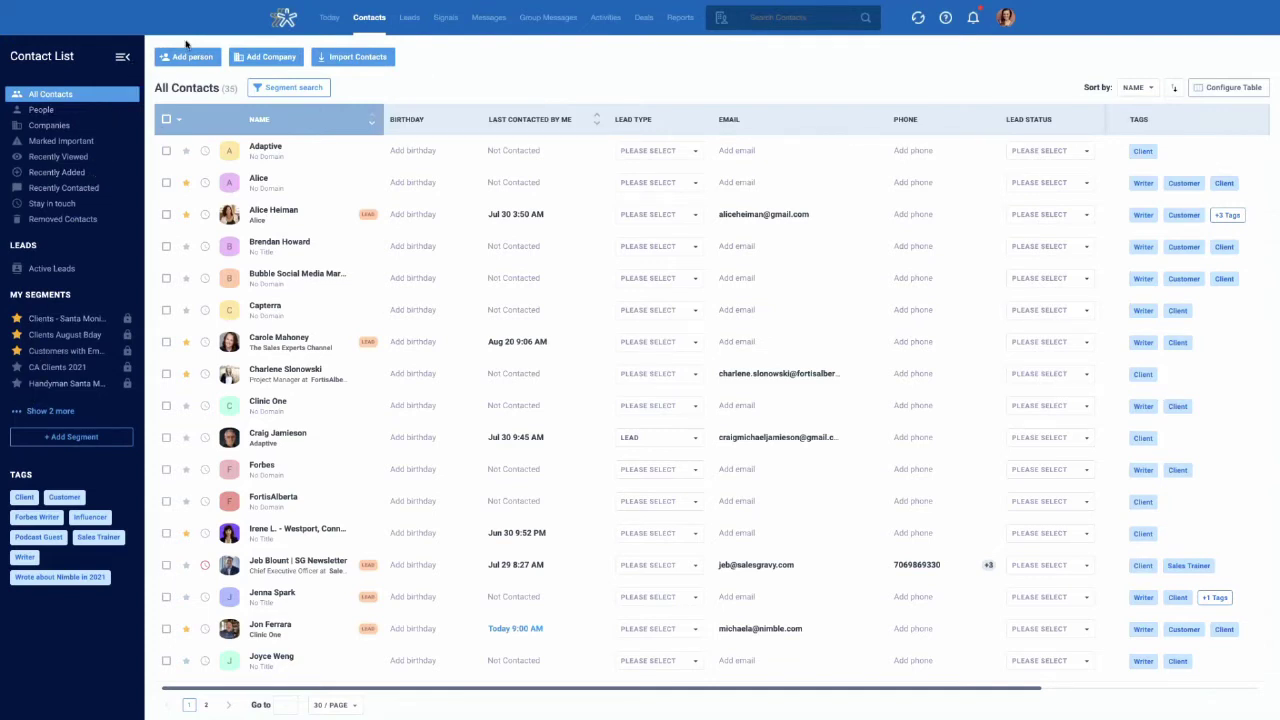
# Collapse the Contact List sidebar, reveal it temporarily from the window edge and pin it open again.
pyautogui.click(122, 60)
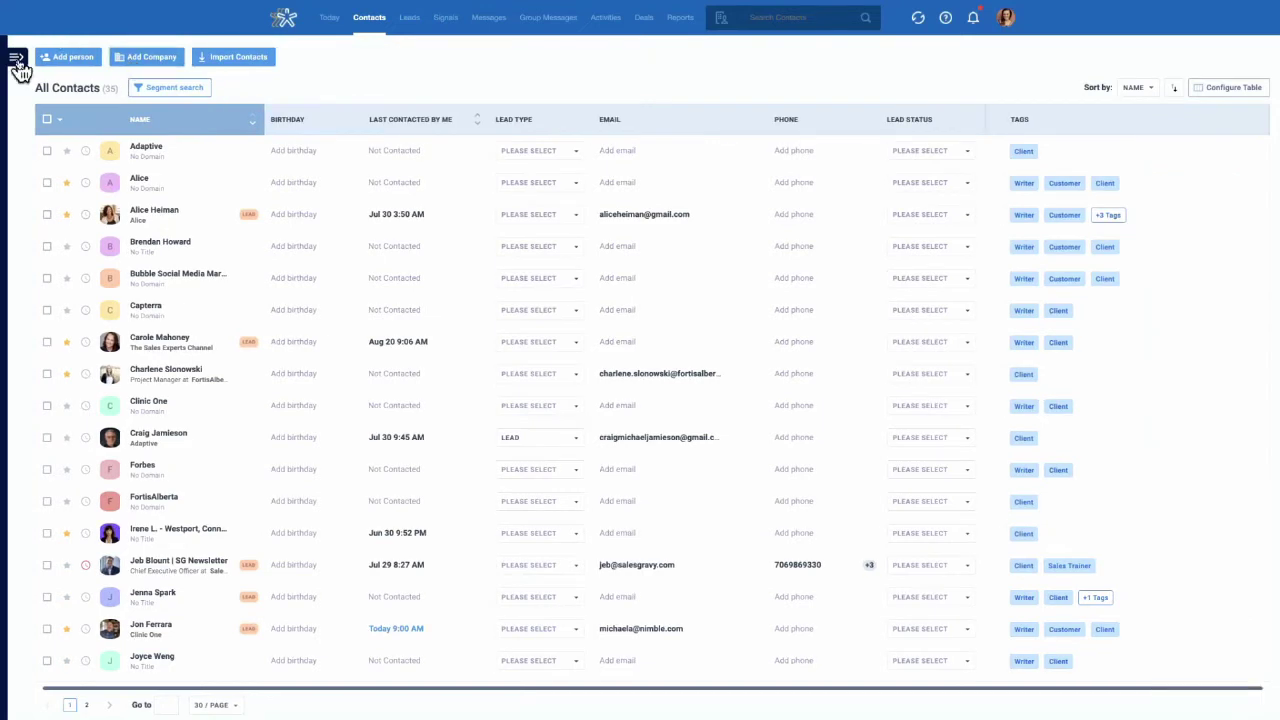
pyautogui.click(16, 60)
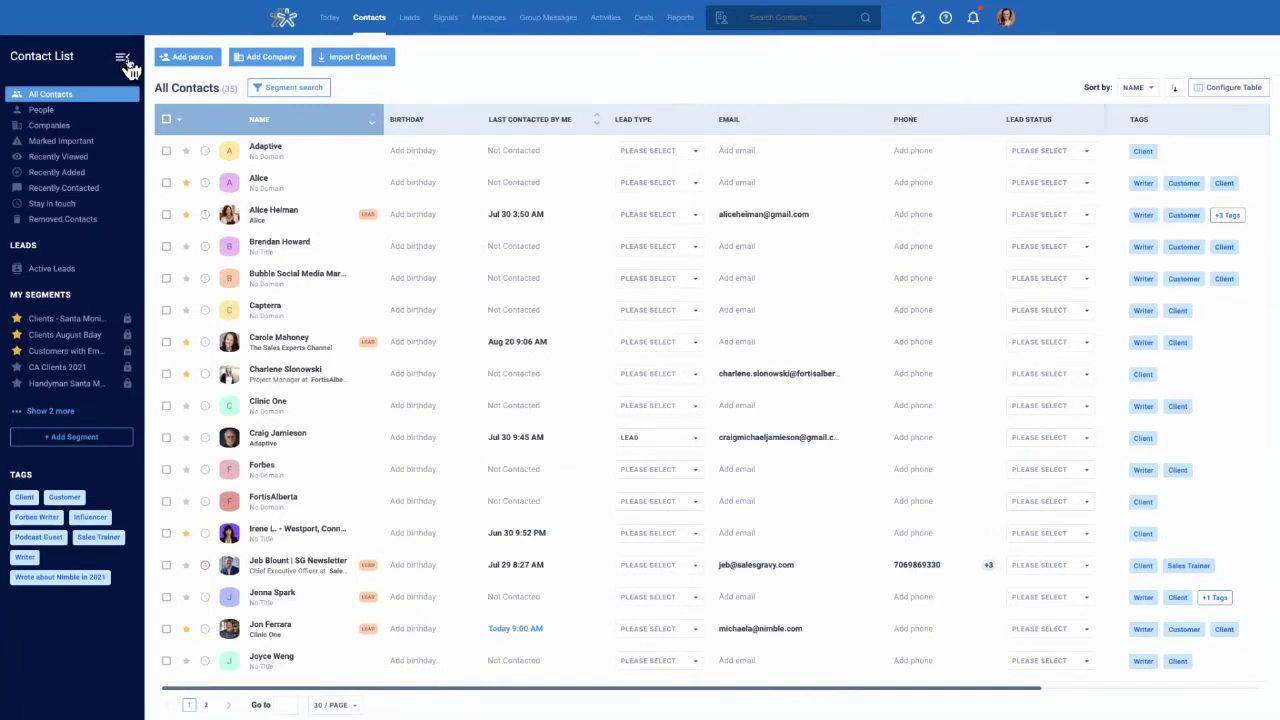
pyautogui.click(123, 60)
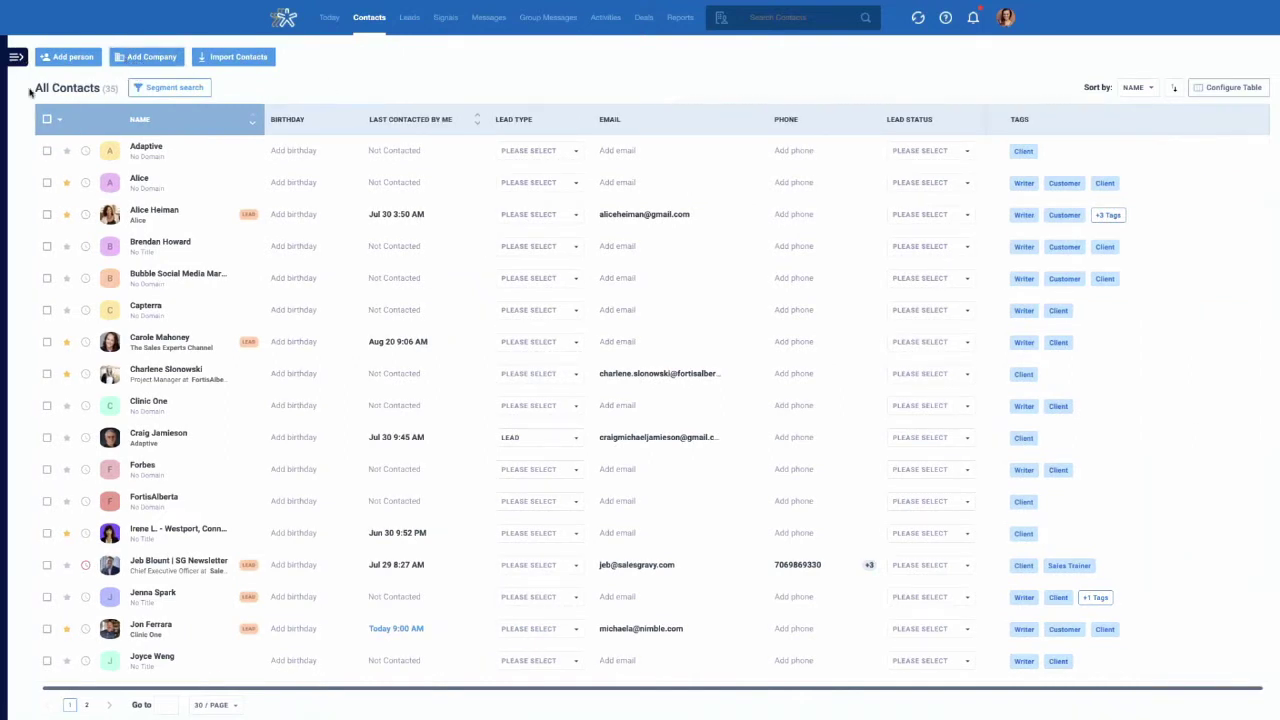
pyautogui.moveTo(4, 505)
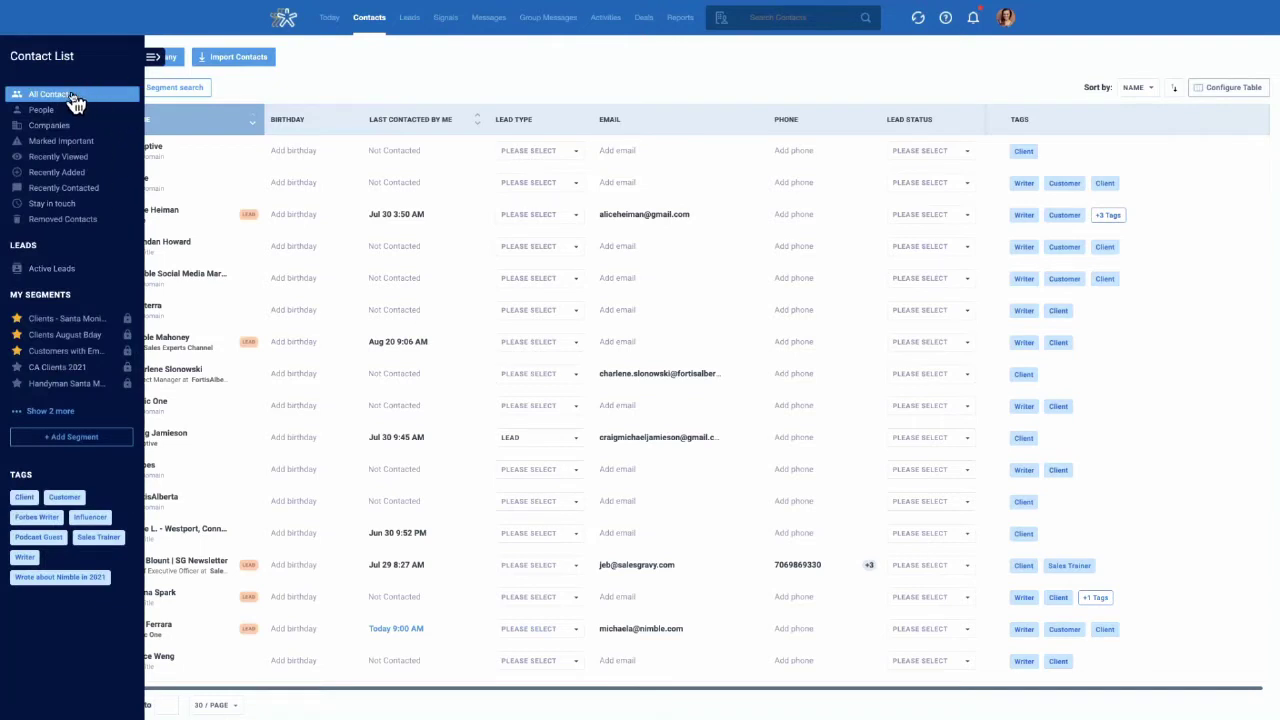
pyautogui.click(153, 60)
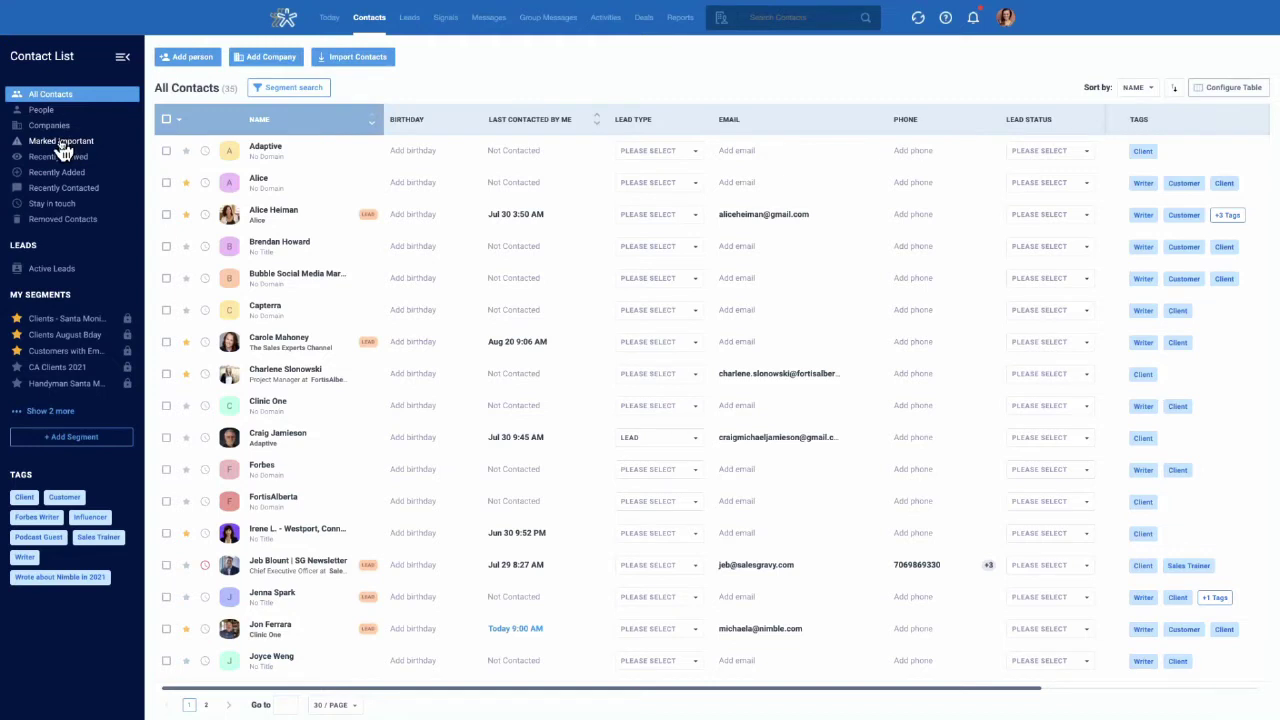
# Mark the companies Adaptive and Bubble Social Media and the unstarred person listed just above the latter as important.
pyautogui.click(185, 184)
pyautogui.click(186, 248)
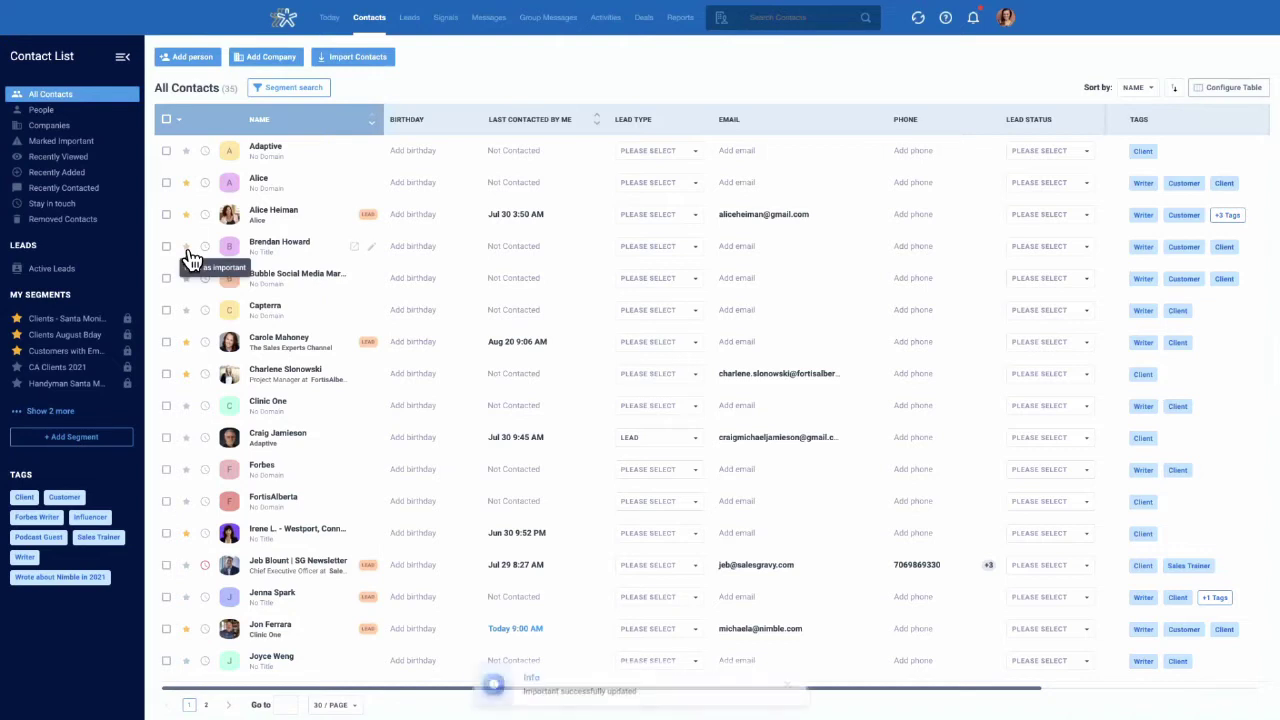
pyautogui.click(185, 153)
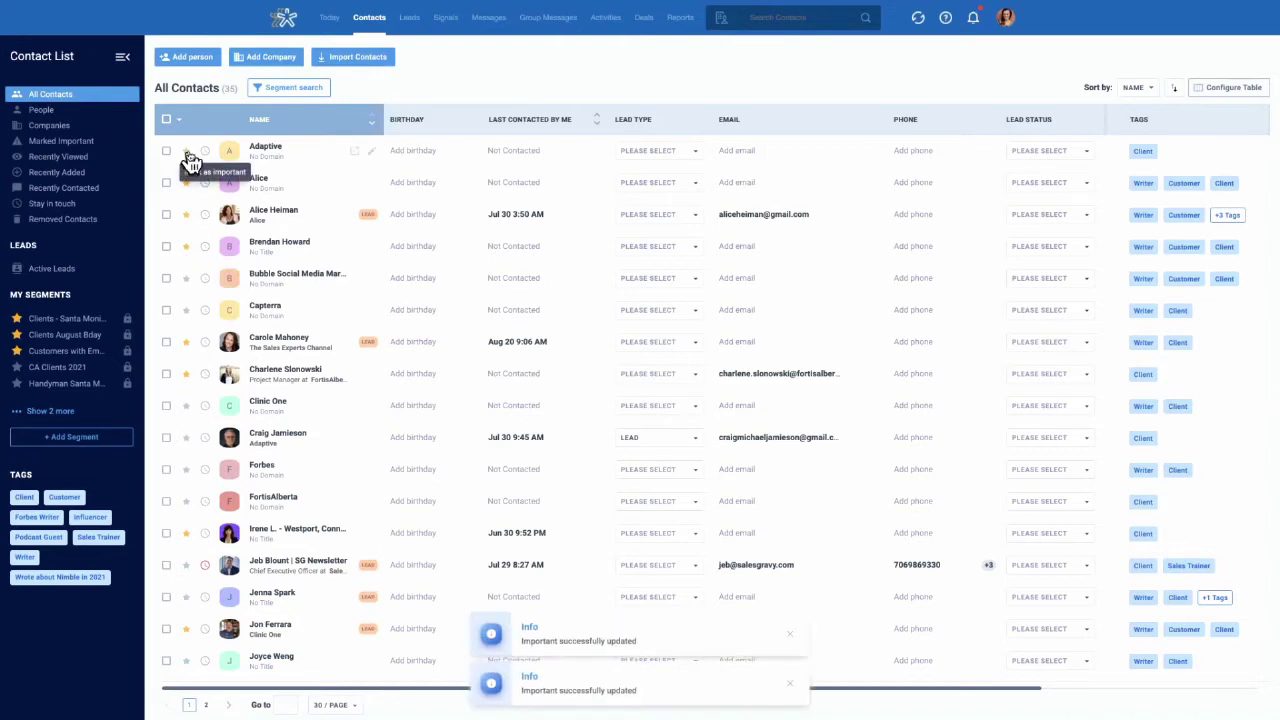
pyautogui.click(186, 279)
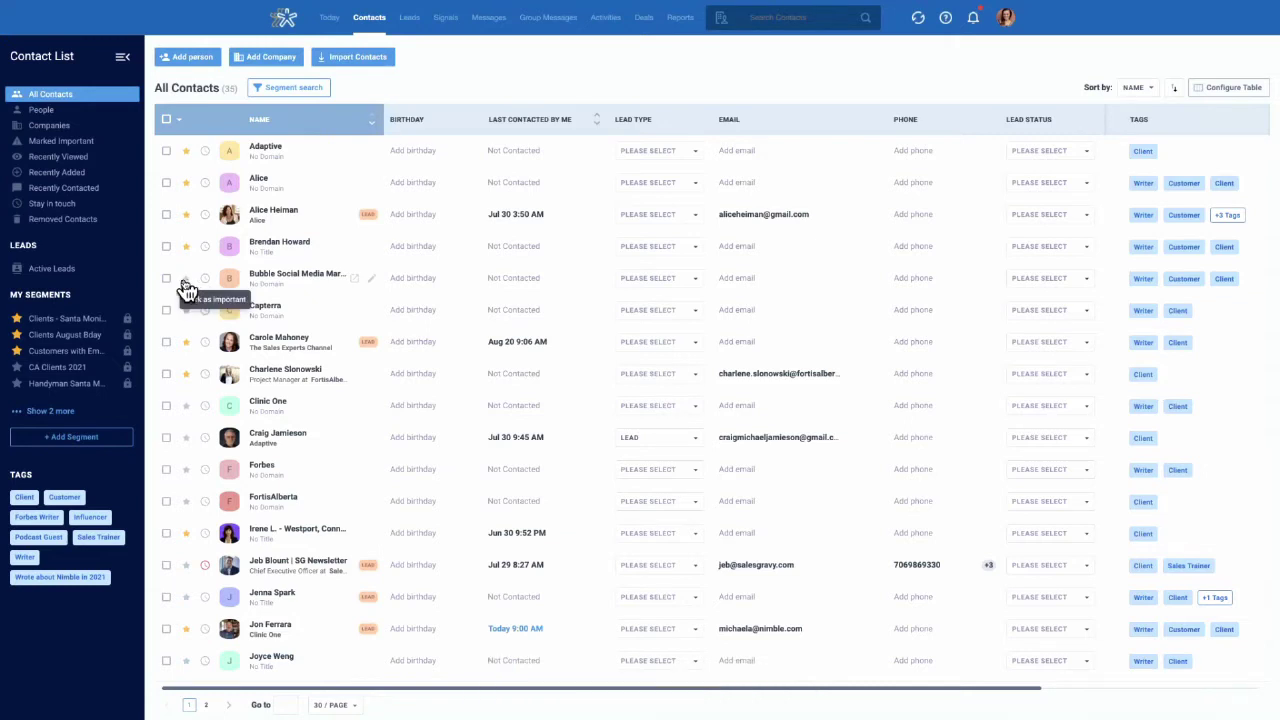
# Review the Marked Important, Recently Viewed, Recently Added and Recently Contacted contact lists.
pyautogui.click(75, 150)
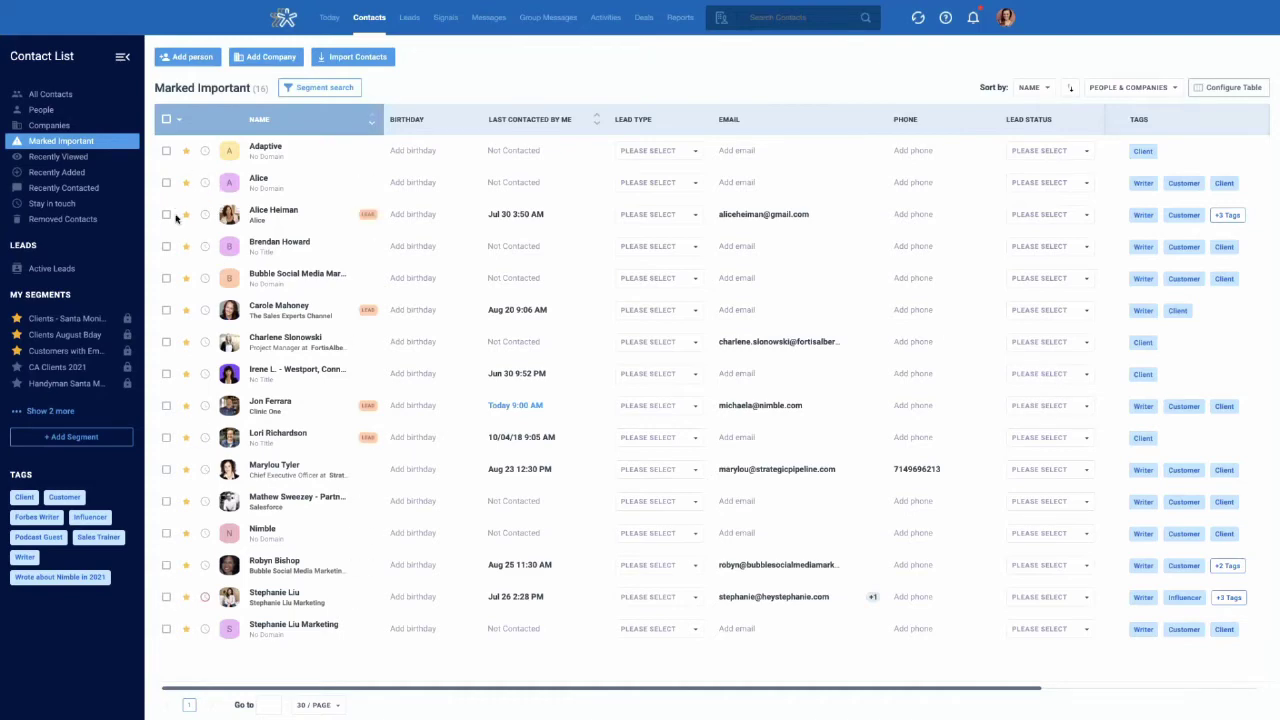
pyautogui.click(70, 160)
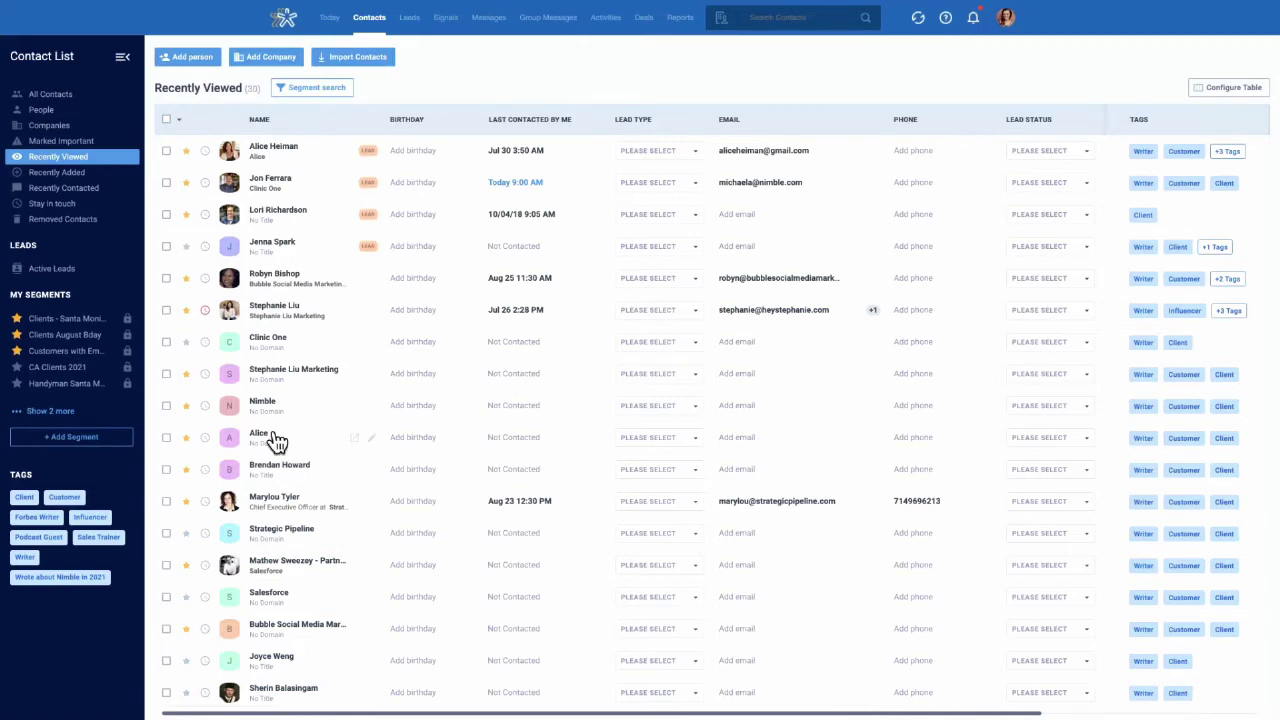
pyautogui.click(60, 176)
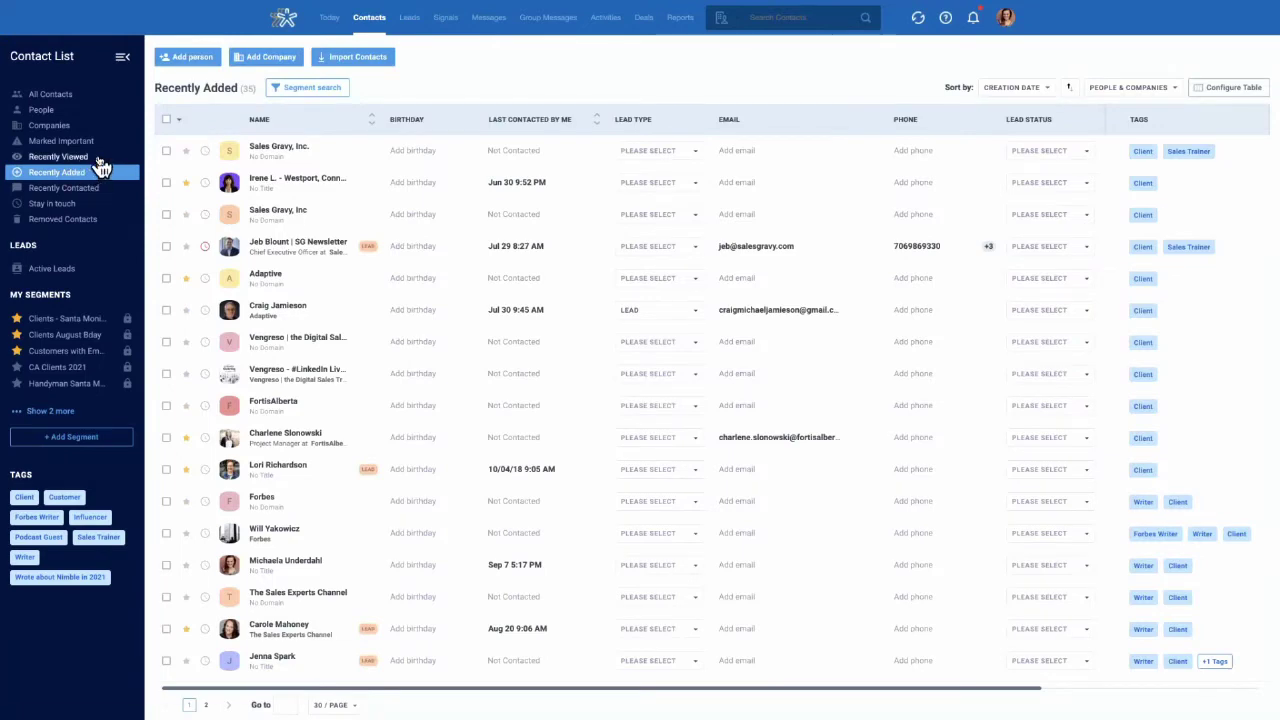
pyautogui.click(99, 157)
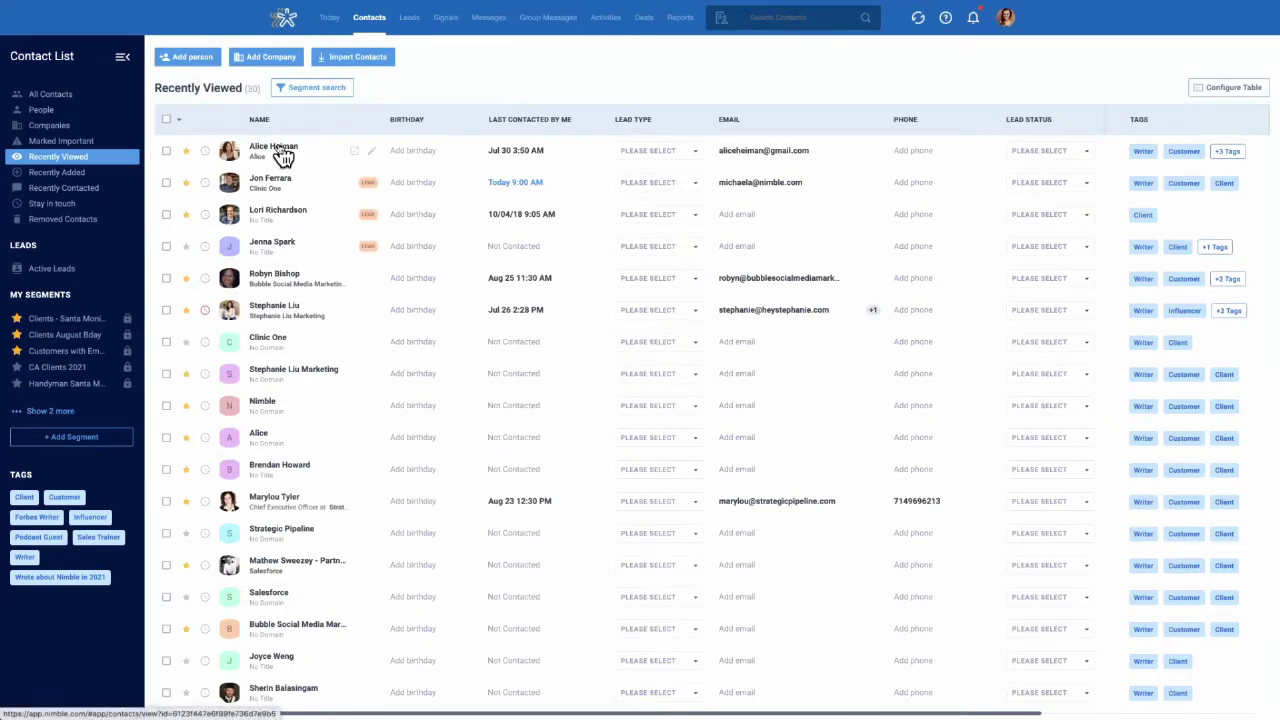
pyautogui.click(66, 190)
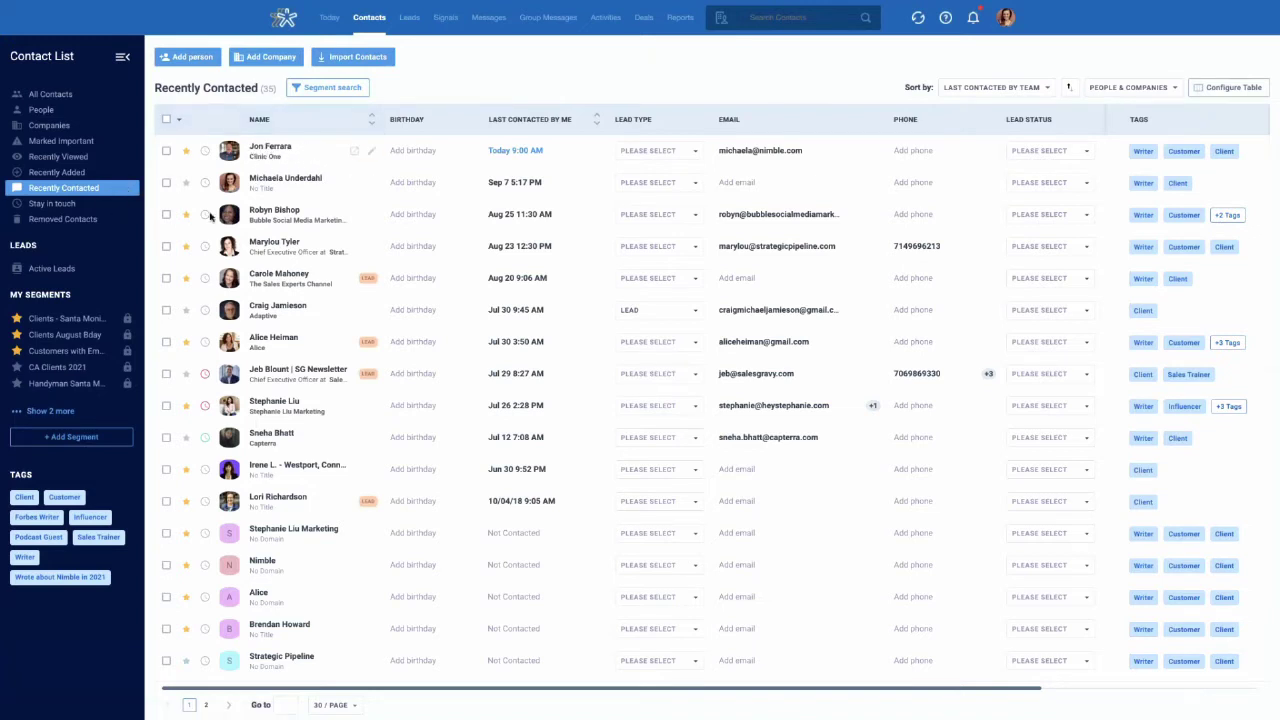
# Show the Stay in touch contacts and mark the second and third people listed as important.
pyautogui.click(53, 207)
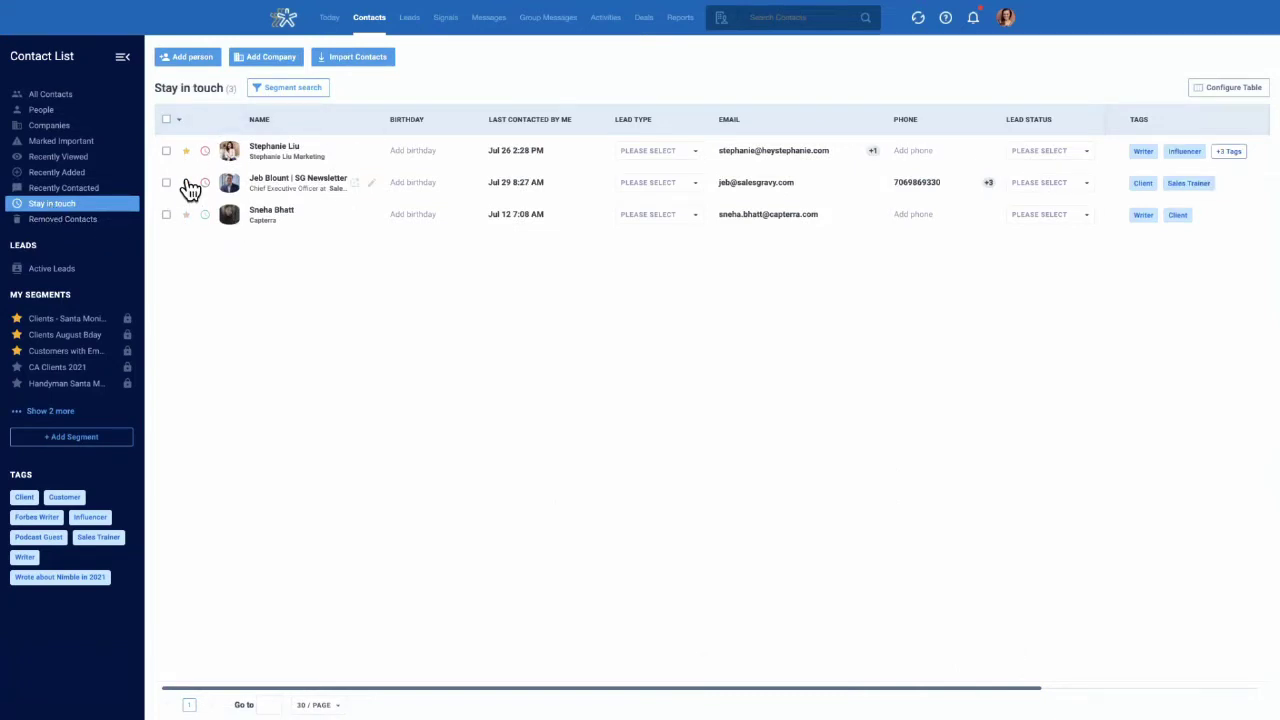
pyautogui.click(186, 183)
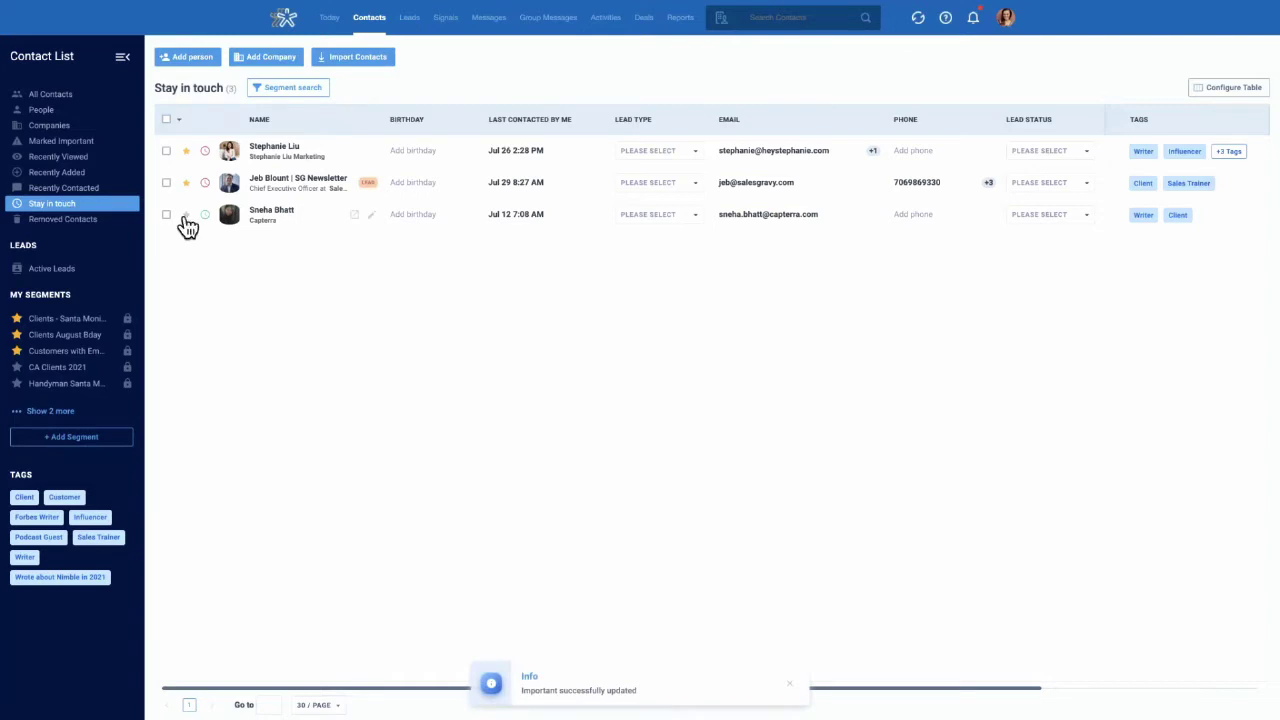
pyautogui.click(186, 214)
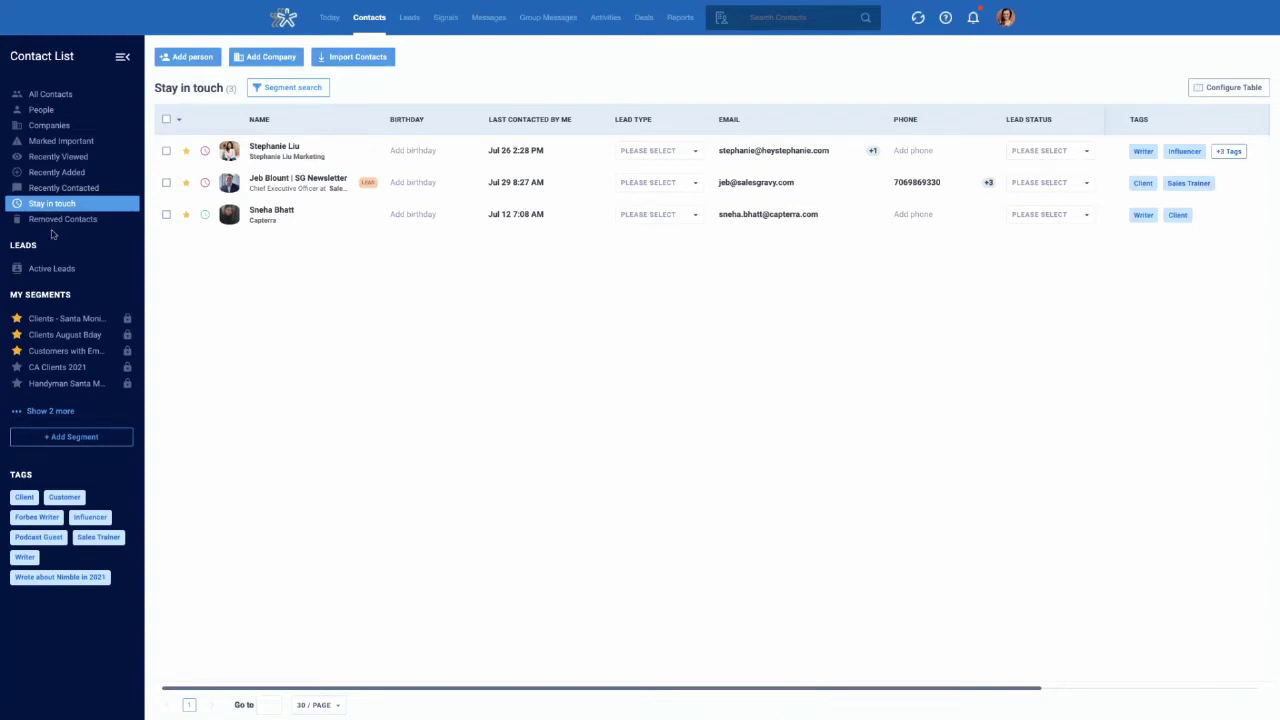
# Set a custom stay in touch reminder of every 20 days for the first contact in the Stay in touch list.
pyautogui.click(205, 153)
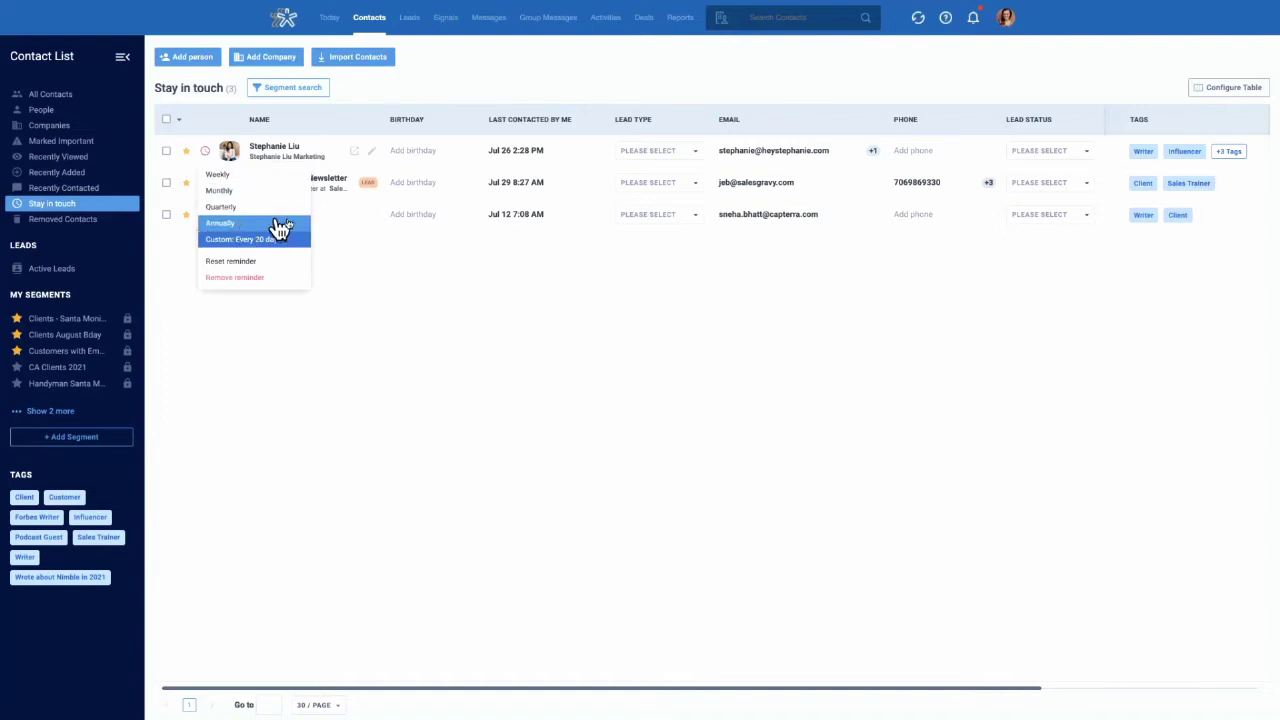
pyautogui.click(252, 241)
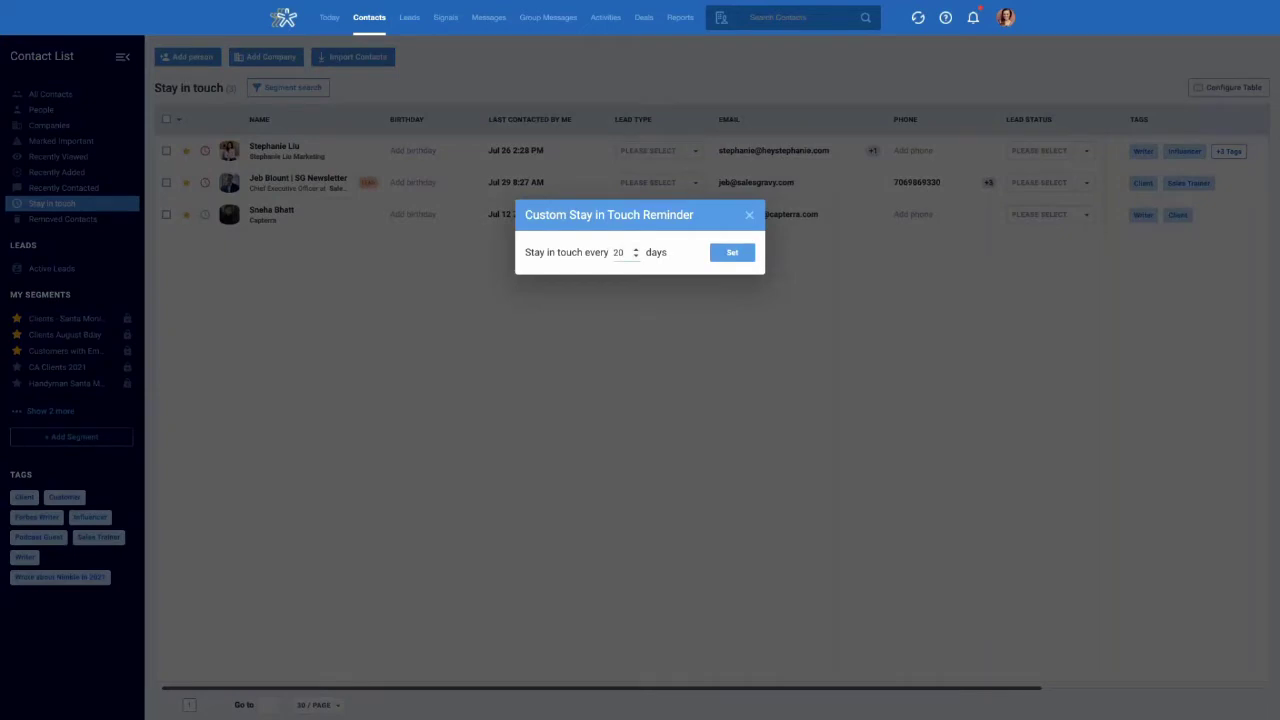
pyautogui.click(733, 256)
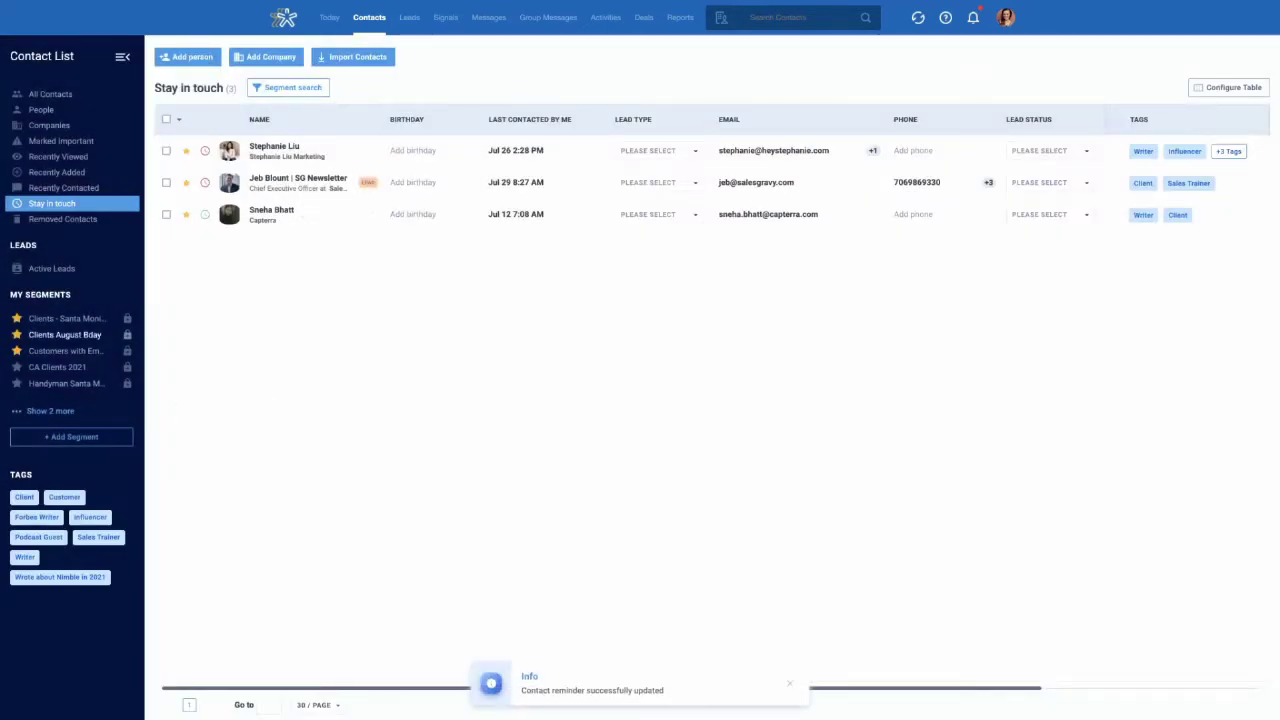
# Try to select all contacts in the Removed Contacts list, and return to All Contacts.
pyautogui.click(55, 221)
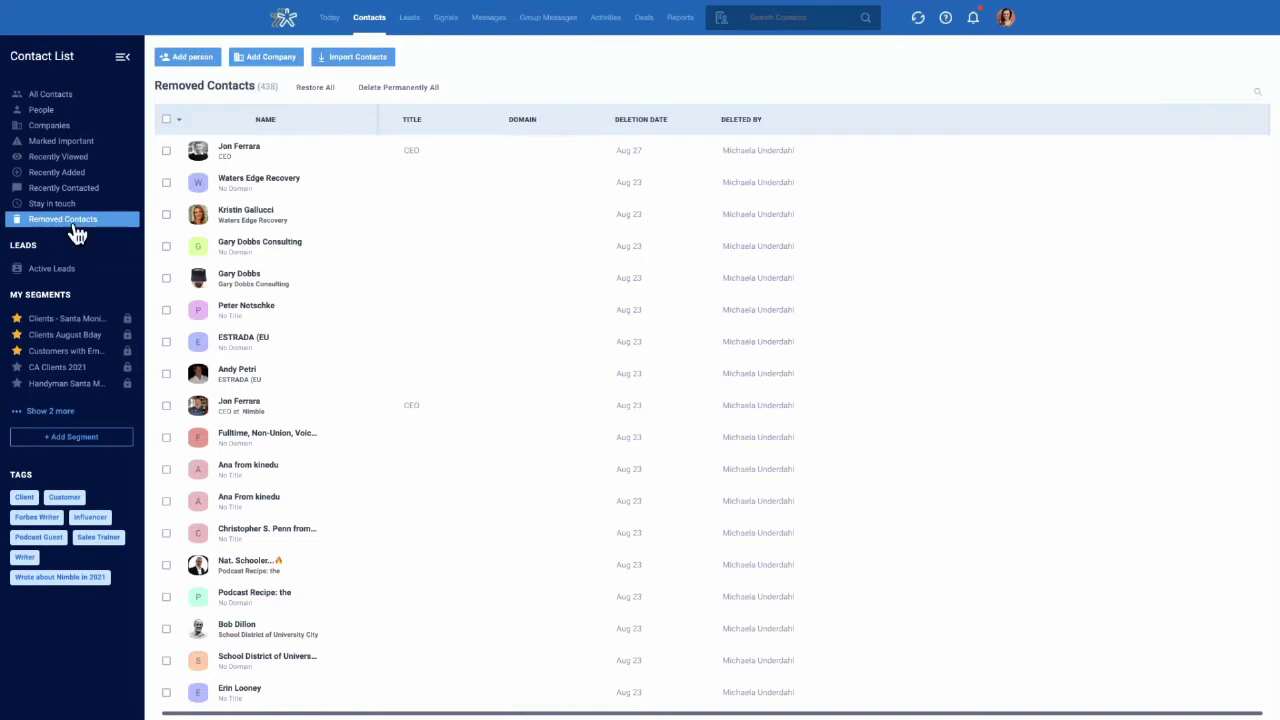
pyautogui.click(168, 120)
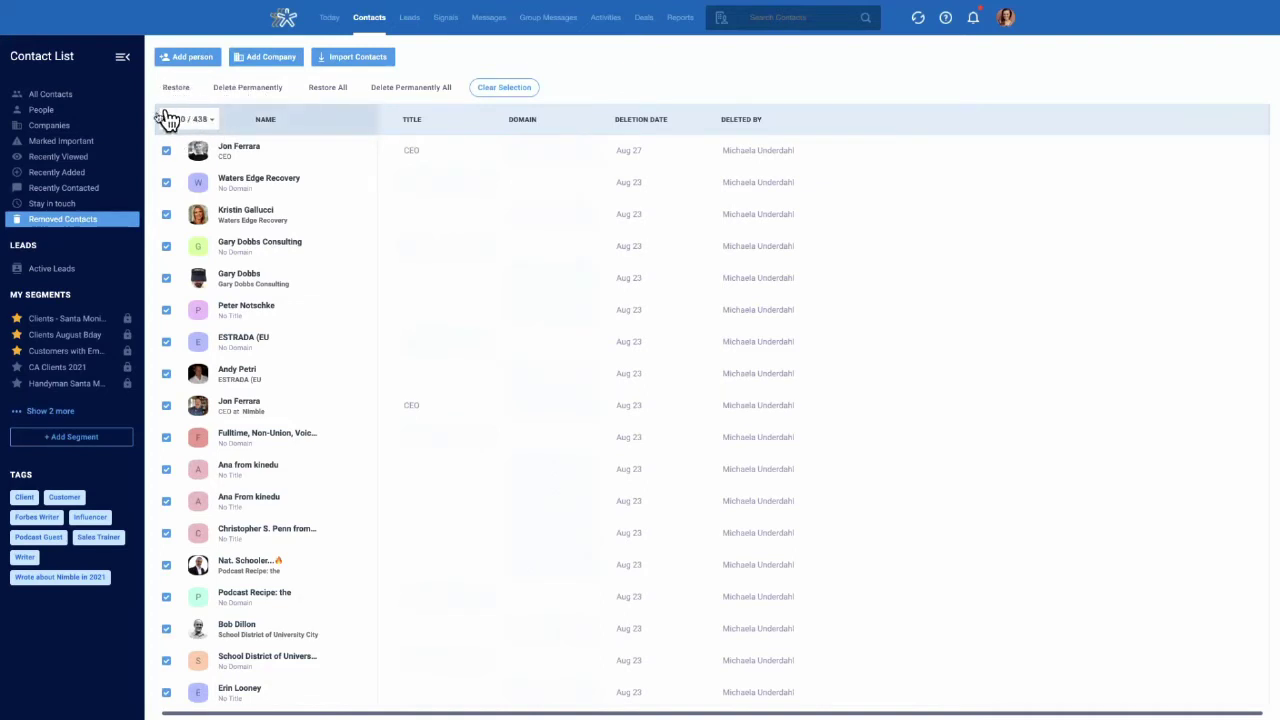
pyautogui.click(215, 128)
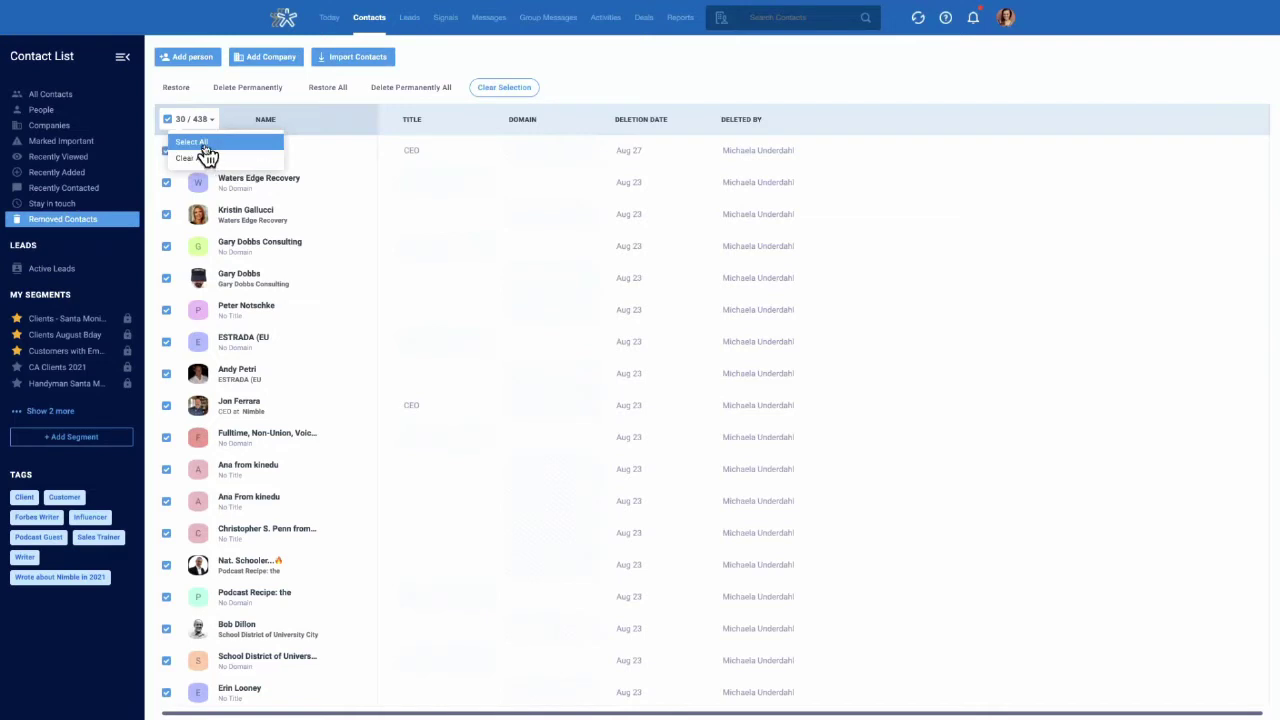
pyautogui.click(206, 142)
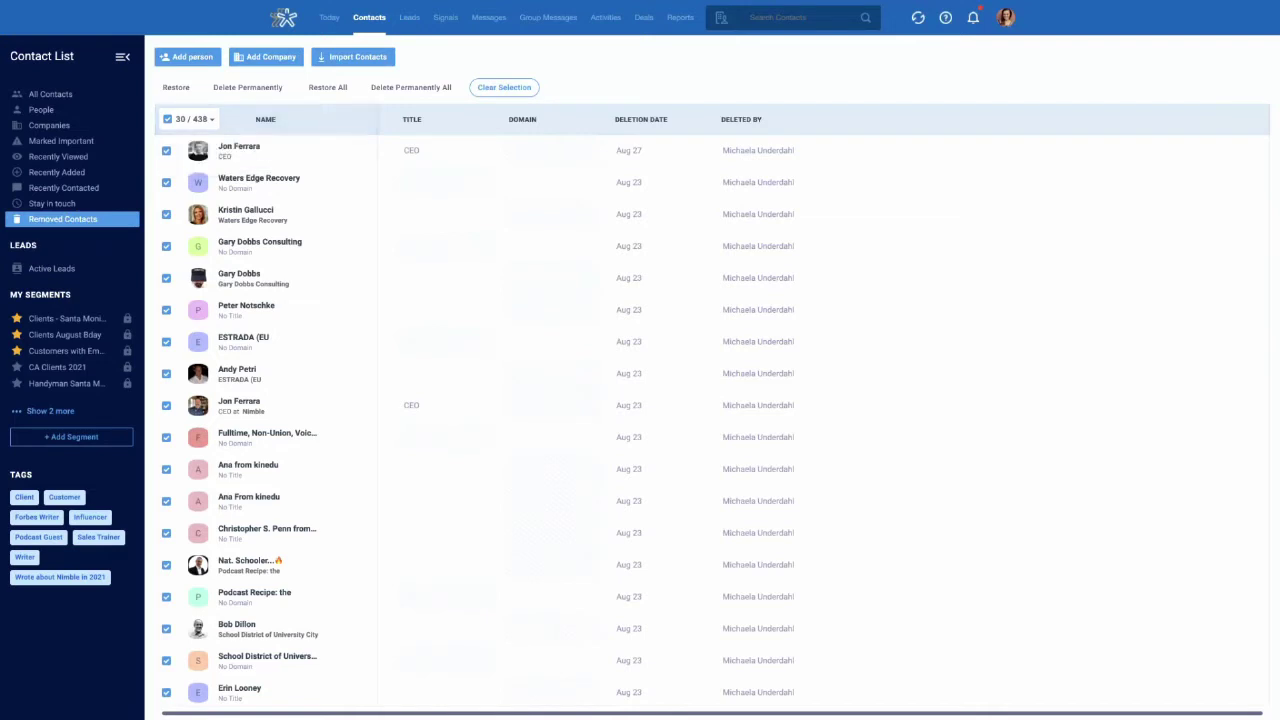
pyautogui.click(209, 128)
pyautogui.click(203, 142)
pyautogui.click(62, 98)
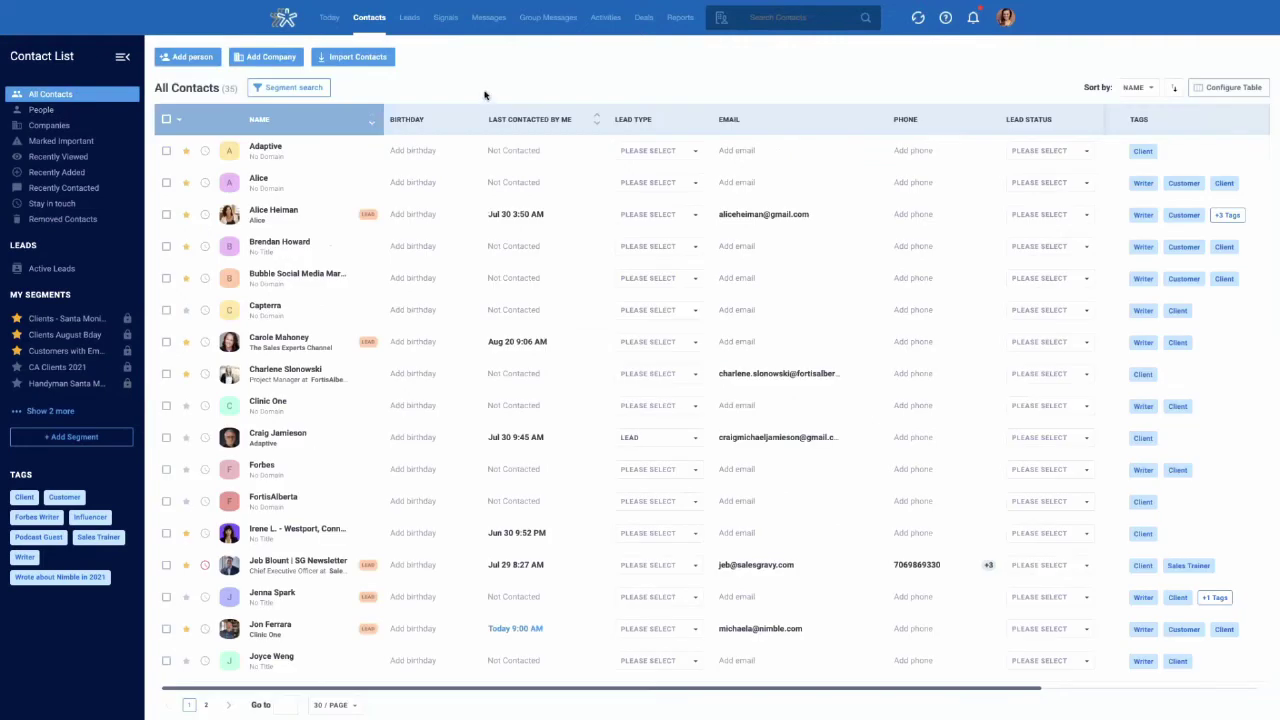
# Start a new segment search and look through the contact fields available as filters.
pyautogui.click(326, 89)
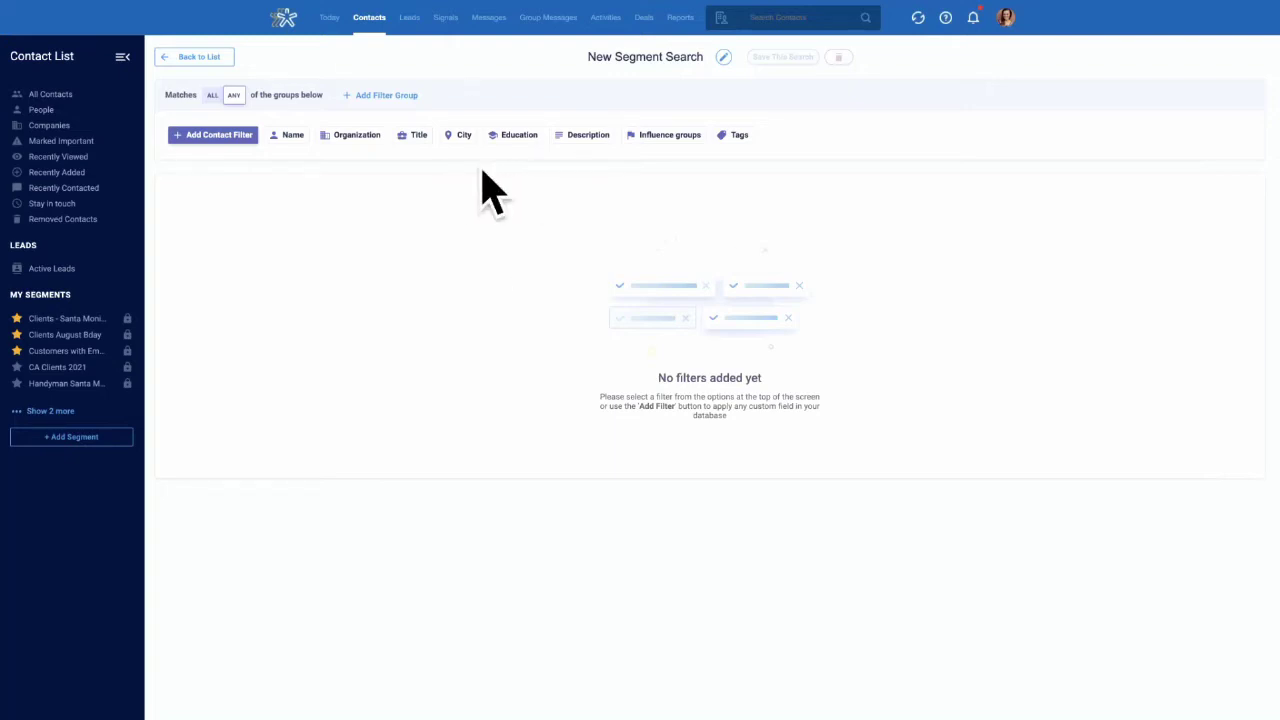
pyautogui.click(218, 145)
pyautogui.click(228, 145)
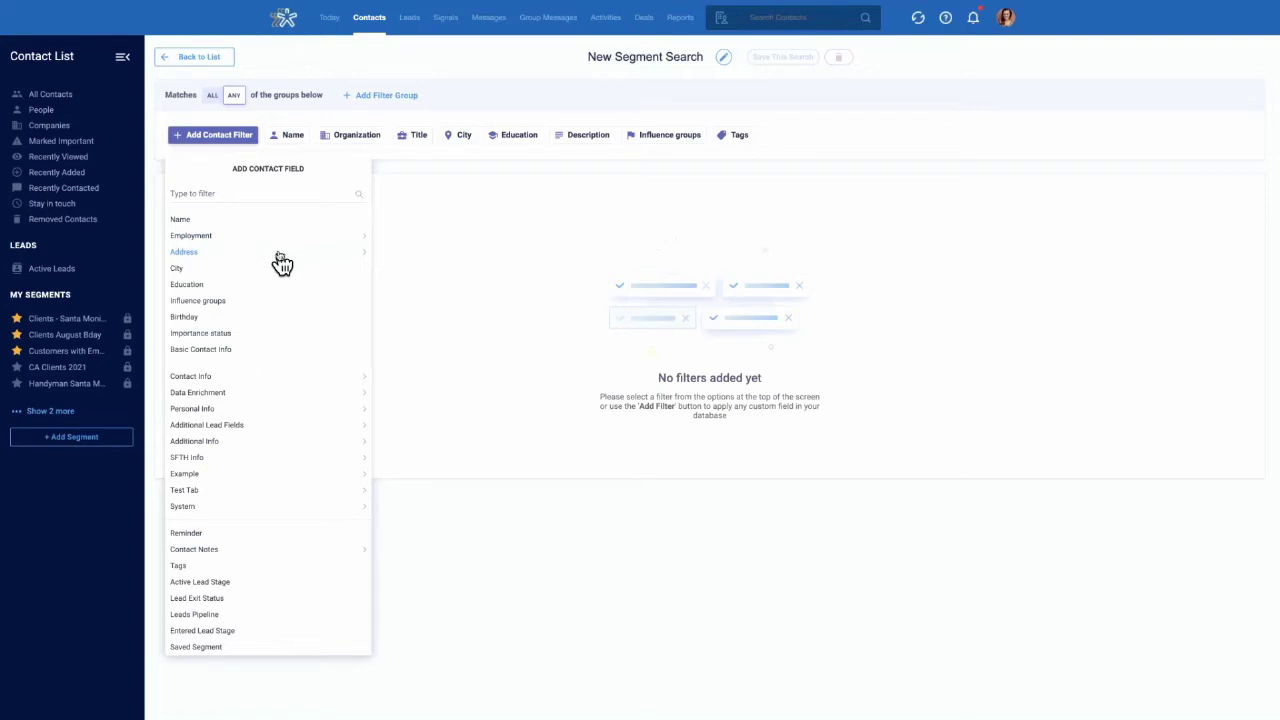
pyautogui.click(745, 165)
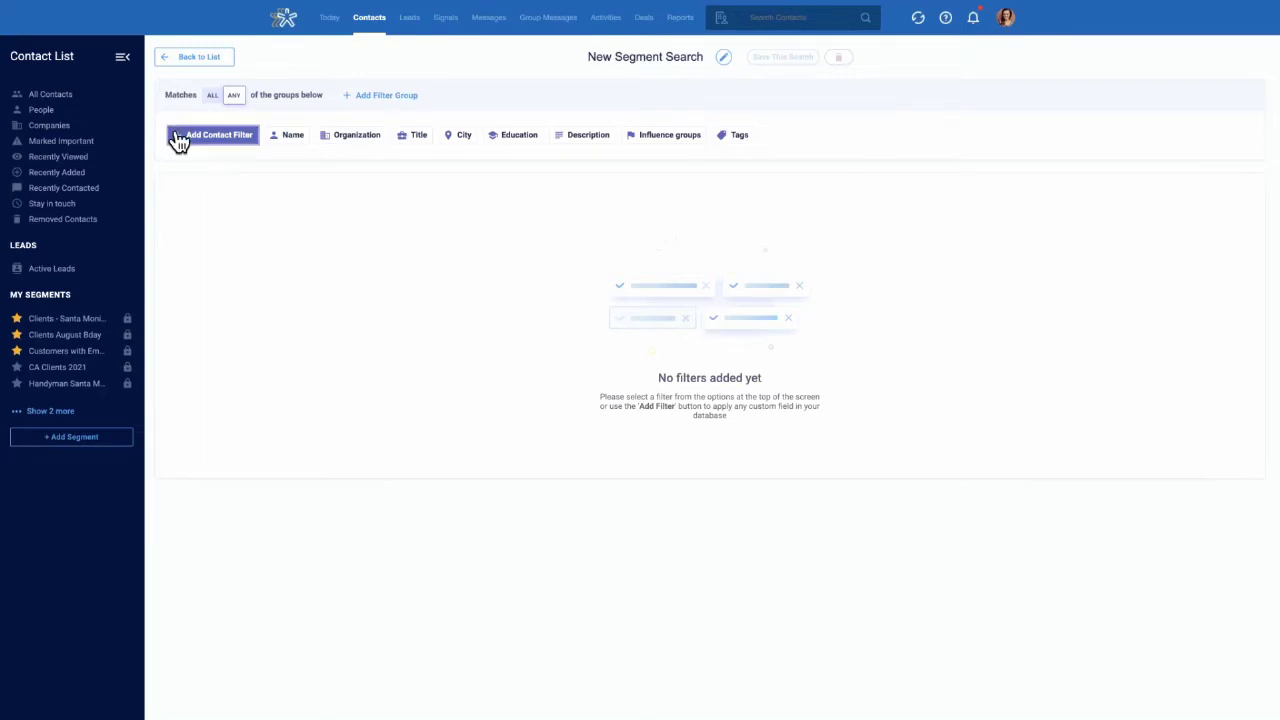
pyautogui.click(229, 142)
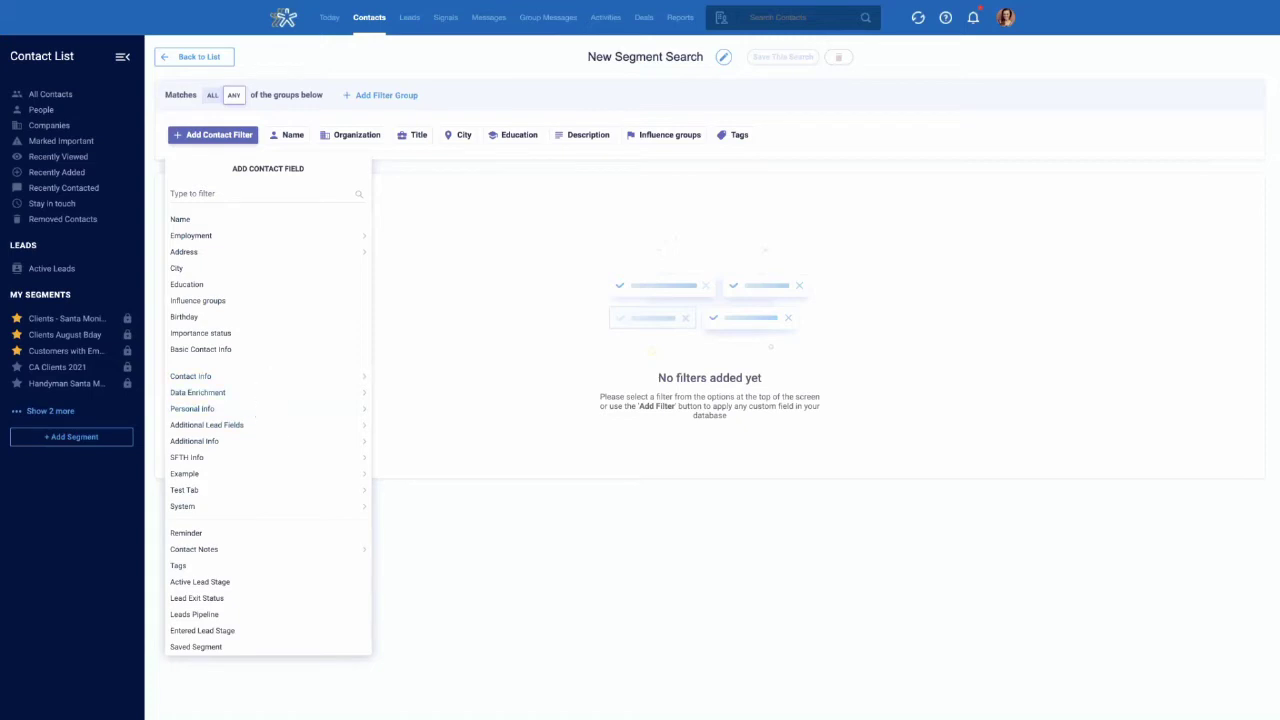
pyautogui.click(425, 171)
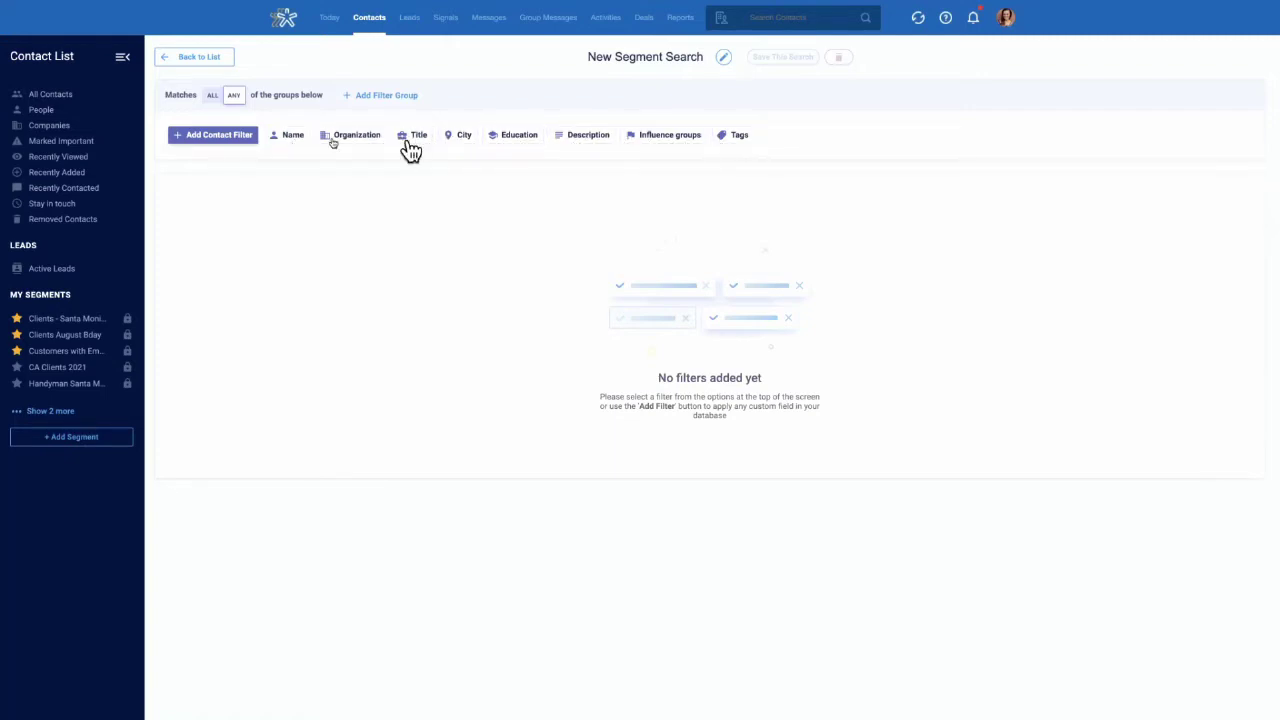
# Filter the segment search to contacts whose tag is Client.
pyautogui.click(737, 143)
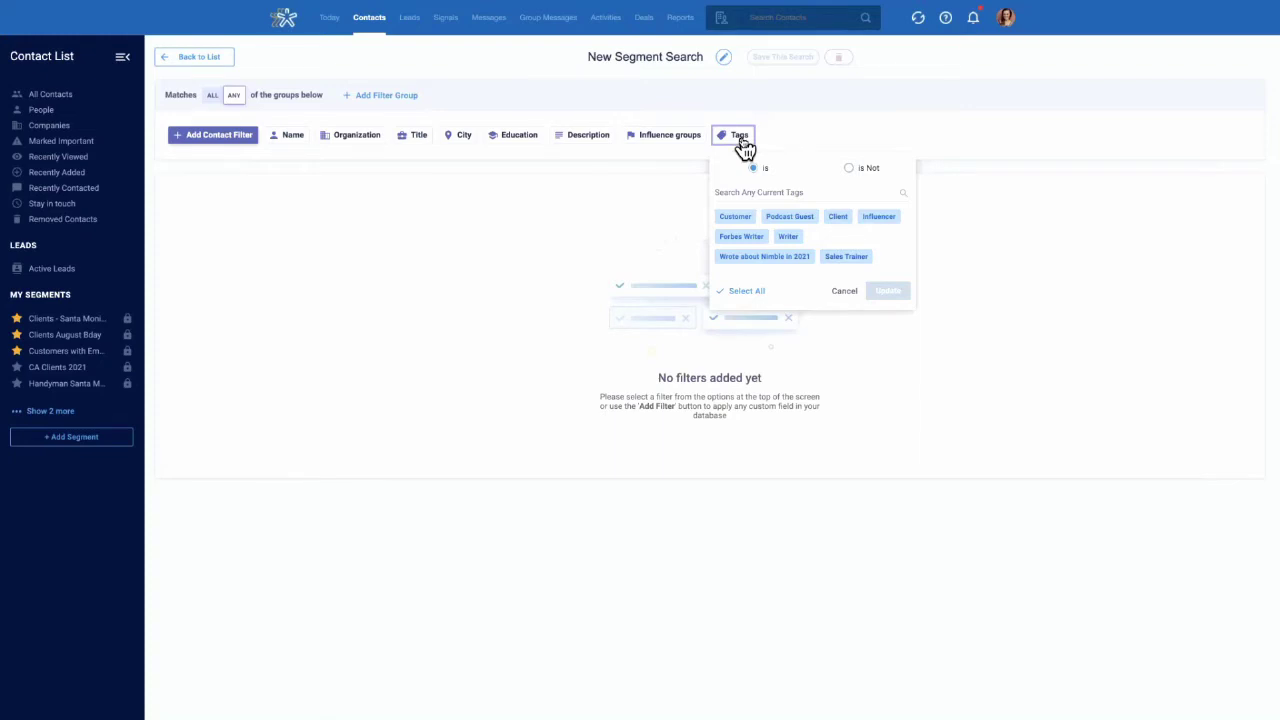
pyautogui.click(840, 217)
pyautogui.click(900, 291)
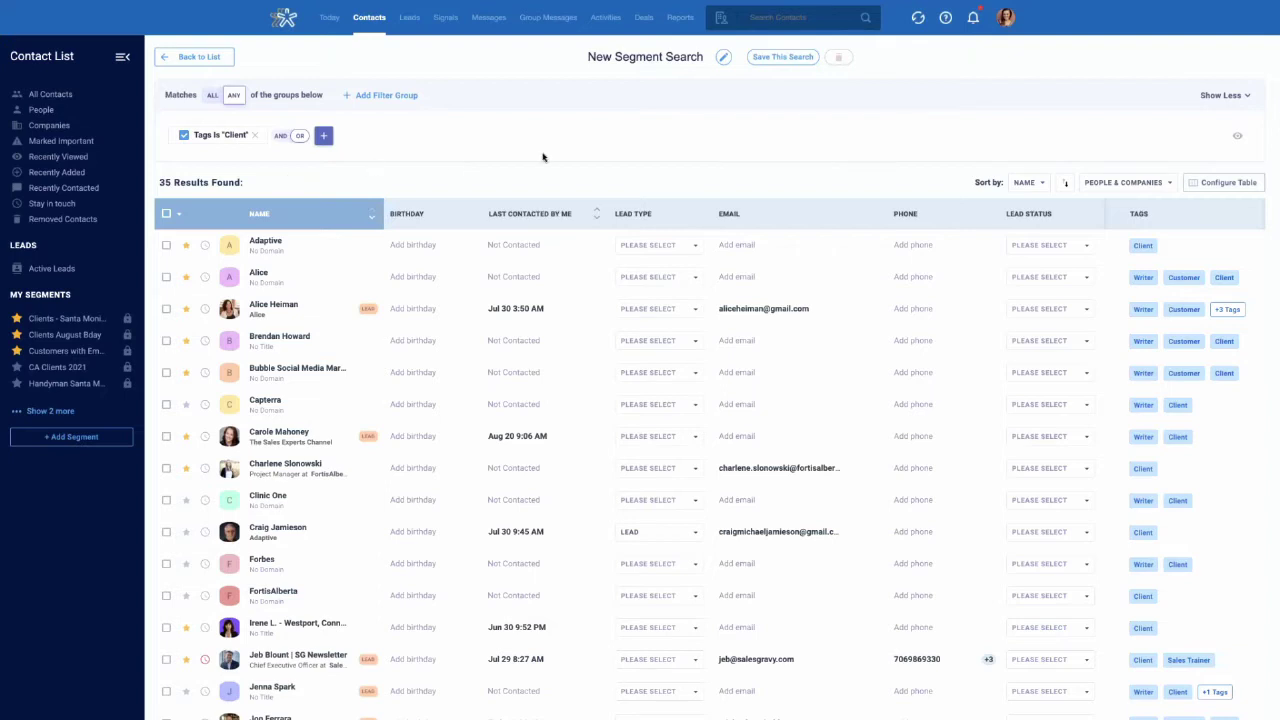
# Require, in addition to the Client tag, that the contact's state contains the word "new jersey".
pyautogui.click(281, 137)
pyautogui.click(326, 140)
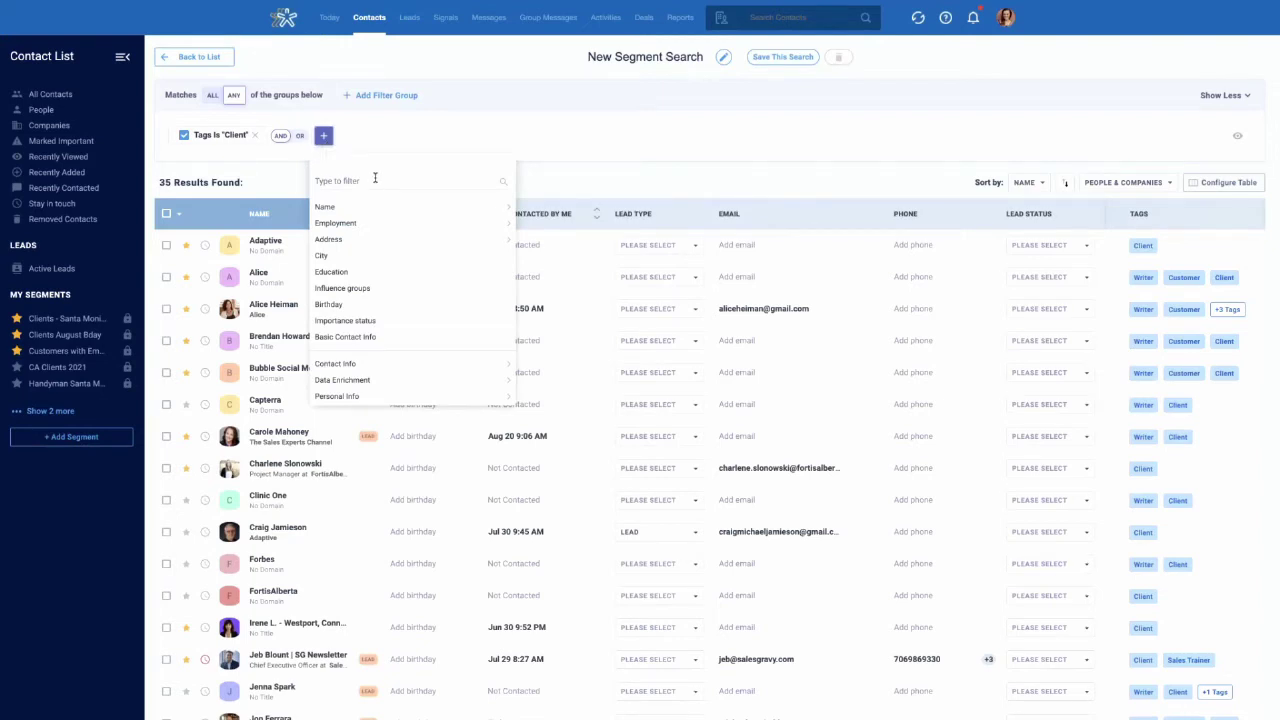
pyautogui.click(350, 240)
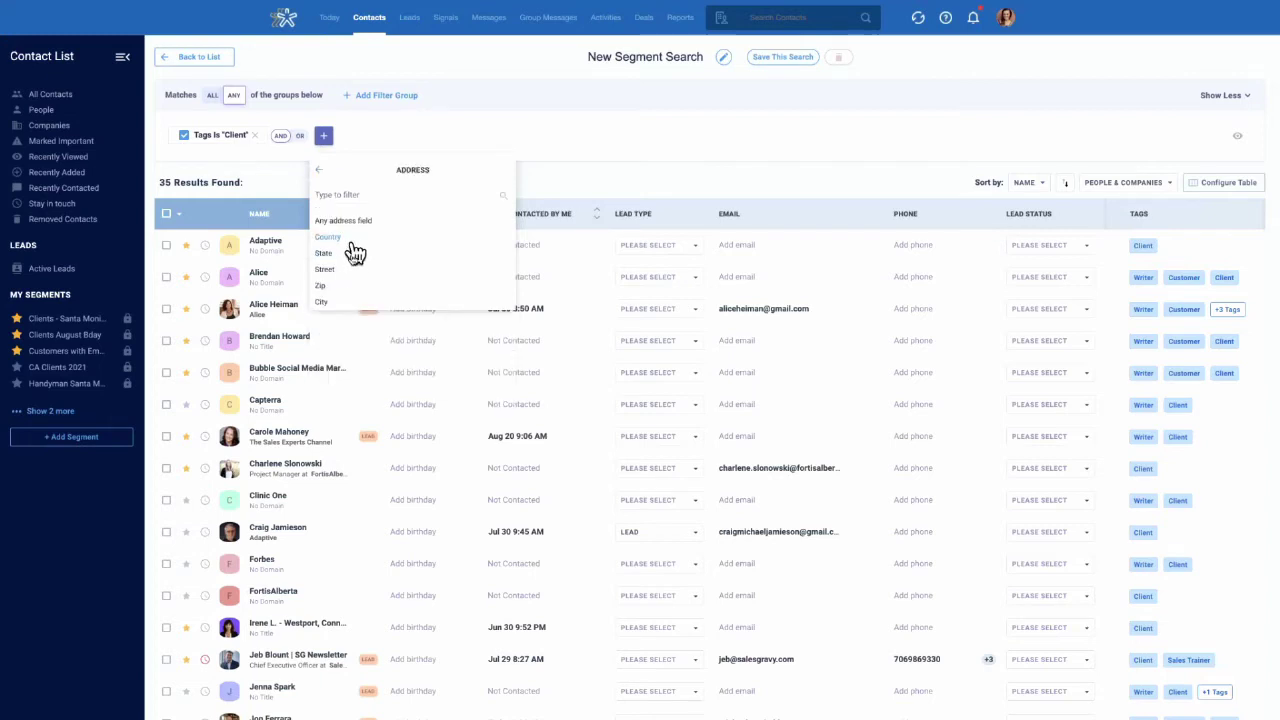
pyautogui.click(351, 255)
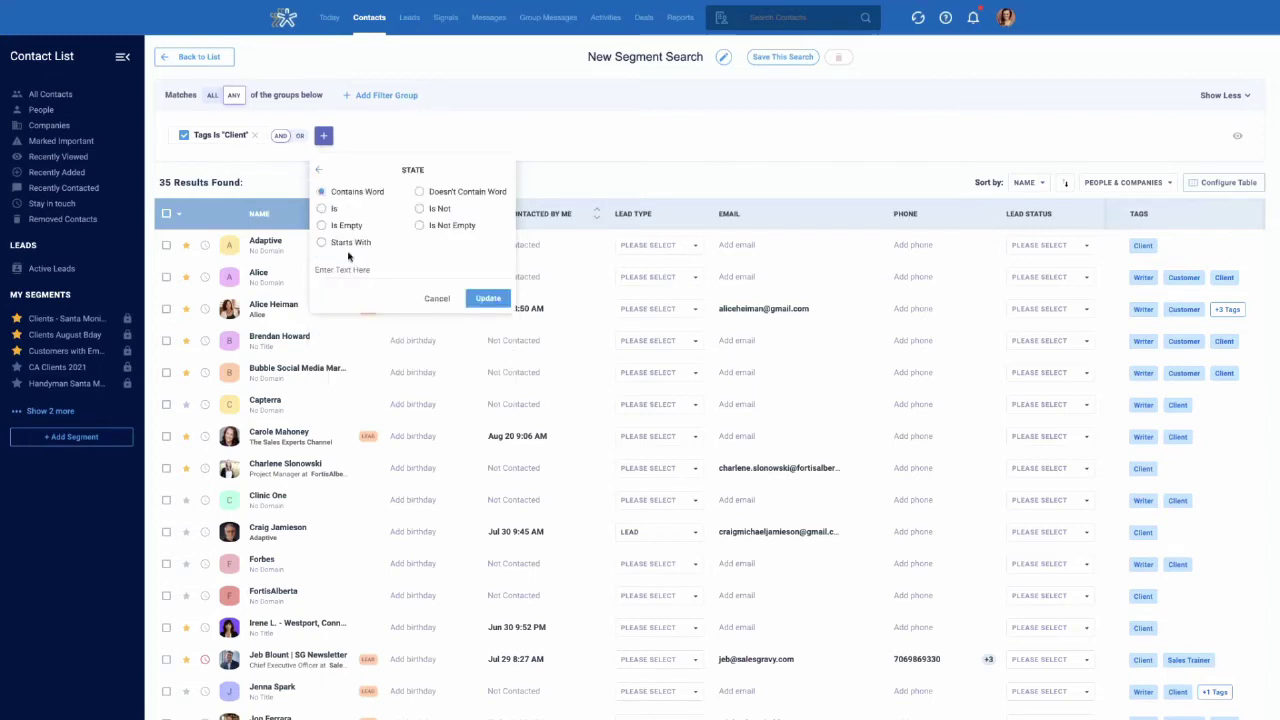
pyautogui.click(350, 270)
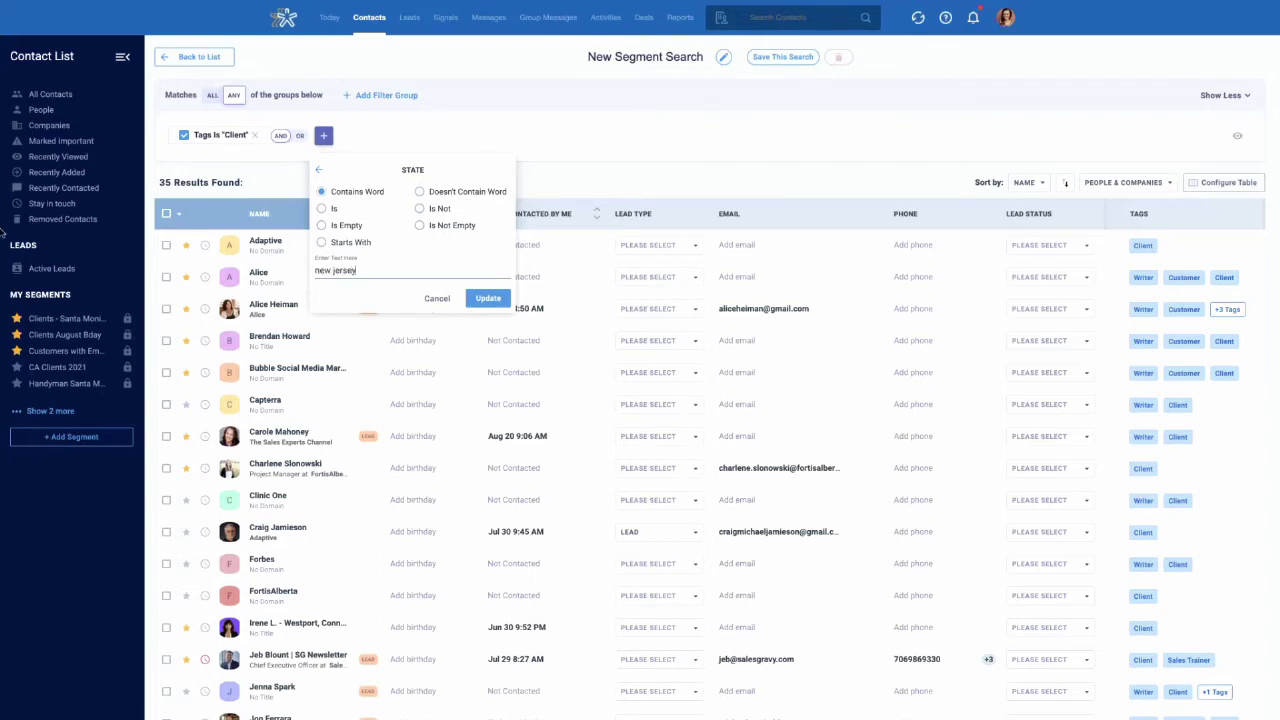
pyautogui.click(487, 299)
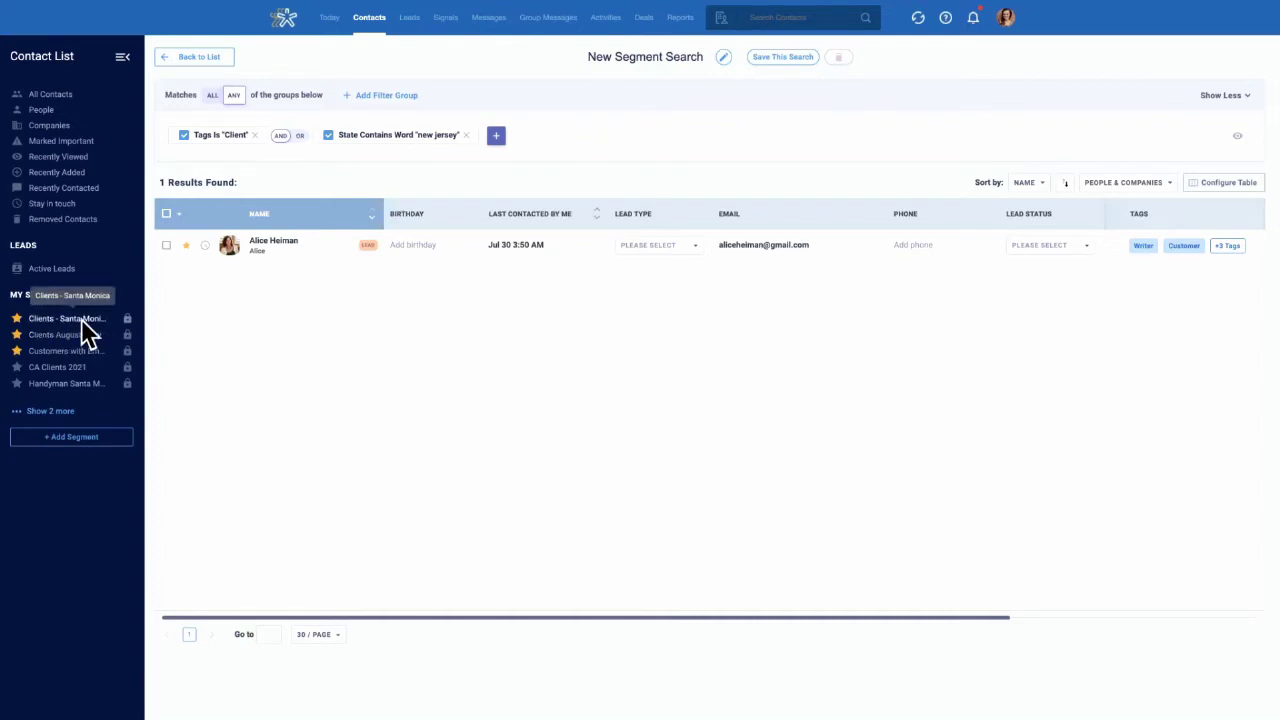
# Save the segment search as "Clients in New Jersey" and star it among the saved segments.
pyautogui.click(600, 58)
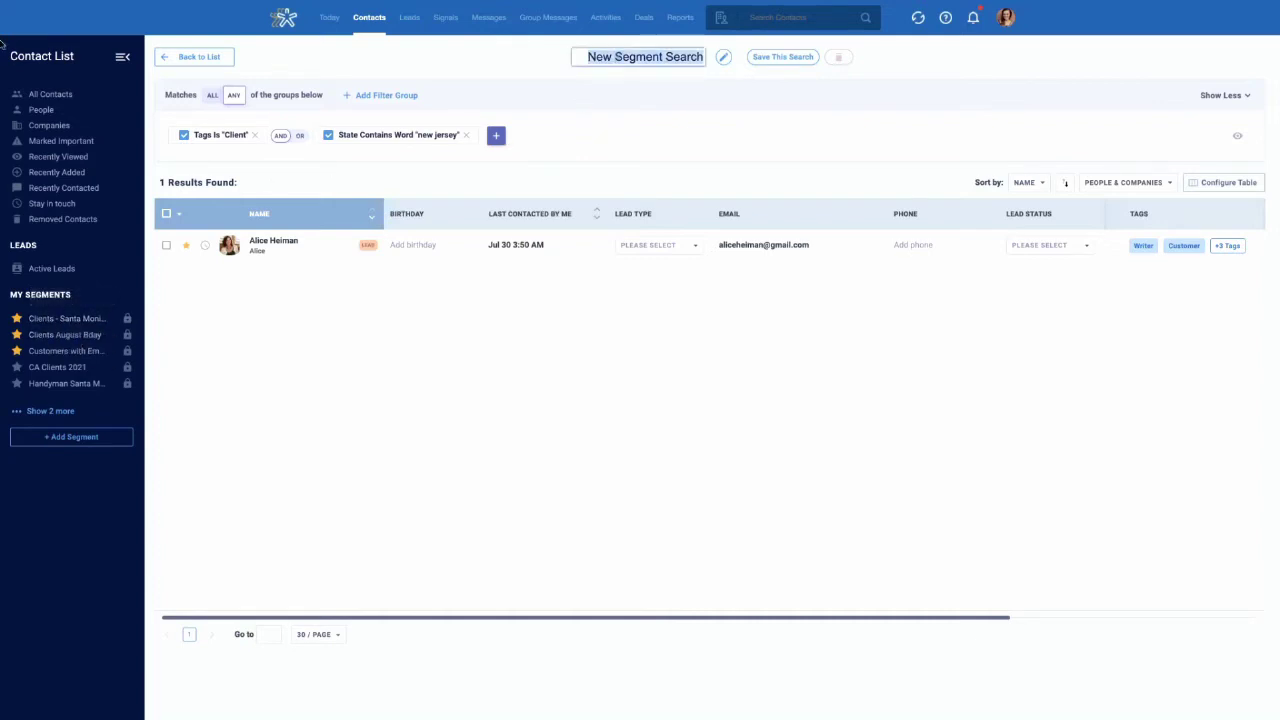
pyautogui.press('BackSpace')
pyautogui.write('Clients in')
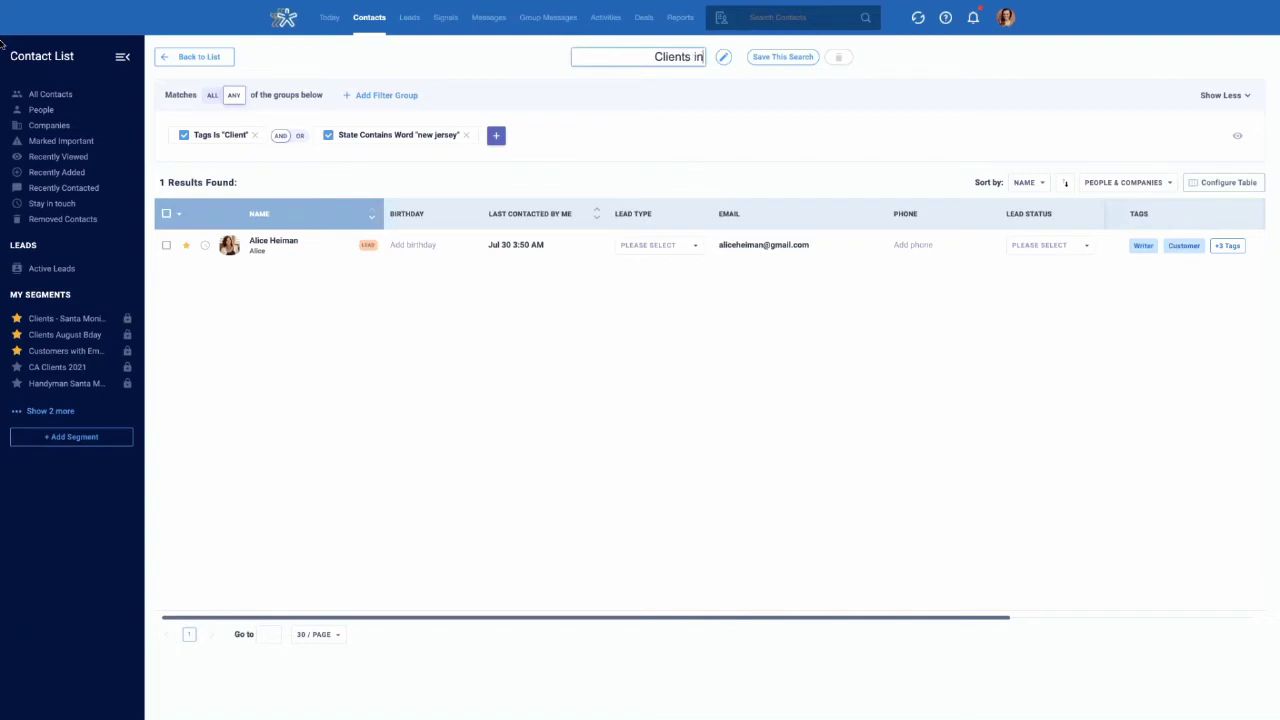
pyautogui.write(' New Jersey')
pyautogui.click(778, 60)
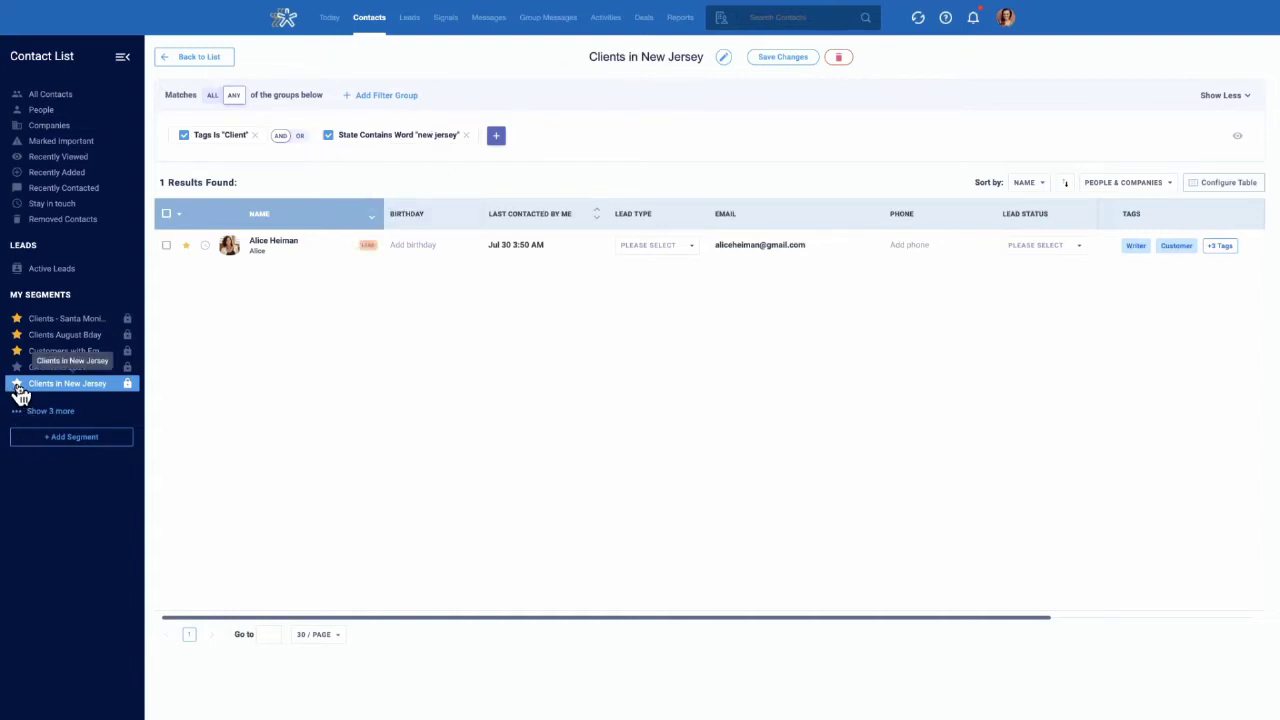
pyautogui.moveTo(20, 395); pyautogui.dragTo(25, 352)
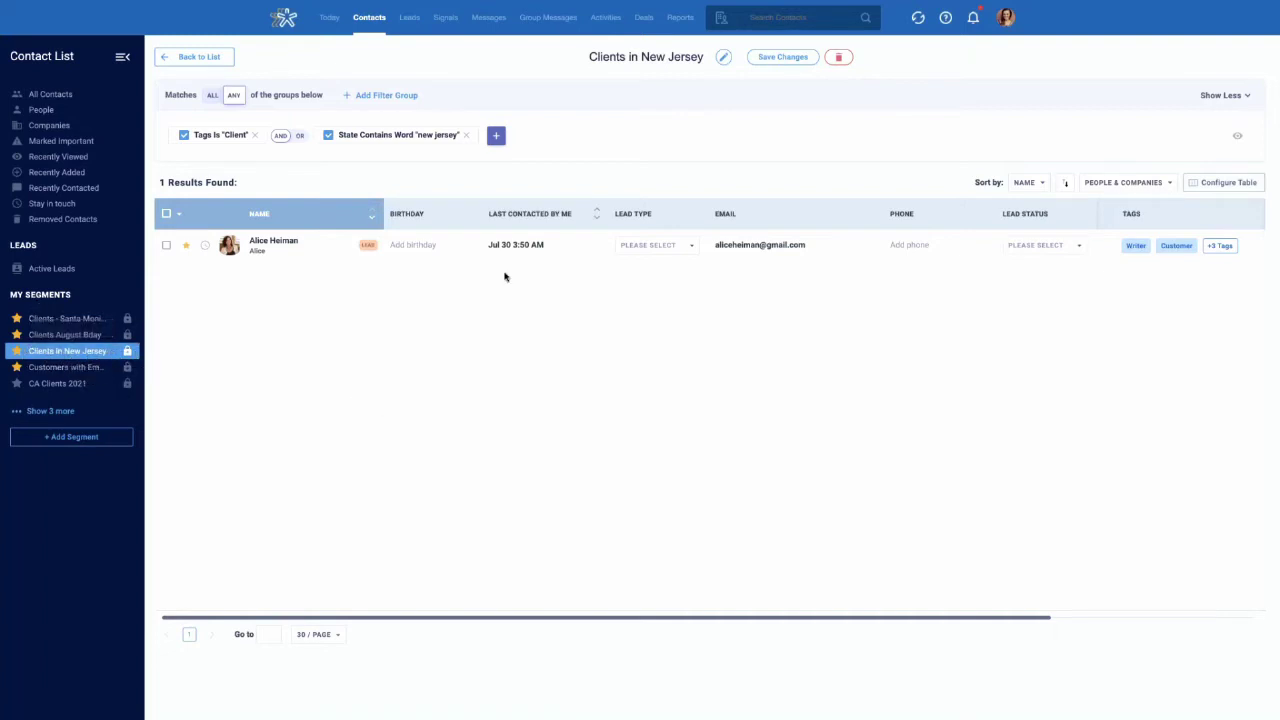
# Start a new segment search from All Contacts and filter it to the organization "sales gravy, inc".
pyautogui.click(198, 60)
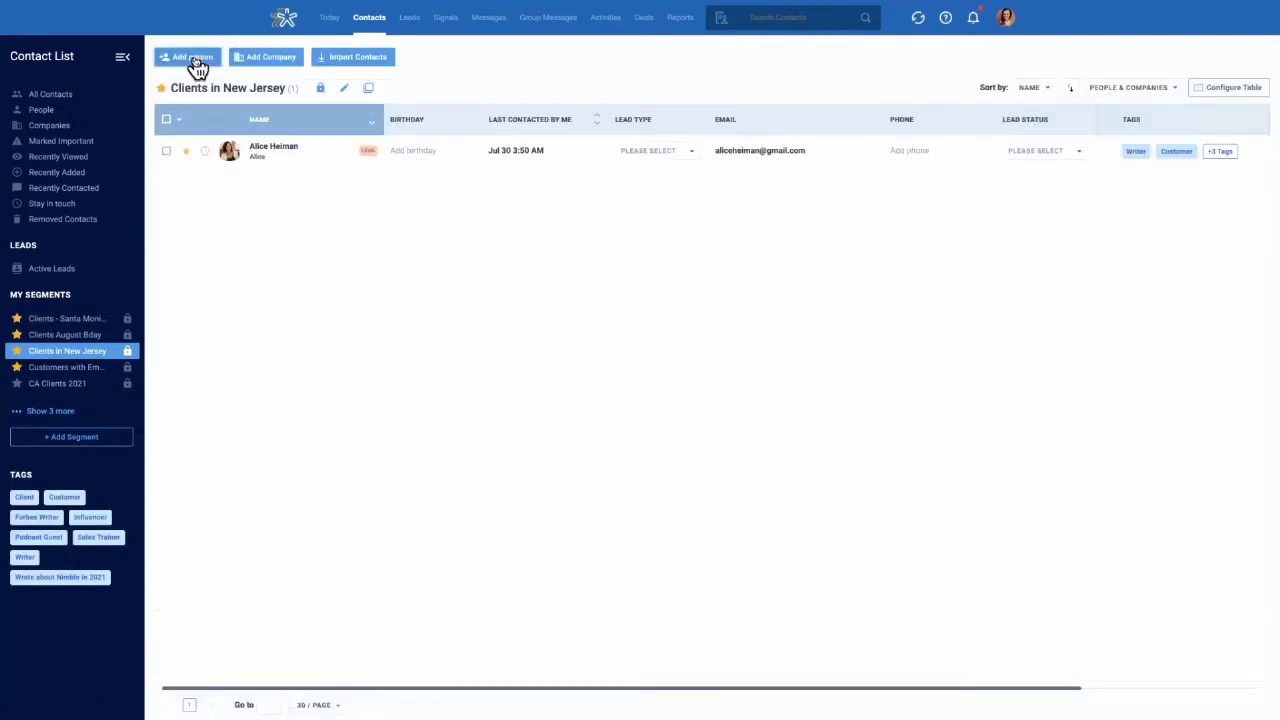
pyautogui.click(55, 95)
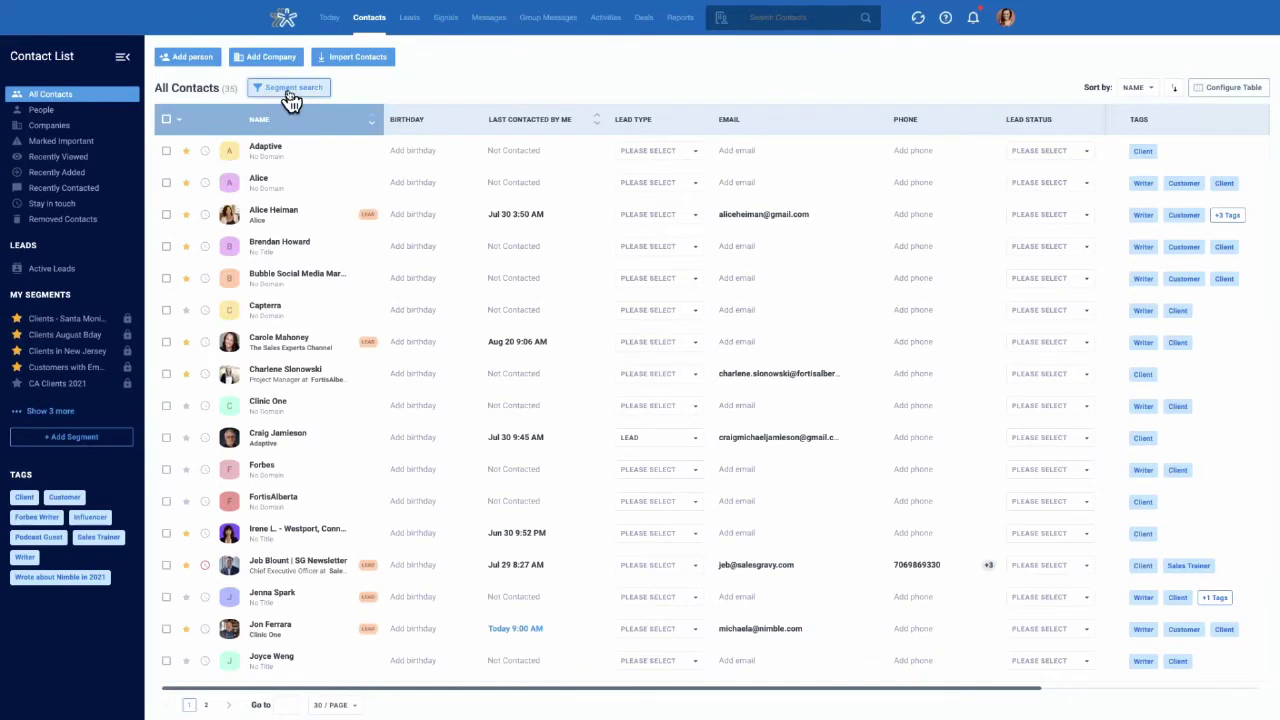
pyautogui.click(289, 90)
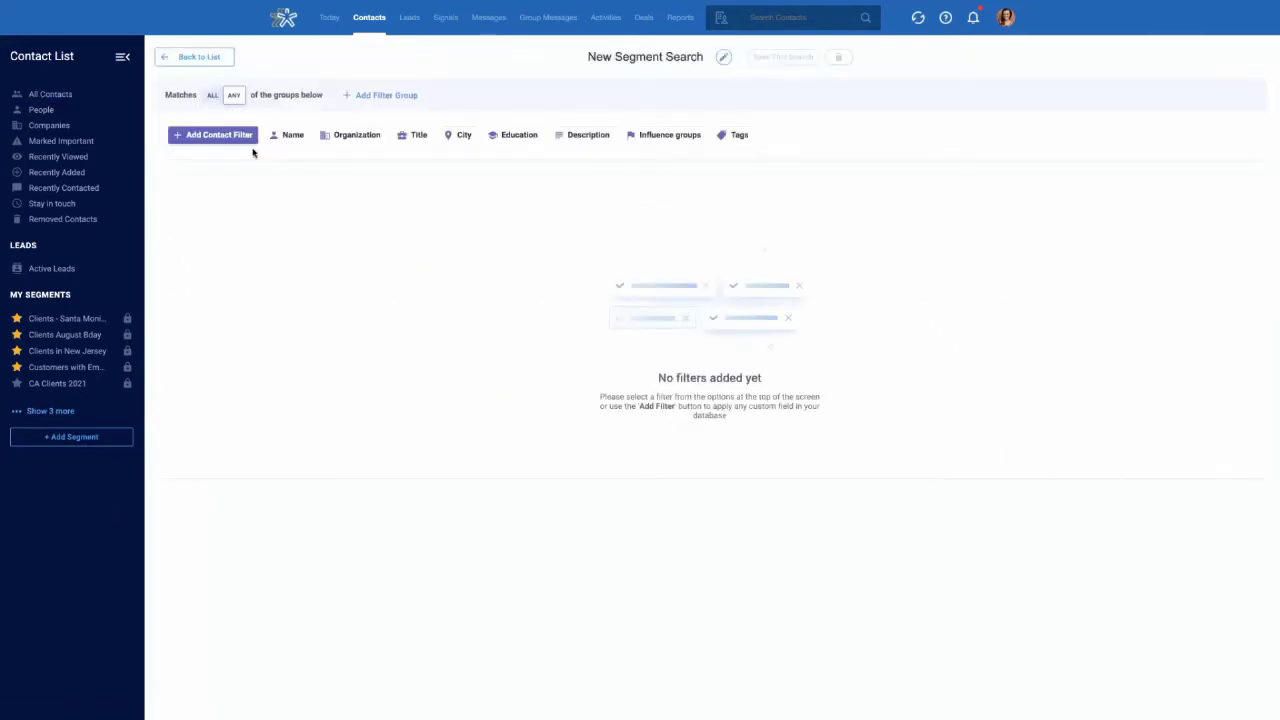
pyautogui.click(352, 142)
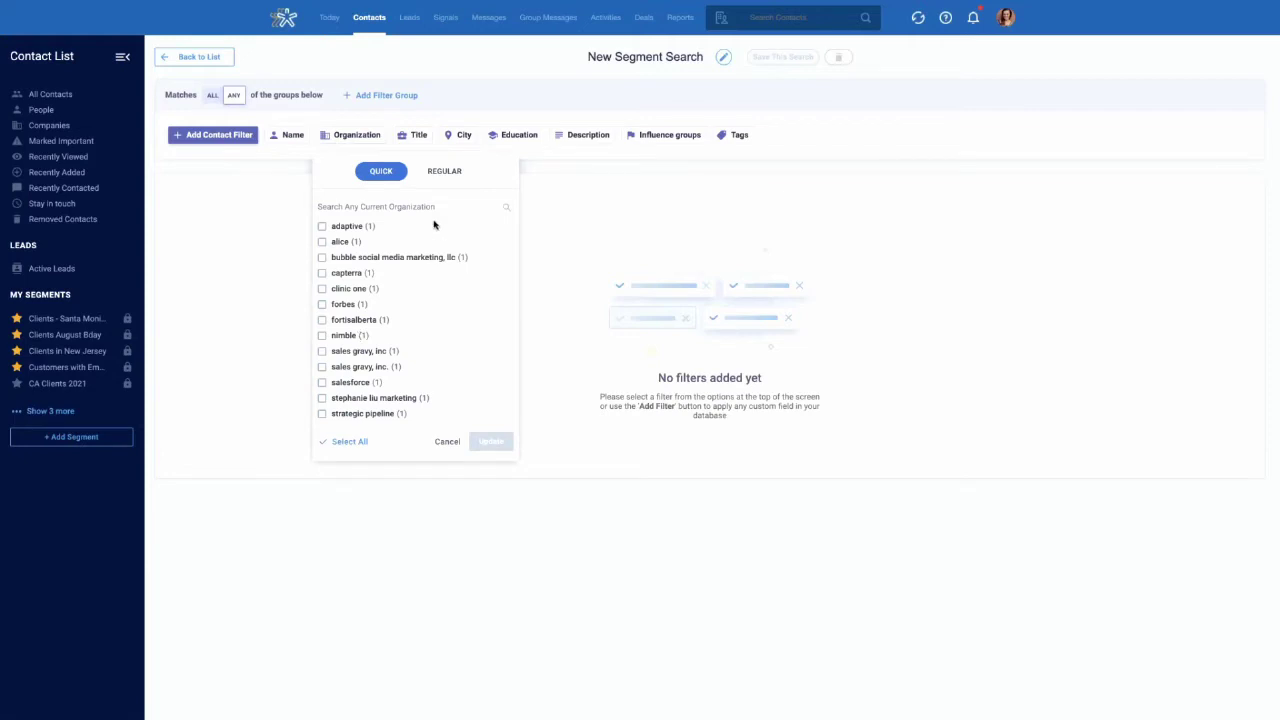
pyautogui.scroll(-1, 443, 352)
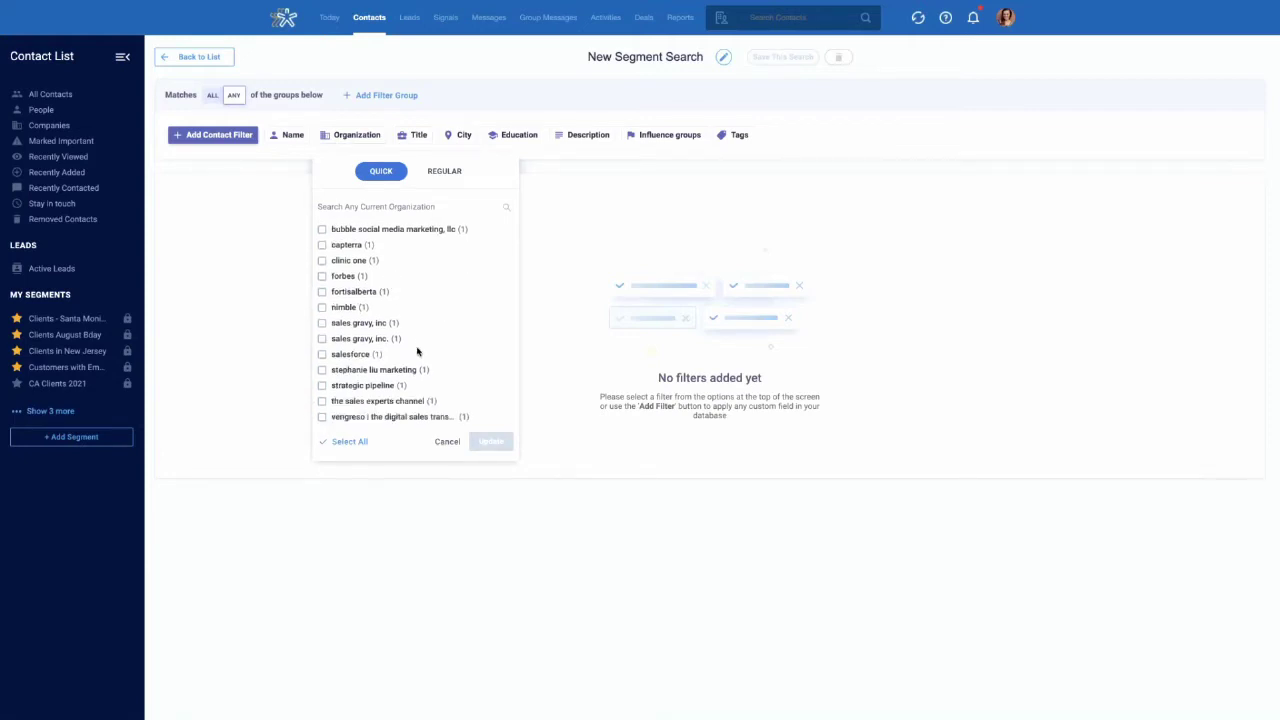
pyautogui.scroll(-1, 418, 351)
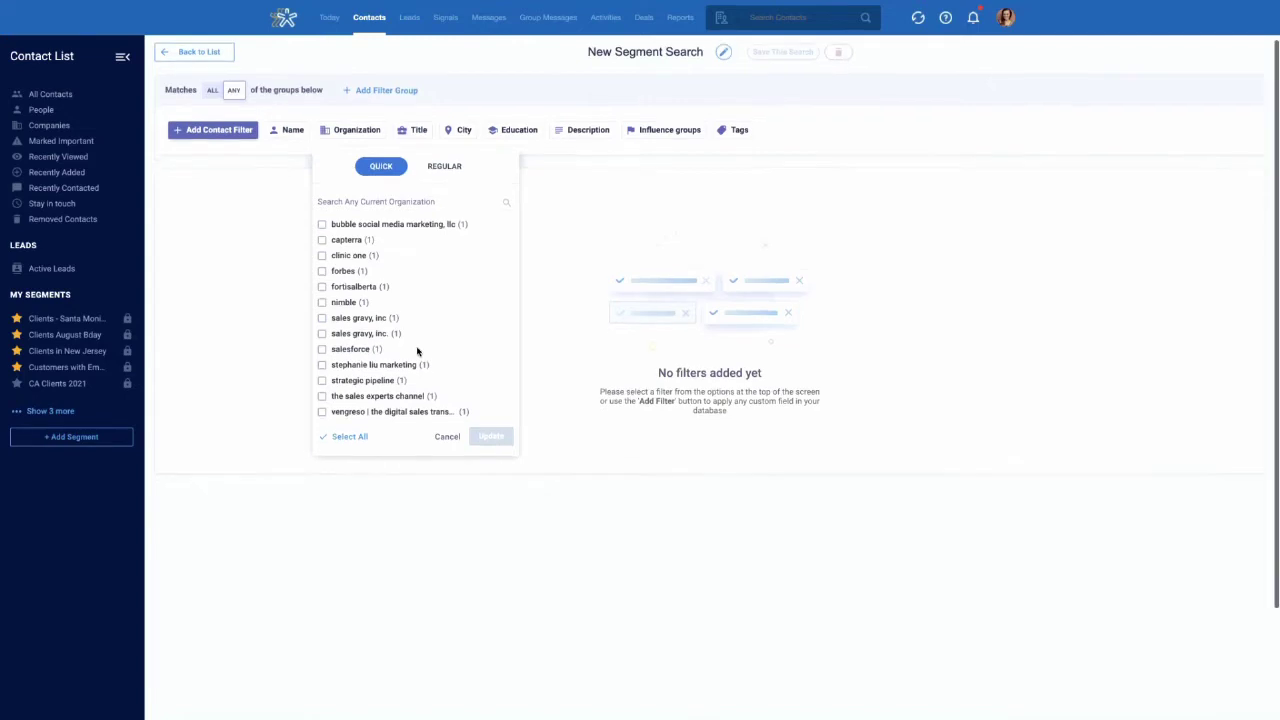
pyautogui.click(322, 316)
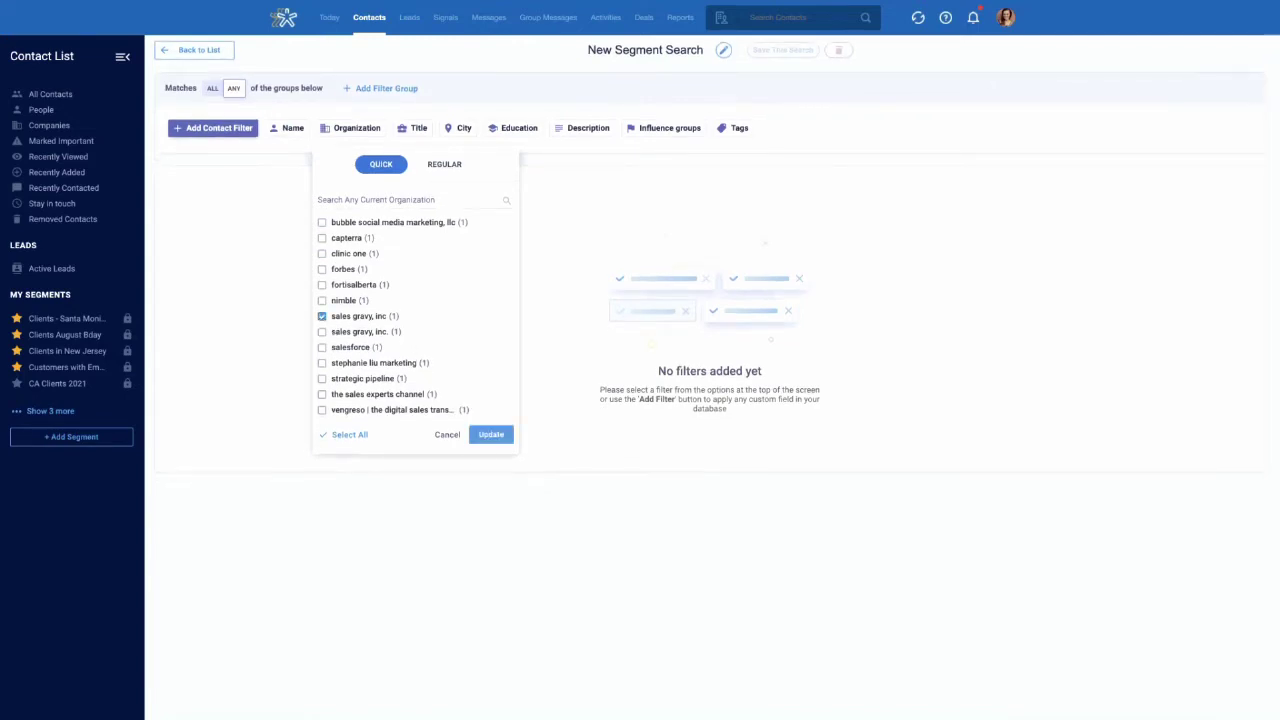
pyautogui.click(488, 436)
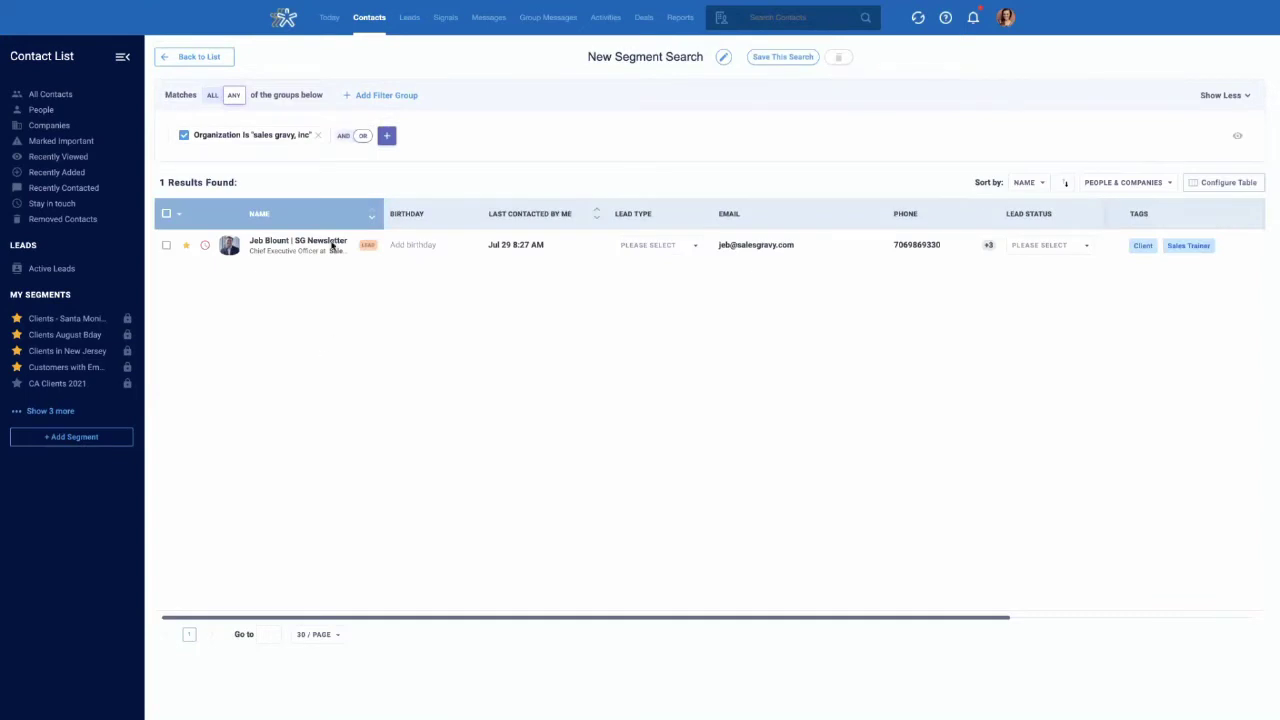
# Combine the organization filter using AND with a condition that Email Is Not Empty.
pyautogui.click(280, 143)
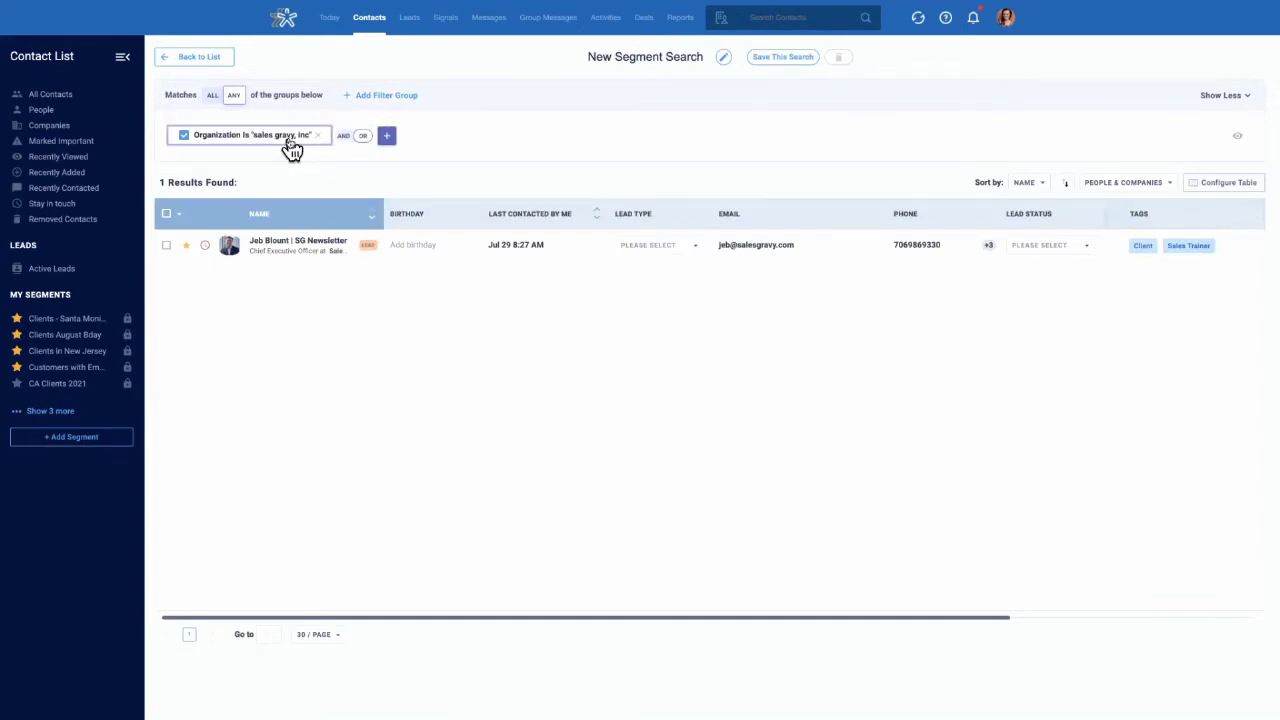
pyautogui.click(344, 139)
pyautogui.click(387, 140)
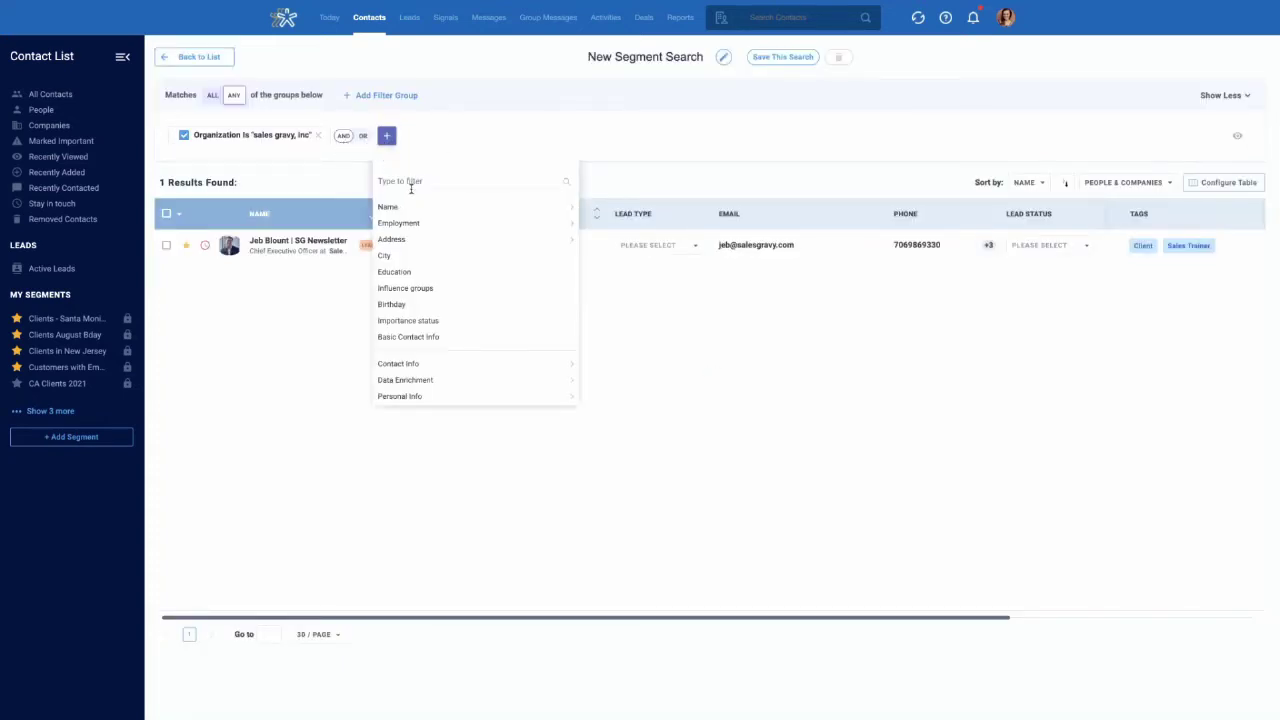
pyautogui.click(413, 183)
pyautogui.write('email')
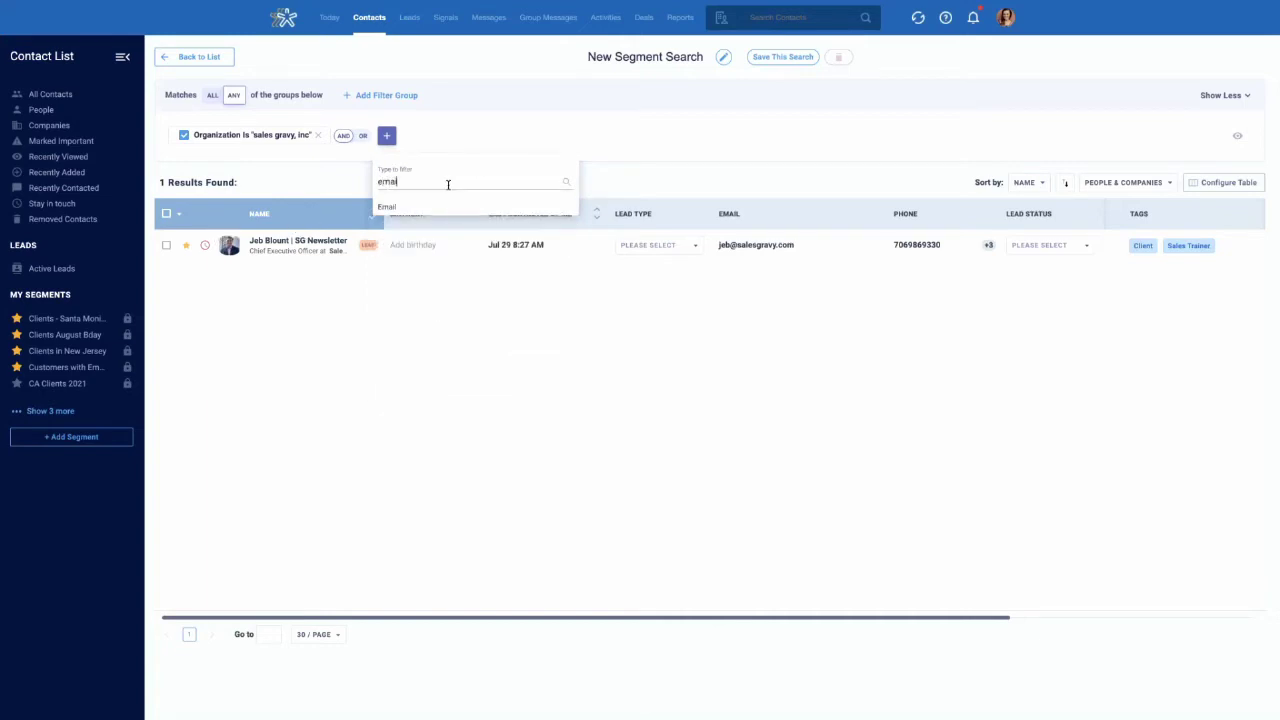
pyautogui.click(491, 208)
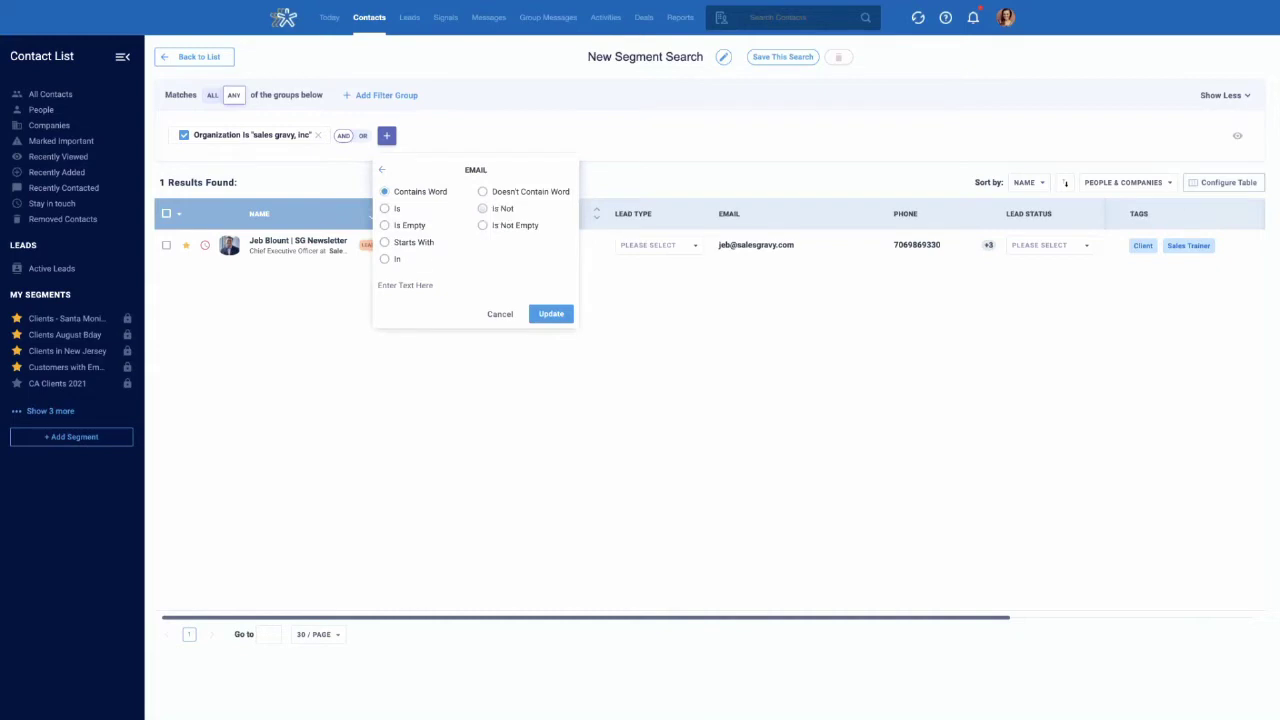
pyautogui.click(510, 230)
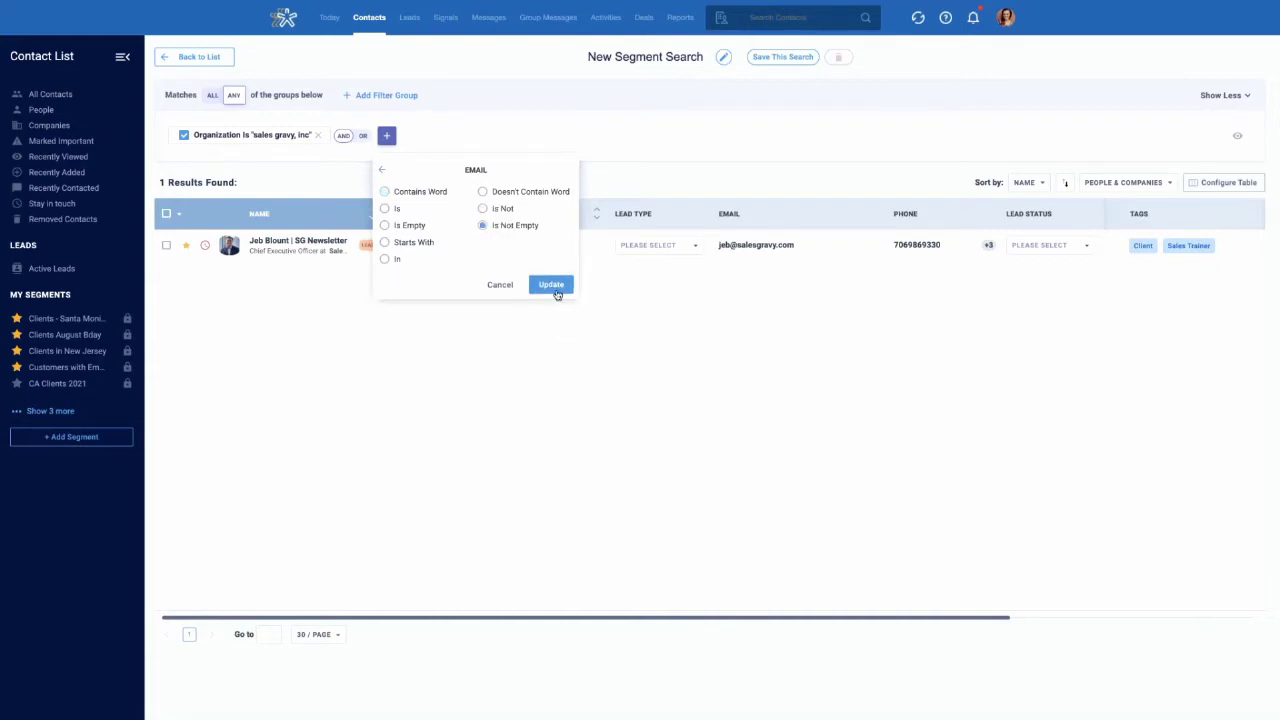
pyautogui.click(552, 284)
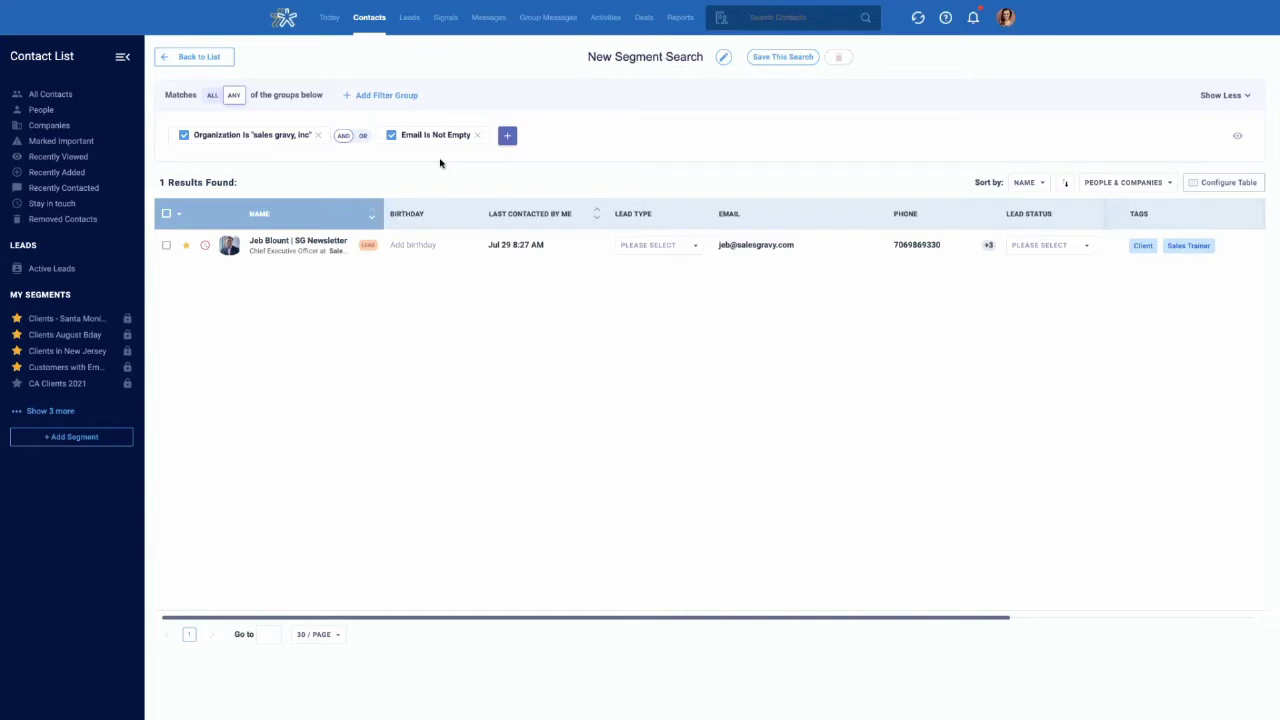
# Remove the email and organization filters from the segment search and return to All Contacts.
pyautogui.click(478, 136)
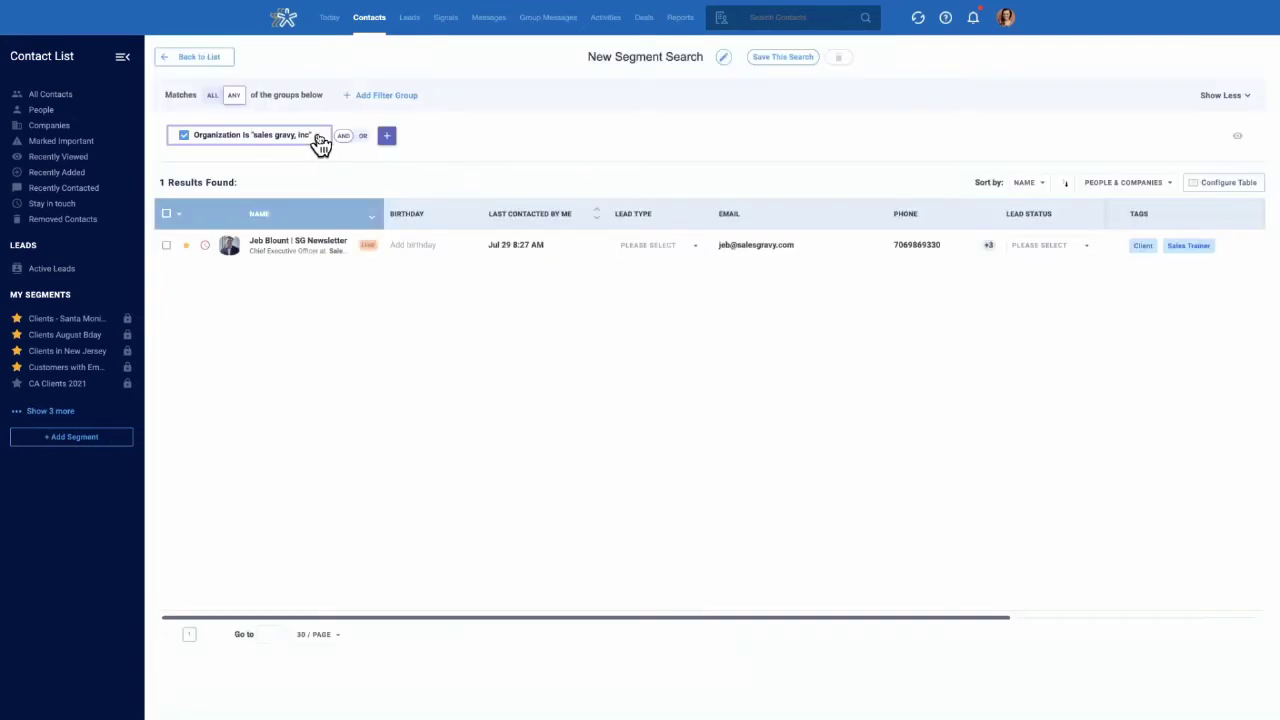
pyautogui.click(320, 140)
pyautogui.click(62, 98)
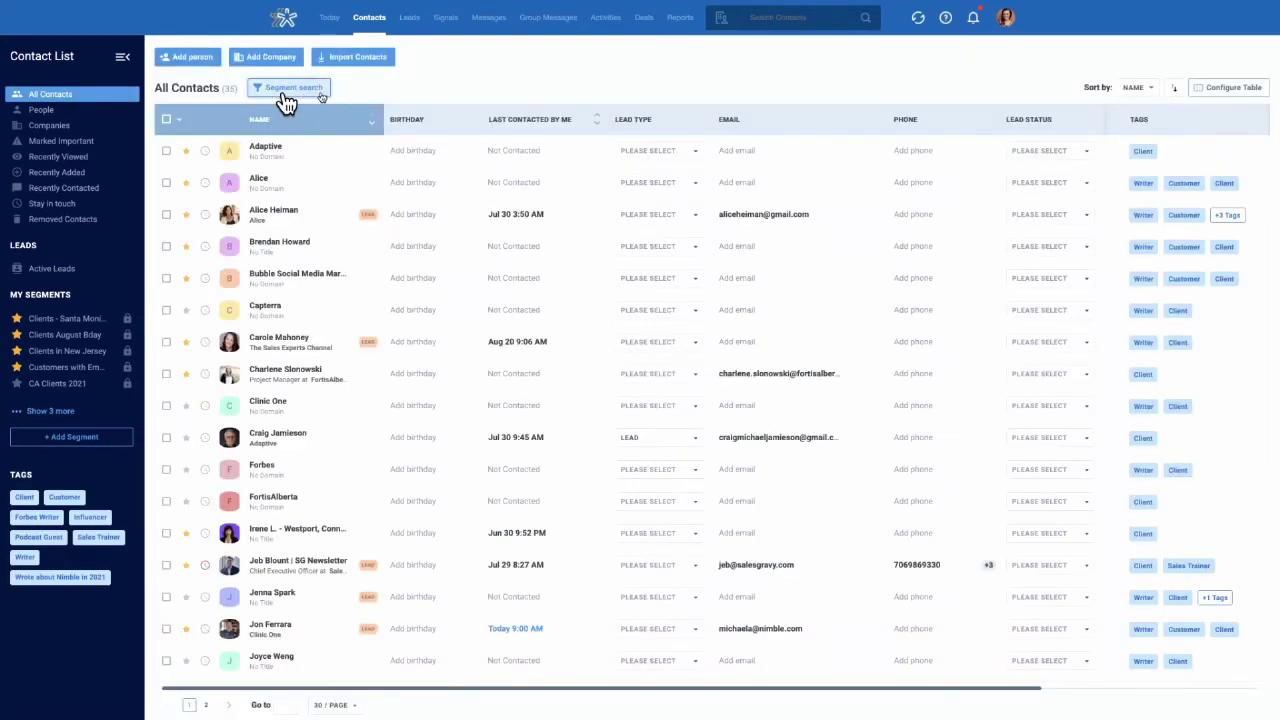
# Start a new segment search and filter it to contacts whose Email Is Not Empty.
pyautogui.click(288, 87)
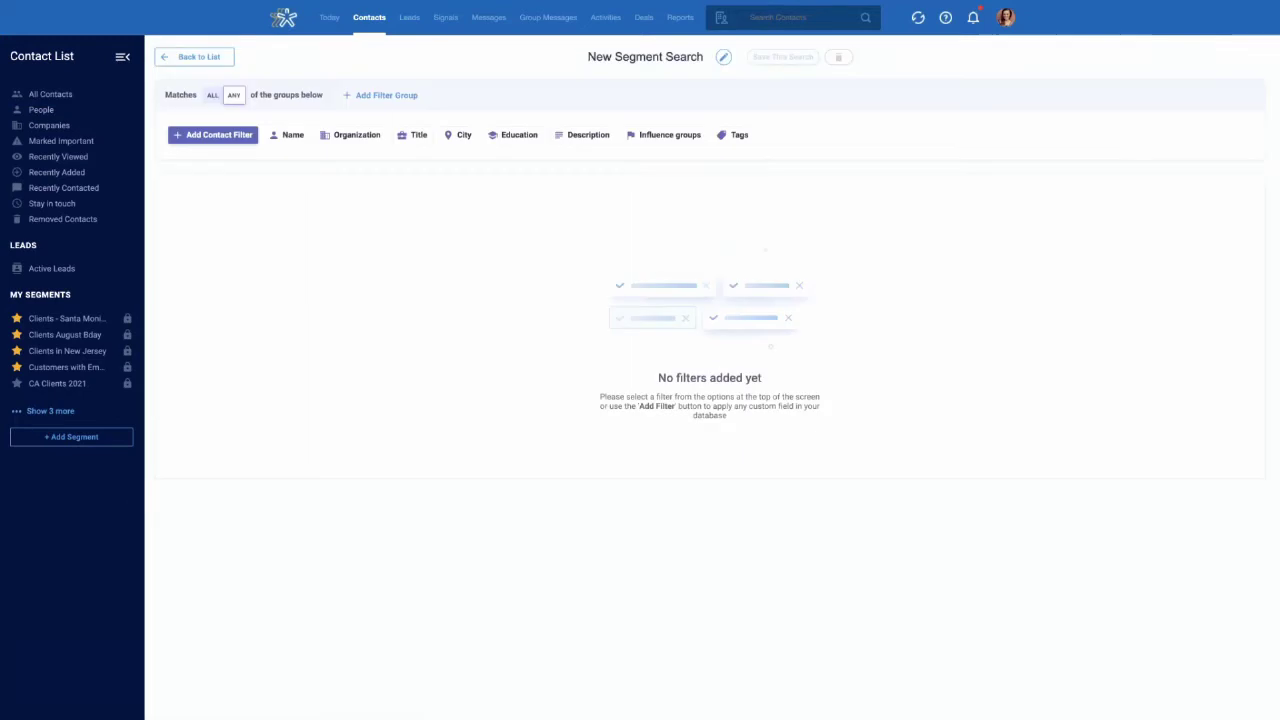
pyautogui.click(237, 140)
pyautogui.click(276, 193)
pyautogui.write('email')
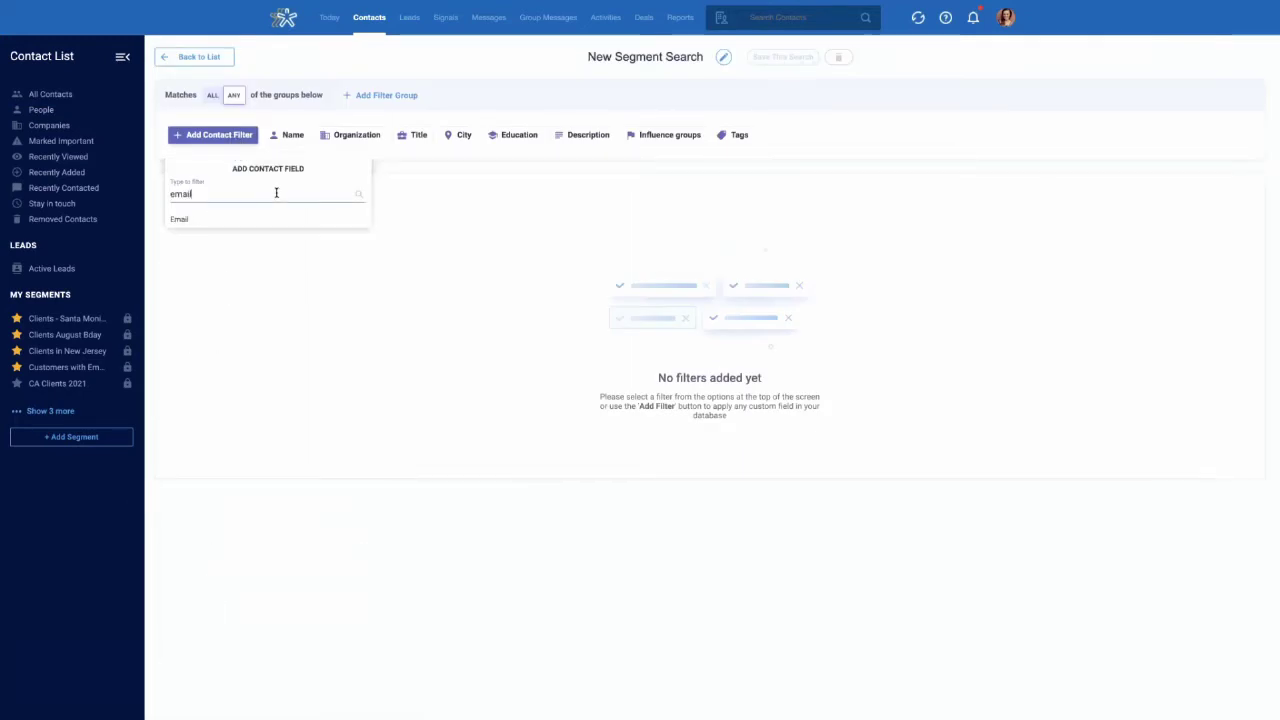
pyautogui.click(263, 220)
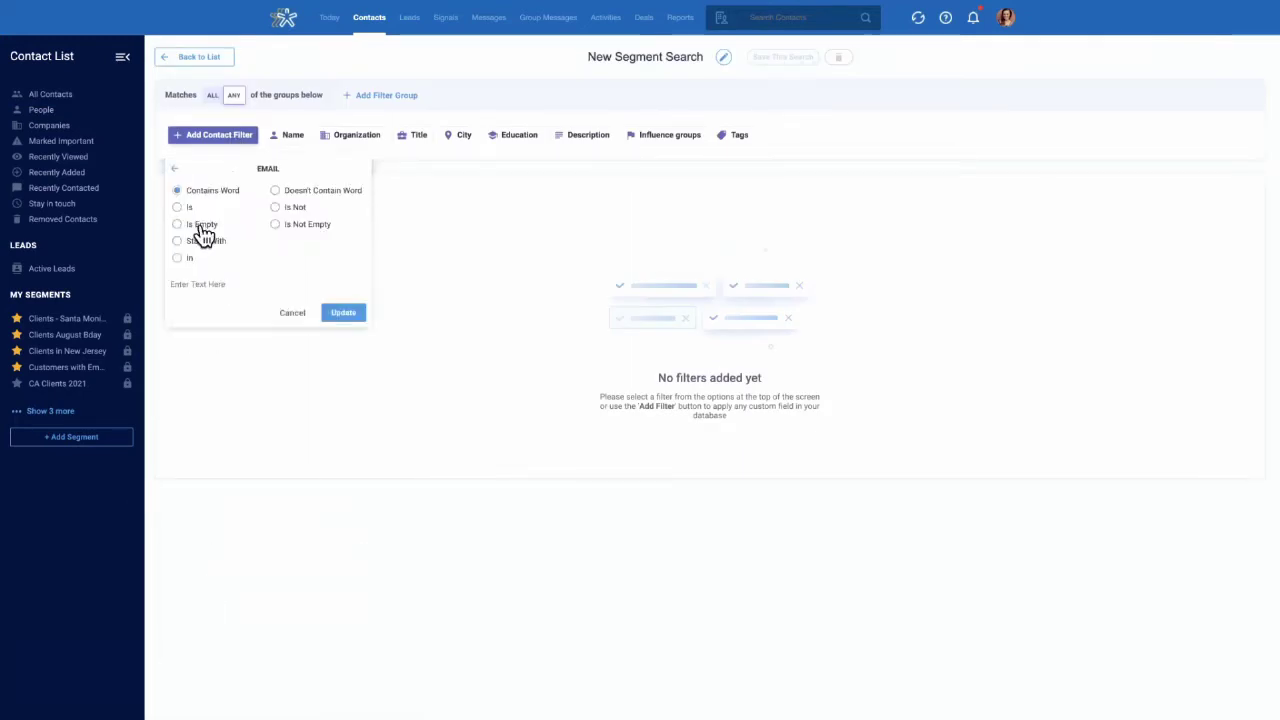
pyautogui.click(326, 232)
pyautogui.click(340, 285)
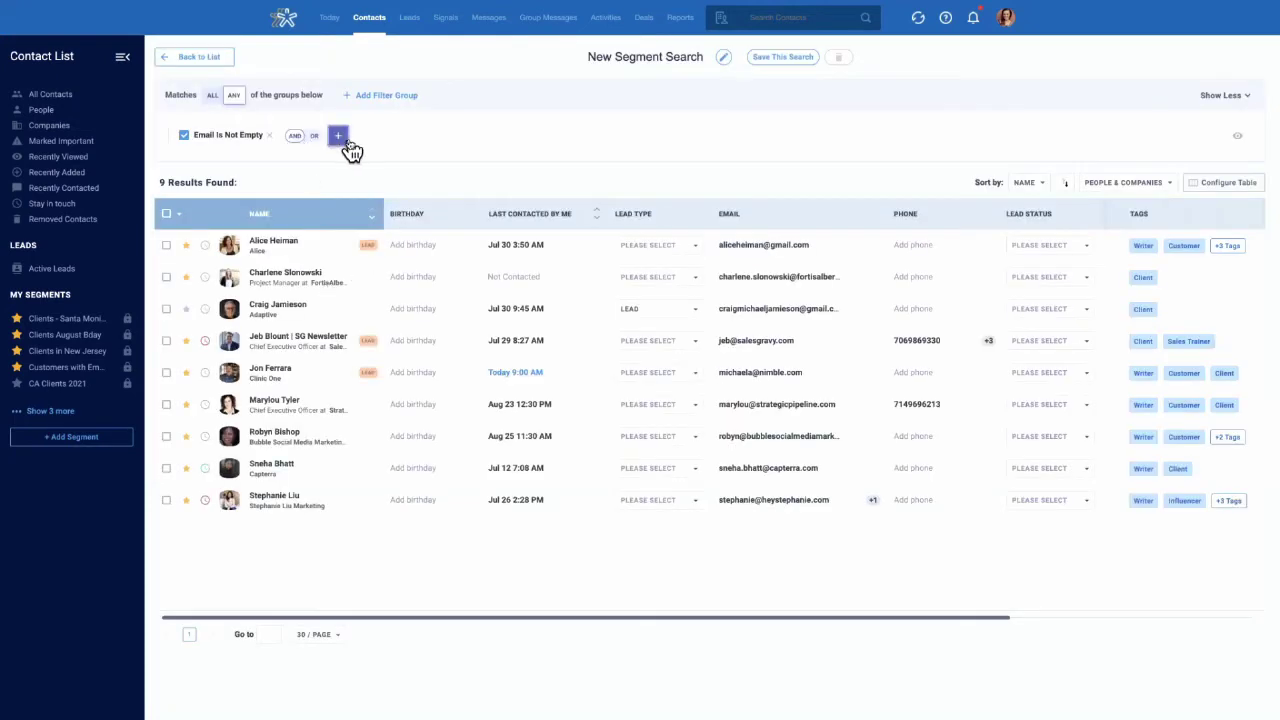
# Add a second condition to the segment search requiring that Phone Is Not Empty.
pyautogui.click(340, 137)
pyautogui.write('phone')
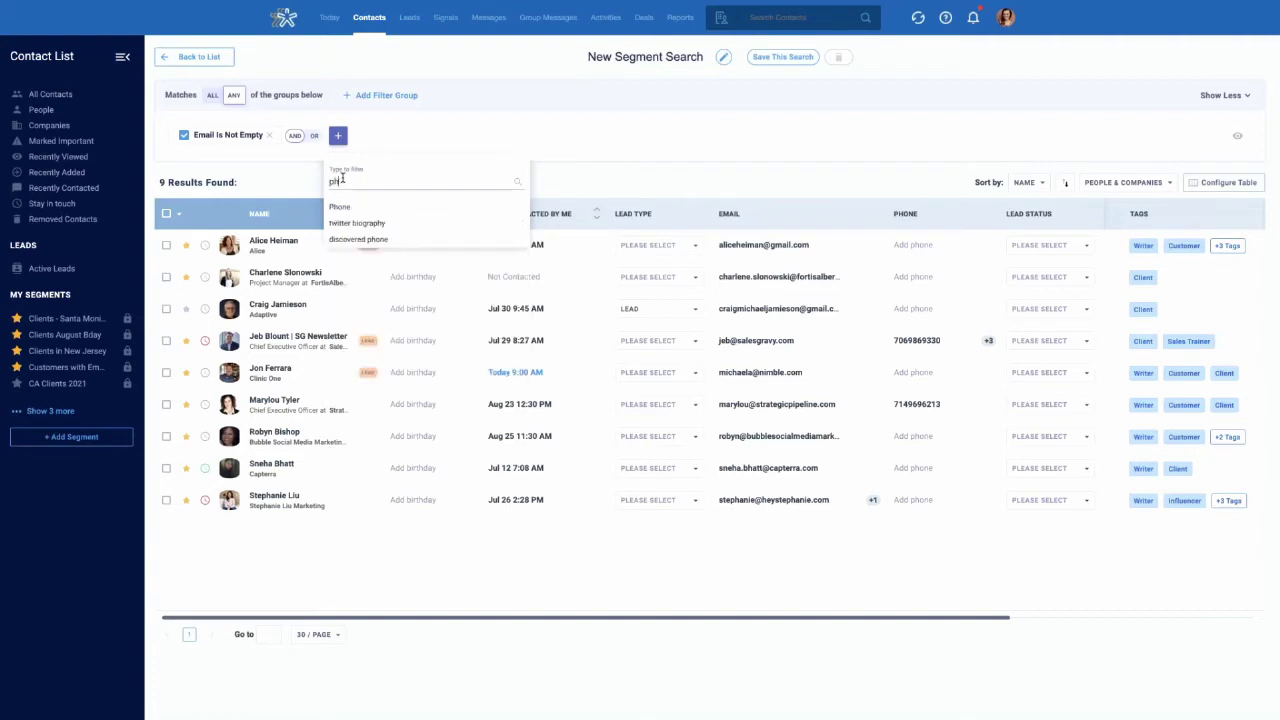
pyautogui.click(350, 207)
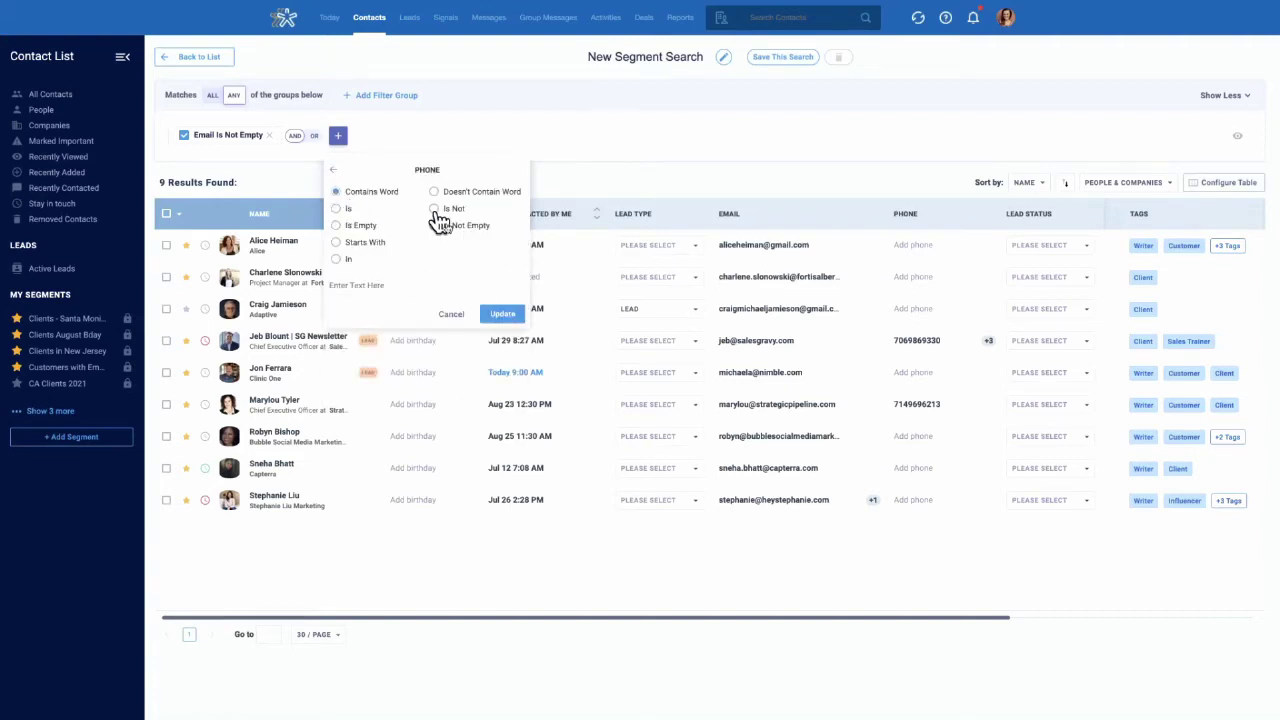
pyautogui.click(437, 226)
pyautogui.click(503, 287)
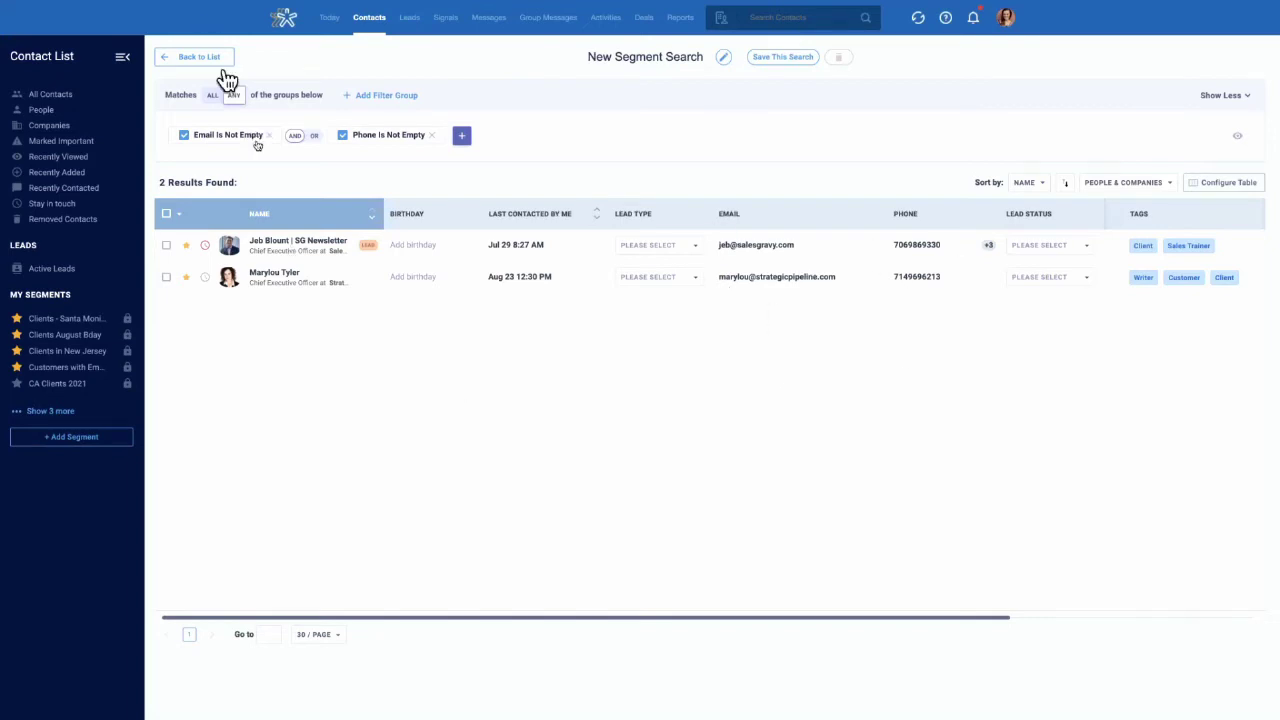
# Add a third condition requiring Last contacted by Me to be Any Date, and select all matching contacts.
pyautogui.click(463, 138)
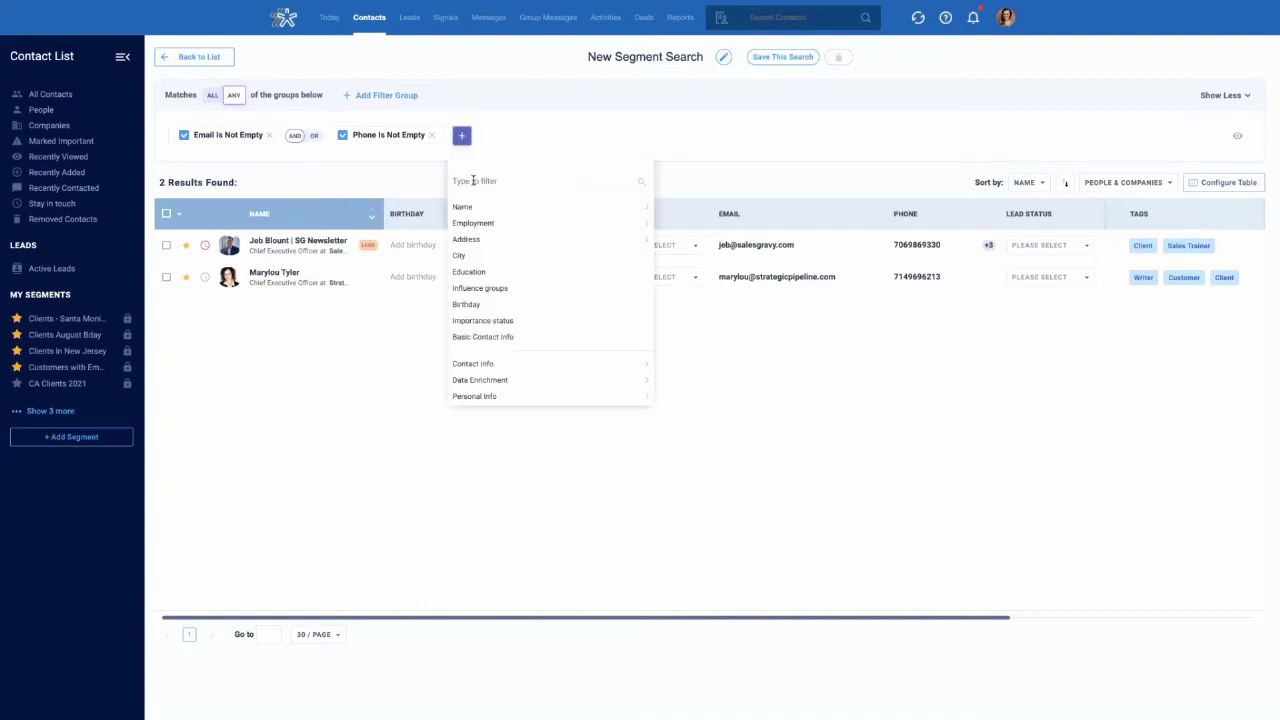
pyautogui.click(464, 179)
pyautogui.write('last')
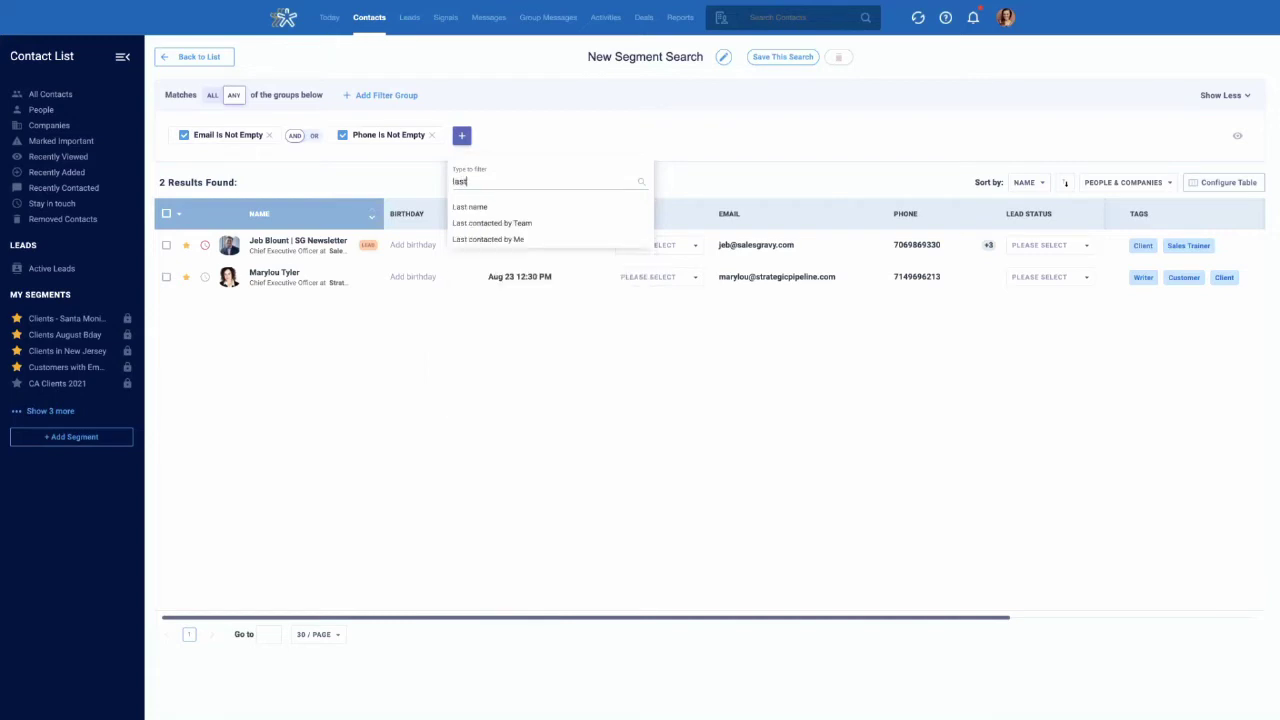
pyautogui.click(515, 240)
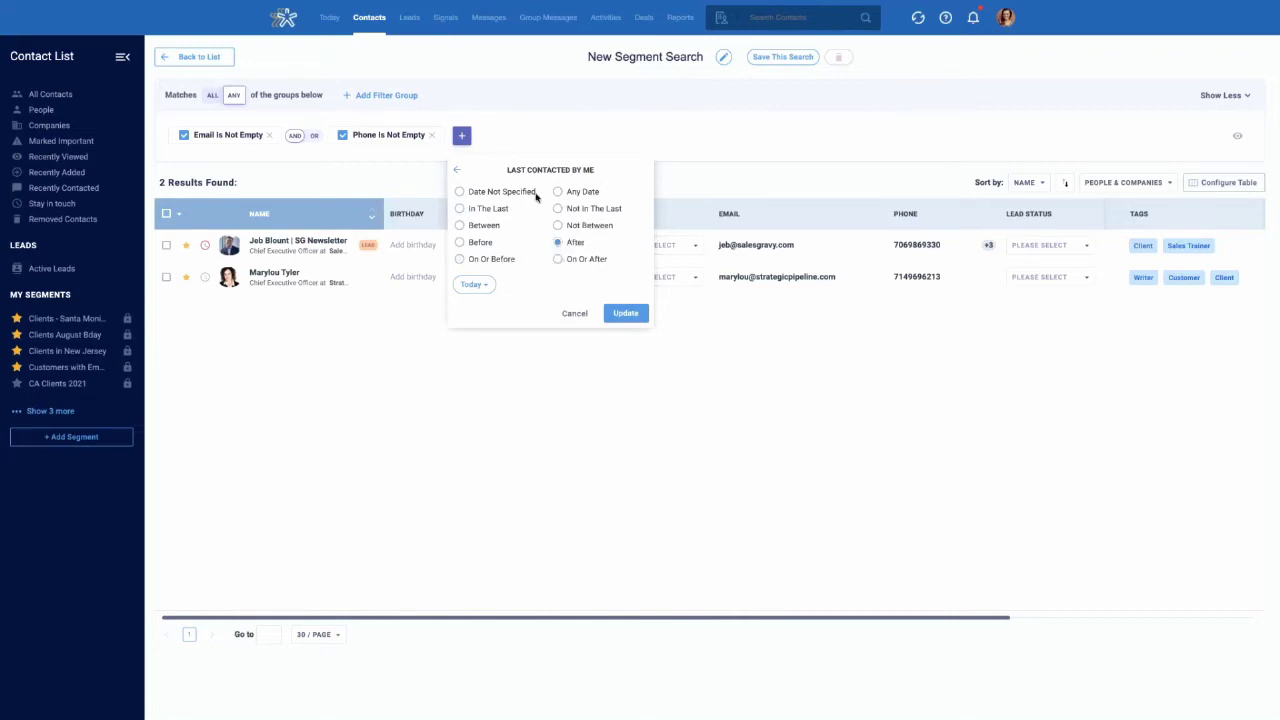
pyautogui.click(577, 196)
pyautogui.click(625, 291)
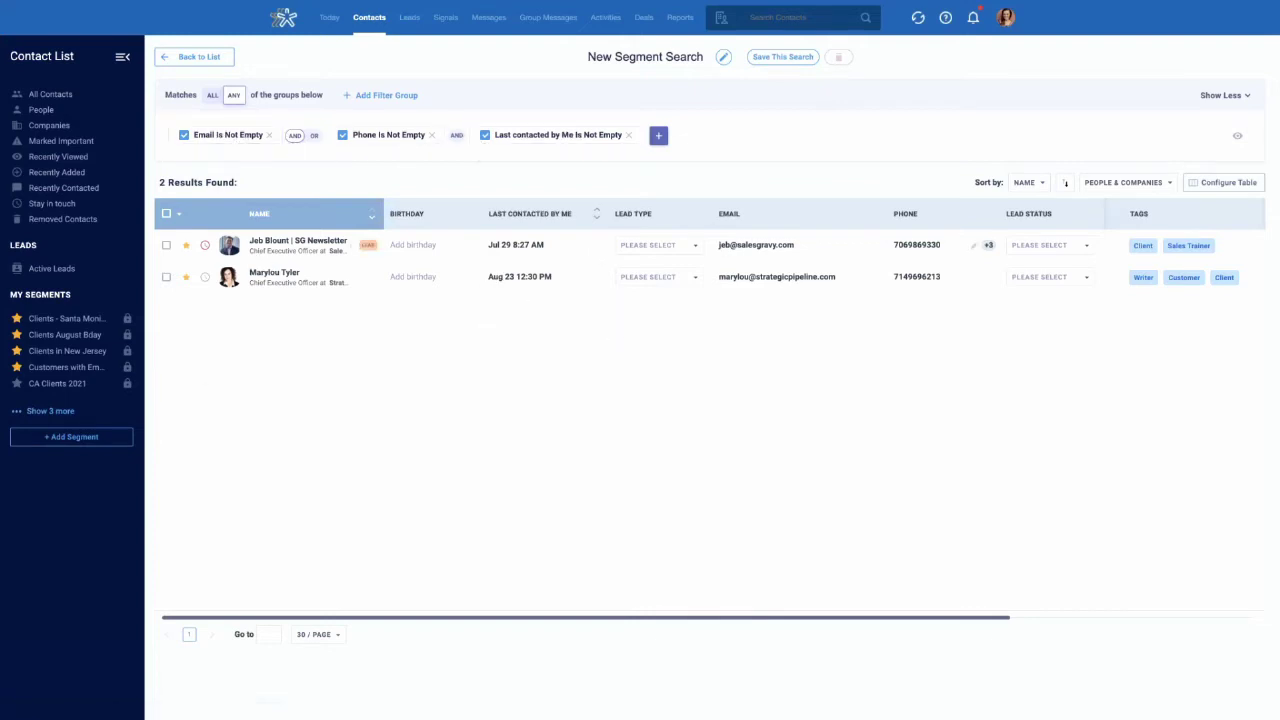
pyautogui.click(167, 214)
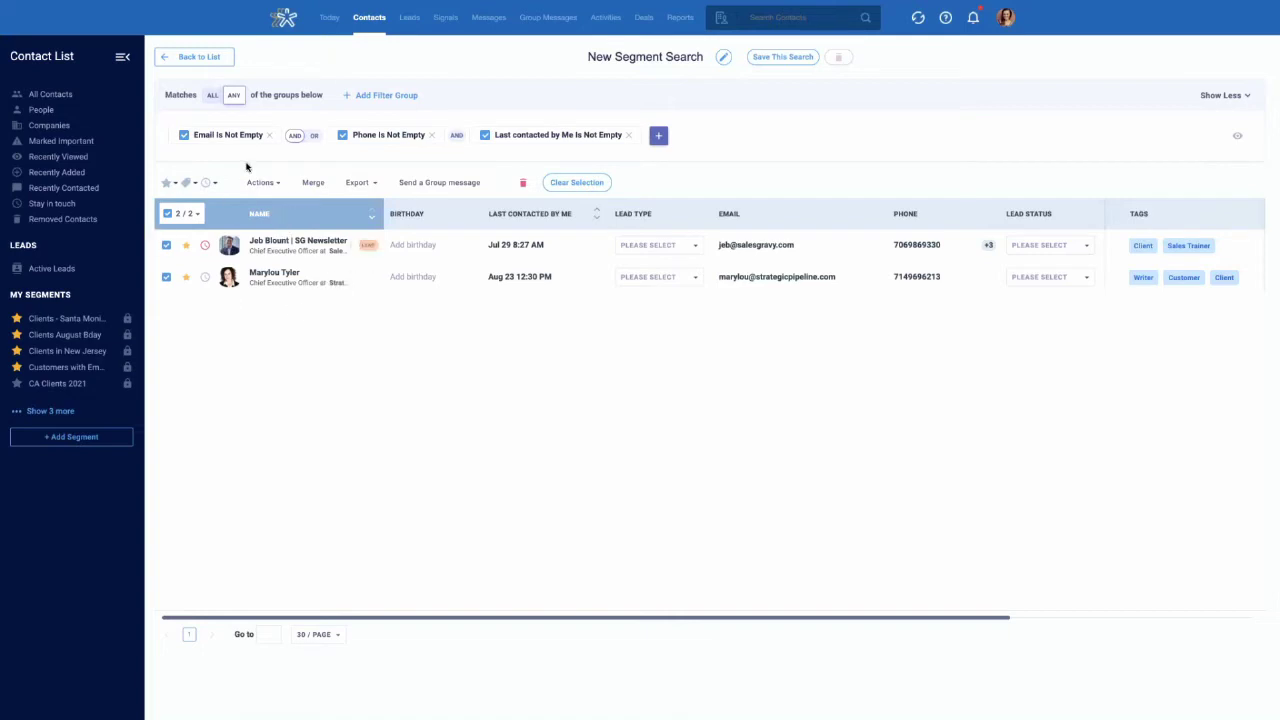
# Remove the last contacted, phone and email conditions from the segment search.
pyautogui.click(627, 135)
pyautogui.click(431, 135)
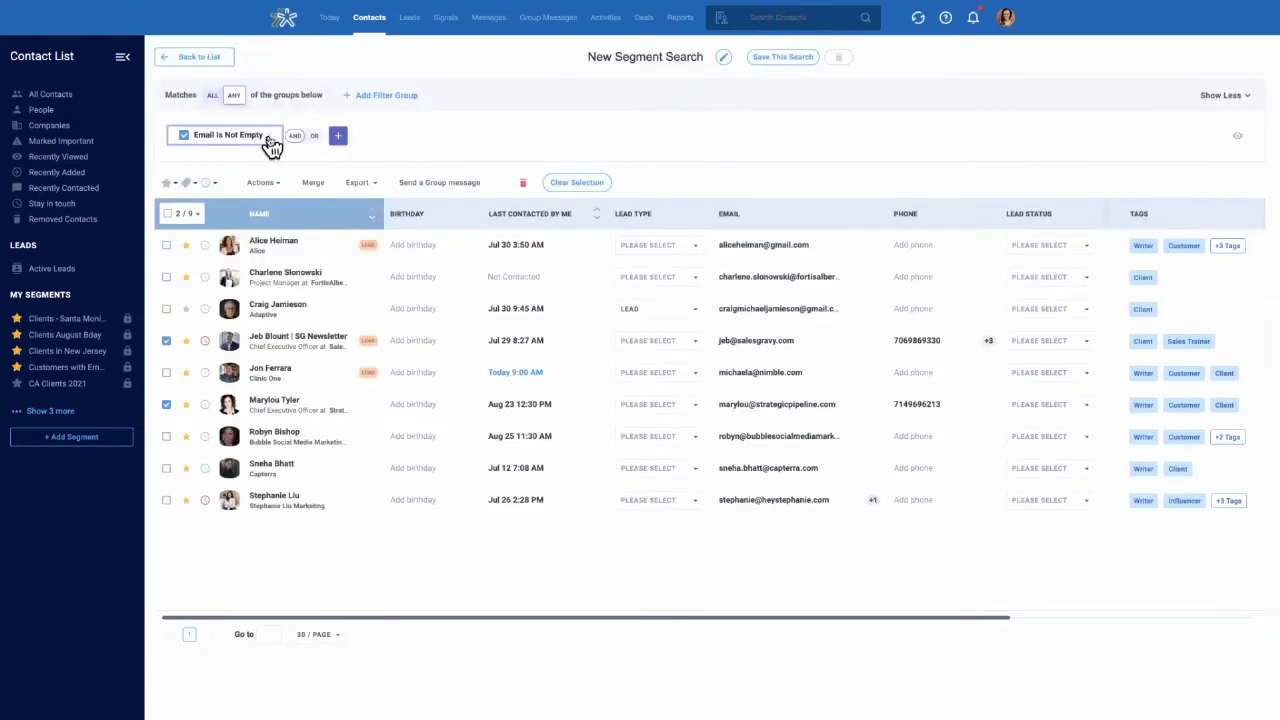
pyautogui.click(270, 140)
# Filter the segment search to contacts whose Tags Is "Client".
pyautogui.click(722, 142)
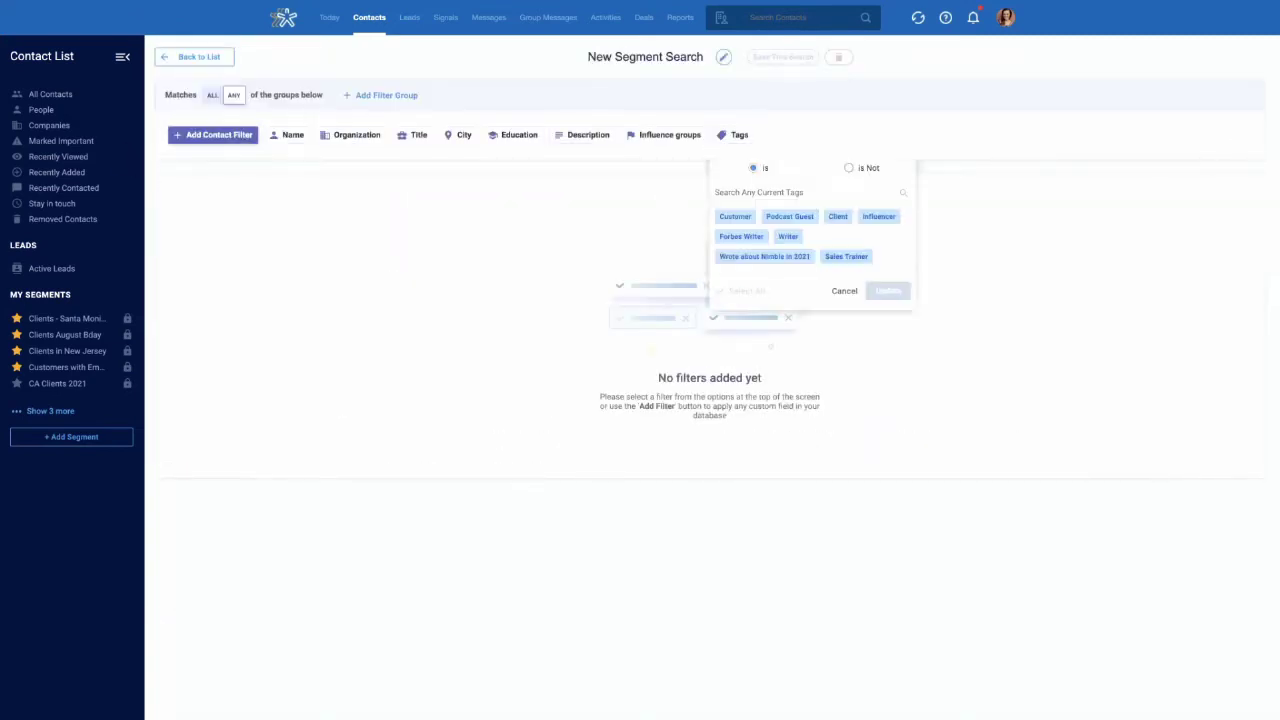
pyautogui.click(840, 218)
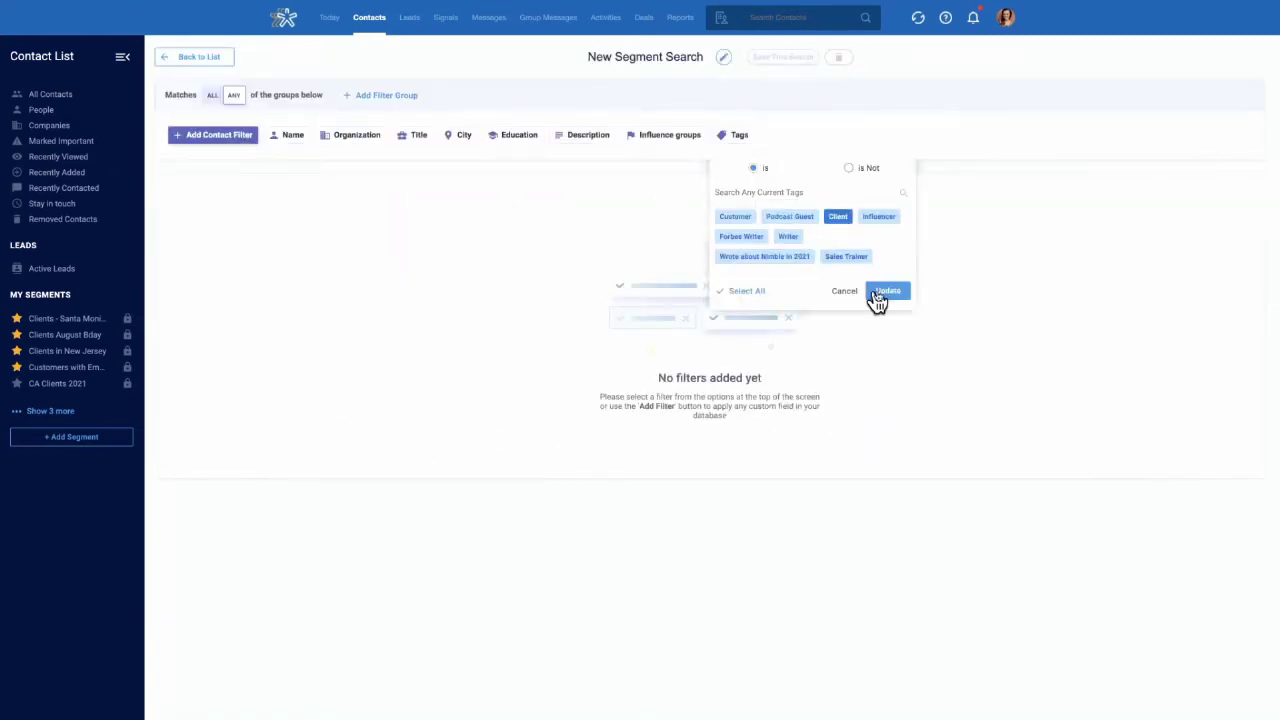
pyautogui.click(878, 298)
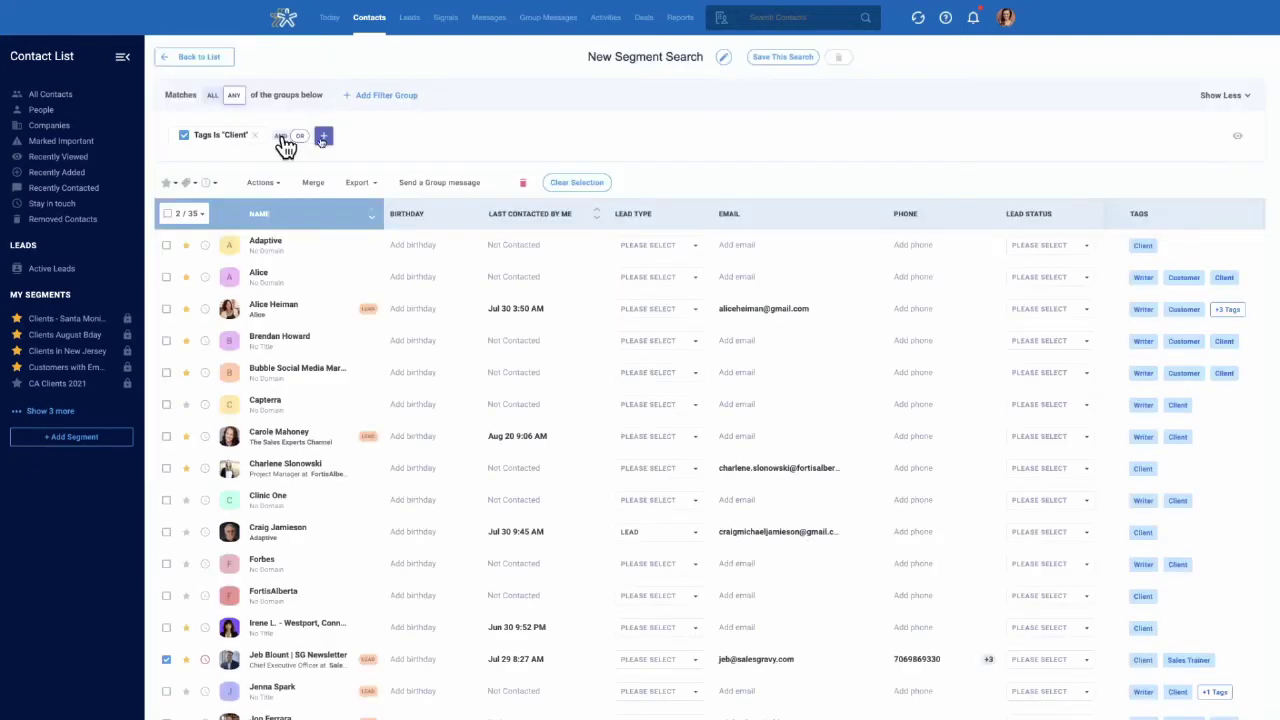
pyautogui.click(323, 139)
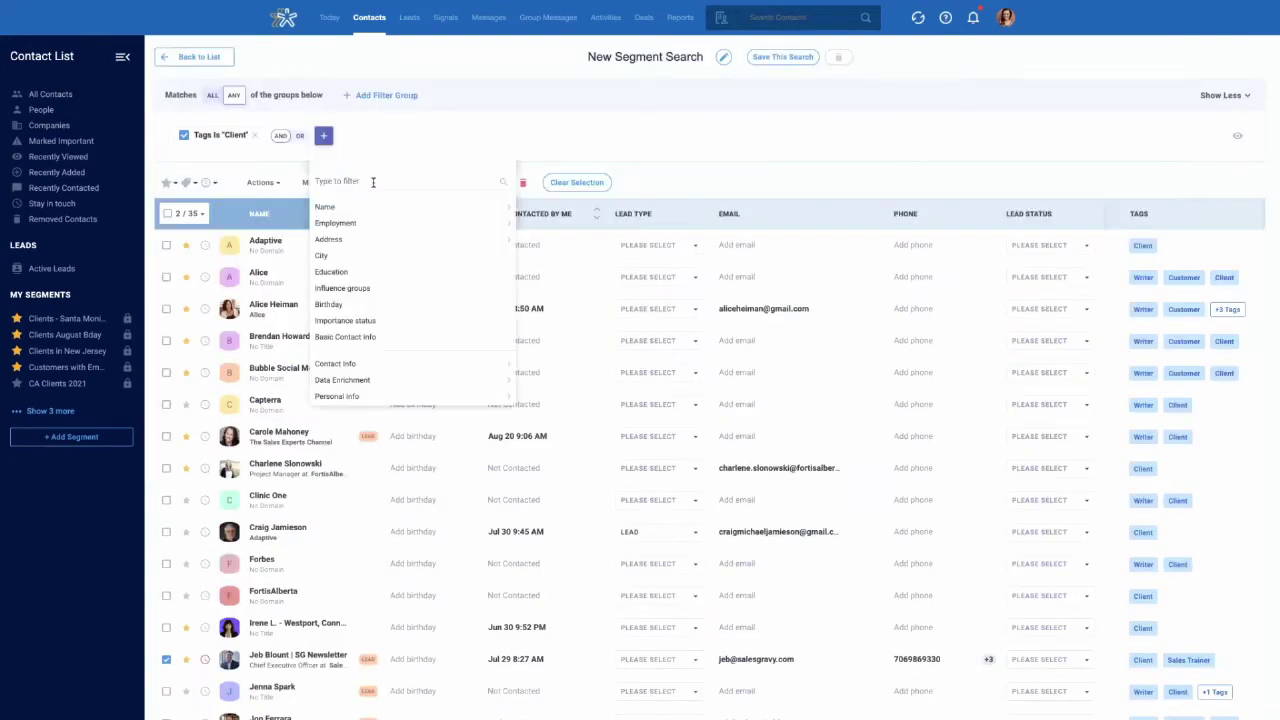
pyautogui.write('tag')
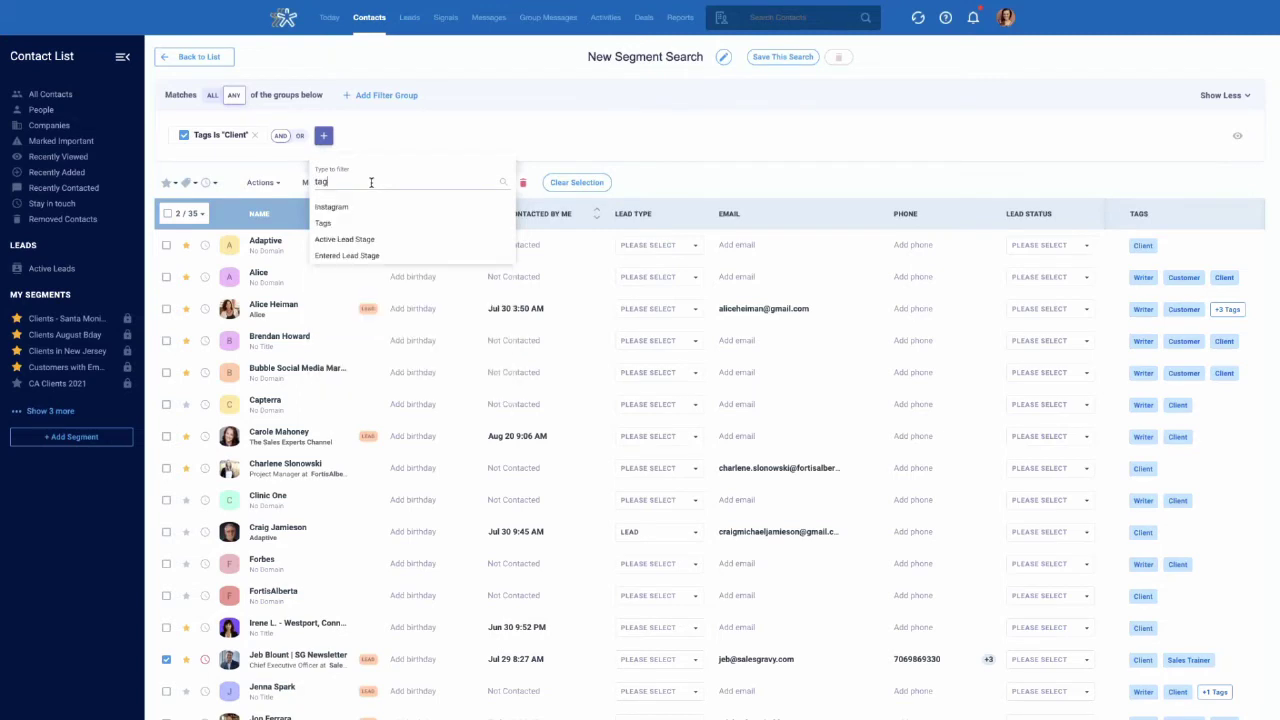
pyautogui.click(350, 224)
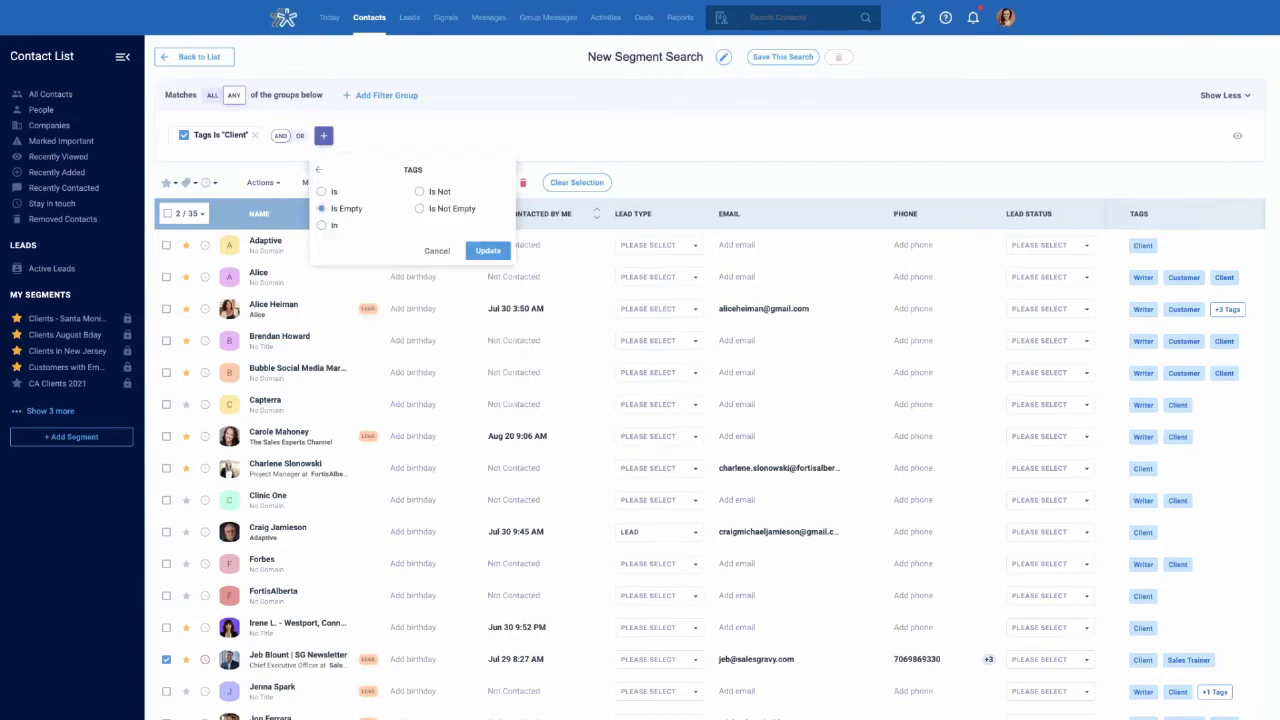
pyautogui.click(436, 192)
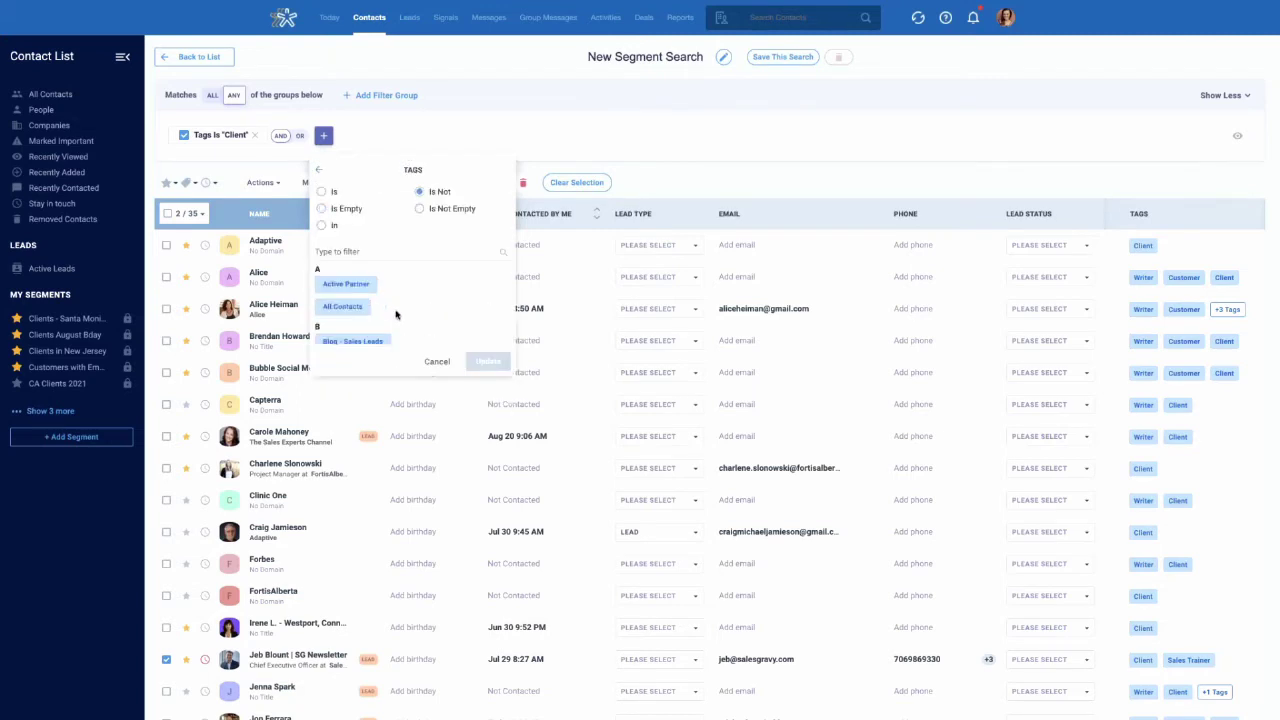
pyautogui.scroll(-2, 397, 314)
pyautogui.scroll(-3, 390, 312)
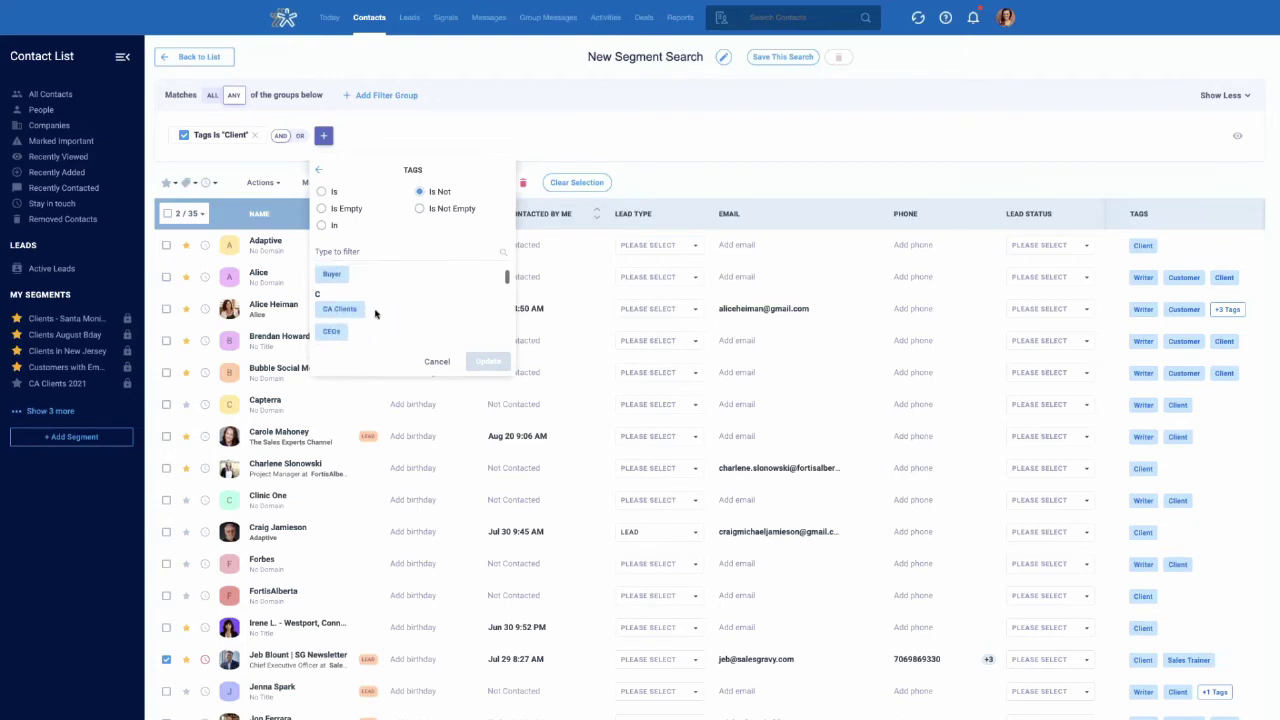
pyautogui.click(438, 364)
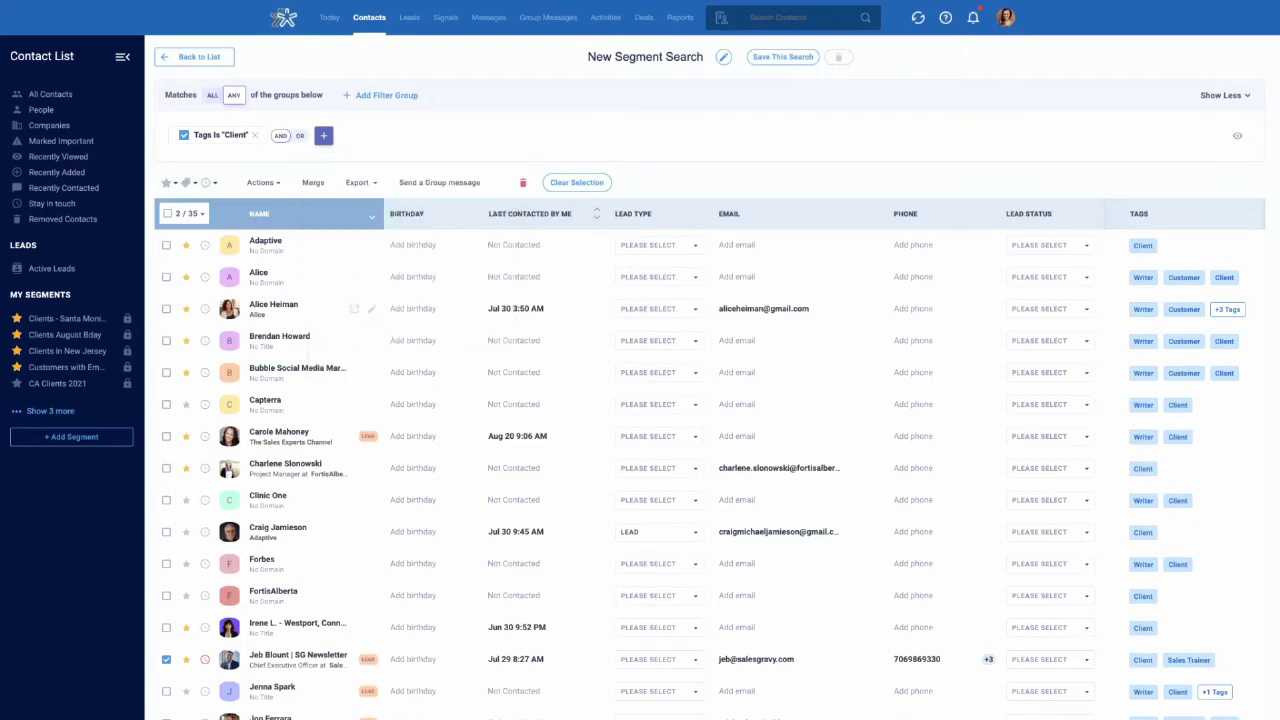
# Select all contacts in the Client-tagged group, including those beyond the current page.
pyautogui.click(168, 216)
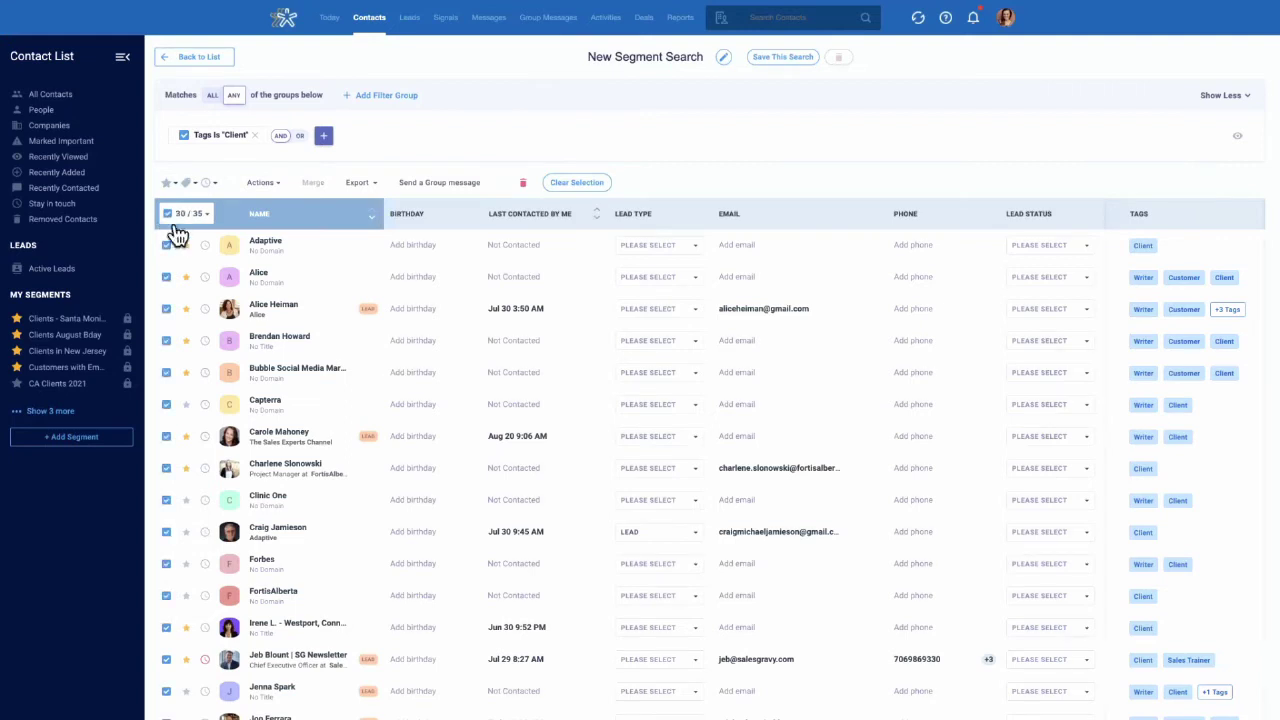
pyautogui.click(207, 215)
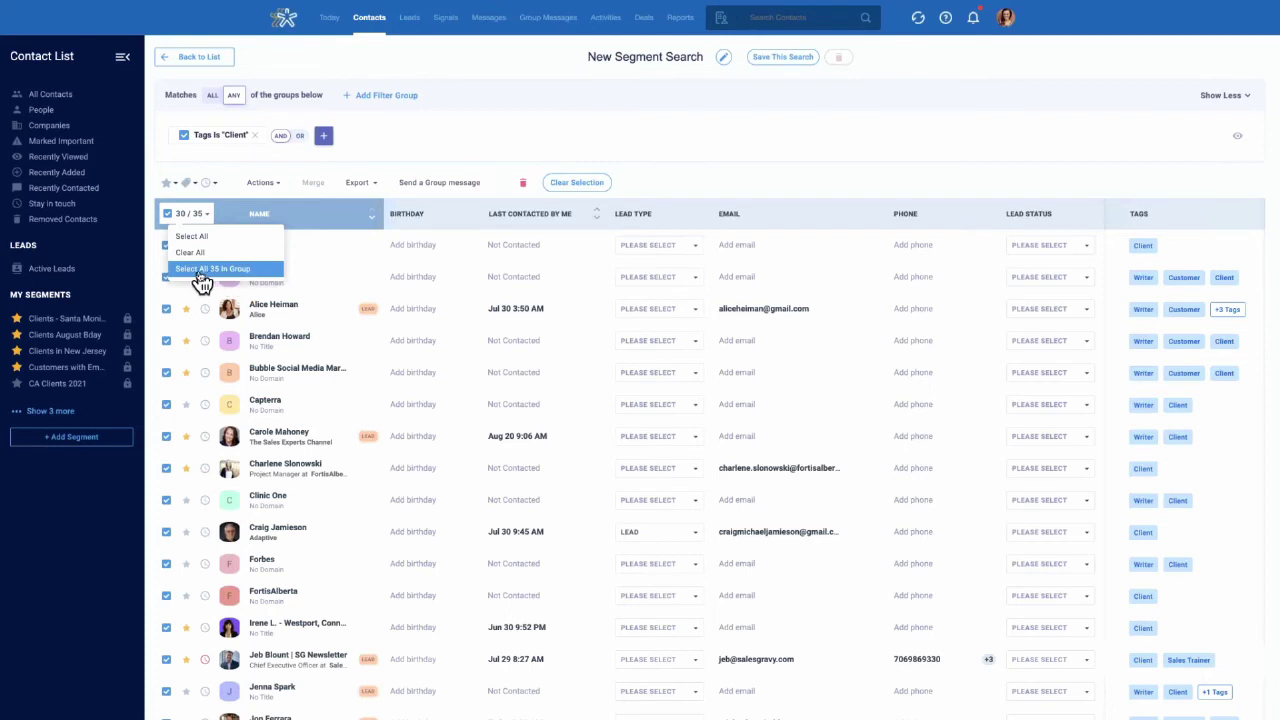
pyautogui.click(202, 270)
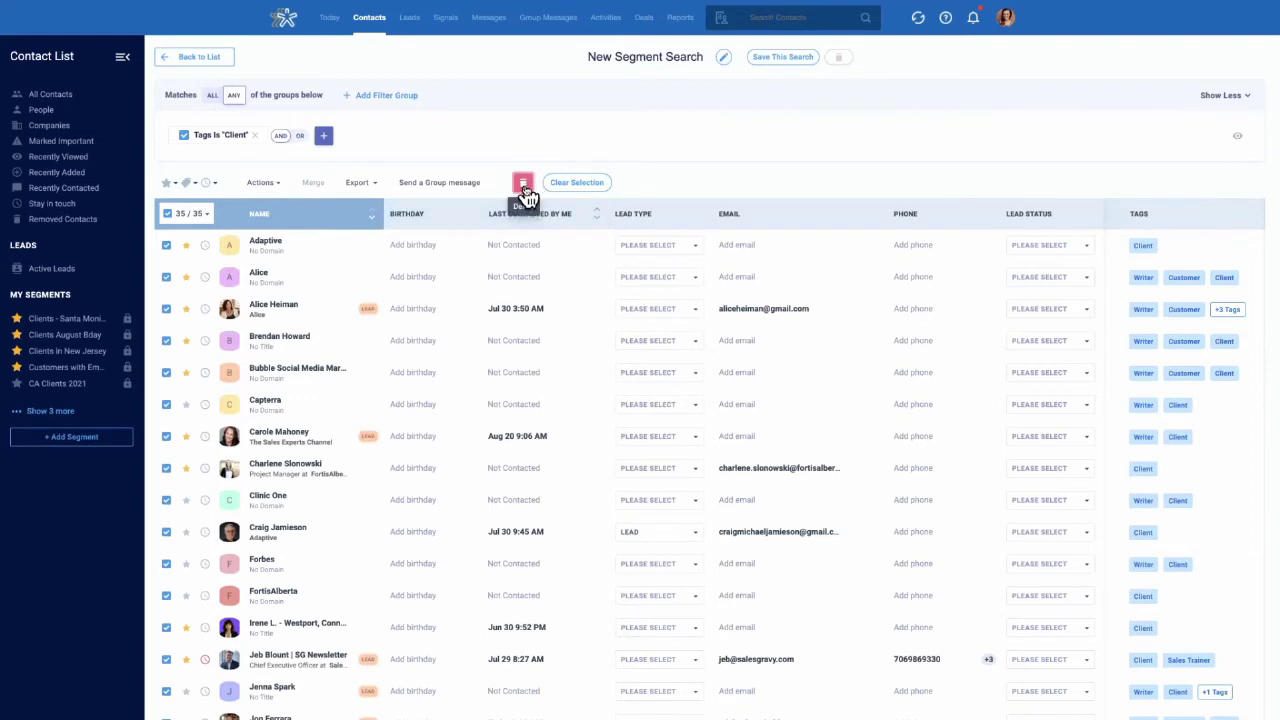
# Set a Quarterly stay-in-touch reminder for all selected contacts.
pyautogui.click(194, 185)
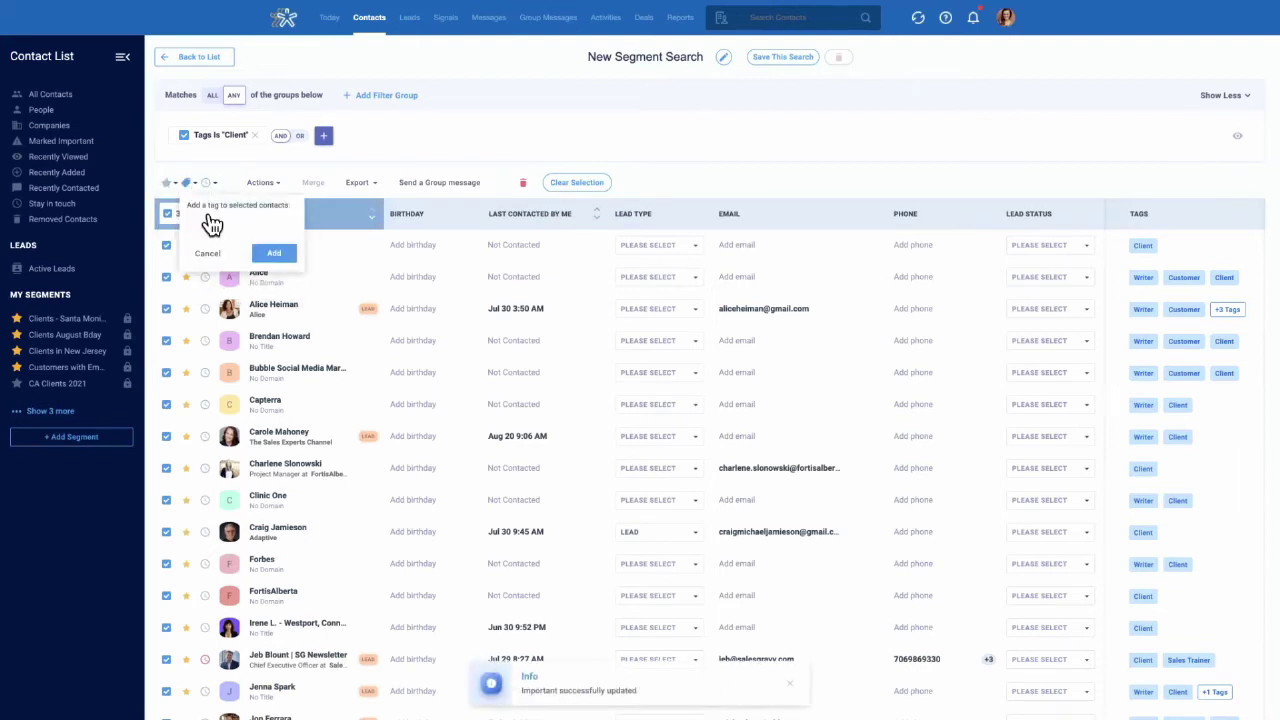
pyautogui.click(214, 186)
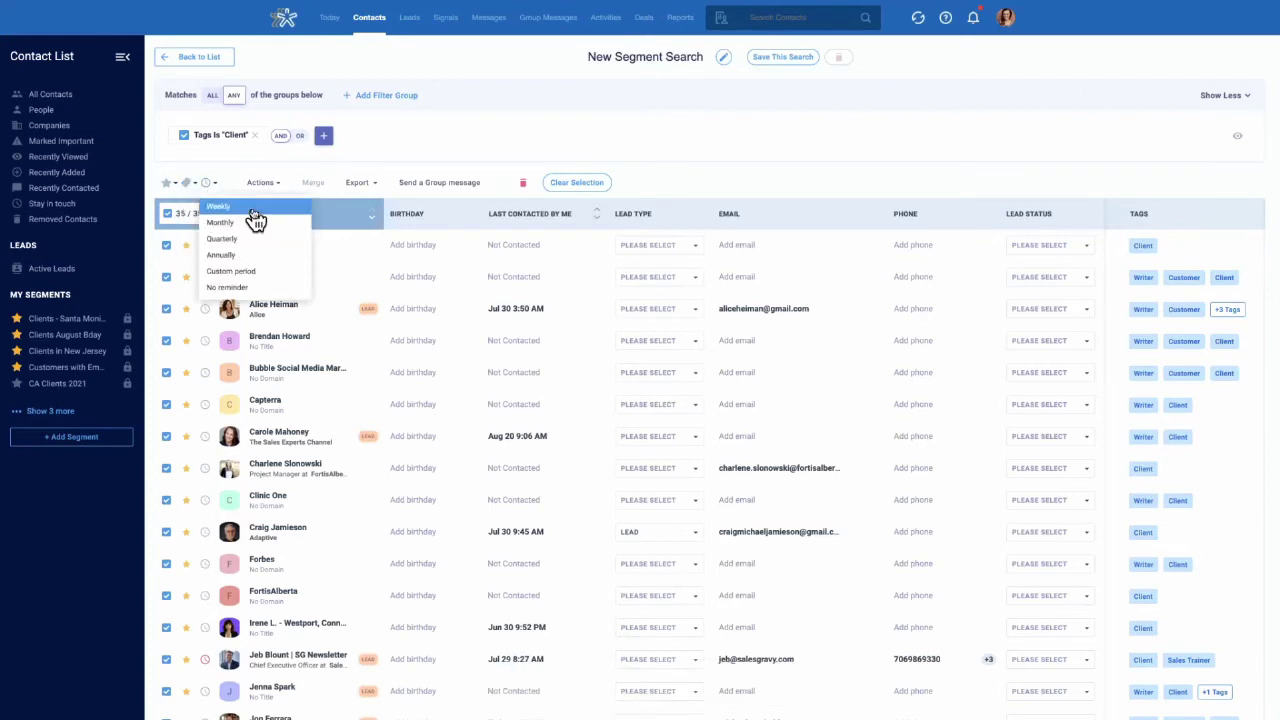
pyautogui.click(252, 238)
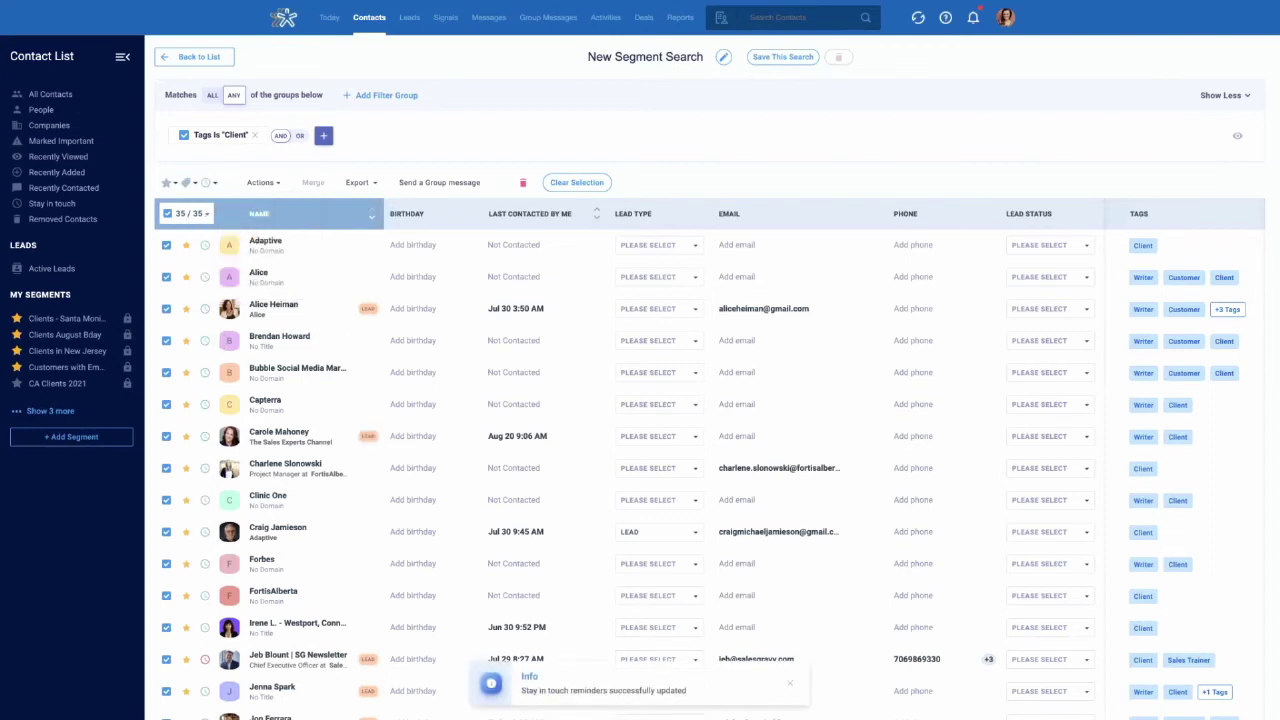
# Change the owner of the selected contacts to the first team member listed below Unassigned.
pyautogui.click(280, 186)
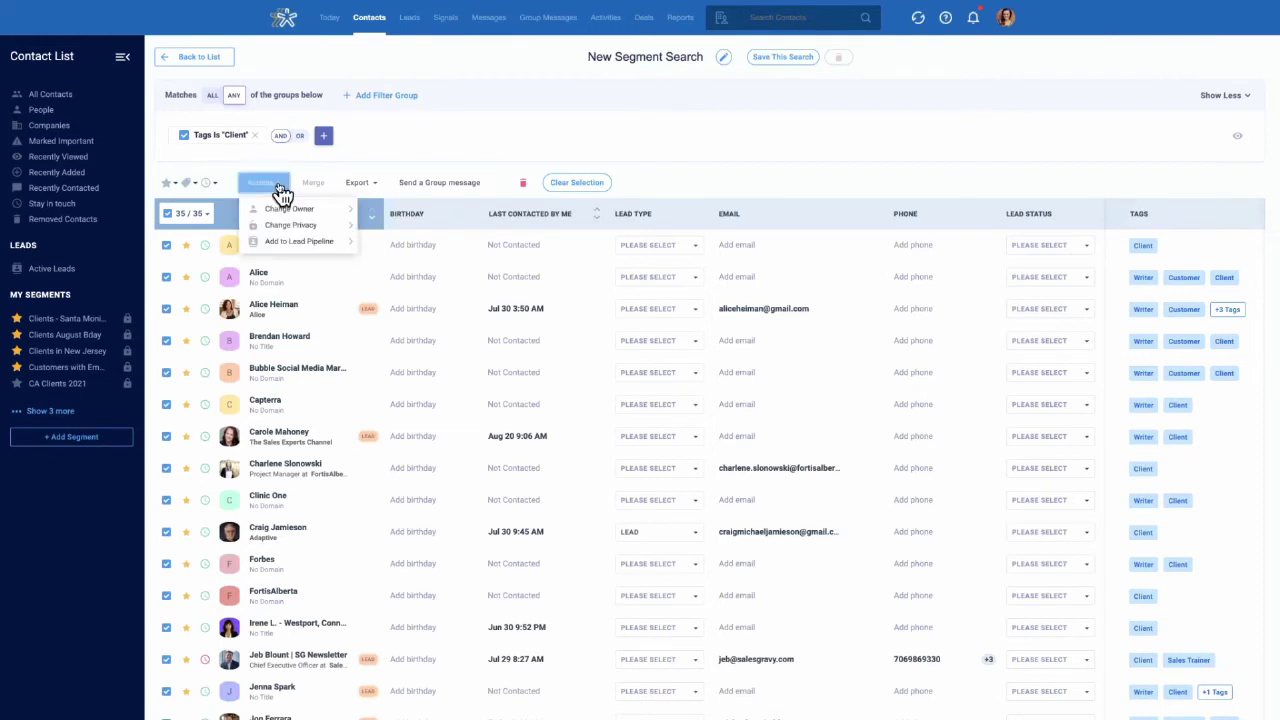
pyautogui.click(347, 212)
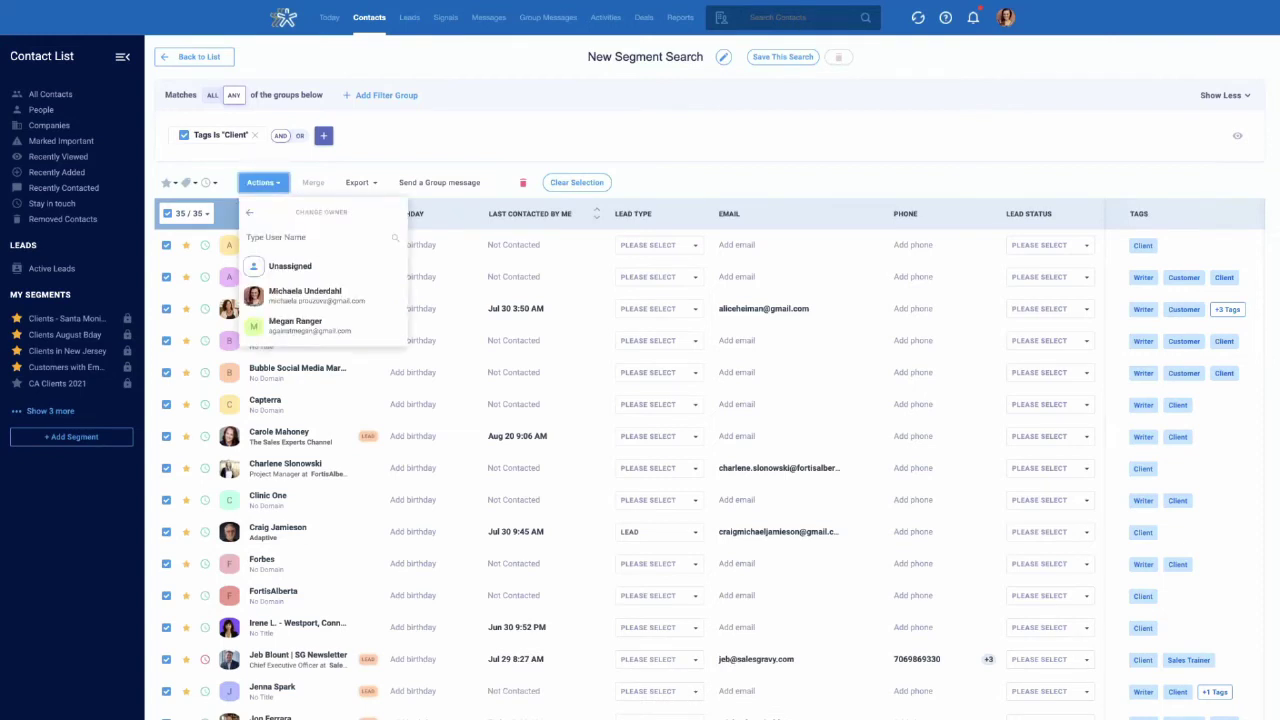
pyautogui.click(347, 296)
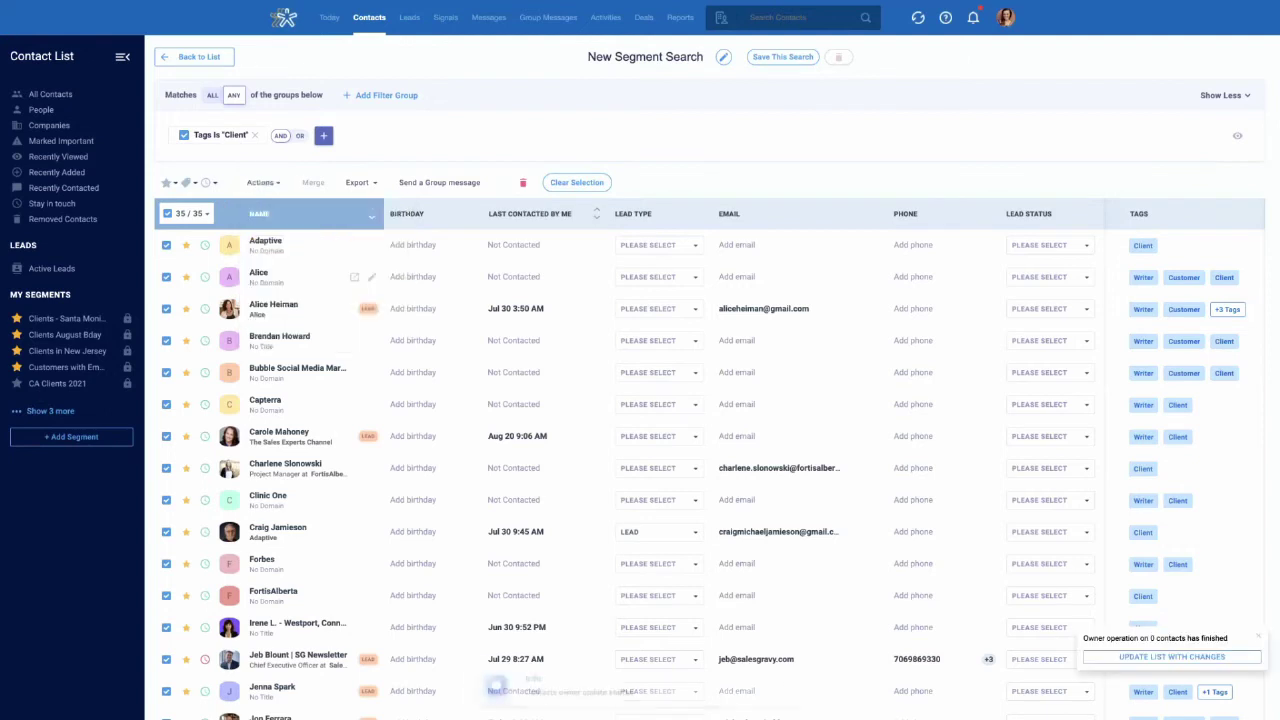
pyautogui.click(284, 193)
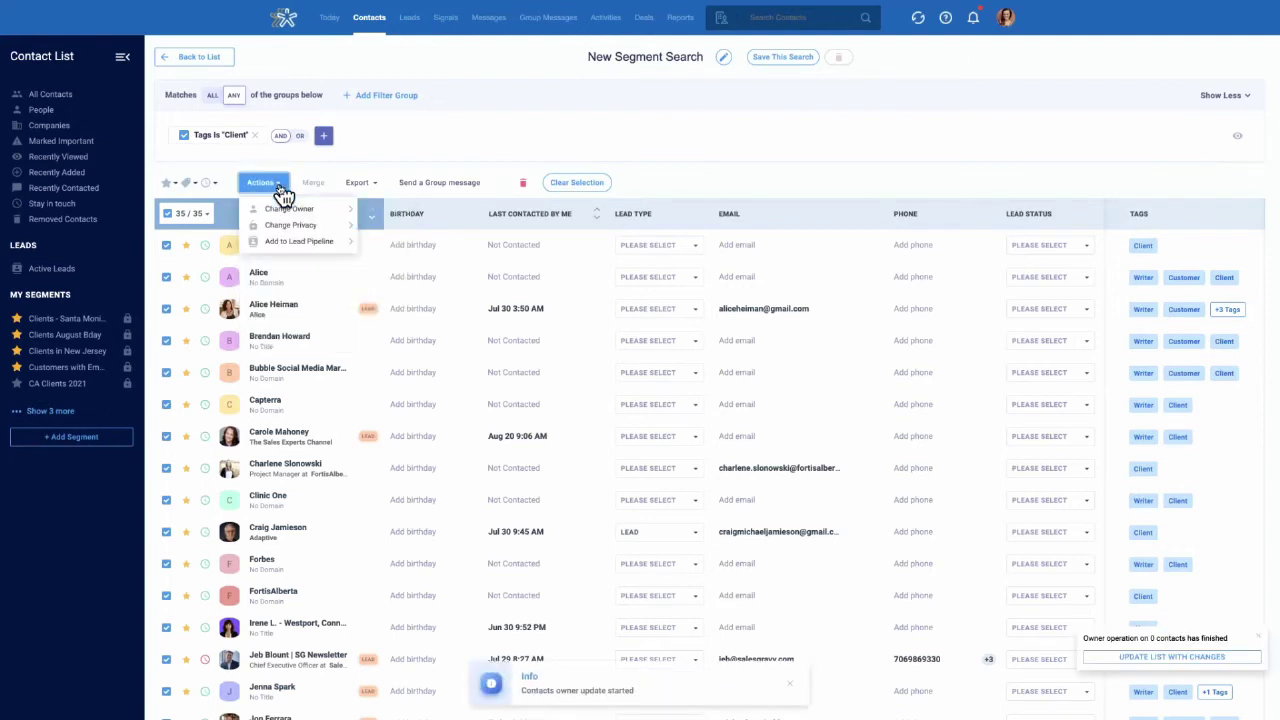
pyautogui.click(350, 230)
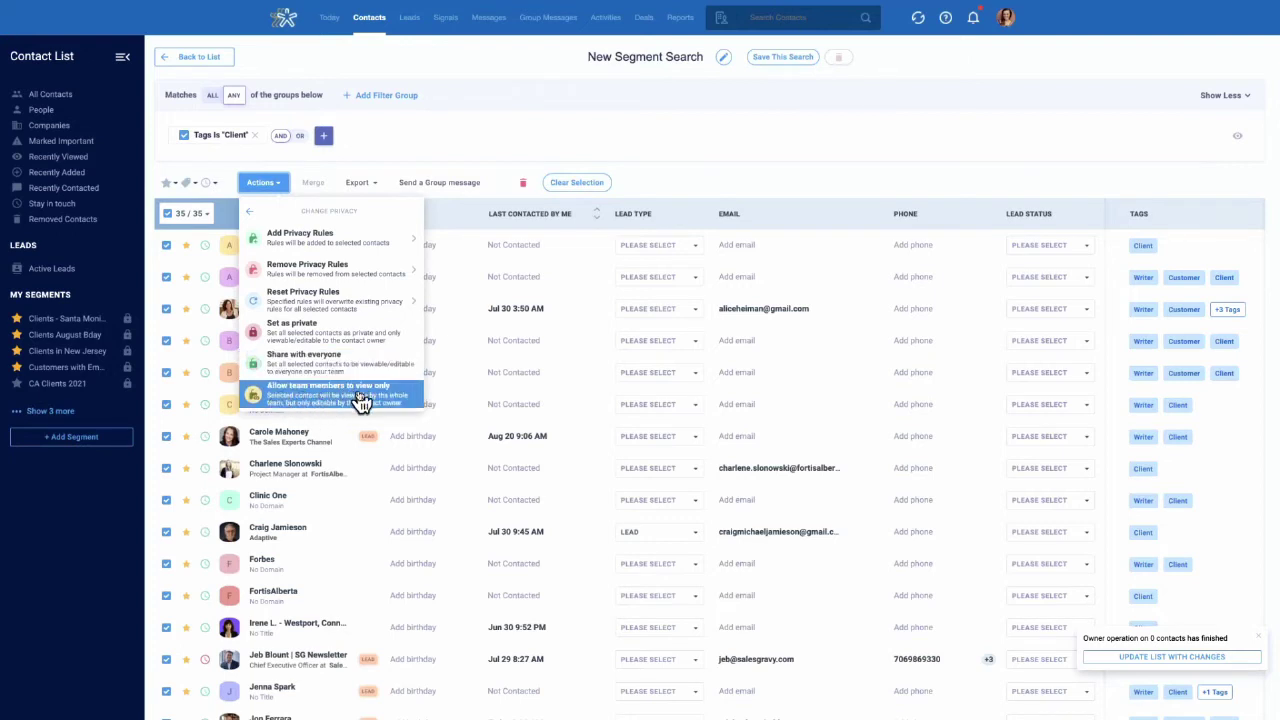
pyautogui.click(333, 164)
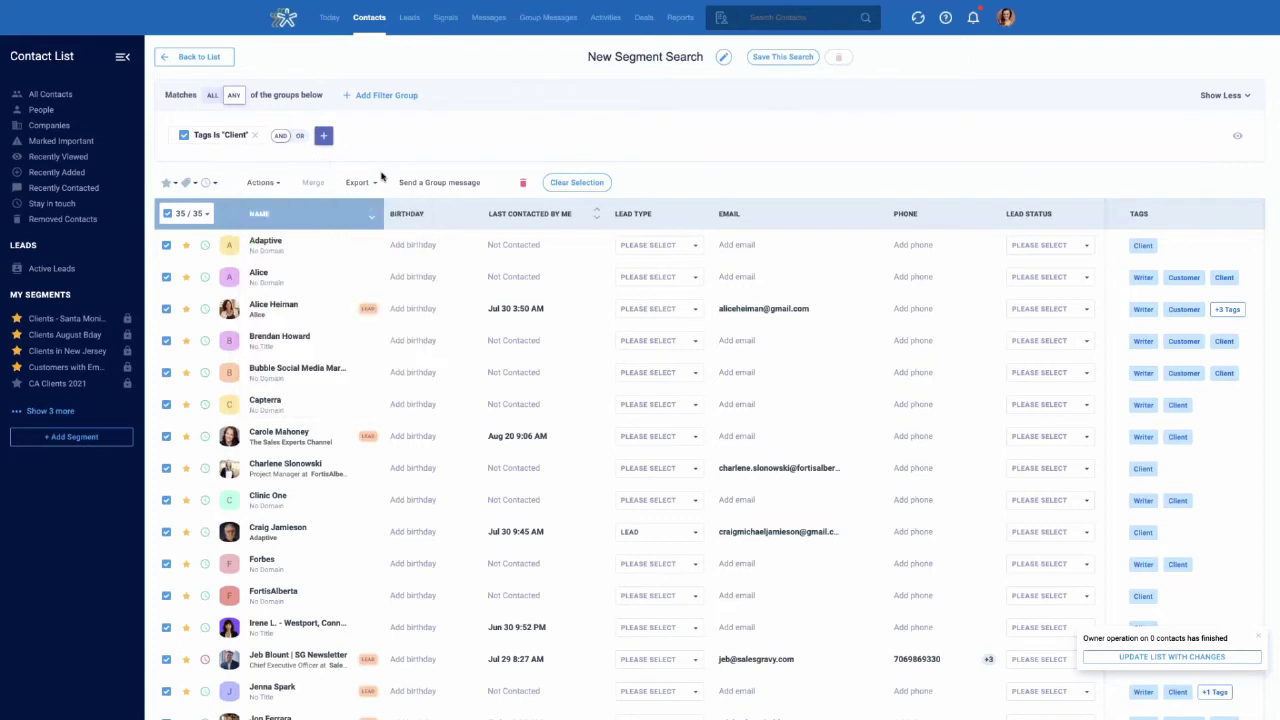
pyautogui.click(369, 185)
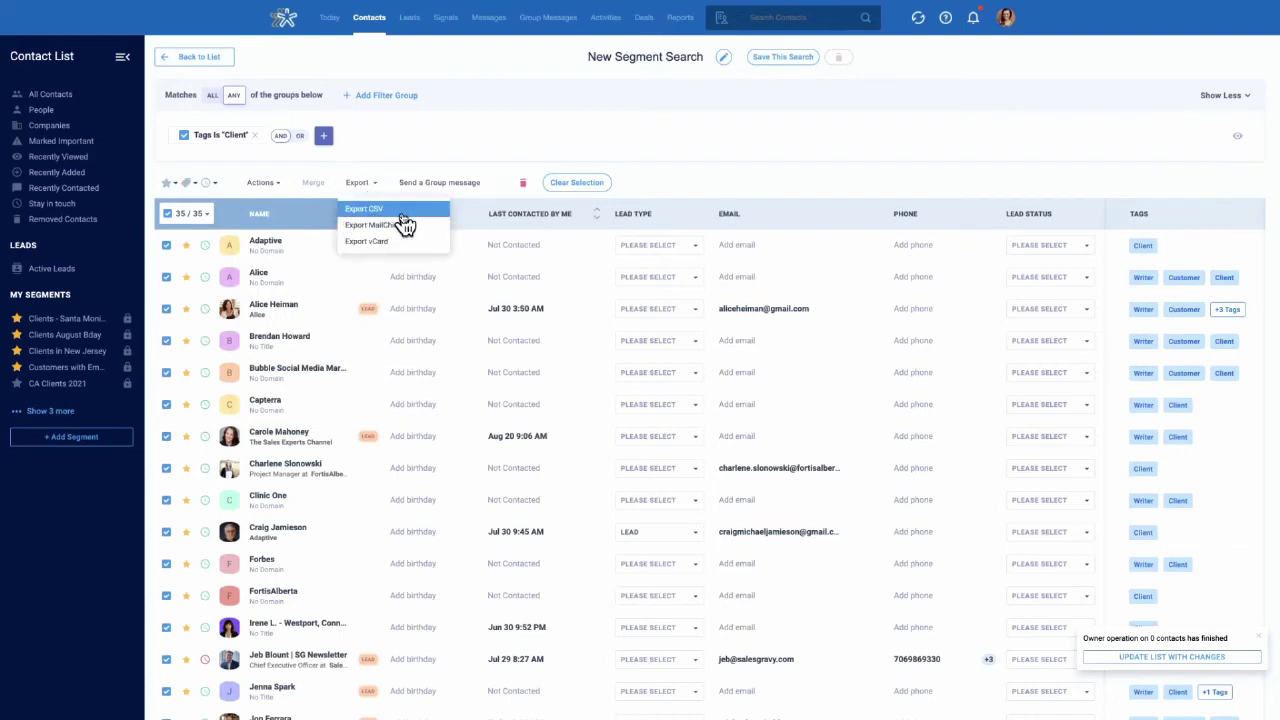
pyautogui.click(362, 162)
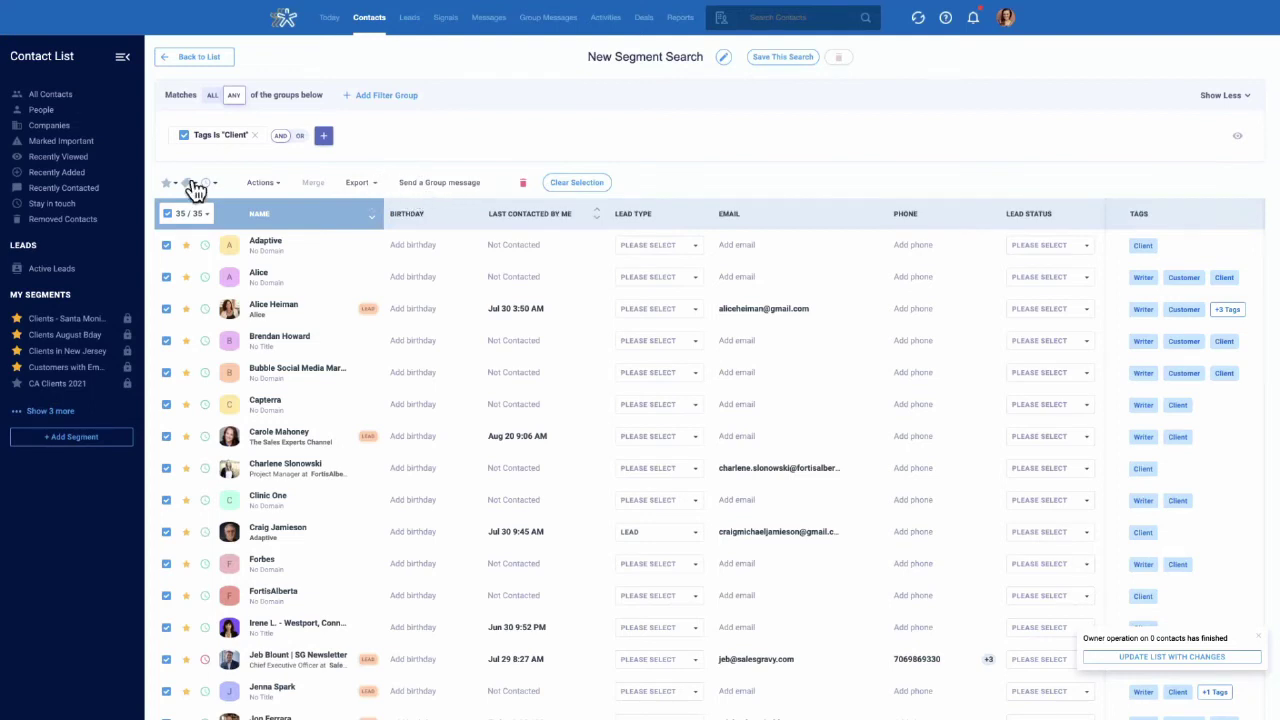
# Start a group message to the selected contacts and check which sender addresses are available.
pyautogui.click(440, 183)
pyautogui.click(438, 188)
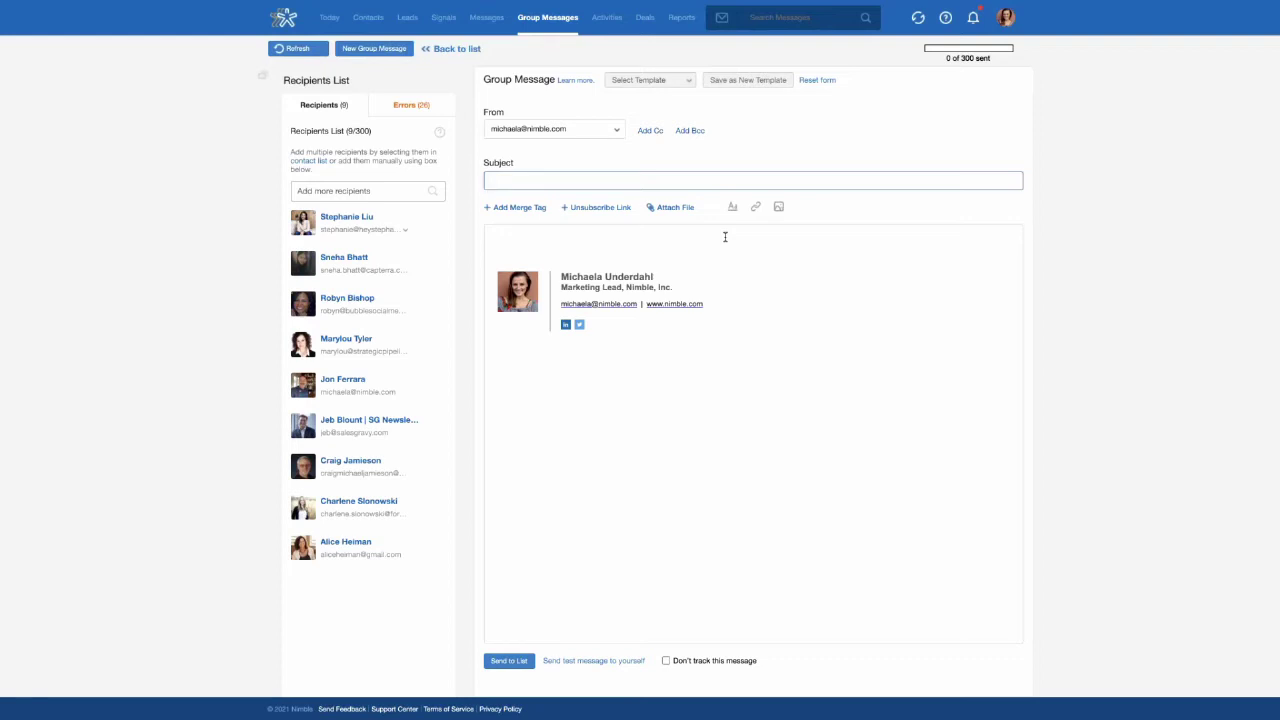
pyautogui.click(617, 131)
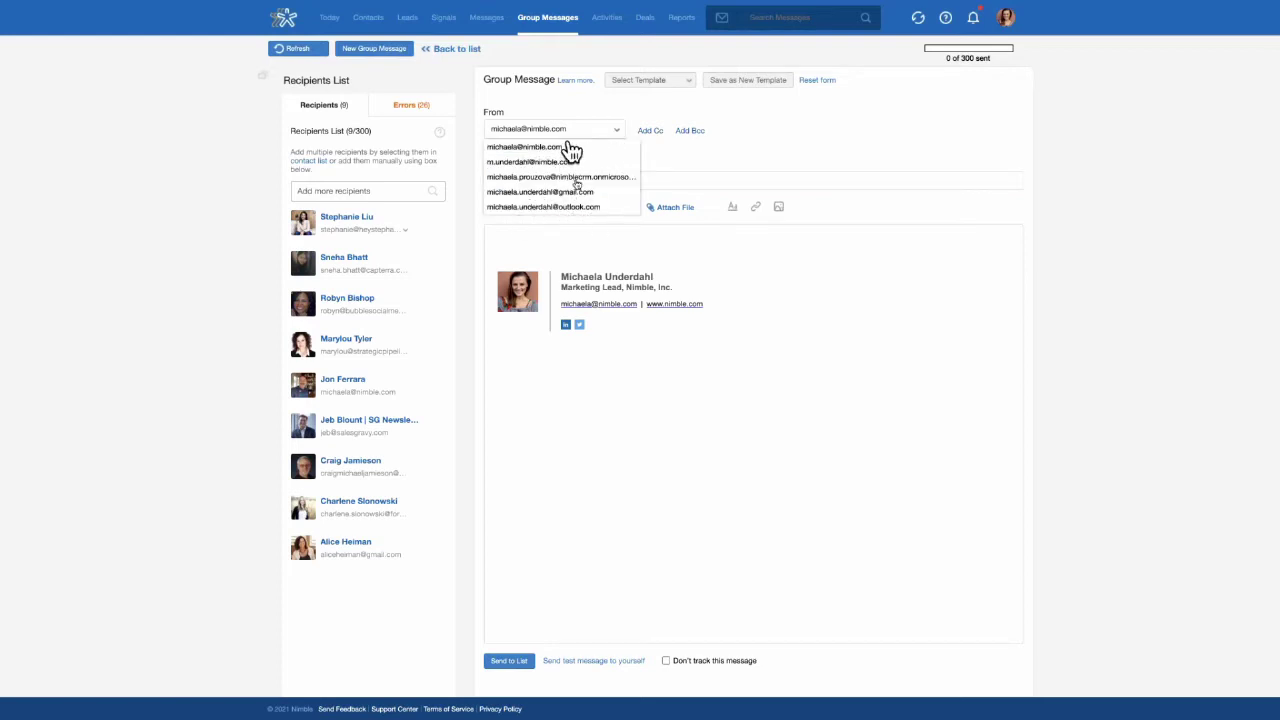
pyautogui.click(643, 105)
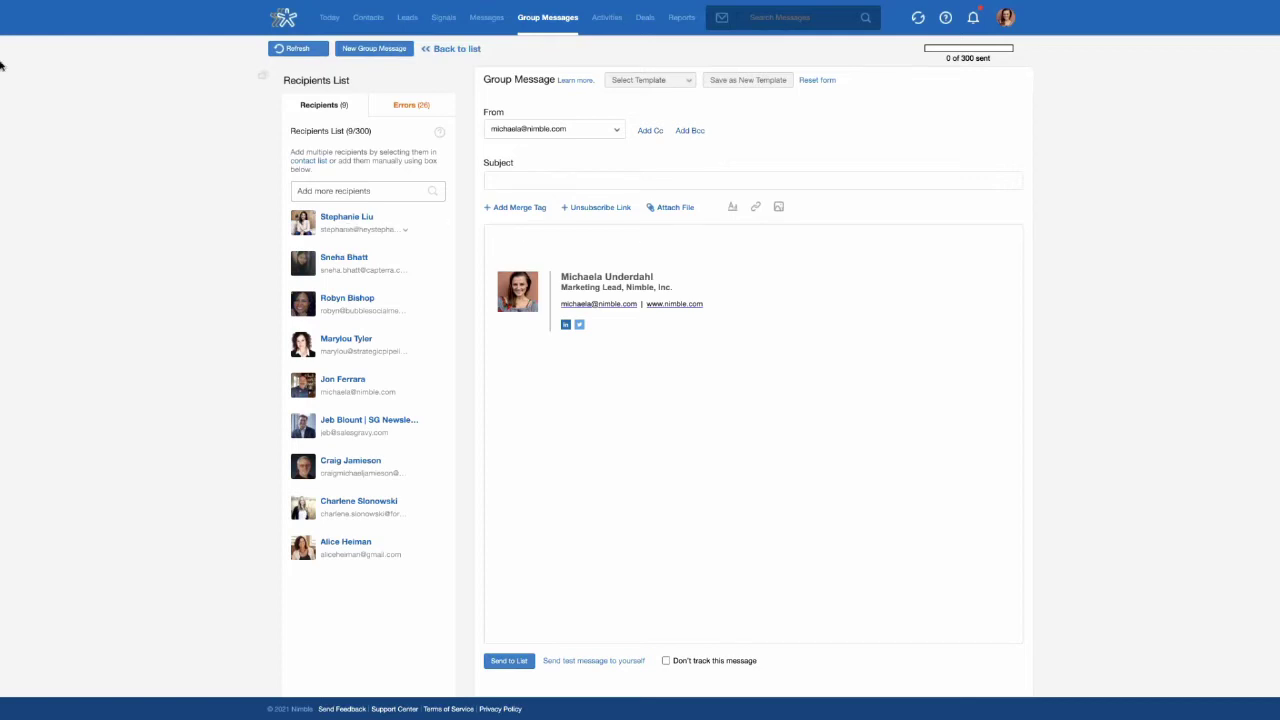
# Write the greeting "Hi *|FName|*," at the start of the message body using the first-name merge tag.
pyautogui.click(524, 211)
pyautogui.click(517, 225)
pyautogui.write(',')
pyautogui.press('Return')
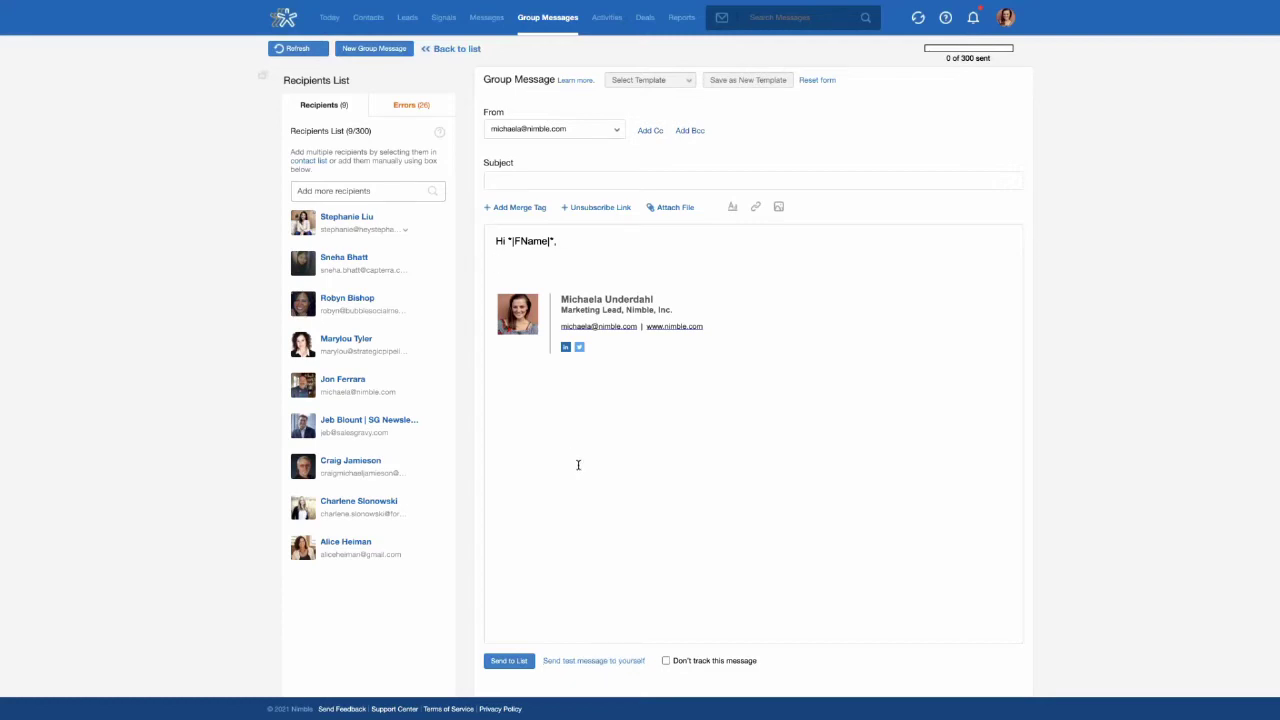
pyautogui.click(617, 265)
# Apply the Birthday Template to the group message, replacing the content already written.
pyautogui.click(690, 84)
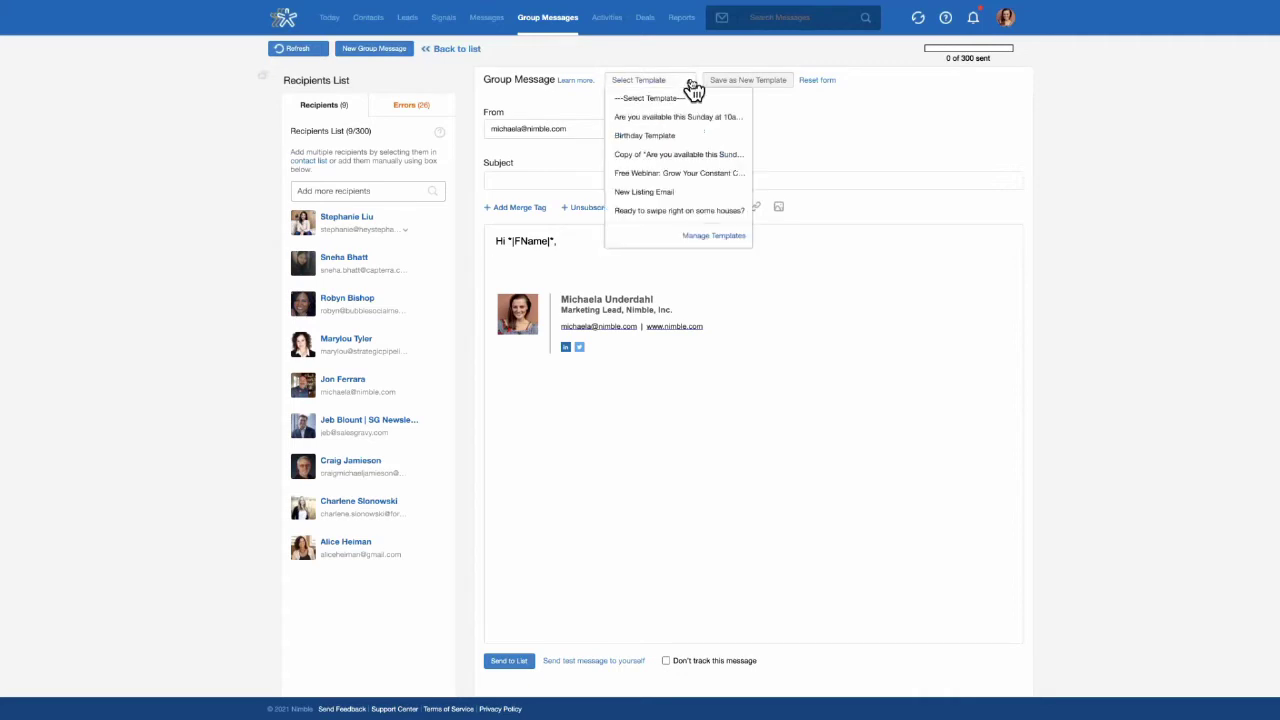
pyautogui.click(668, 137)
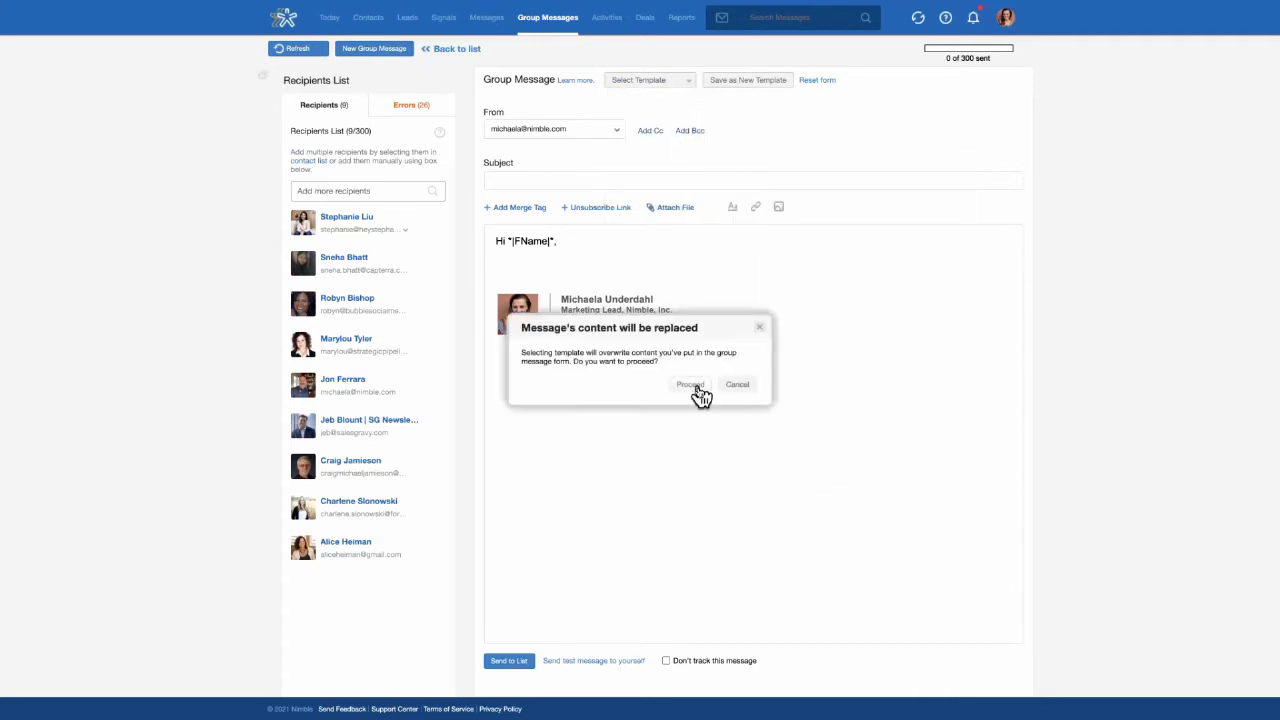
pyautogui.click(690, 385)
# Delete the surplus content and blank lines between the template's sign-off and the signature block.
pyautogui.moveTo(546, 545)
pyautogui.mouseDown()
pyautogui.moveTo(497, 514)
pyautogui.moveTo(492, 452)
pyautogui.mouseUp()
pyautogui.press('BackSpace')
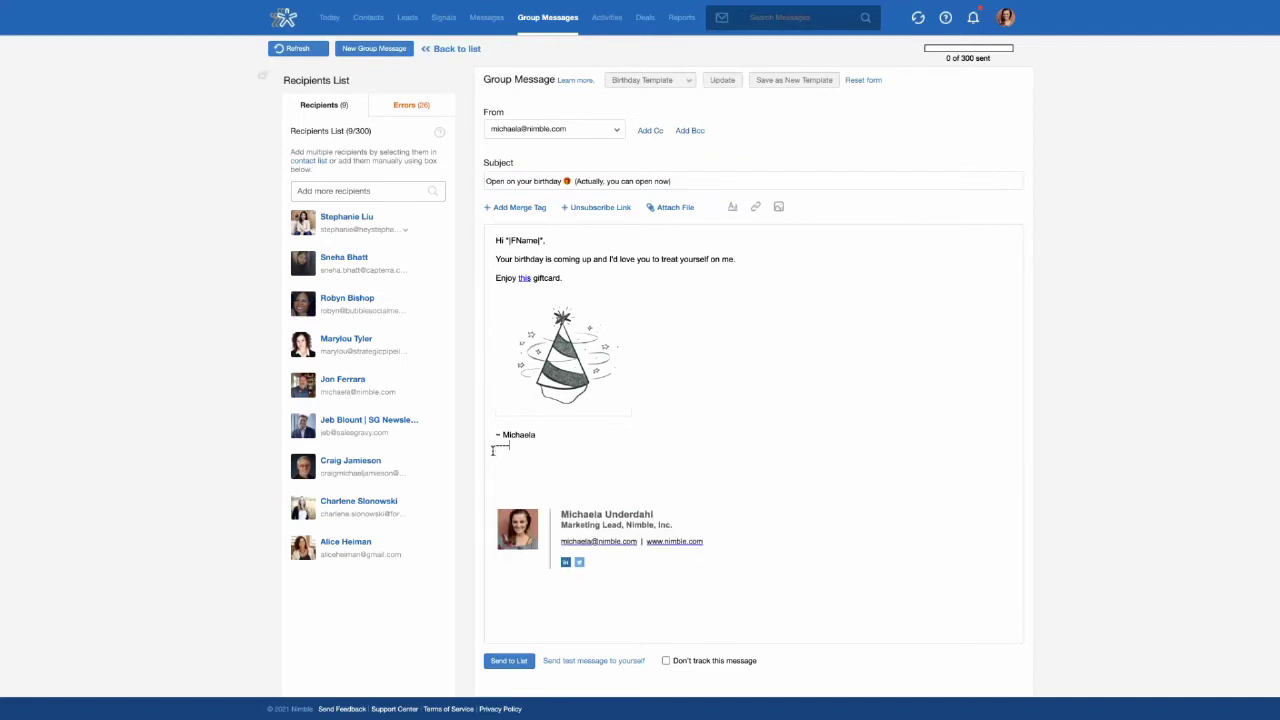
pyautogui.moveTo(500, 459); pyautogui.dragTo(491, 446)
pyautogui.press('BackSpace')
pyautogui.press('BackSpace')
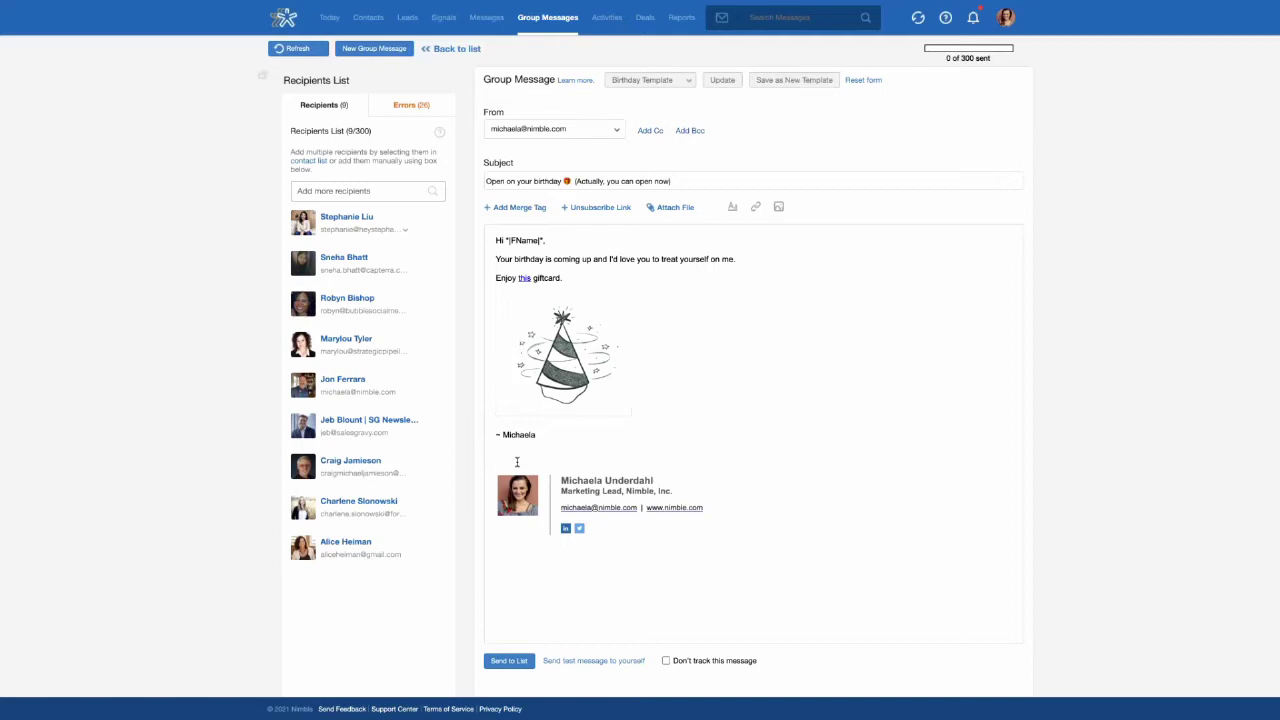
pyautogui.press('BackSpace')
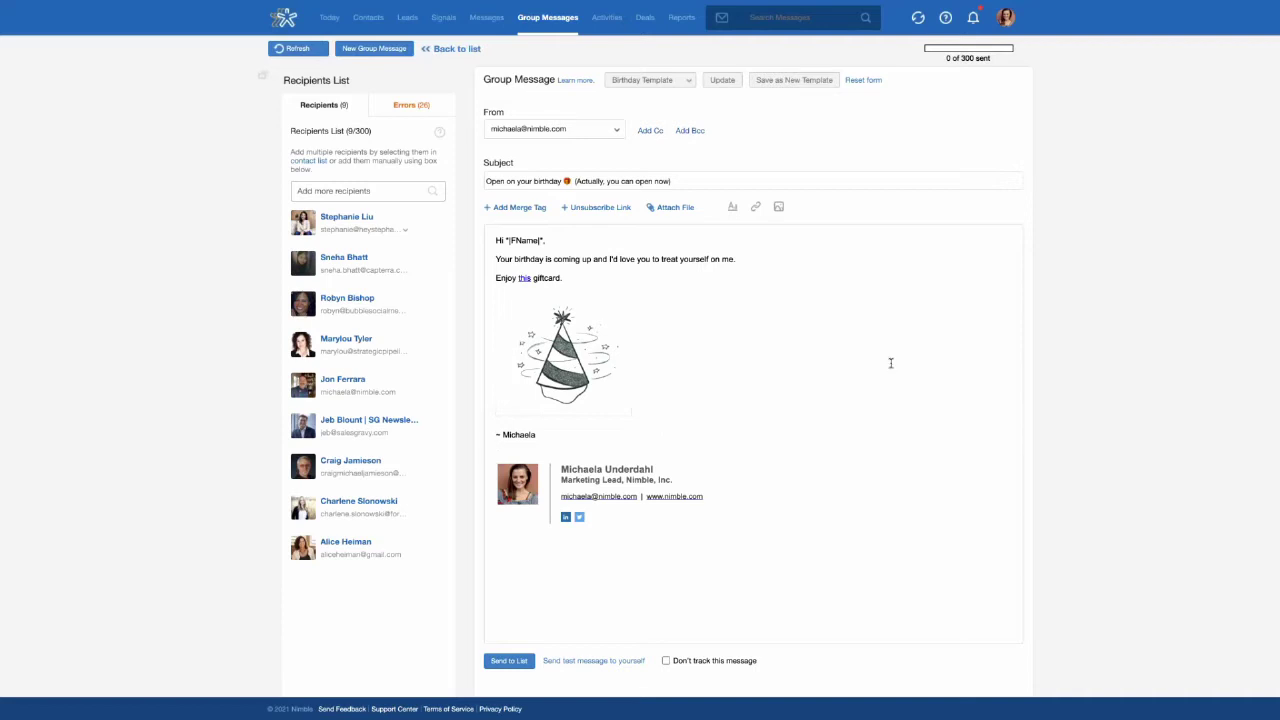
# Review the recipients listed under Errors and check the email entry option for the first one.
pyautogui.click(411, 104)
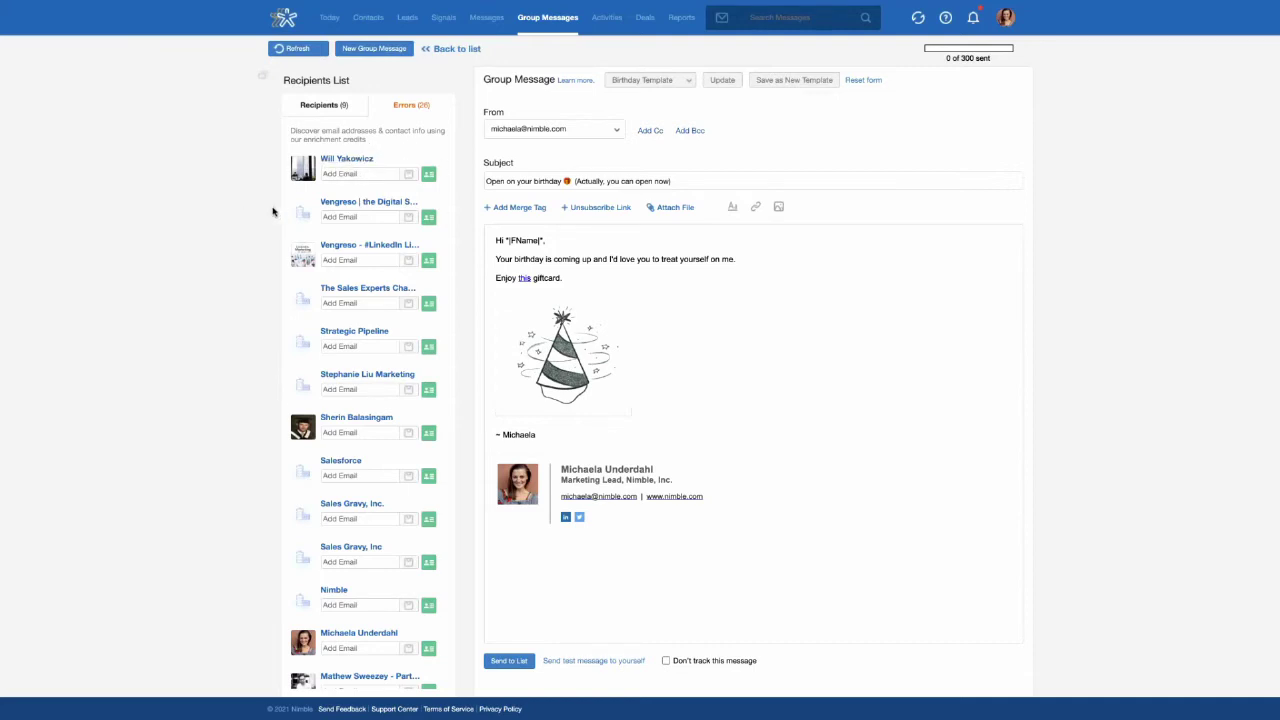
pyautogui.click(341, 173)
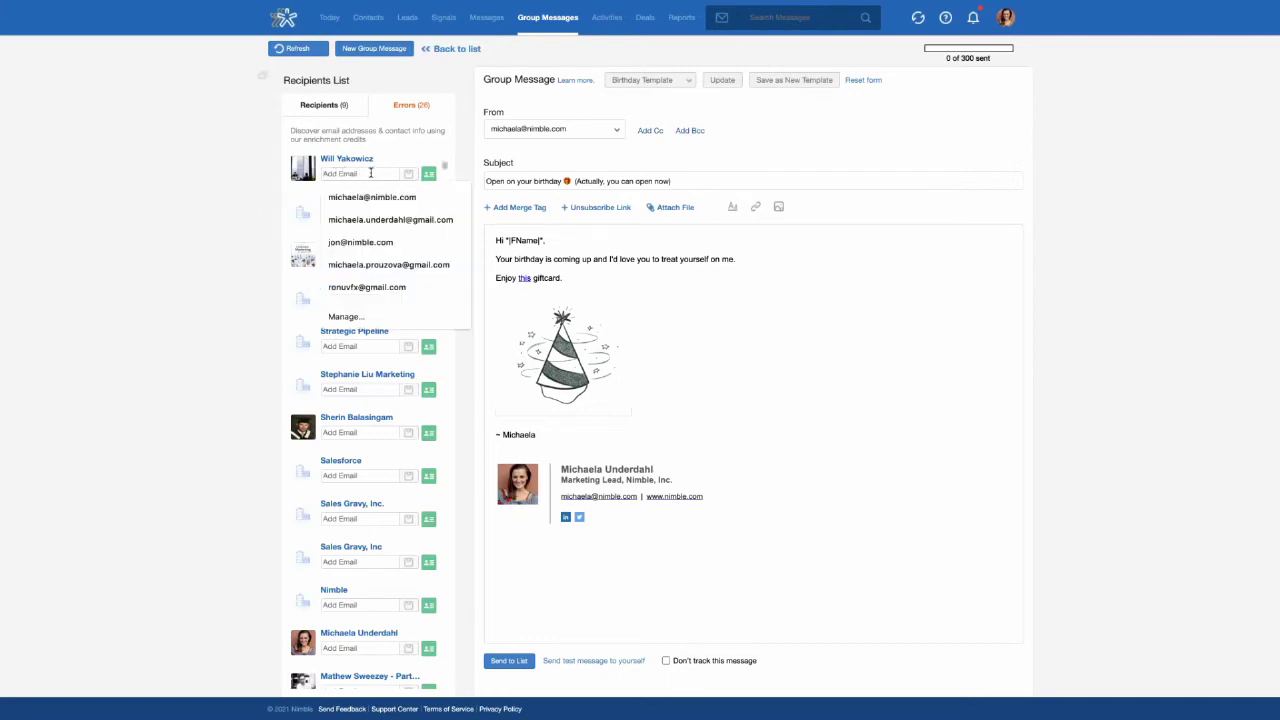
pyautogui.click(220, 191)
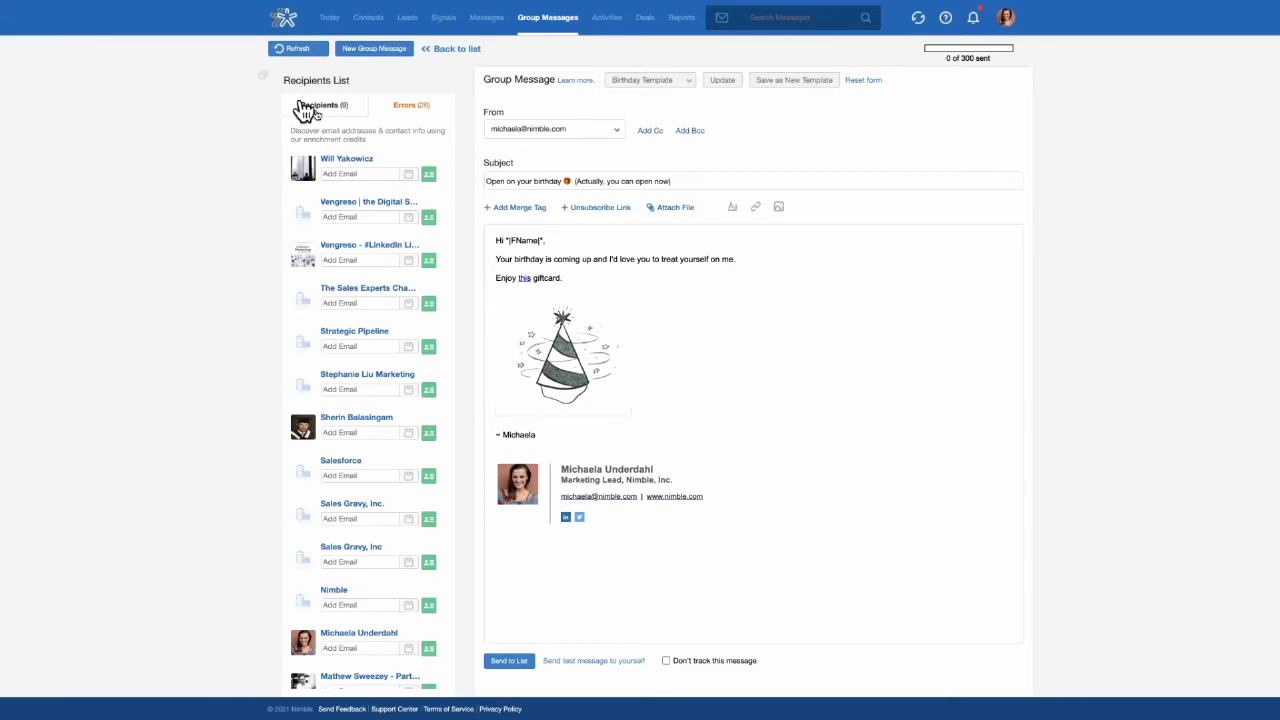
# Search for contact info on the first recipient under Errors using the company forbes.com, then return to the valid recipients list.
pyautogui.click(428, 176)
pyautogui.click(429, 178)
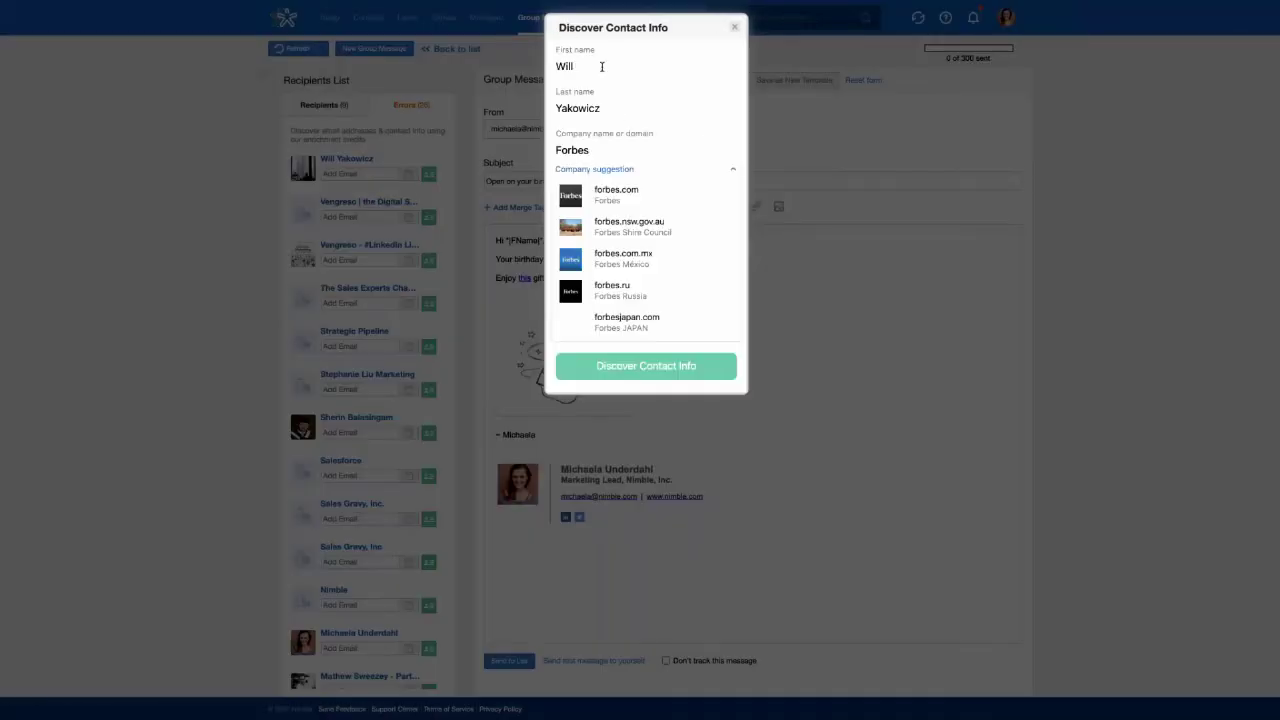
pyautogui.click(638, 196)
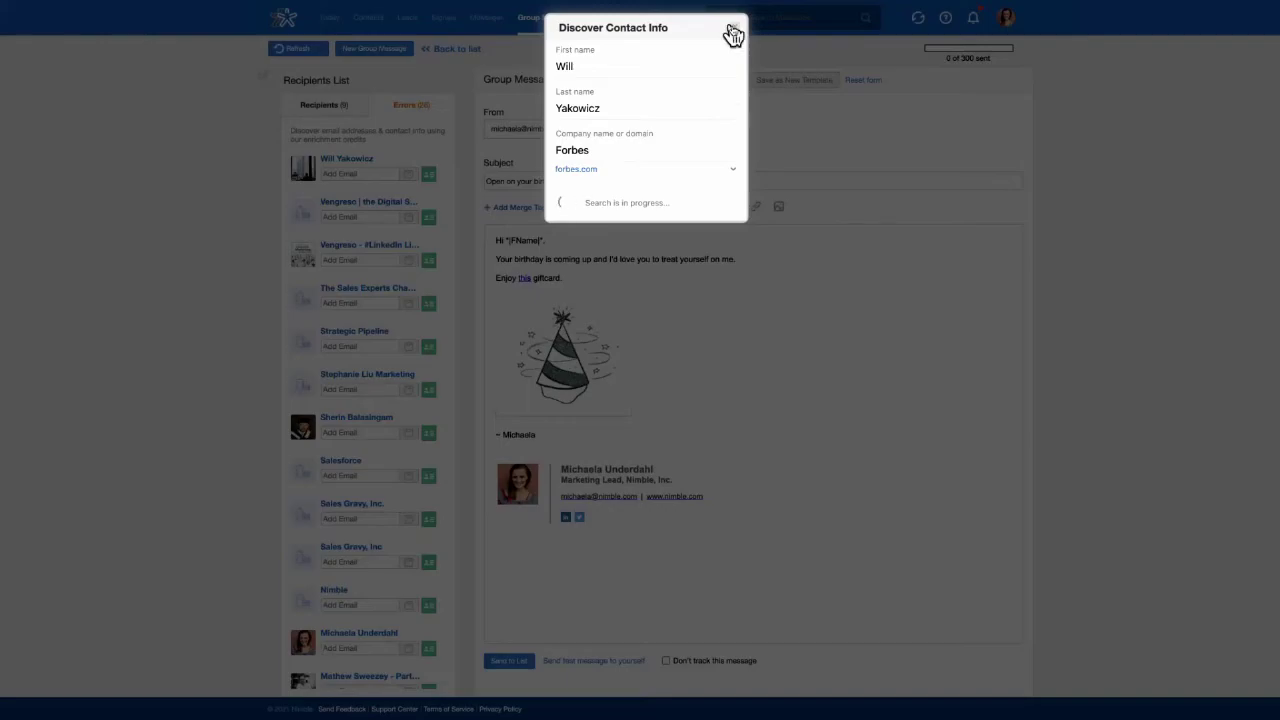
pyautogui.click(734, 28)
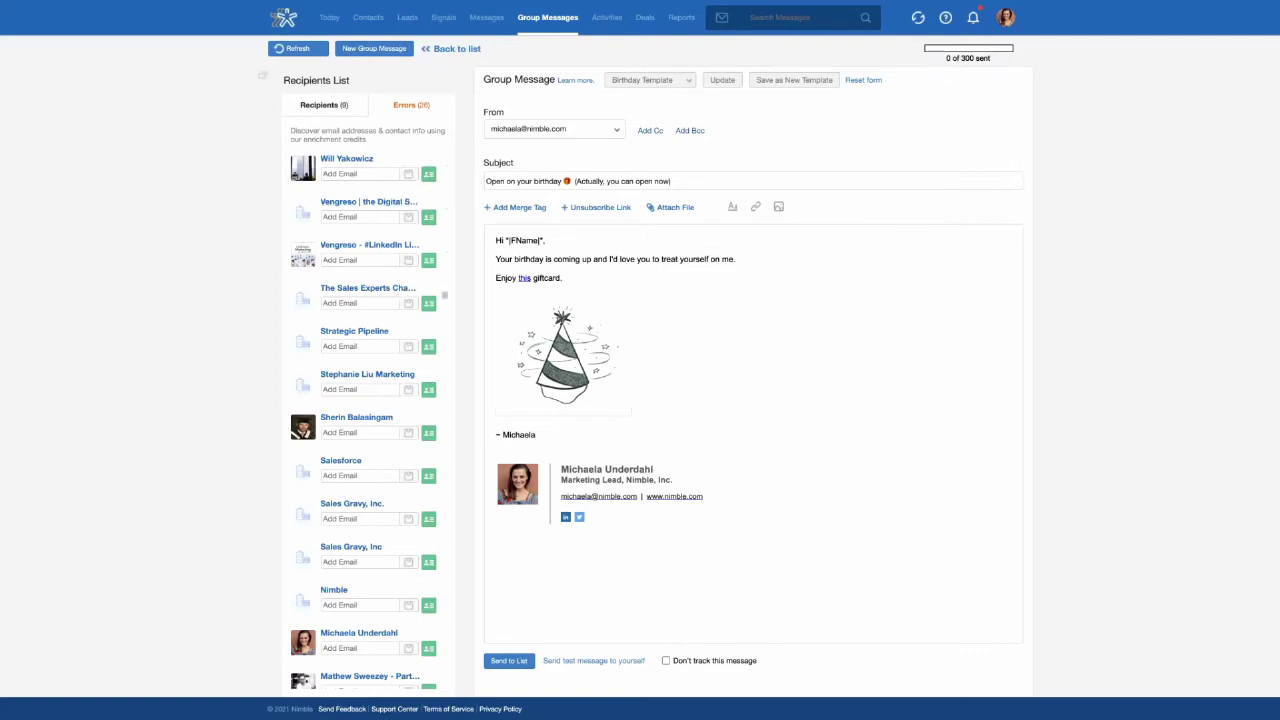
pyautogui.click(338, 110)
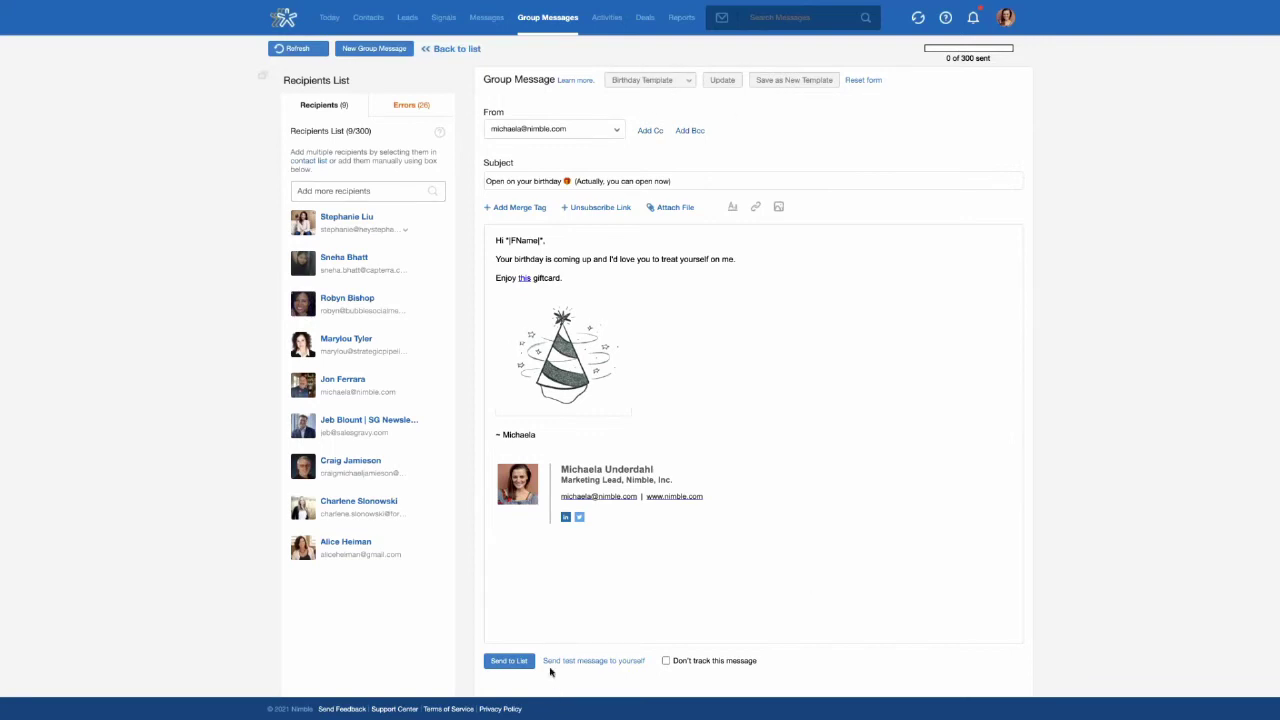
# Examine the delivery statistics of the sent group message "Are you available this Sunday at 10am PST?".
pyautogui.click(544, 30)
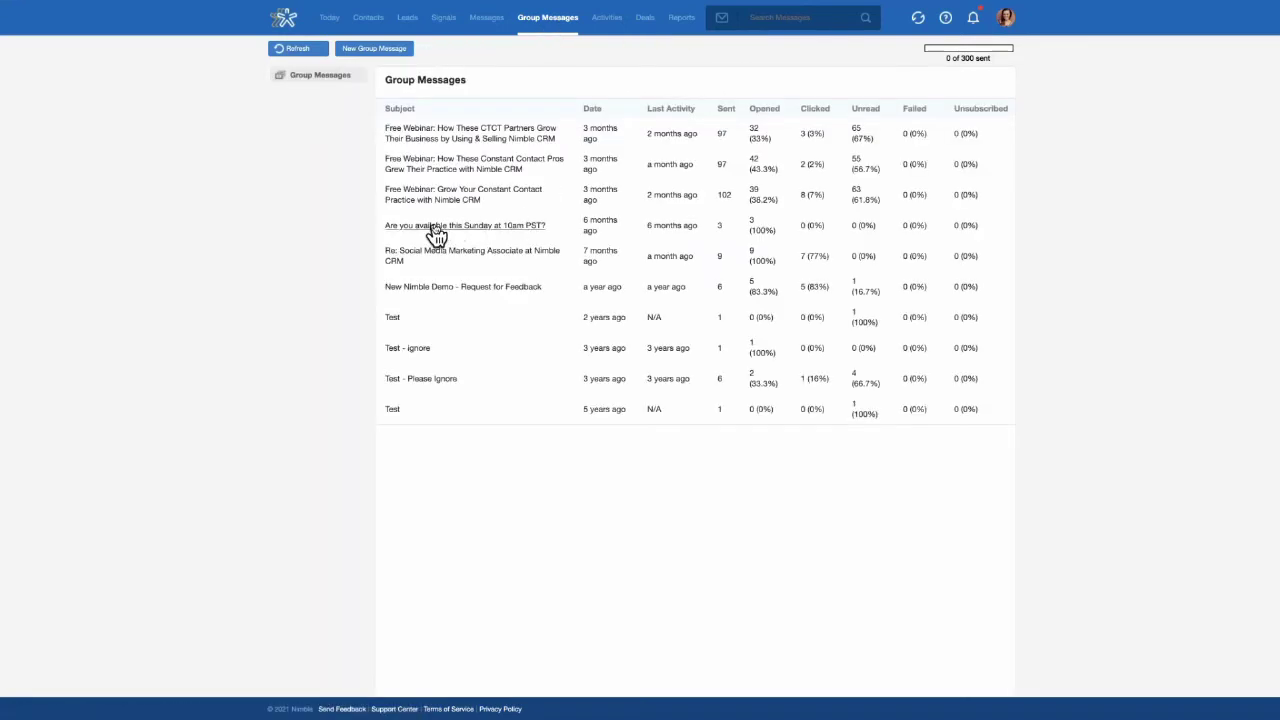
pyautogui.click(436, 228)
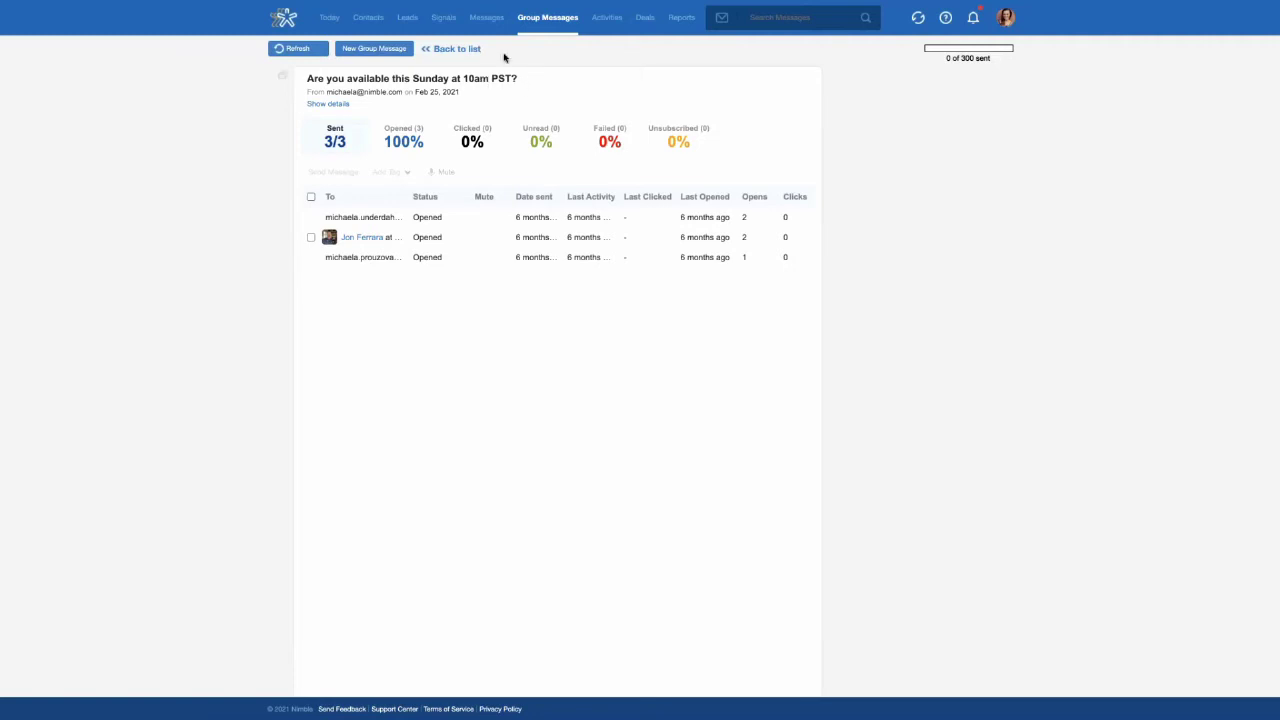
# Open the first recently viewed contact's record and show its Additional Info data fields.
pyautogui.click(365, 19)
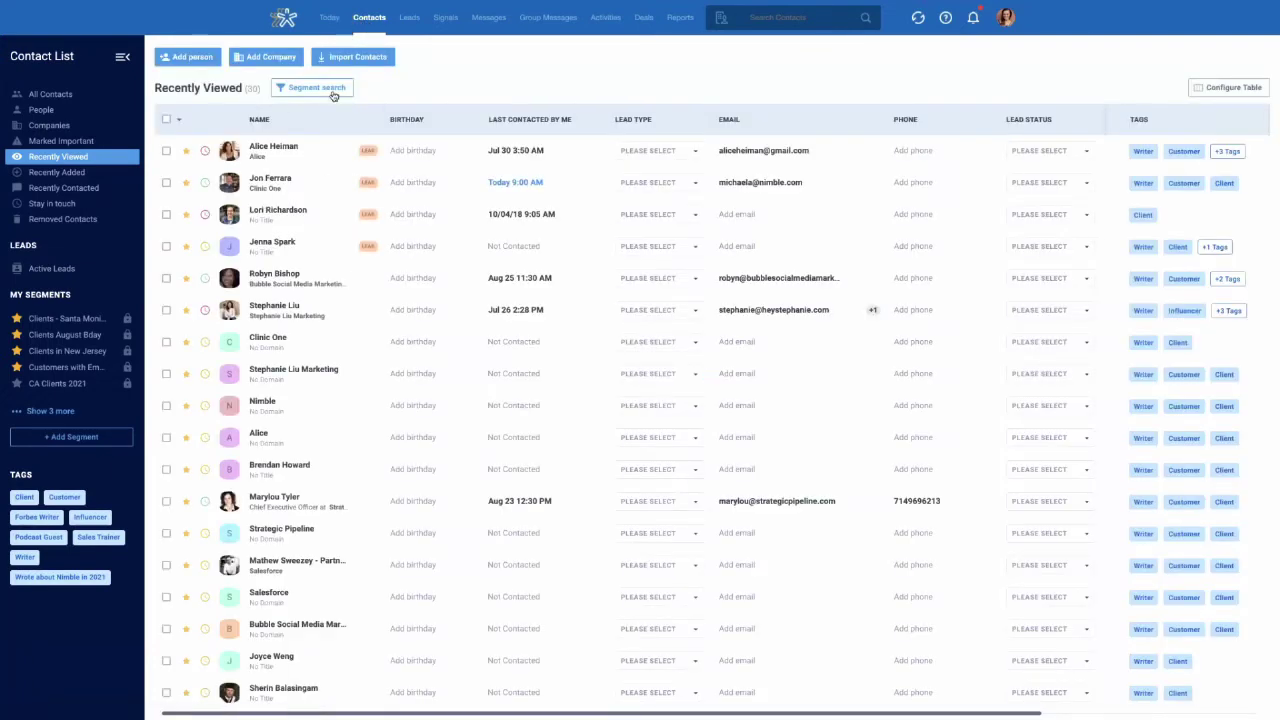
pyautogui.click(285, 150)
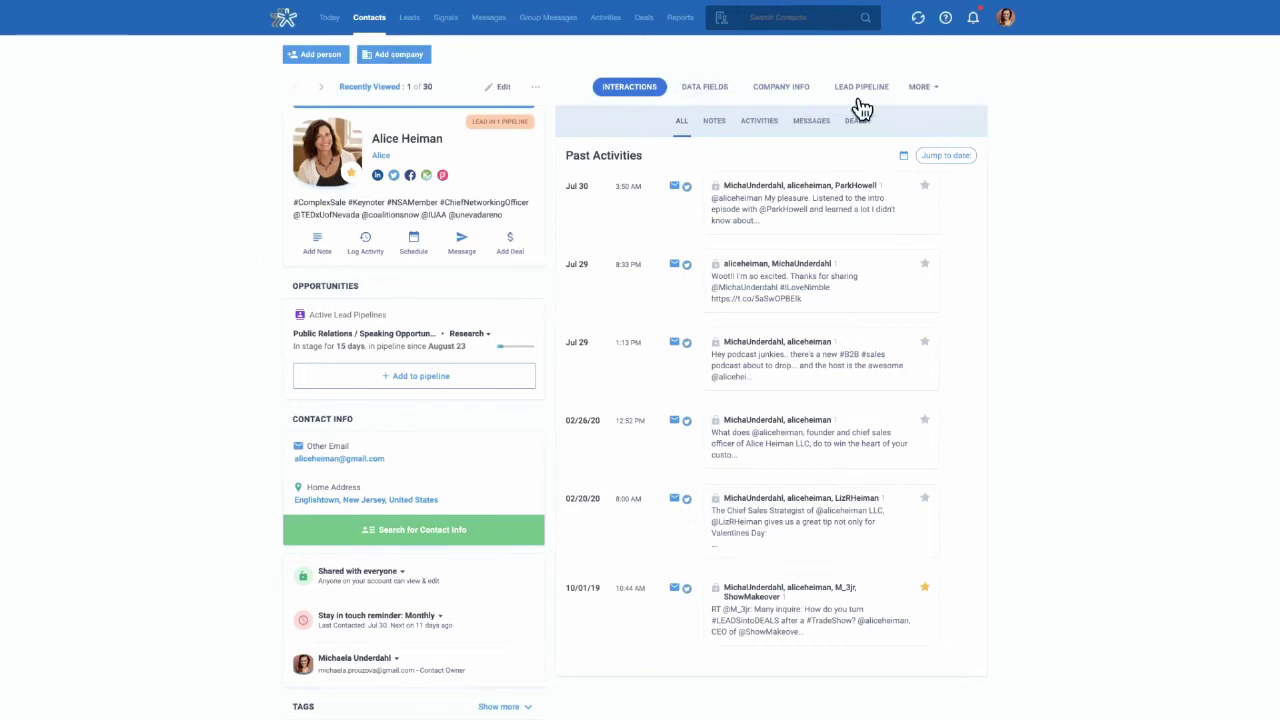
pyautogui.click(706, 96)
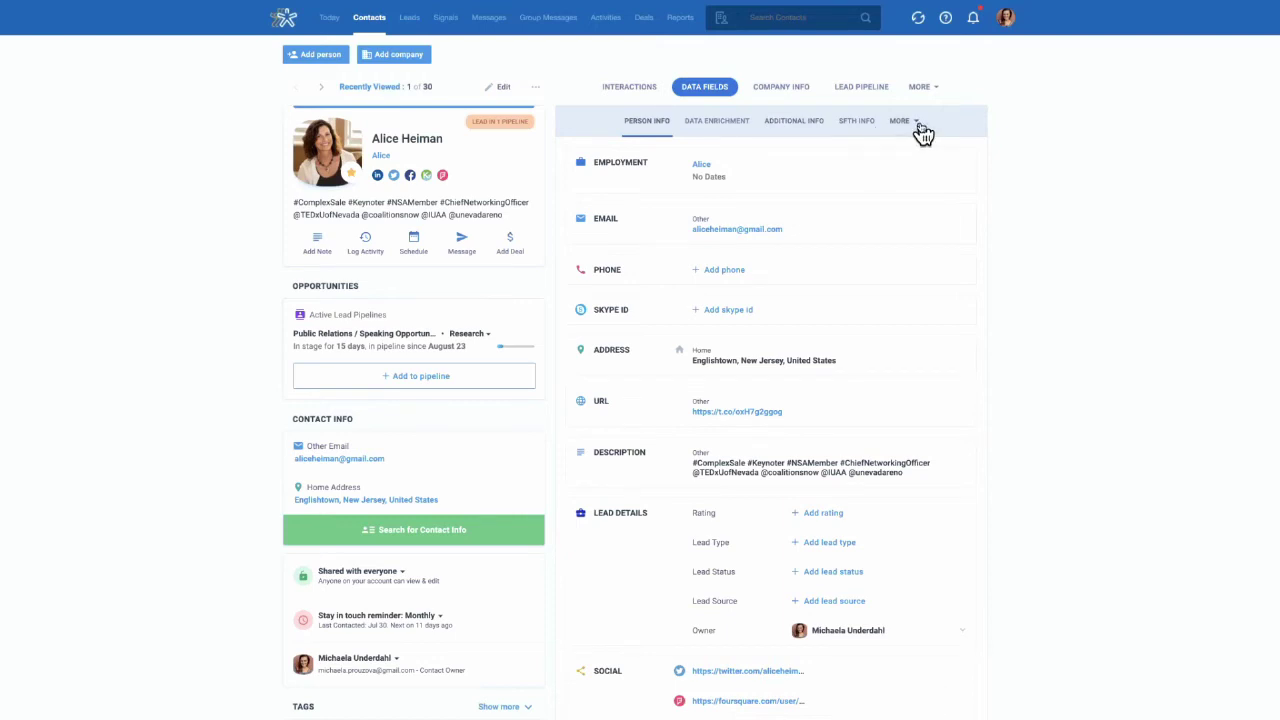
pyautogui.click(798, 126)
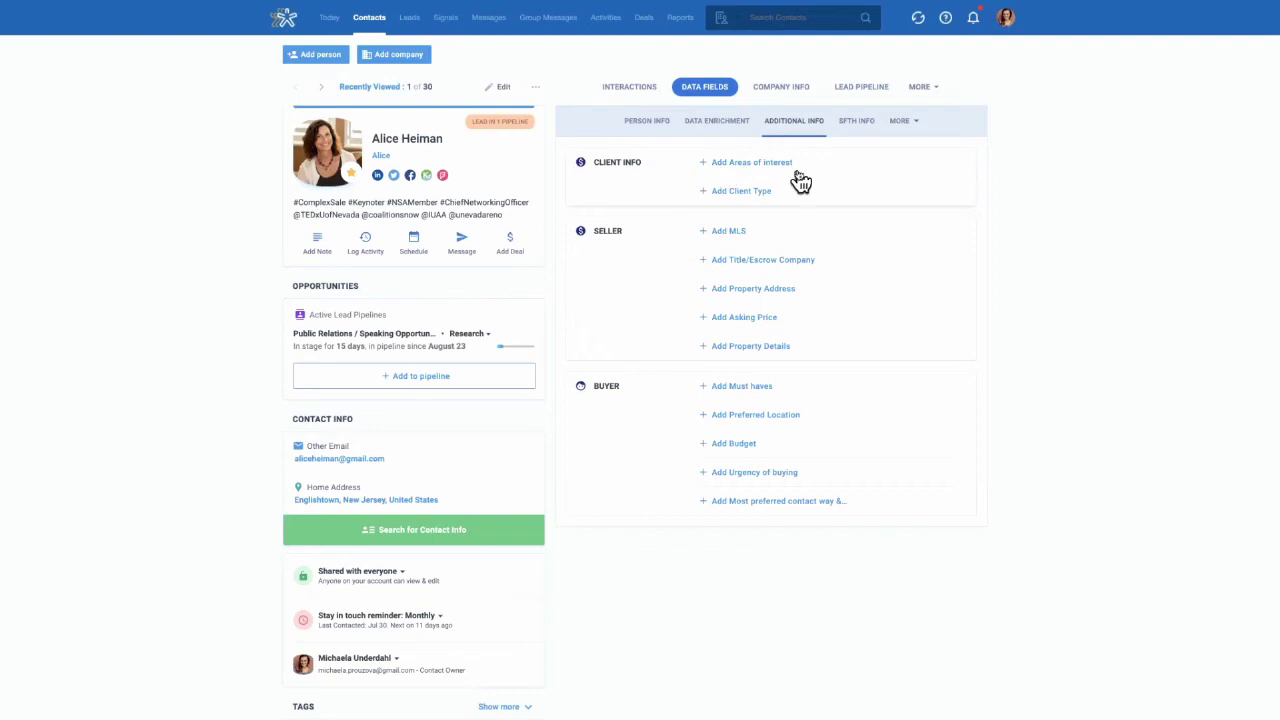
# Set the contact's Areas of Interest to Residential and Client Type to Buyer.
pyautogui.click(750, 165)
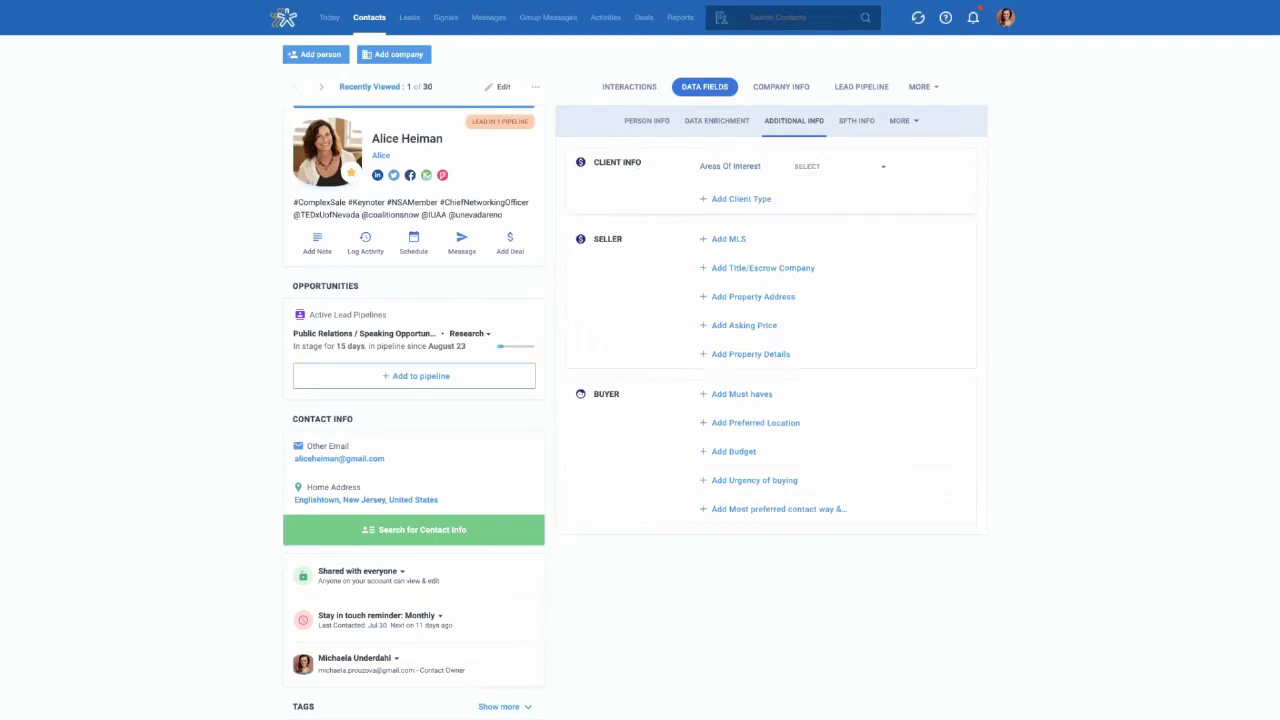
pyautogui.click(814, 170)
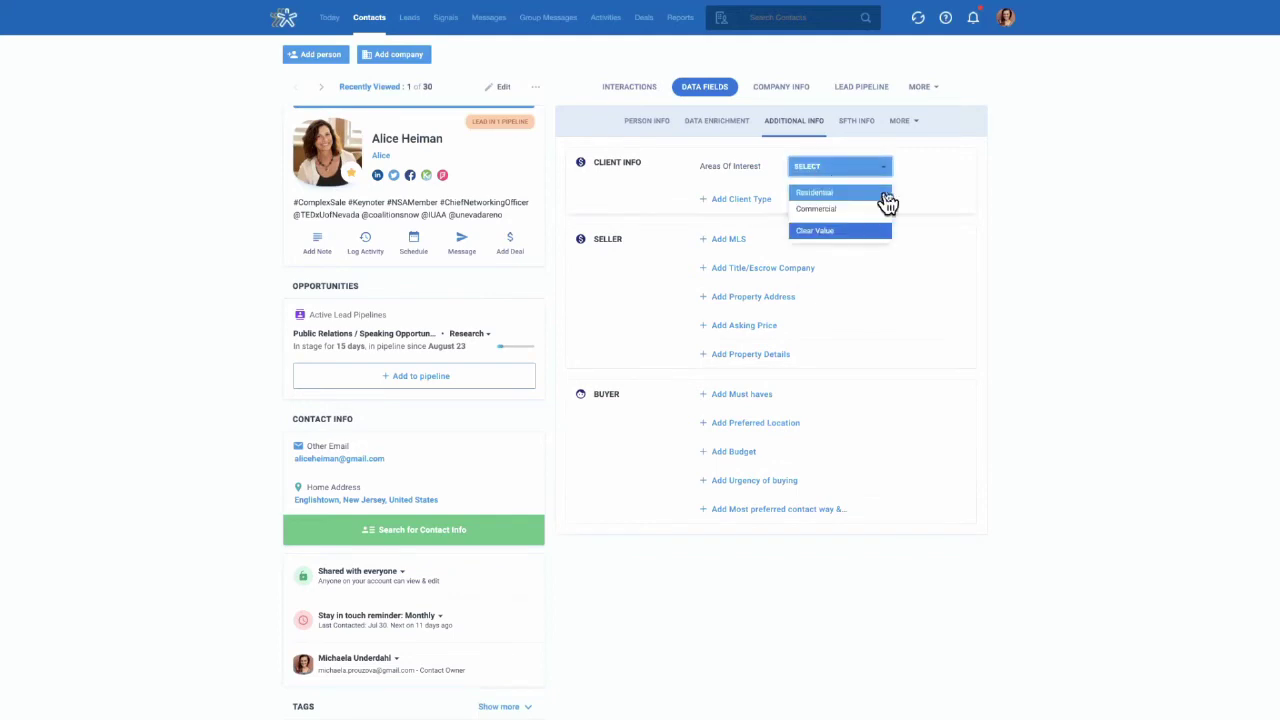
pyautogui.click(854, 193)
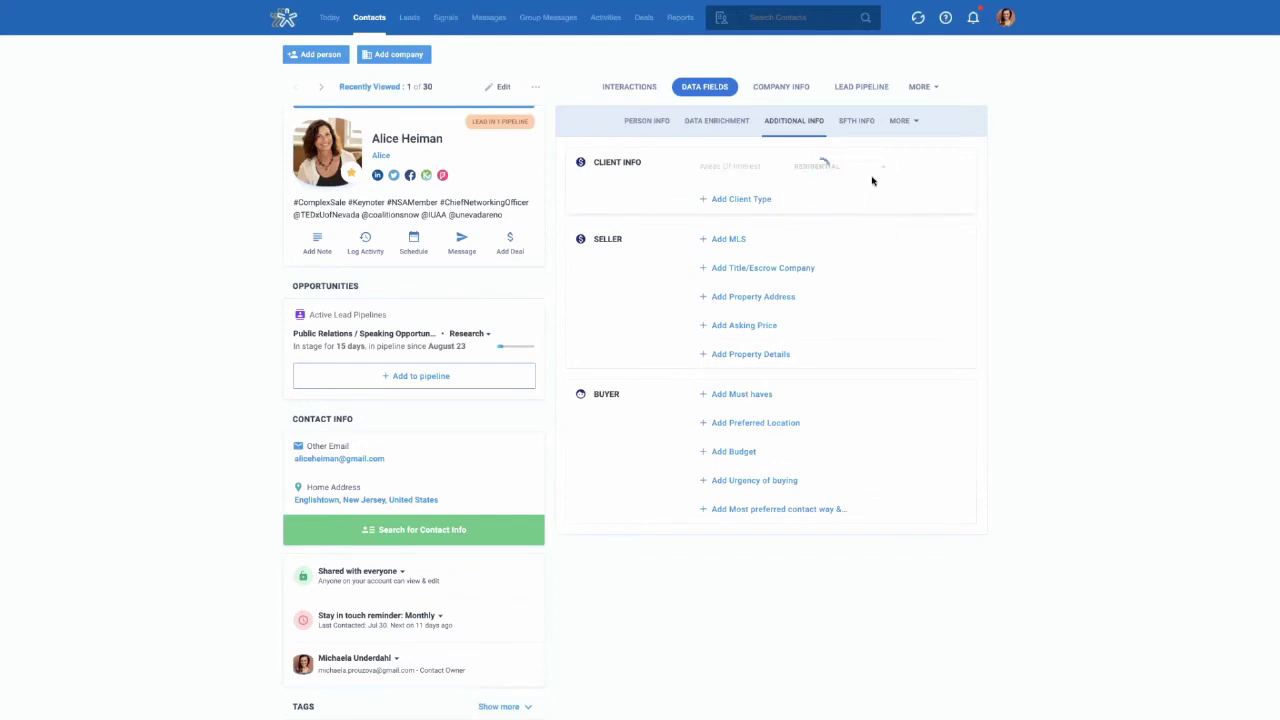
pyautogui.click(762, 201)
pyautogui.click(805, 205)
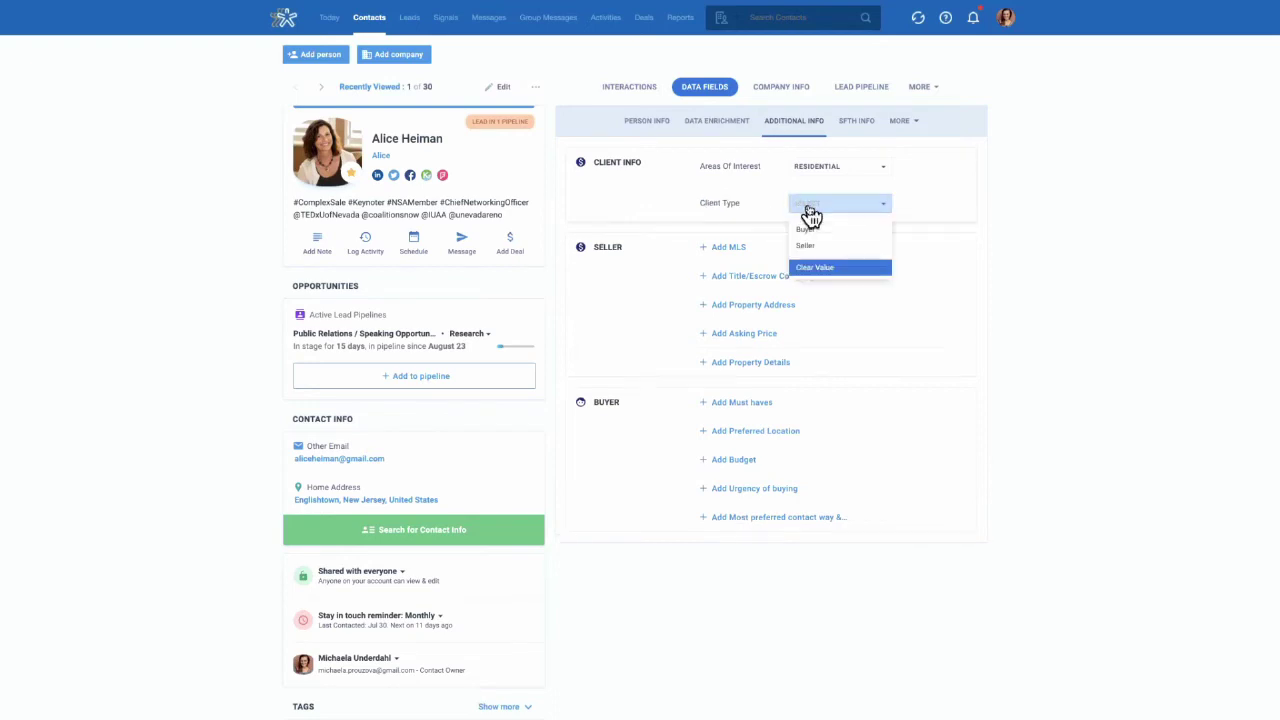
pyautogui.click(865, 233)
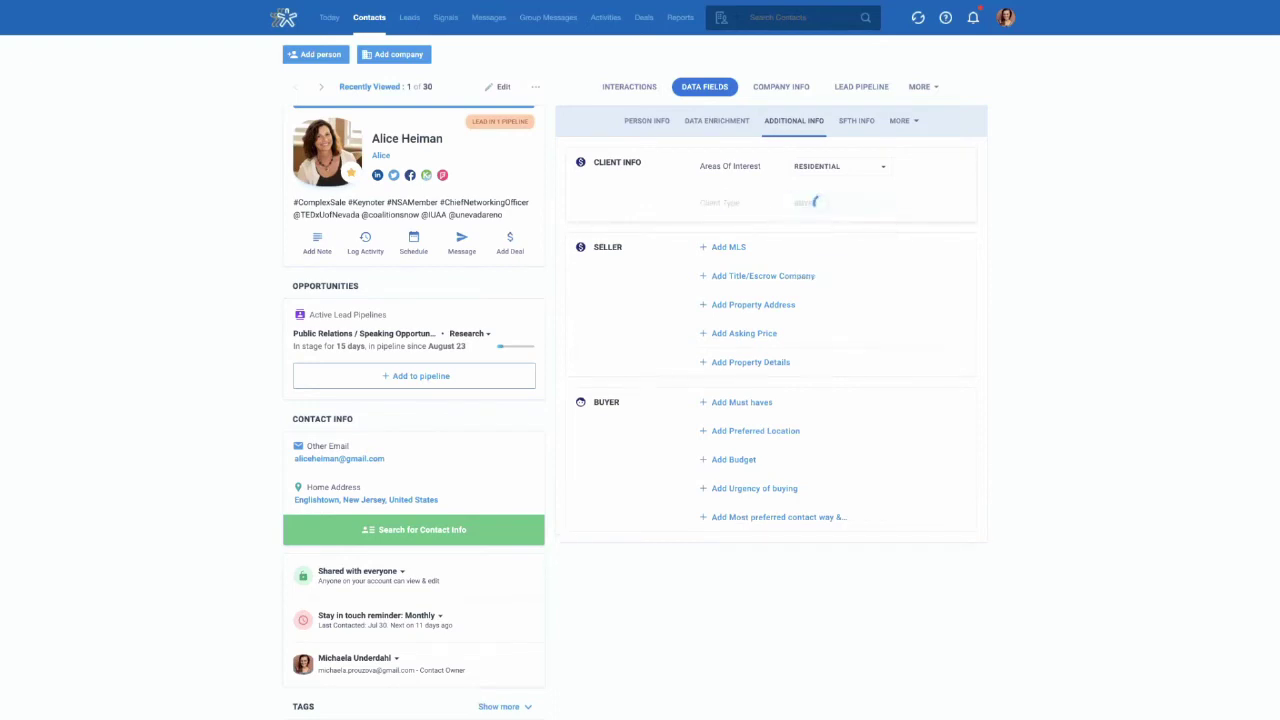
# Review the contact's Seller and Buyer field groups and the options available for Areas of Interest.
pyautogui.scroll(-1, 993, 265)
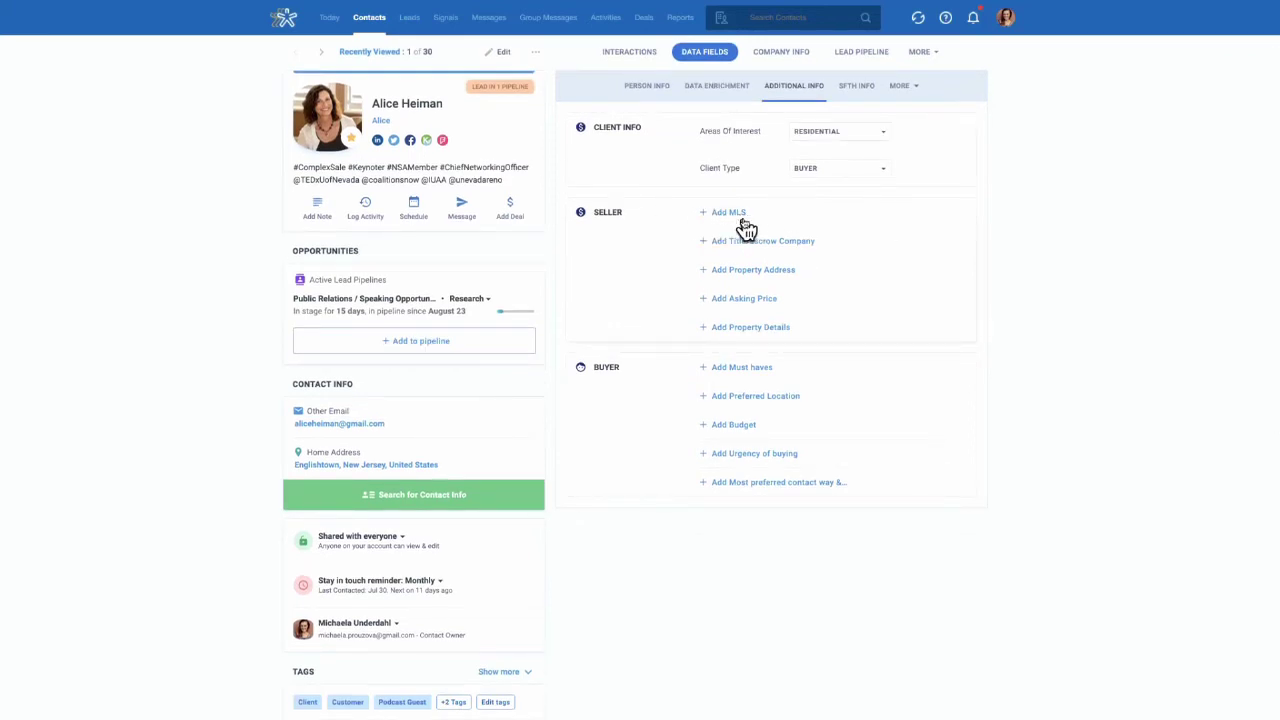
pyautogui.scroll(-1, 840, 227)
pyautogui.scroll(-1, 840, 227)
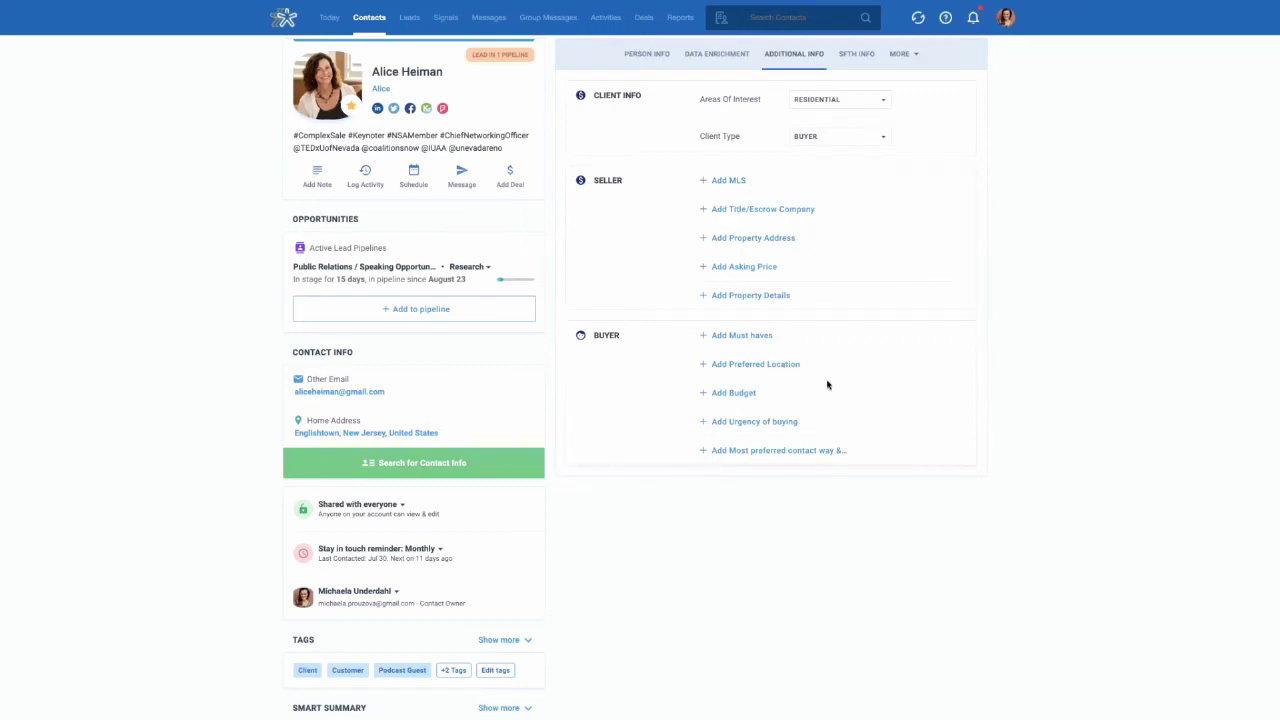
pyautogui.scroll(1, 827, 385)
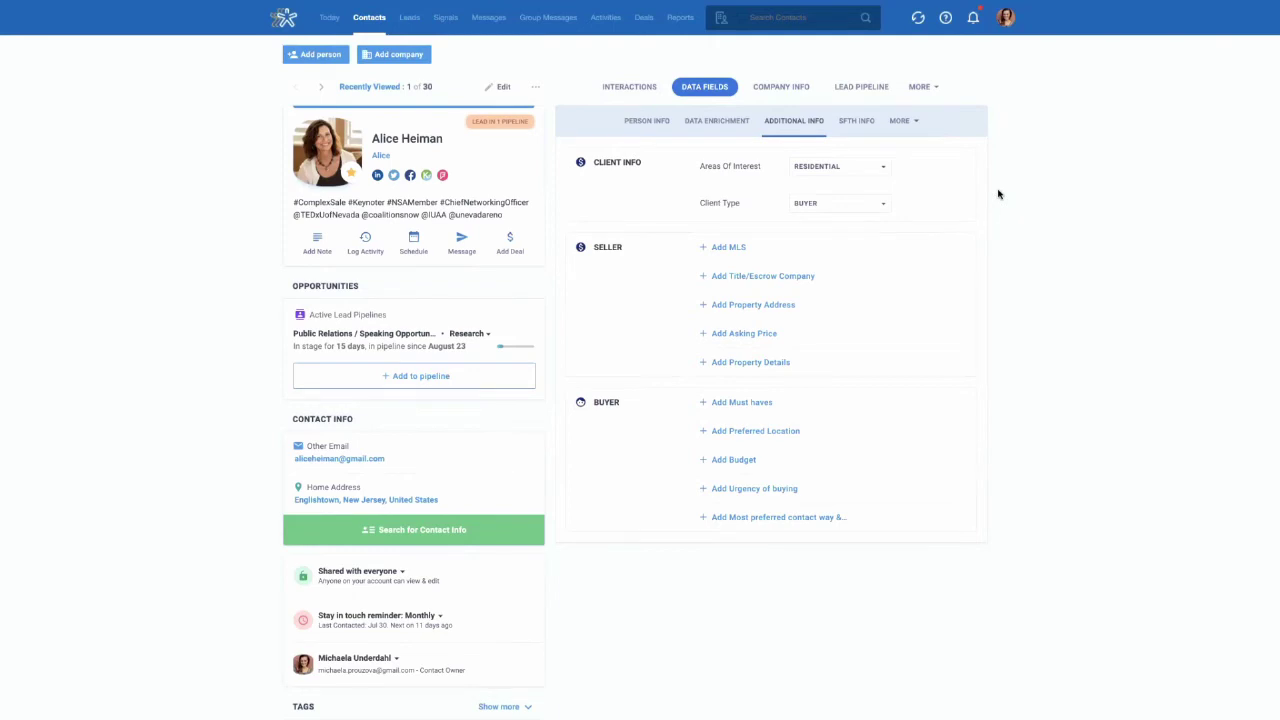
pyautogui.click(884, 170)
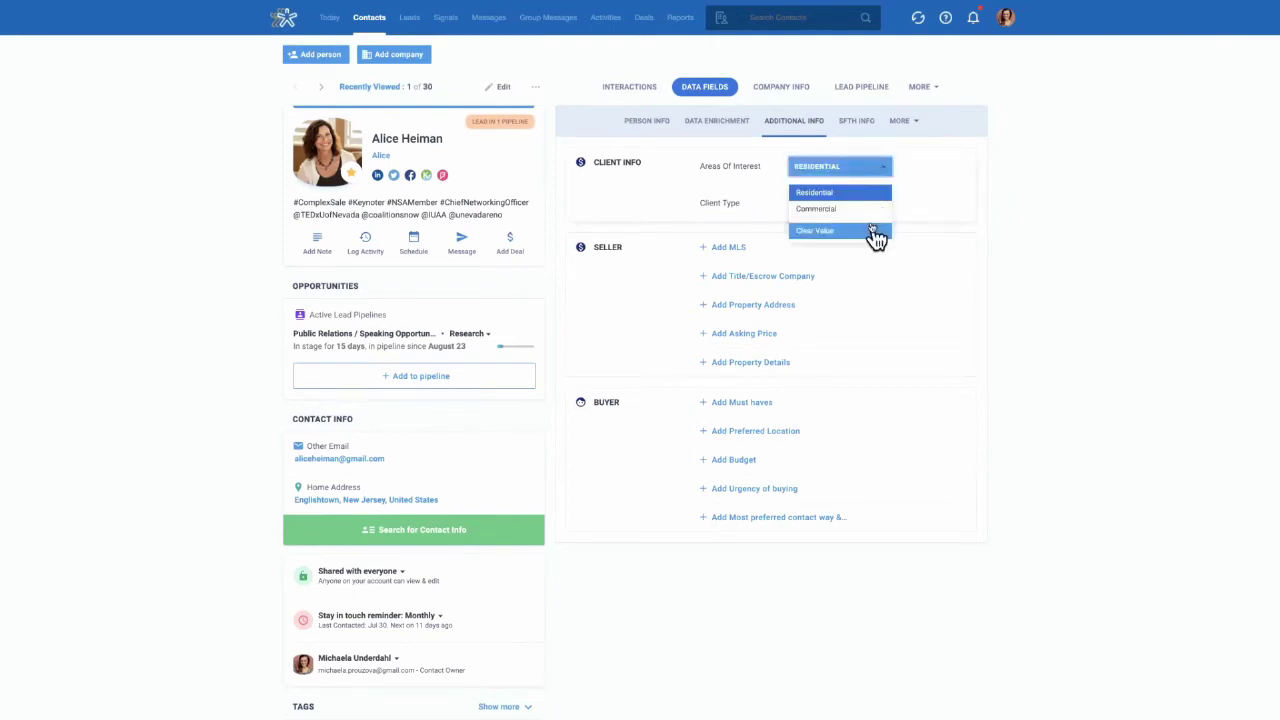
pyautogui.click(859, 196)
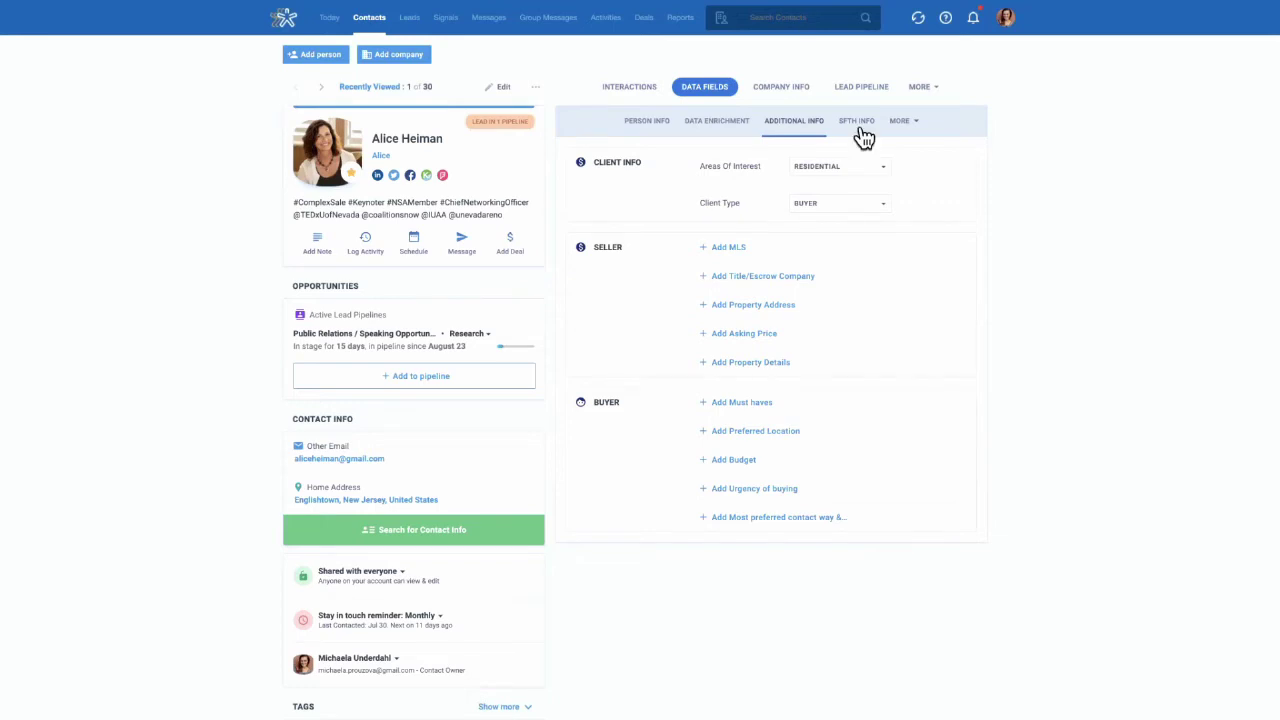
pyautogui.scroll(-1, 1000, 31)
# Open the Data Fields settings and expand the Client Info, Seller and Buyer groups of Additional Info to examine their fields.
pyautogui.click(1006, 22)
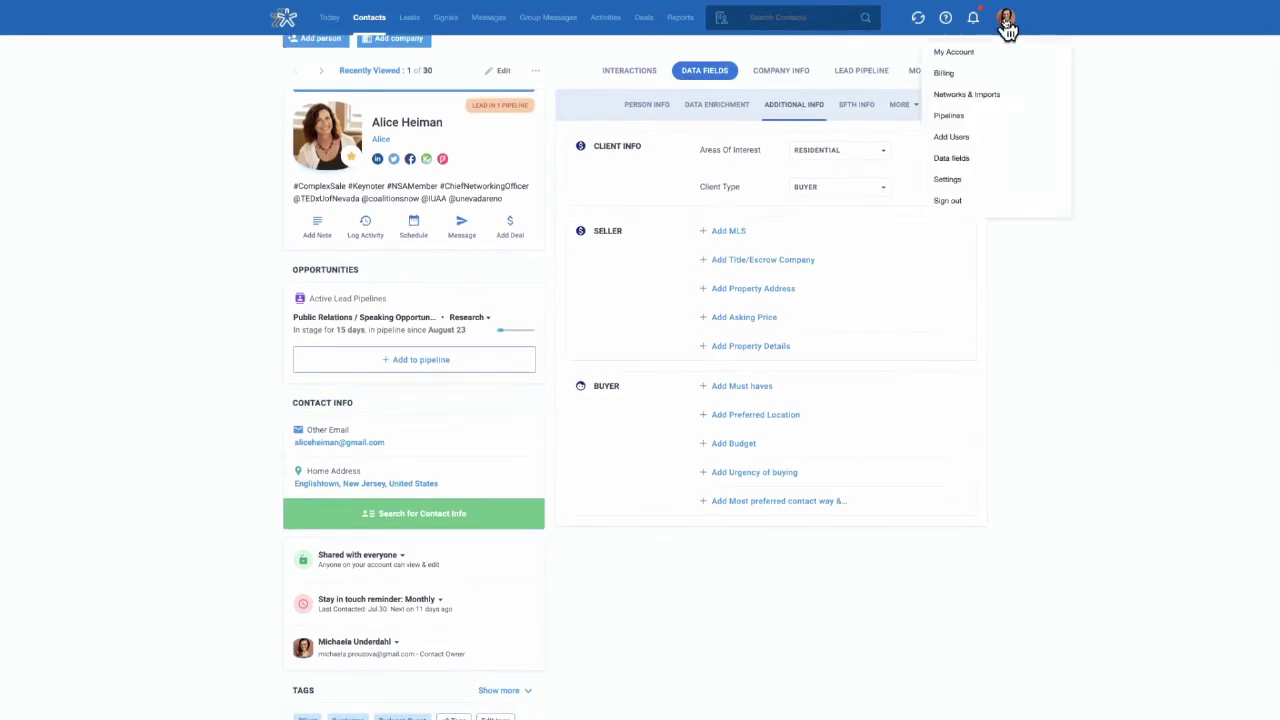
pyautogui.click(970, 165)
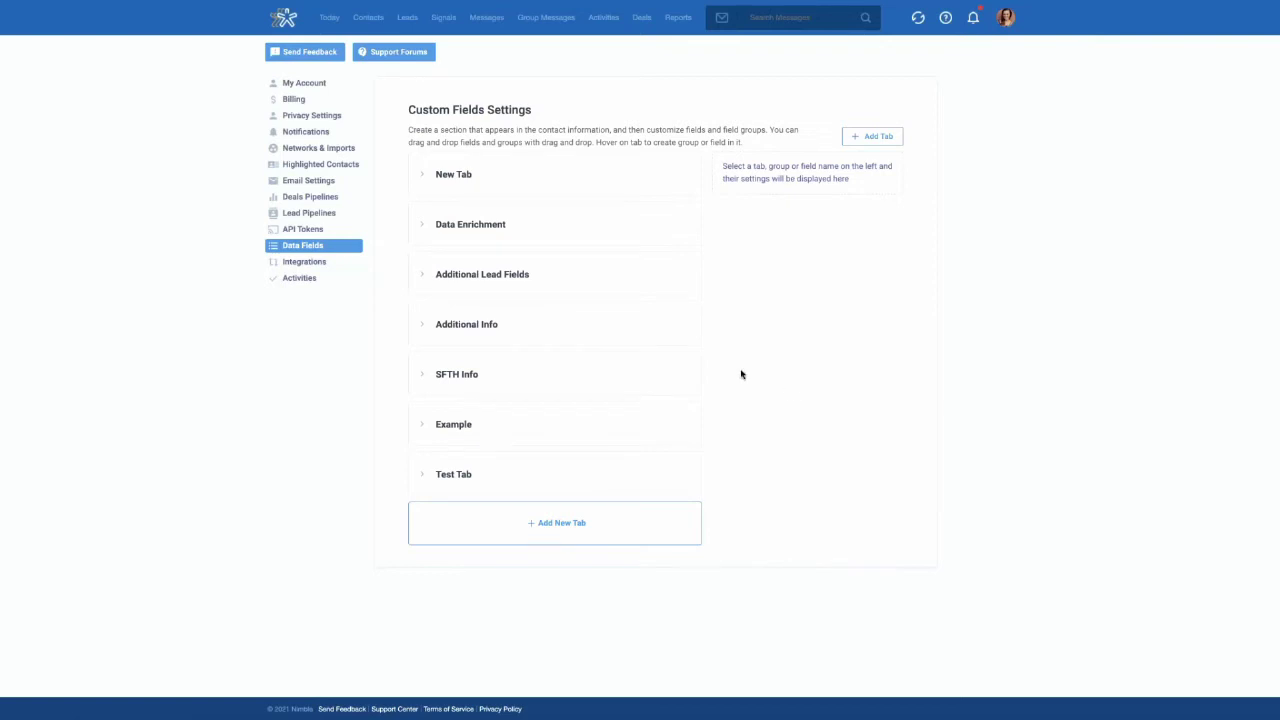
pyautogui.moveTo(591, 326)
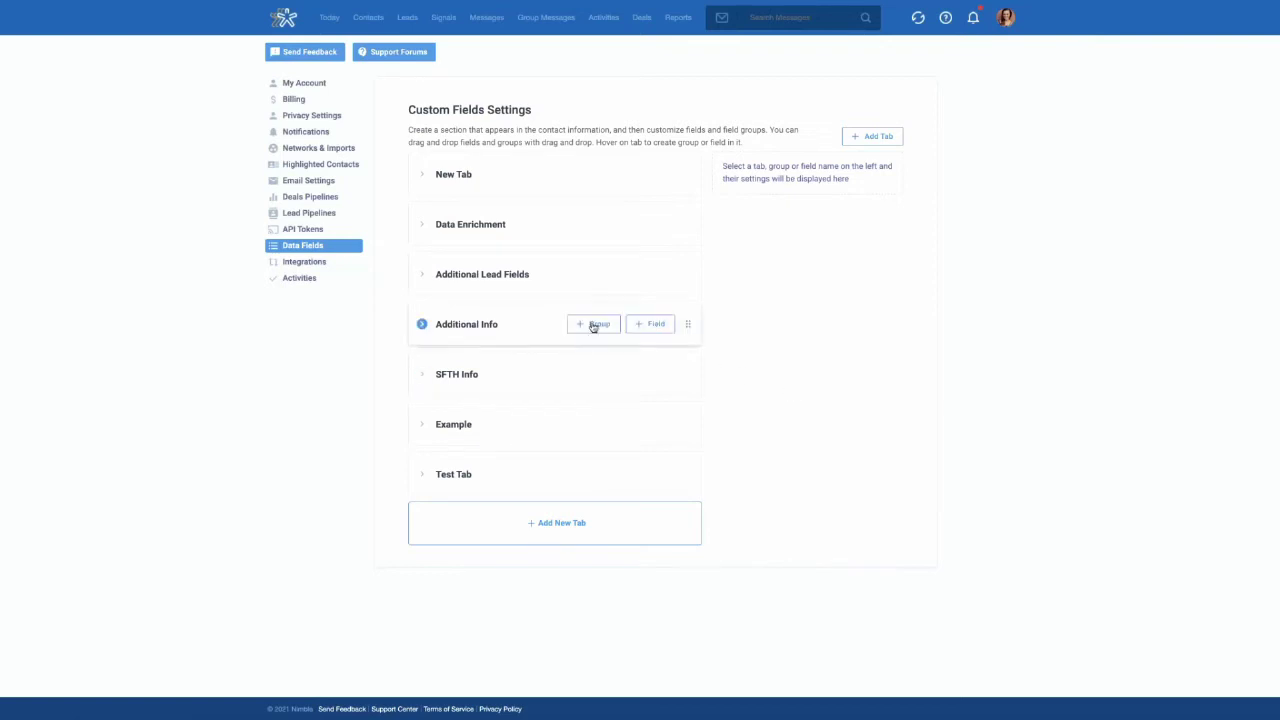
pyautogui.click(529, 333)
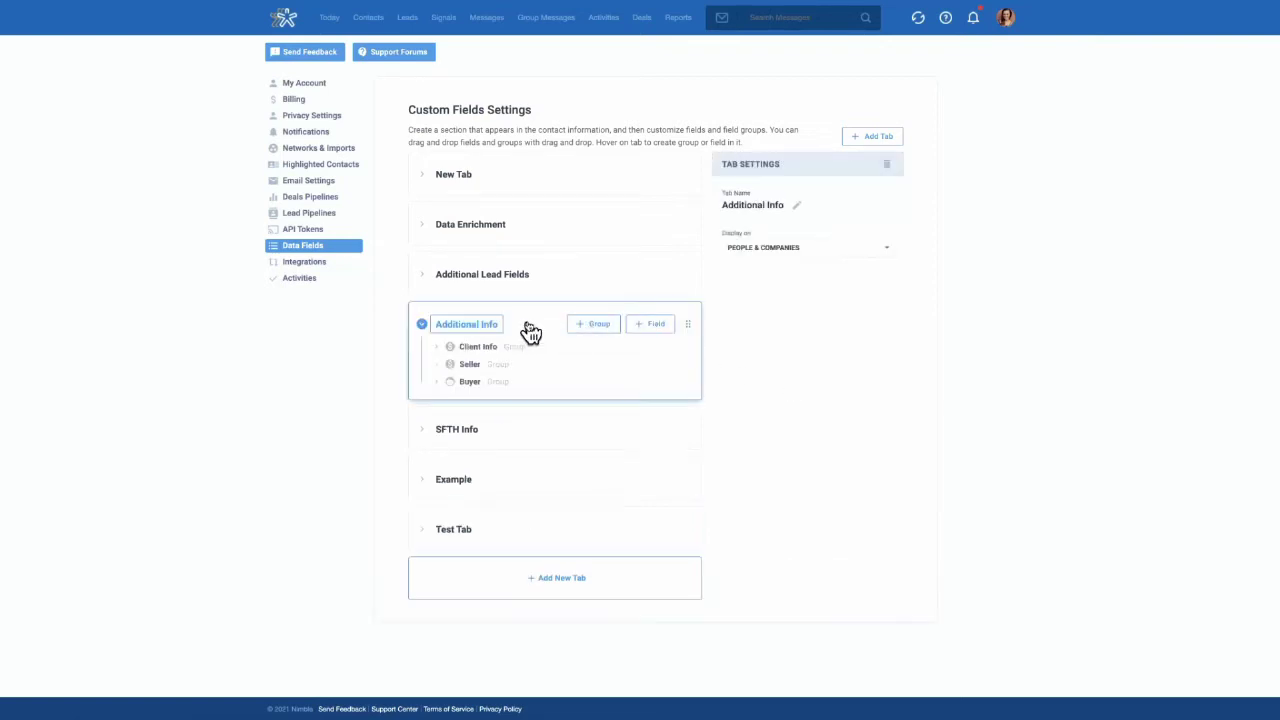
pyautogui.click(435, 347)
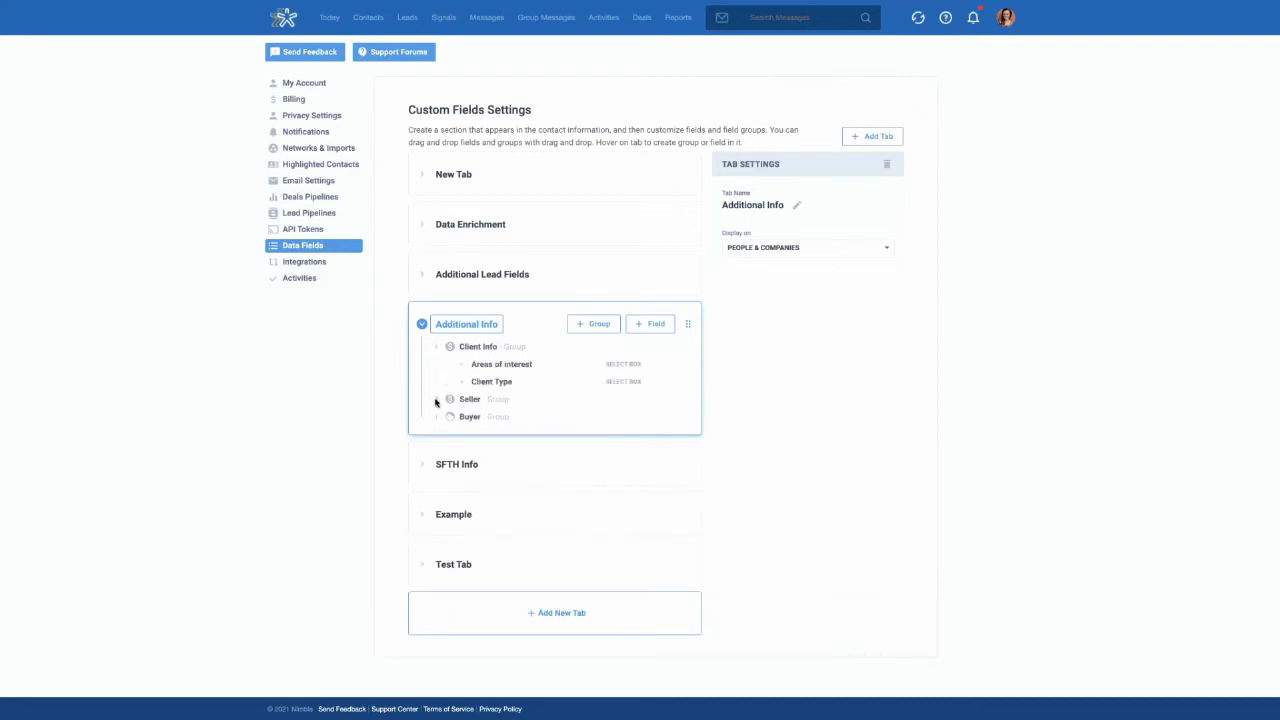
pyautogui.click(435, 400)
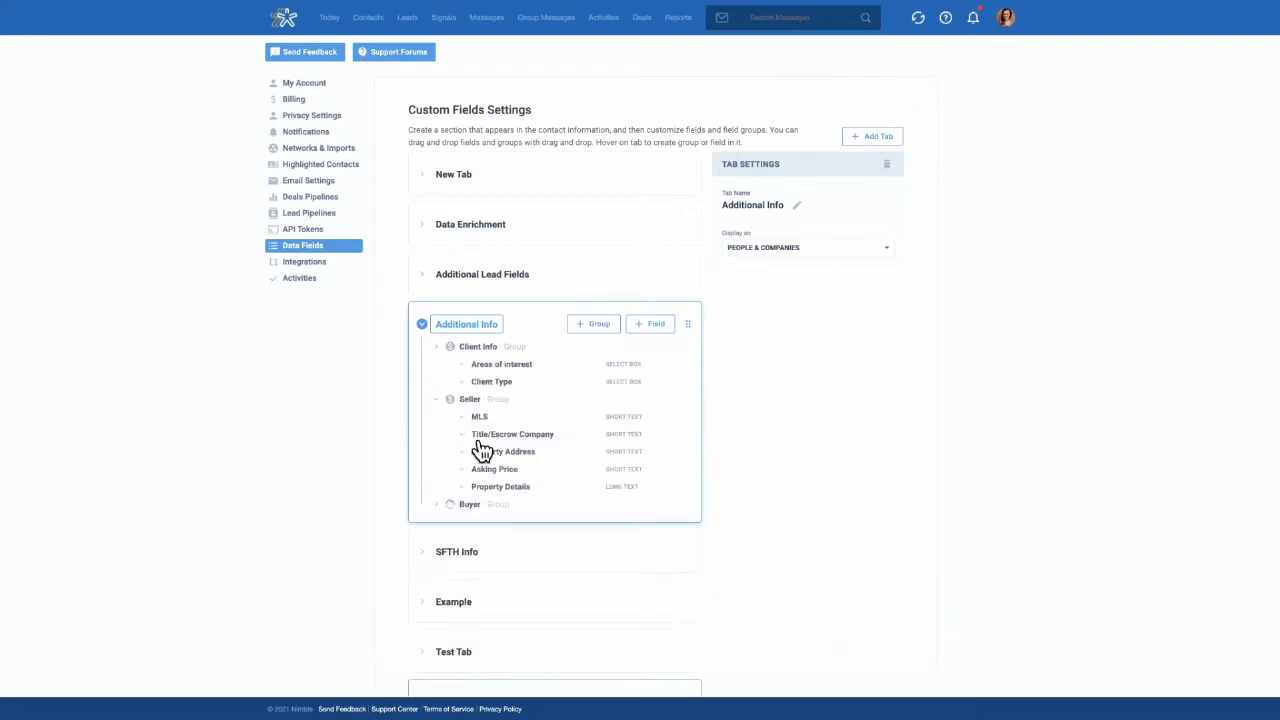
pyautogui.click(435, 505)
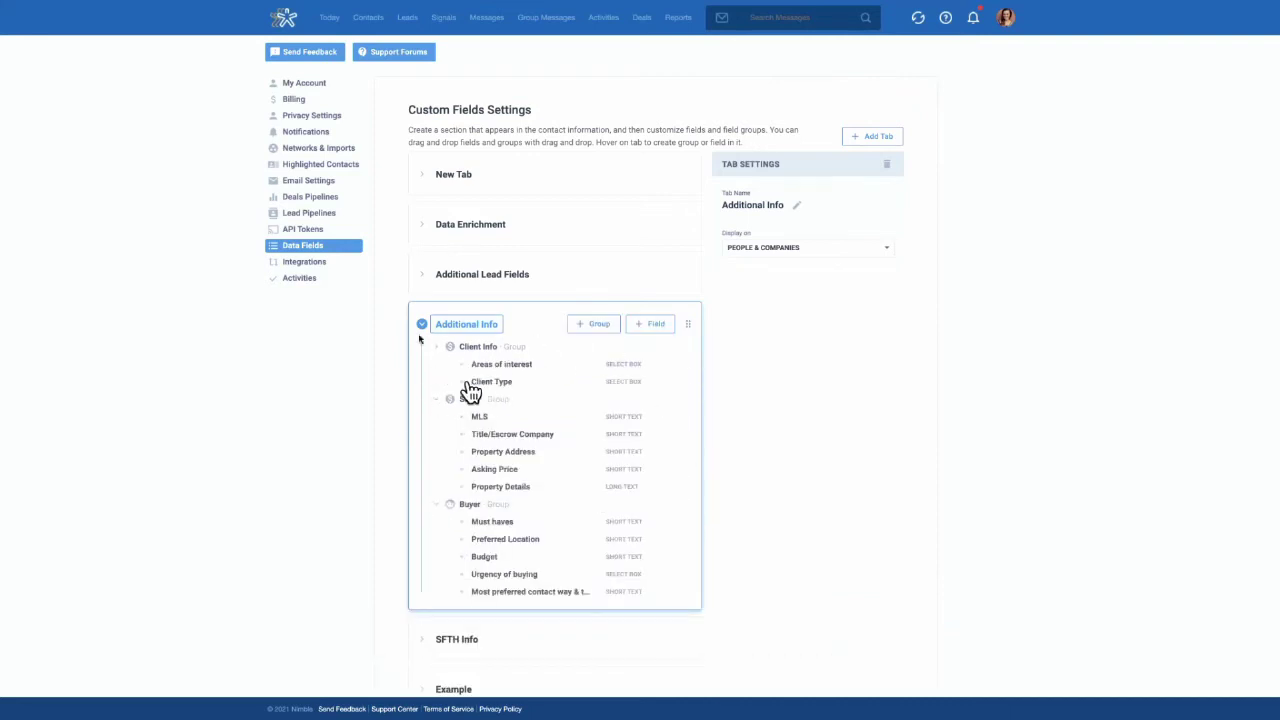
# Create a new custom fields tab named Programs, displayed on People & Companies.
pyautogui.scroll(-1, 613, 430)
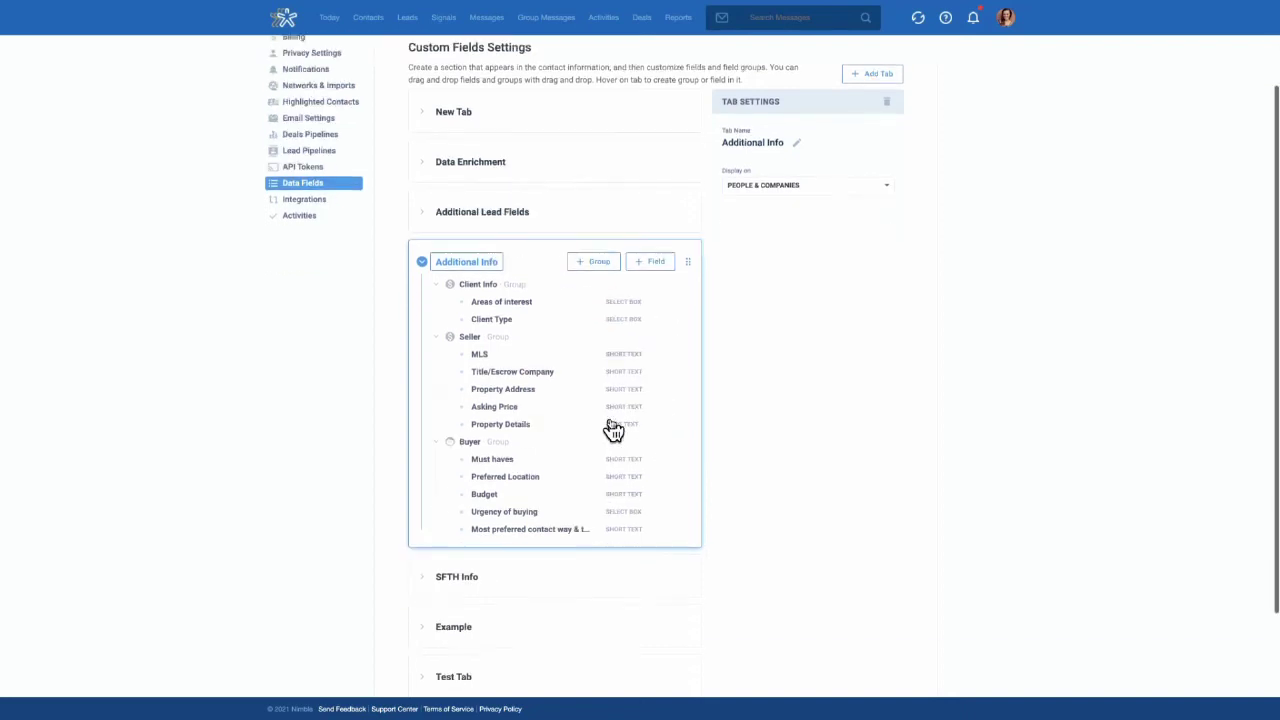
pyautogui.scroll(-2, 613, 430)
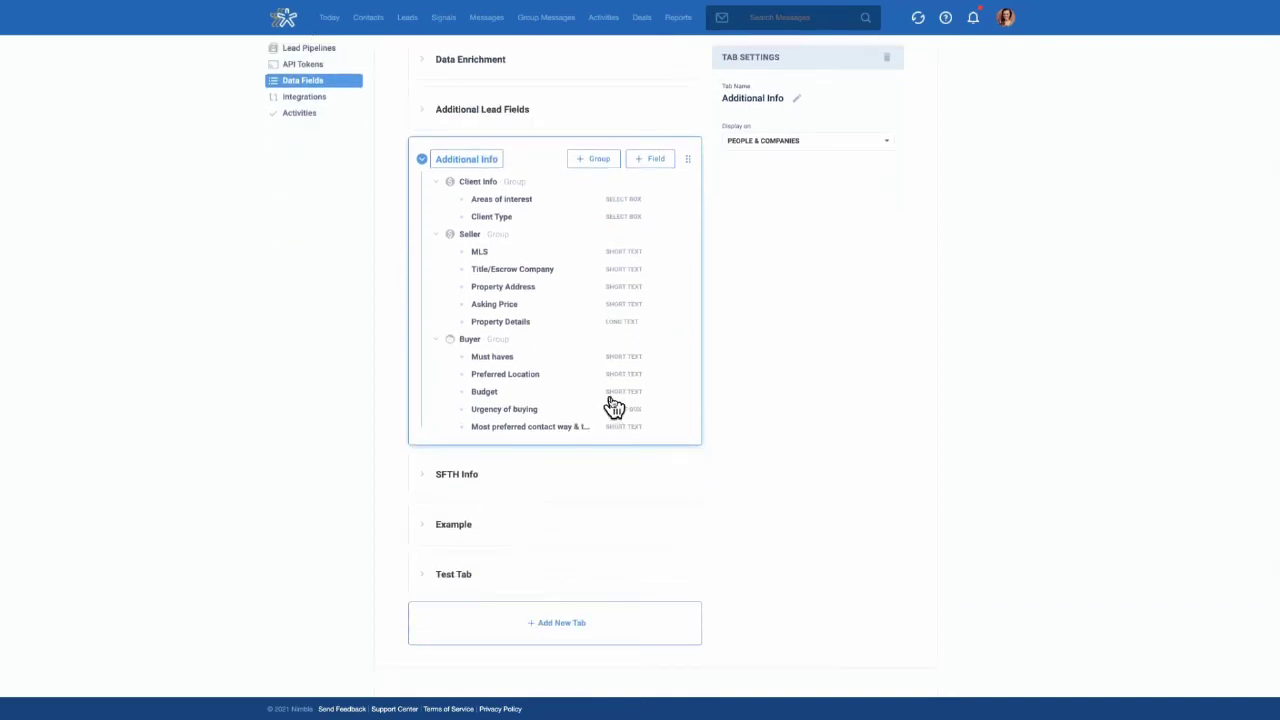
pyautogui.click(563, 621)
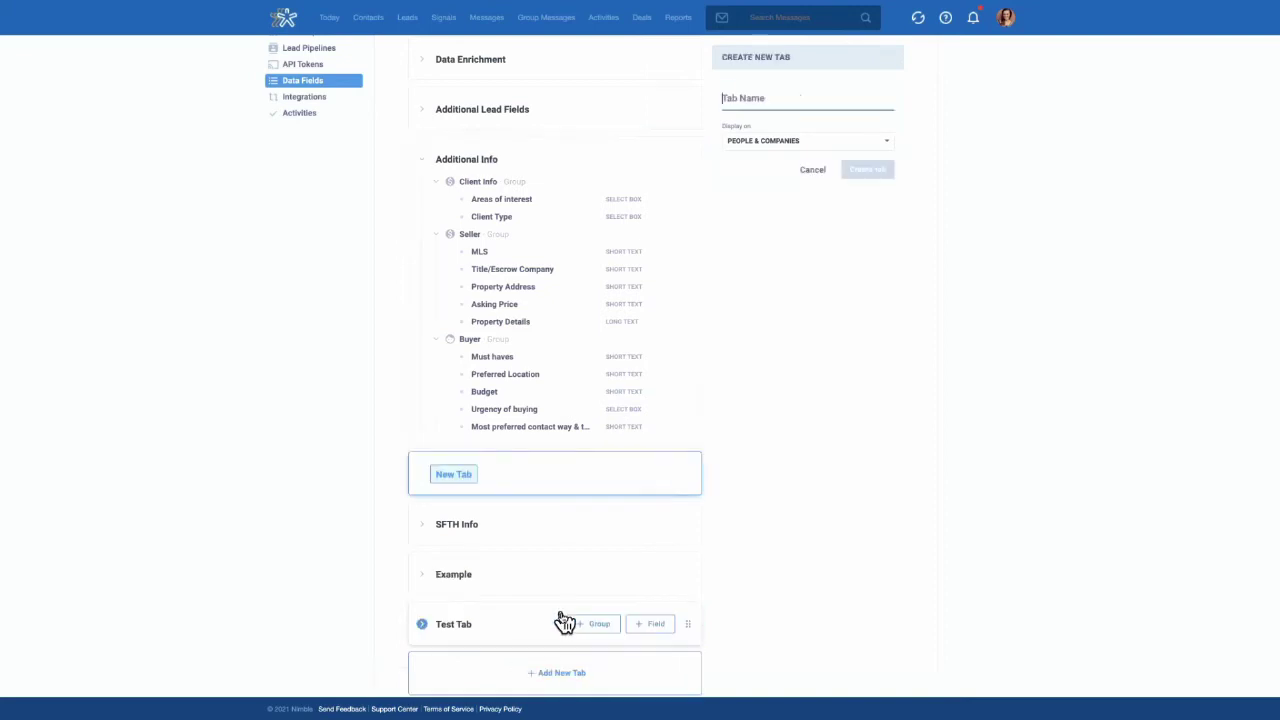
pyautogui.scroll(1, 686, 571)
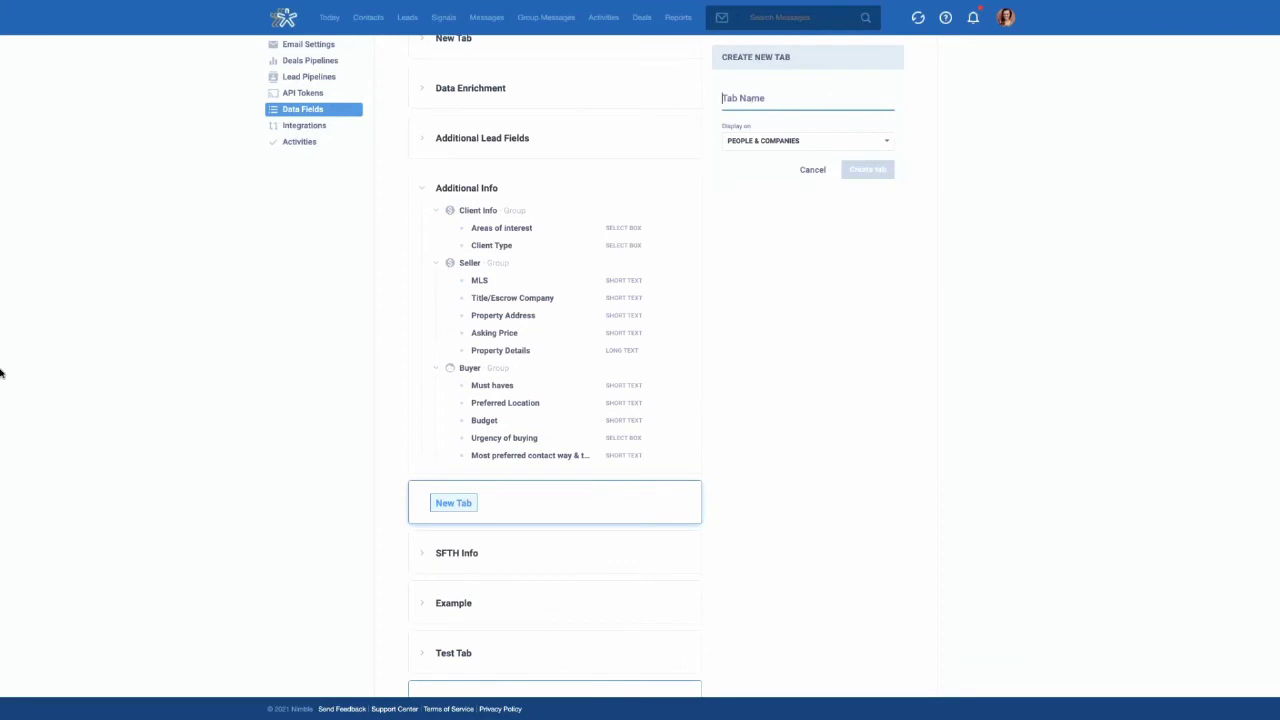
pyautogui.write('P')
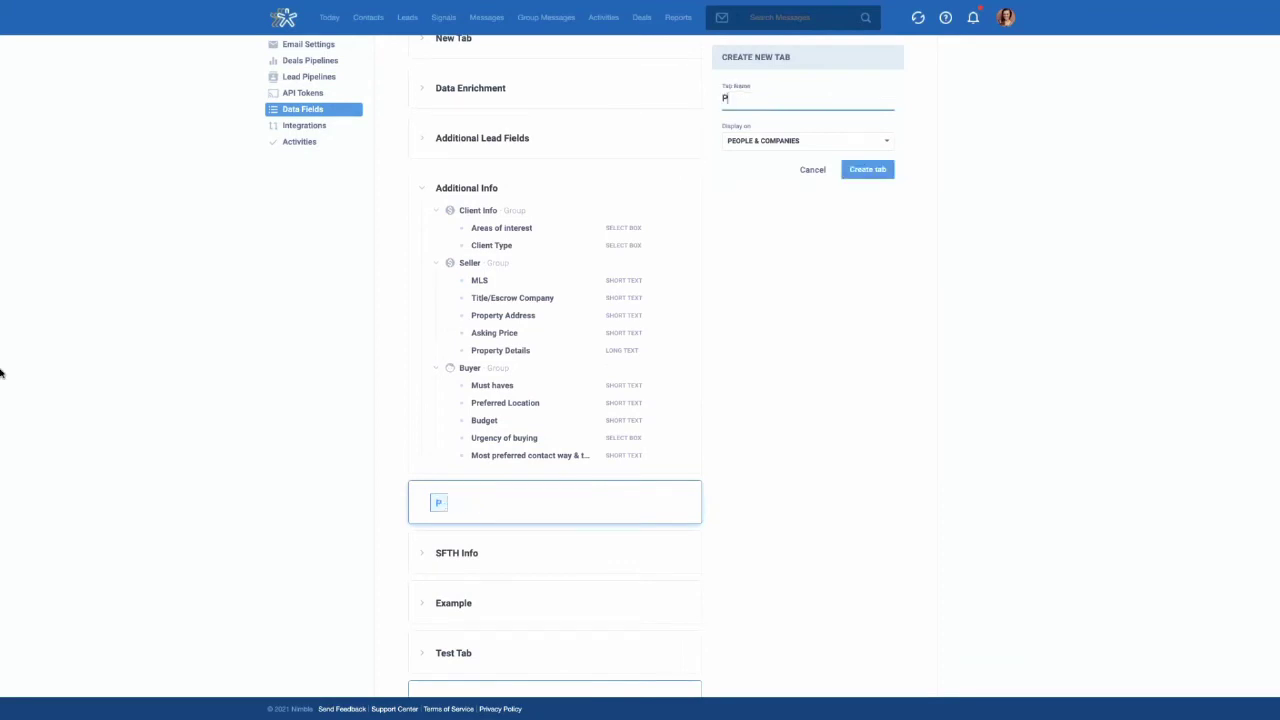
pyautogui.write('rograms')
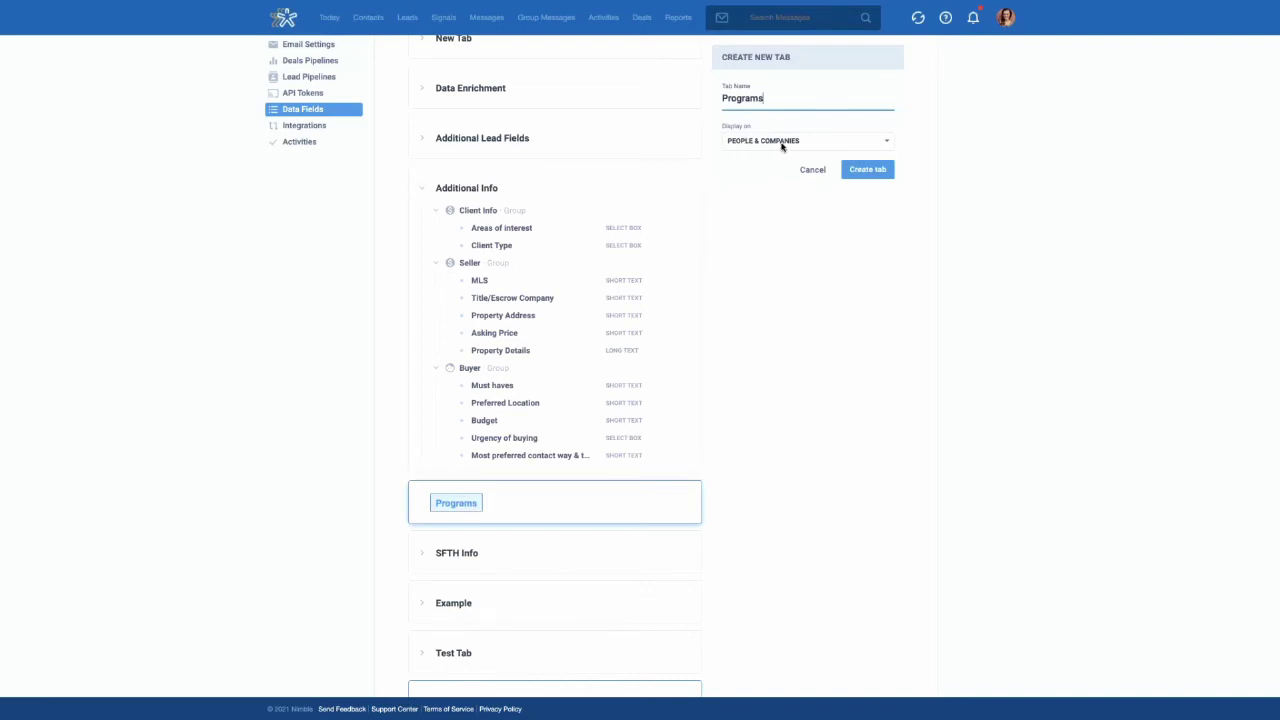
pyautogui.click(867, 171)
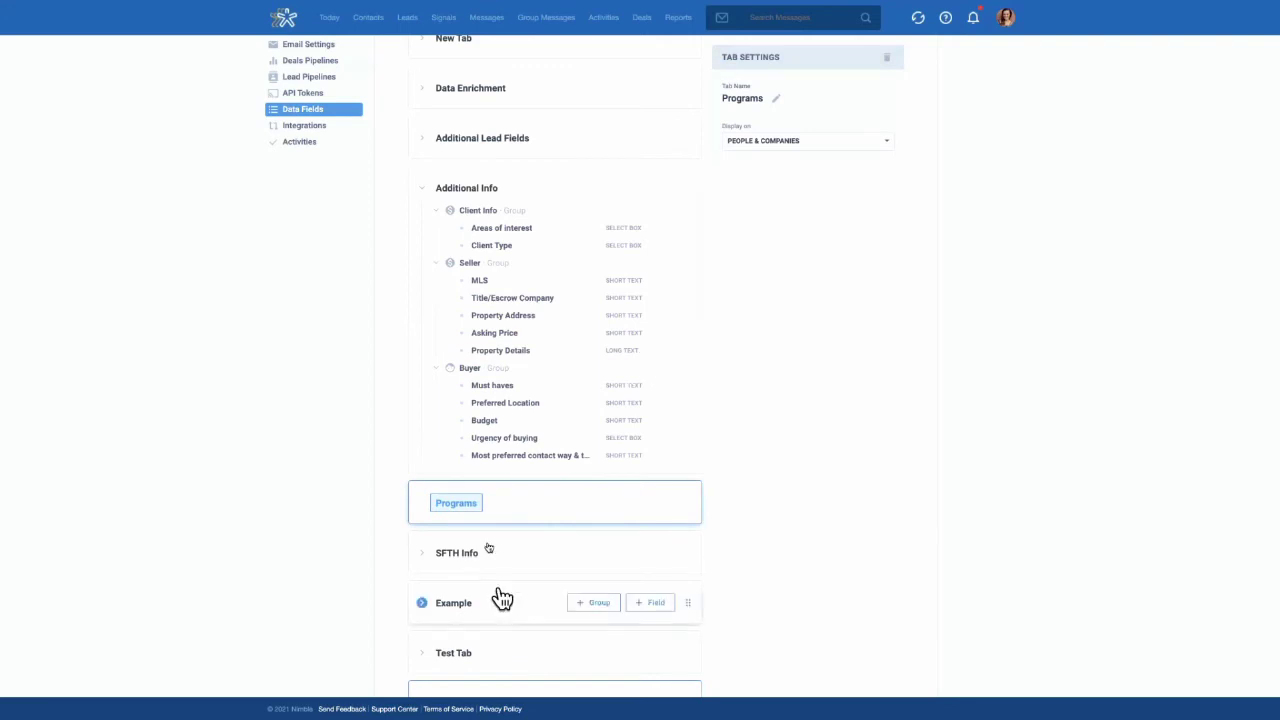
# Add a group named Partner Program to the Programs tab.
pyautogui.moveTo(514, 511)
pyautogui.scroll(-1, 558, 518)
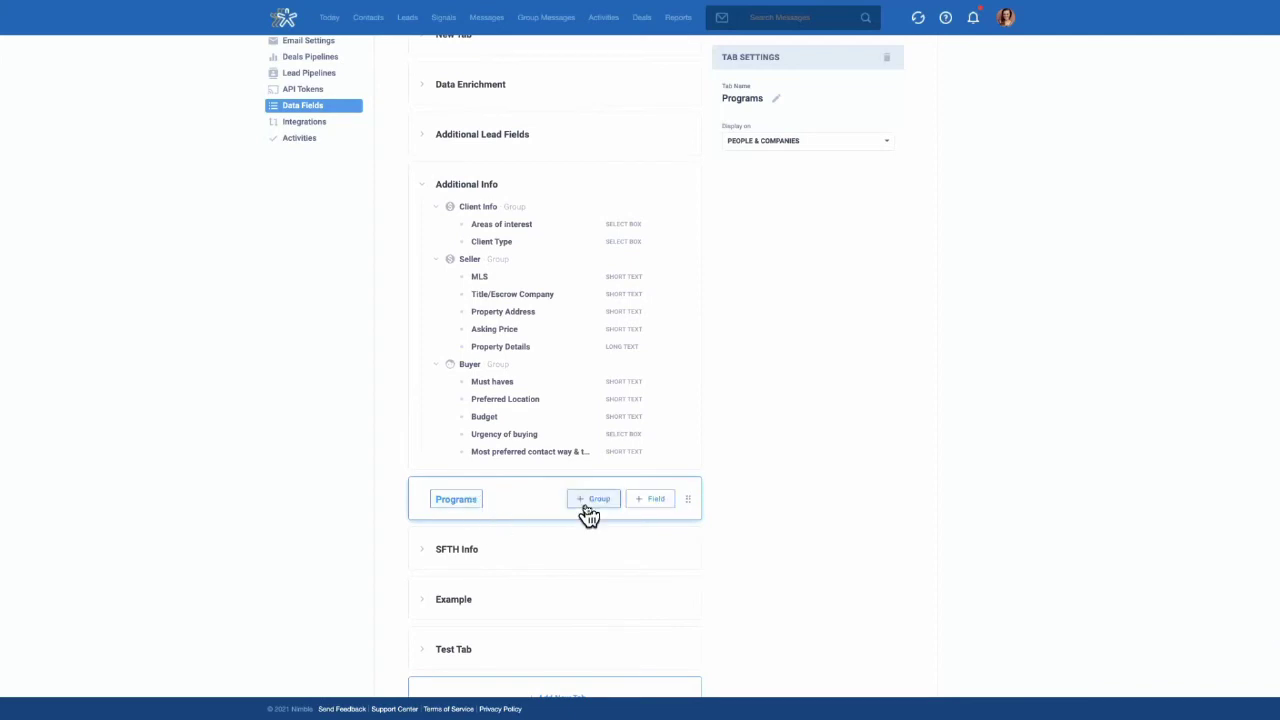
pyautogui.scroll(-1, 528, 514)
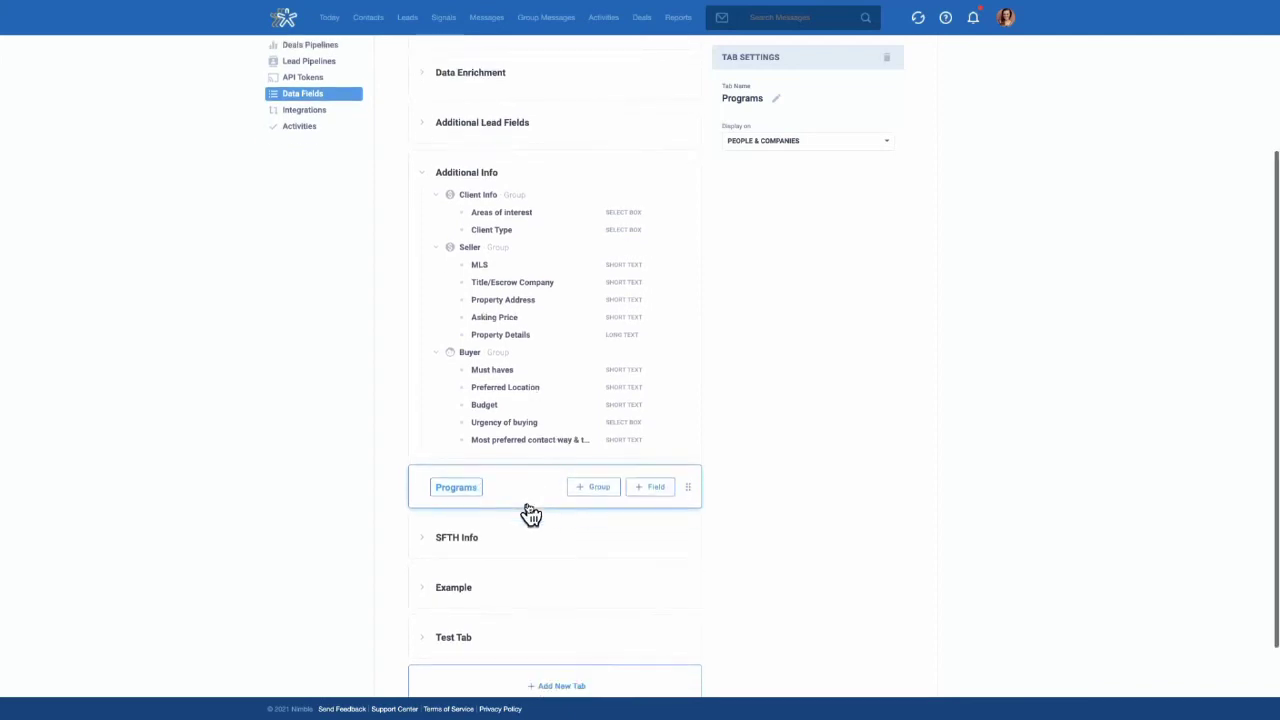
pyautogui.click(593, 472)
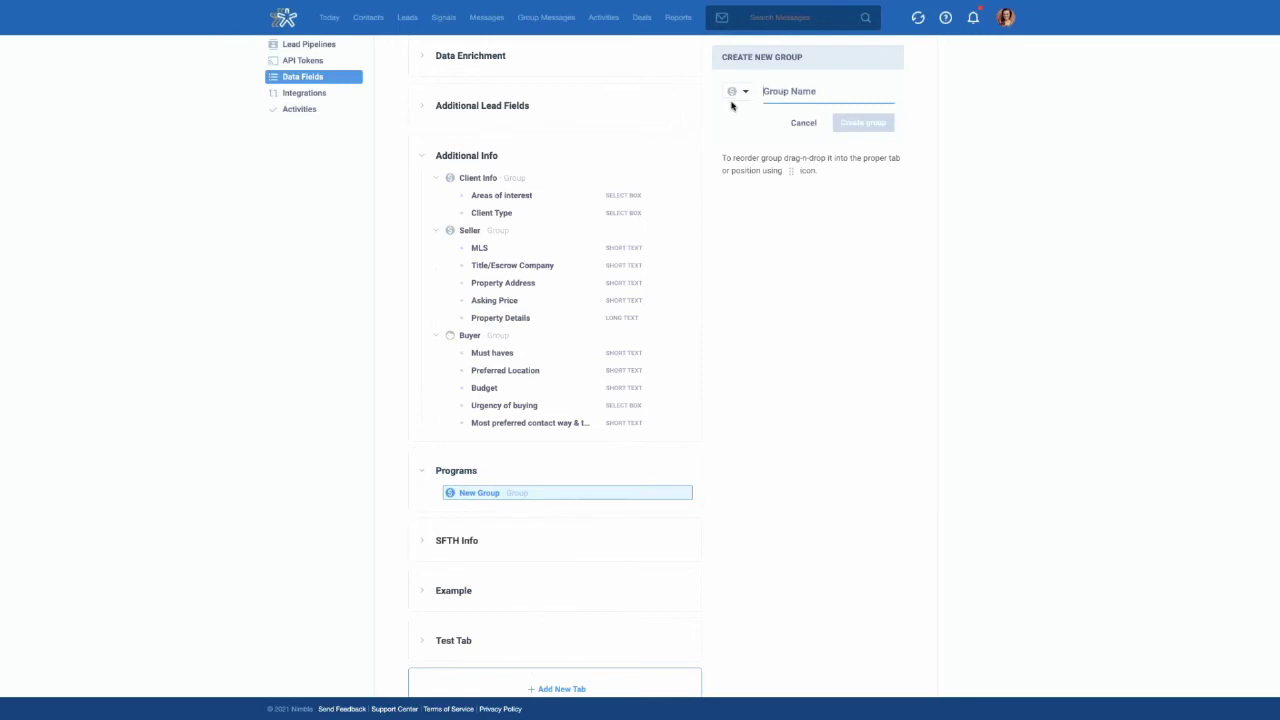
pyautogui.write('Partner Pro')
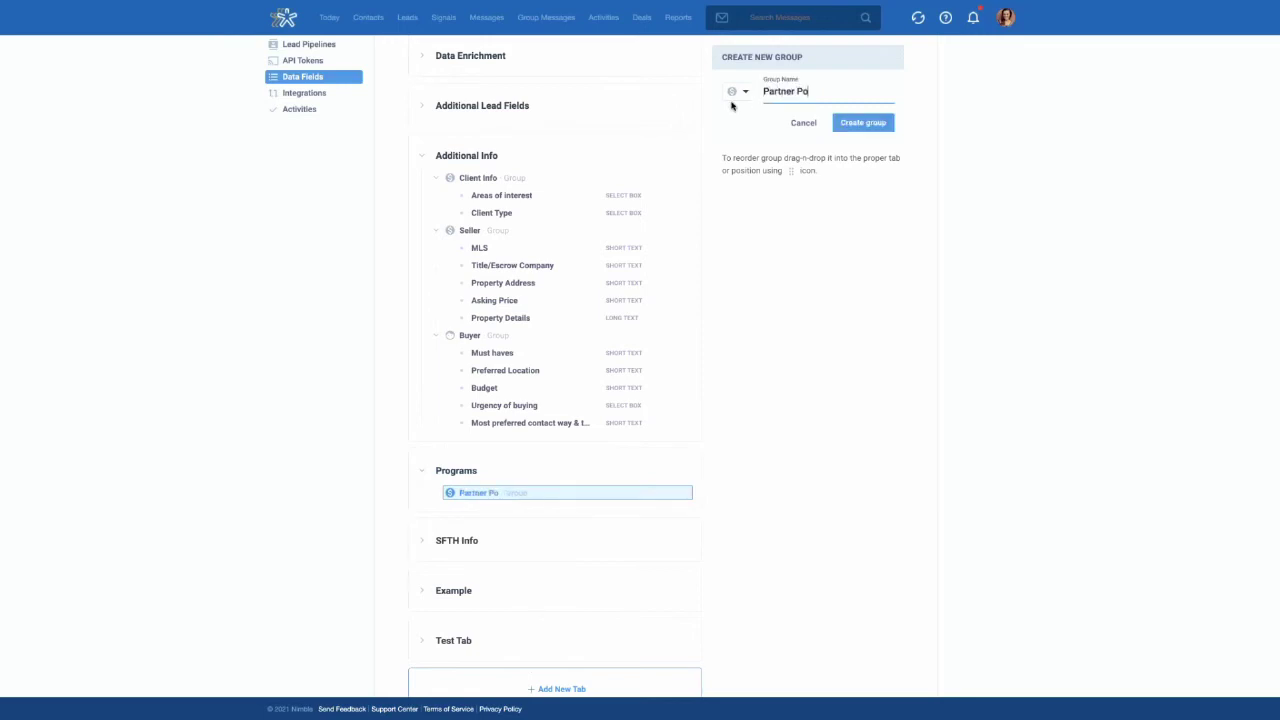
pyautogui.write('gram')
pyautogui.click(863, 125)
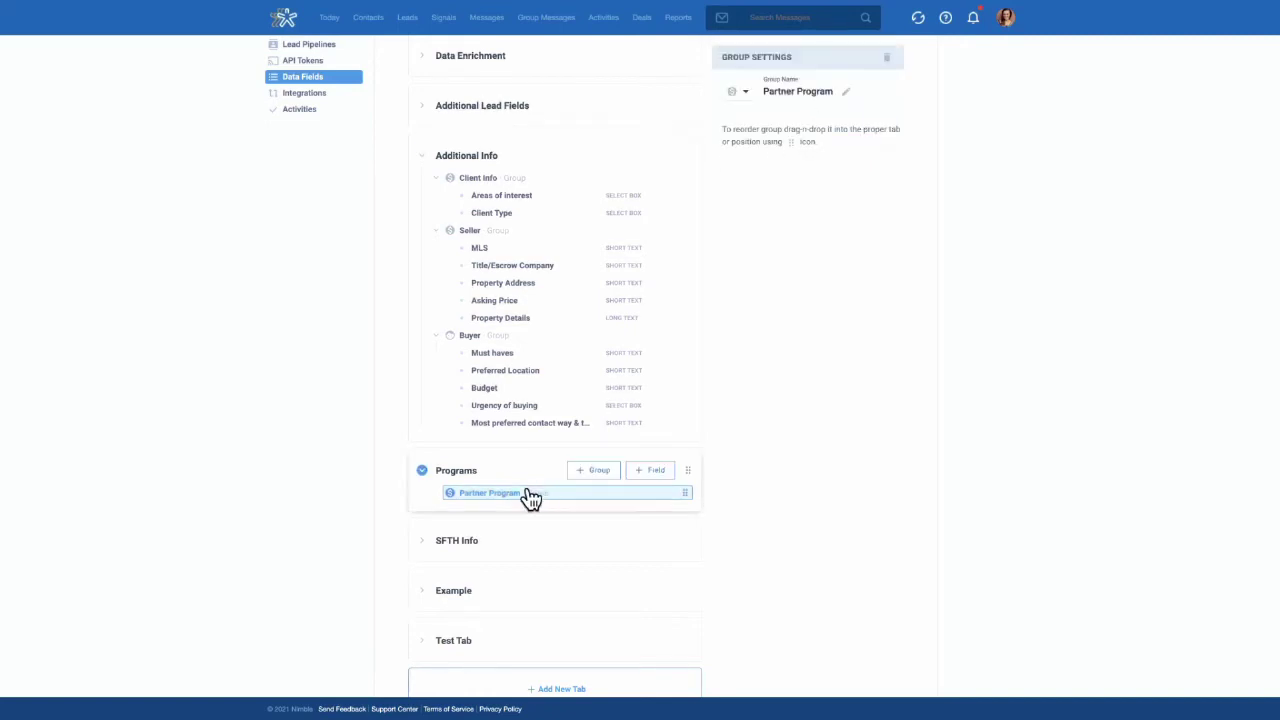
# Start a new field in the Partner Program group, named Partner Type, with the Select Box field type.
pyautogui.click(648, 472)
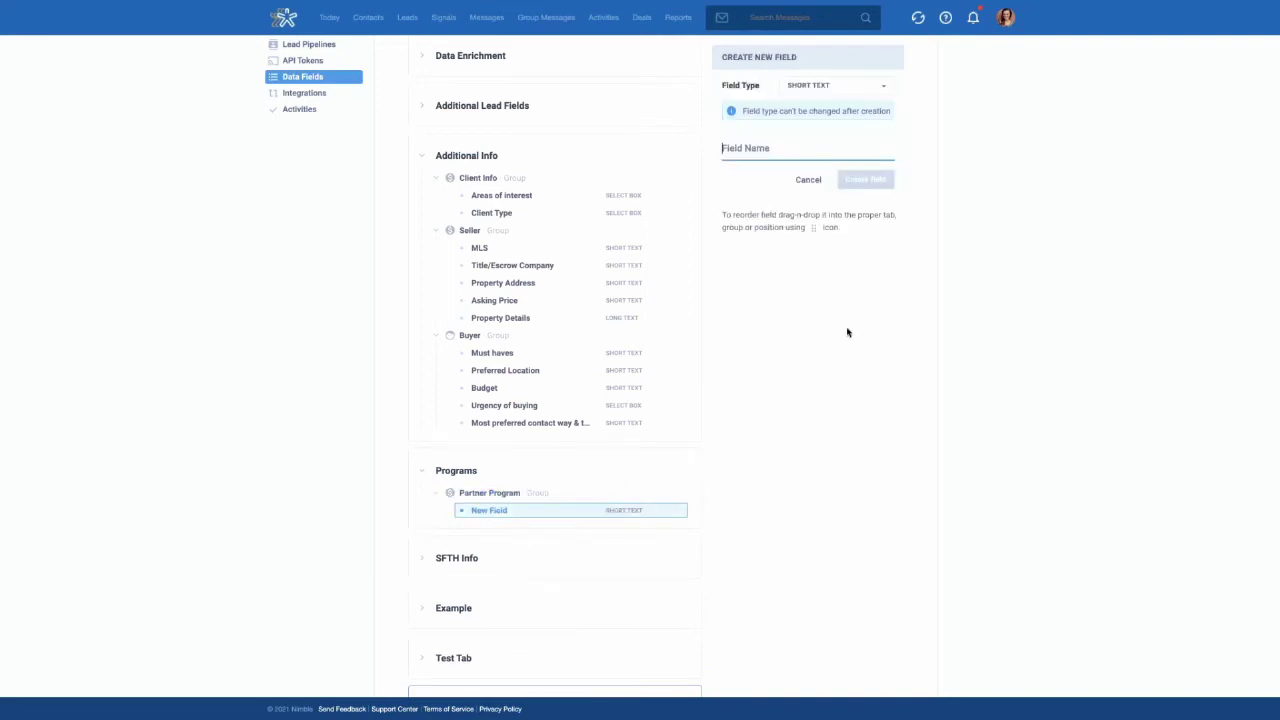
pyautogui.scroll(1, 850, 310)
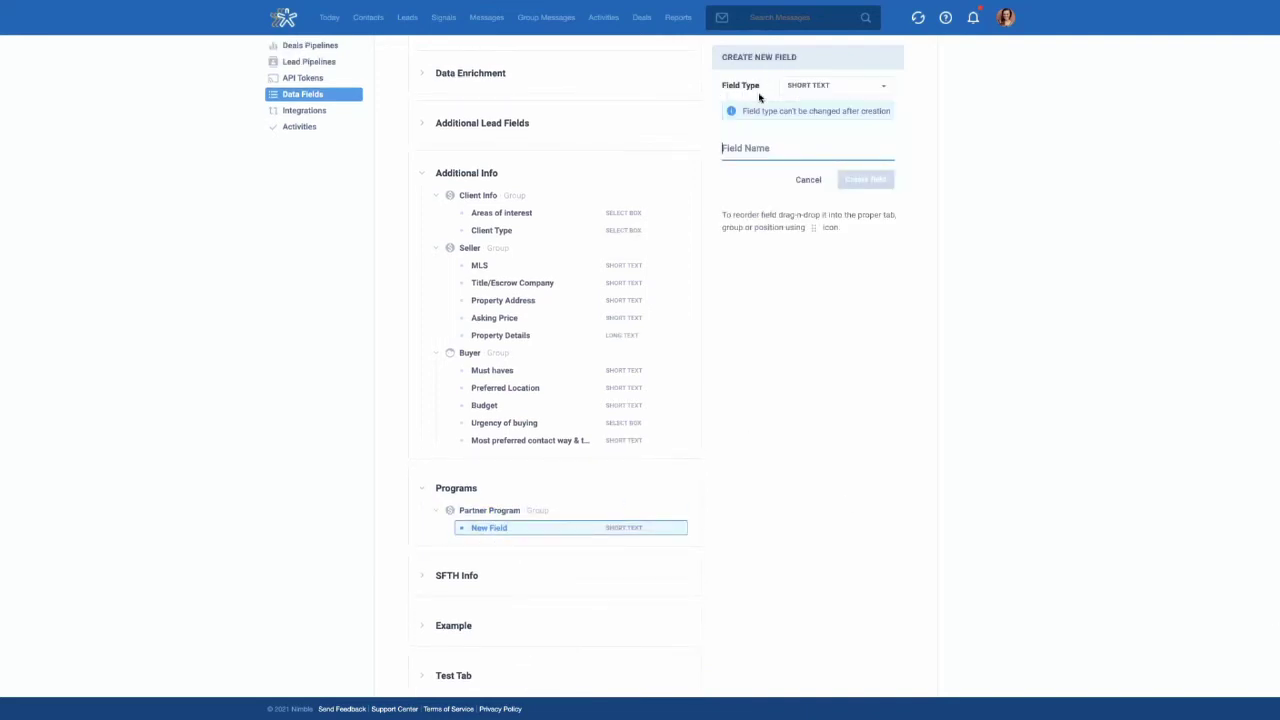
pyautogui.click(840, 100)
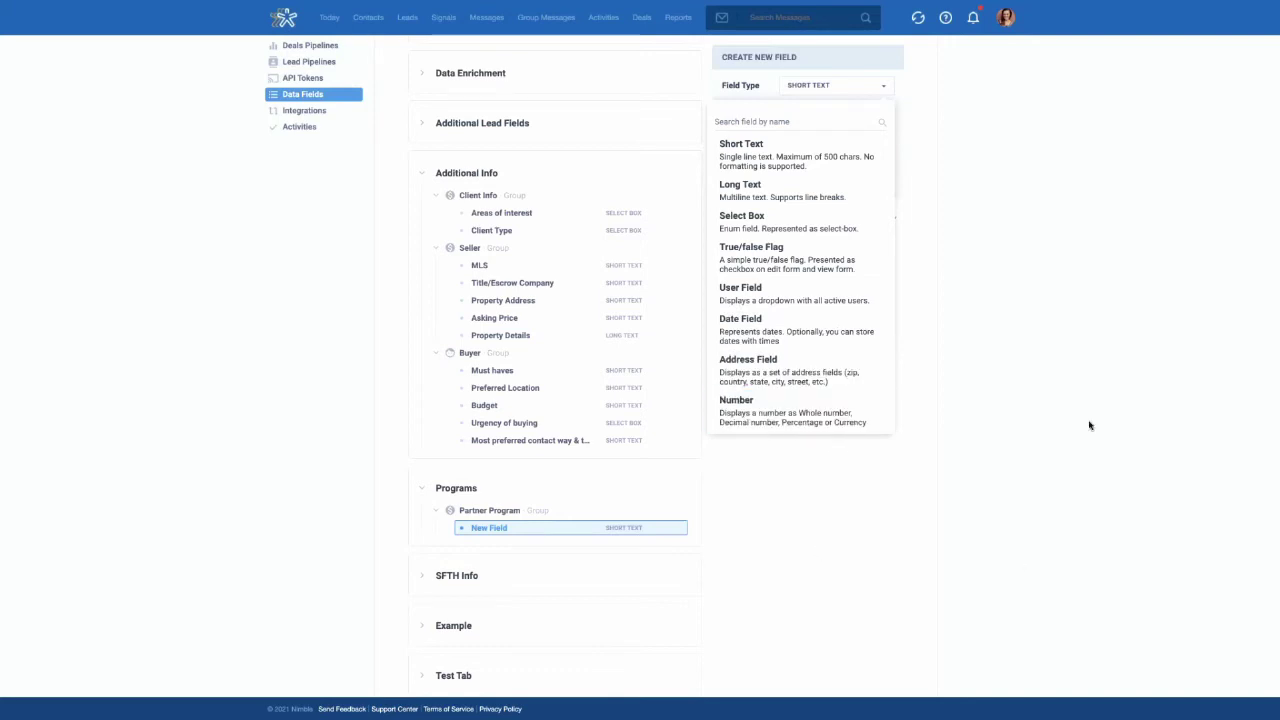
pyautogui.click(1006, 313)
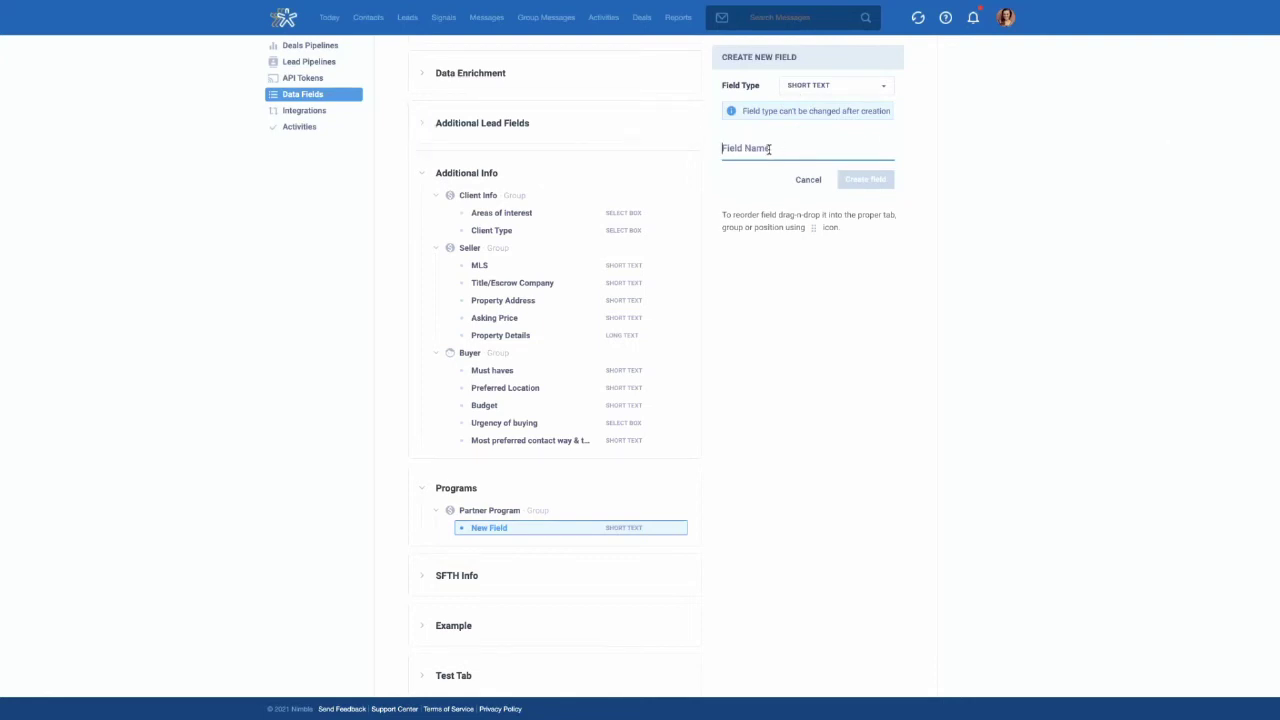
pyautogui.write('Partner Type')
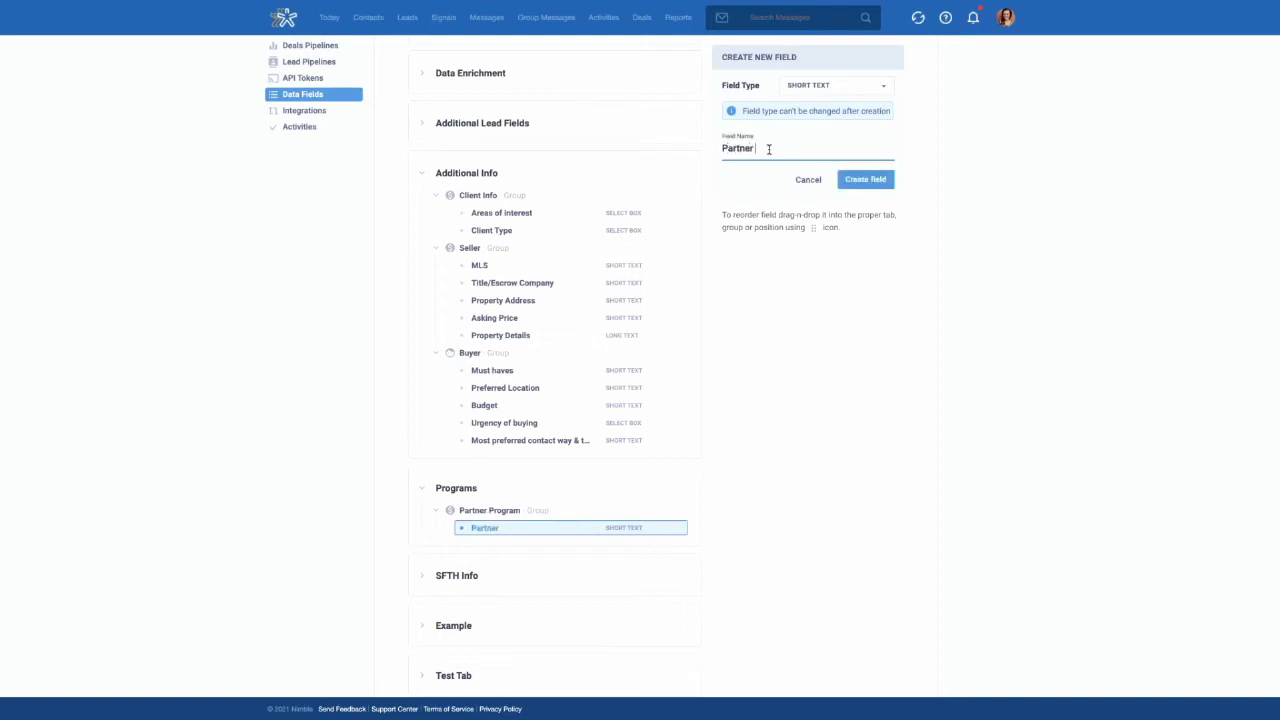
pyautogui.click(845, 87)
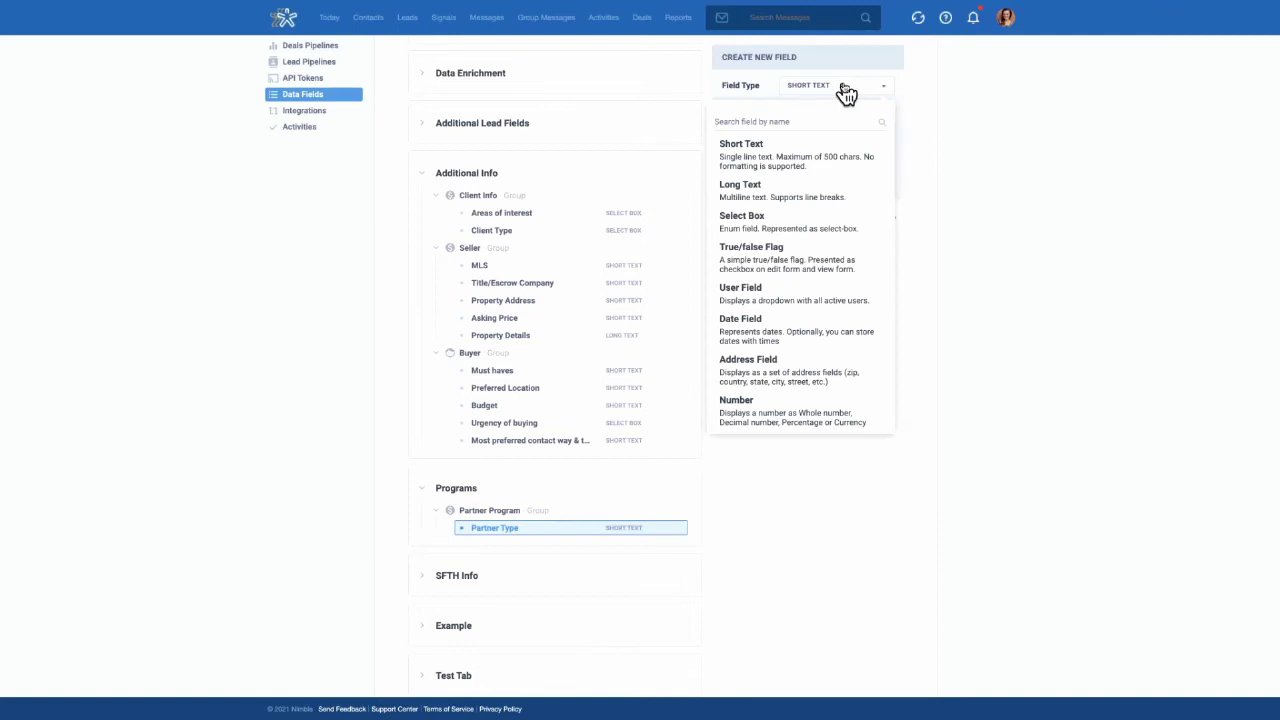
pyautogui.click(770, 230)
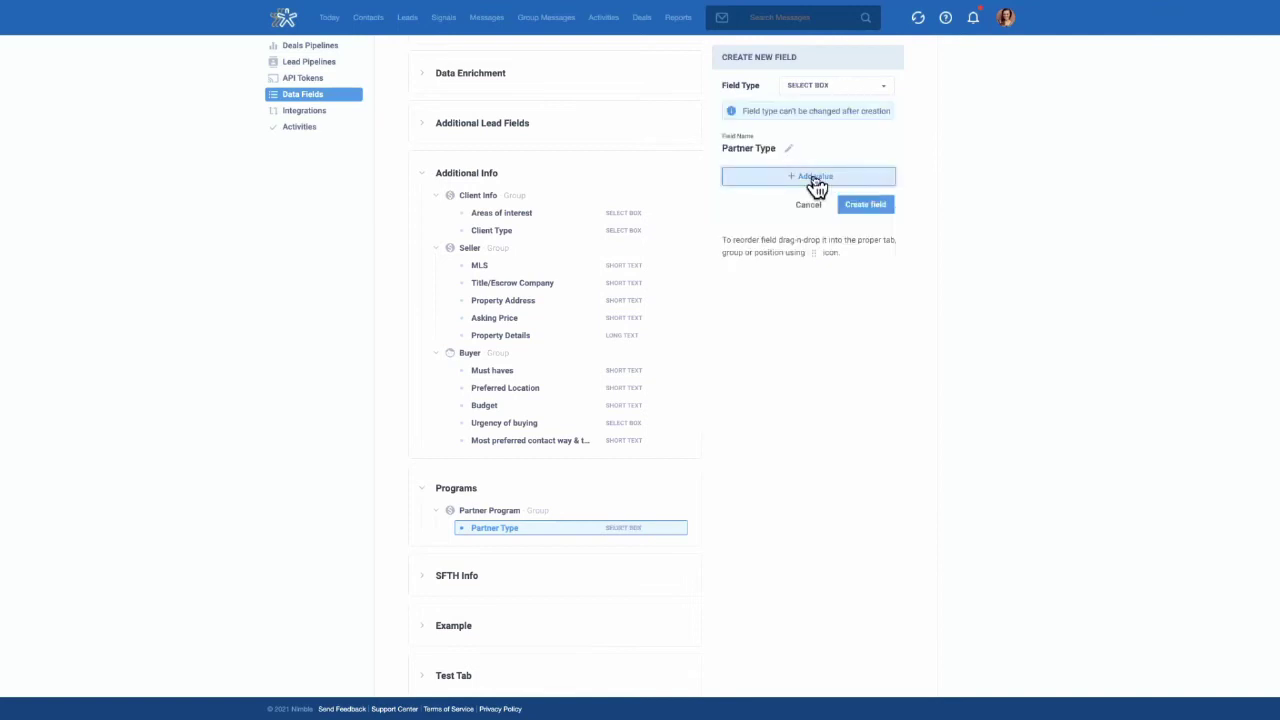
# Give the Partner Type field the values Direct, Referral and Microsoft Partner, and create the field.
pyautogui.click(817, 178)
pyautogui.hotkey('shift', 'Left')
pyautogui.hotkey('shift', 'Left')
pyautogui.hotkey('shift', 'Left')
pyautogui.hotkey('shift', 'Left')
pyautogui.hotkey('shift', 'Left')
pyautogui.hotkey('shift', 'Left')
pyautogui.hotkey('shift', 'Left')
pyautogui.hotkey('shift', 'Left')
pyautogui.hotkey('shift', 'Left')
pyautogui.hotkey('shift', 'Left')
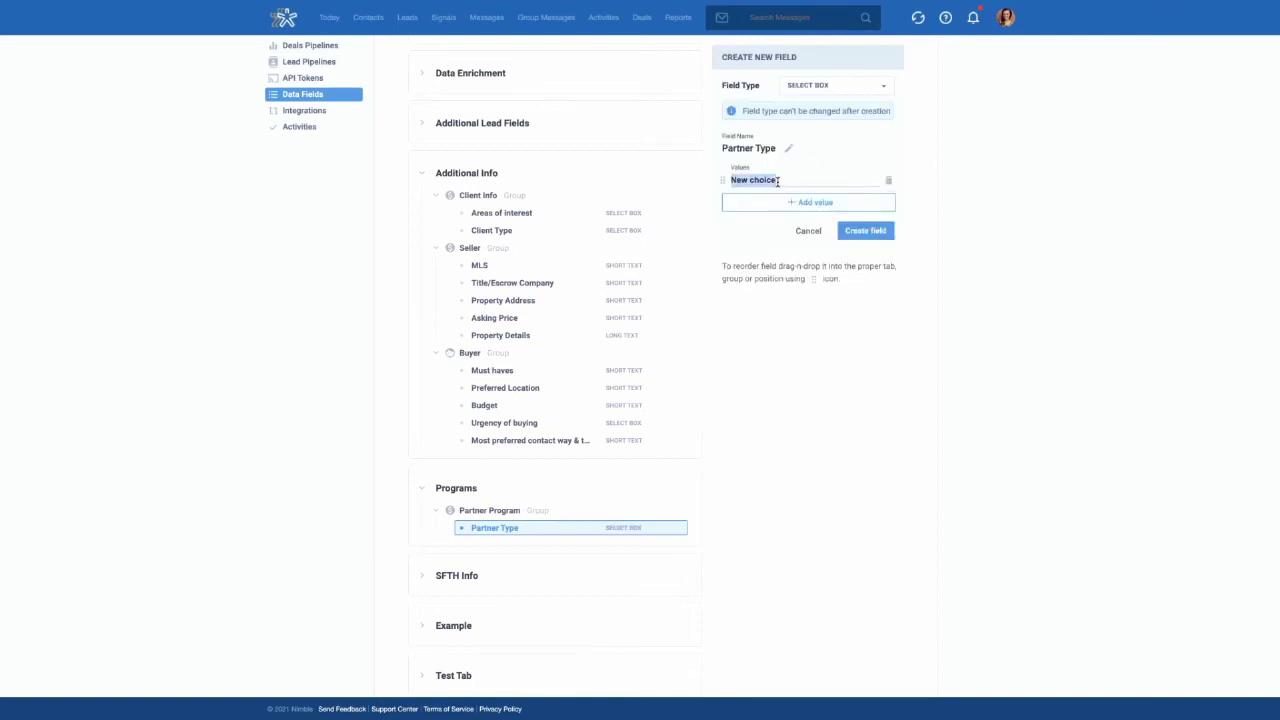
pyautogui.write('Direct')
pyautogui.click(850, 203)
pyautogui.tripleClick(767, 205)
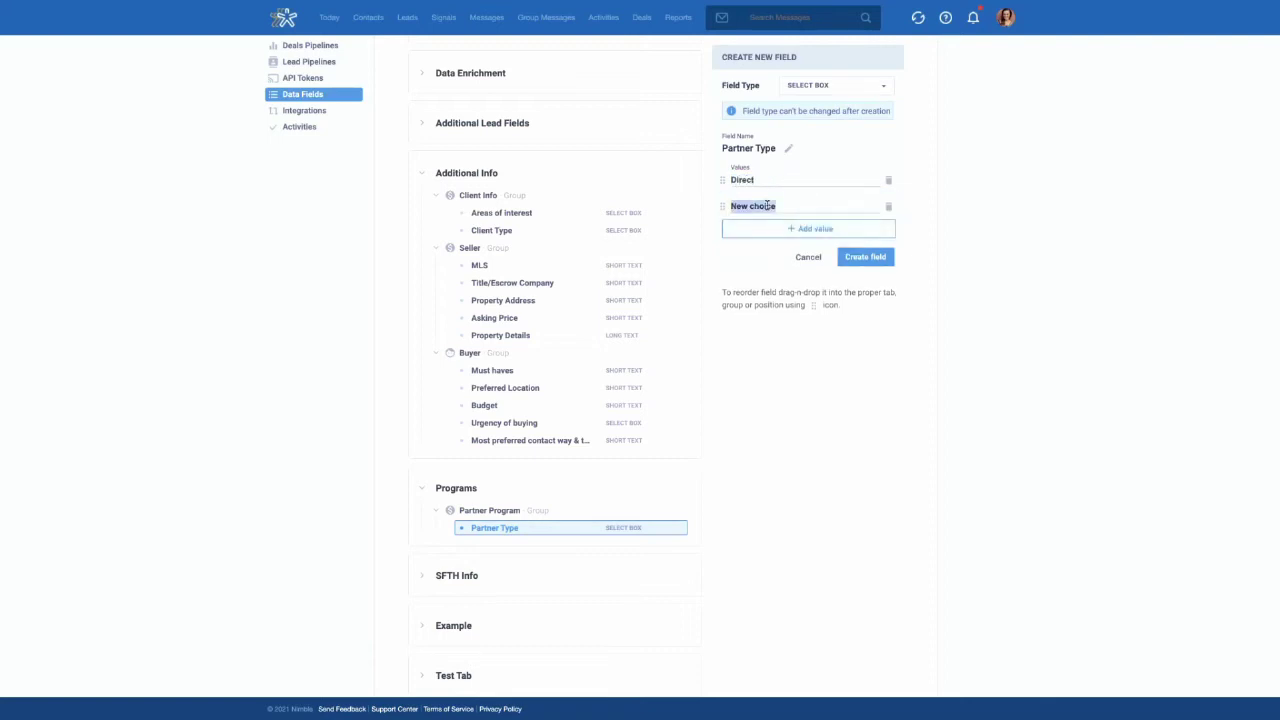
pyautogui.write('Referral')
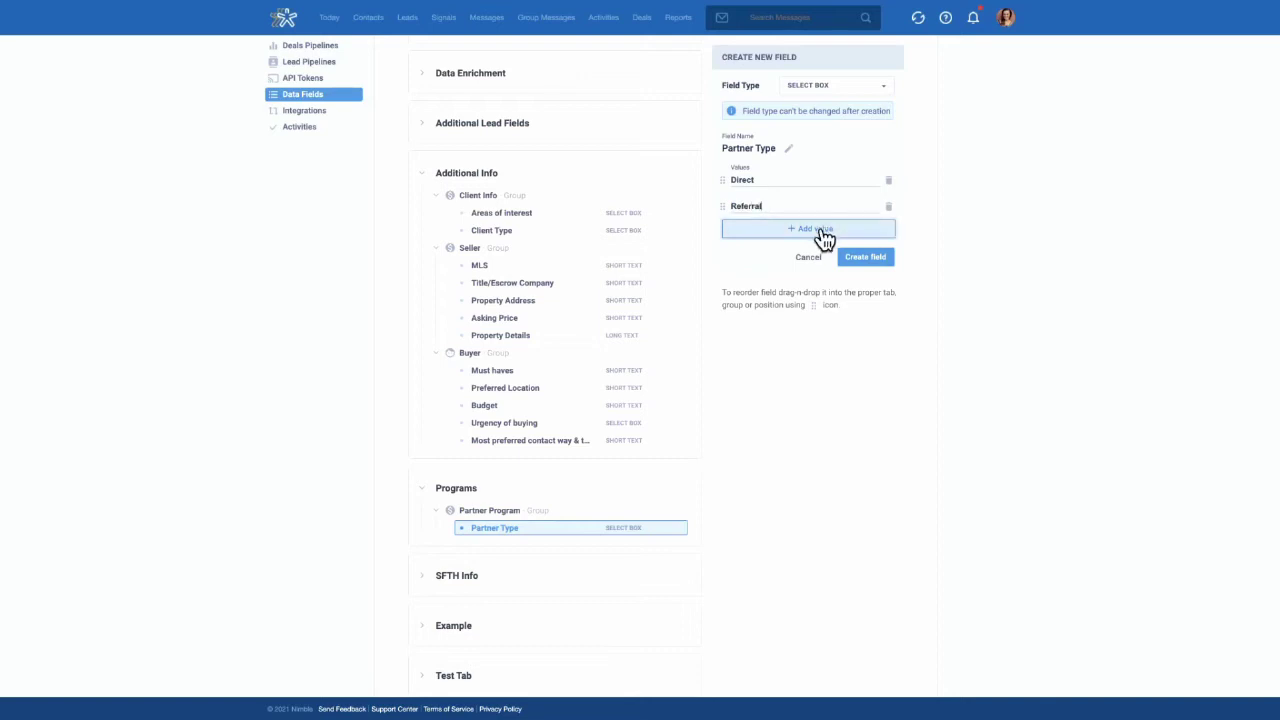
pyautogui.click(826, 230)
pyautogui.tripleClick(766, 231)
pyautogui.write('Microsoft Partner')
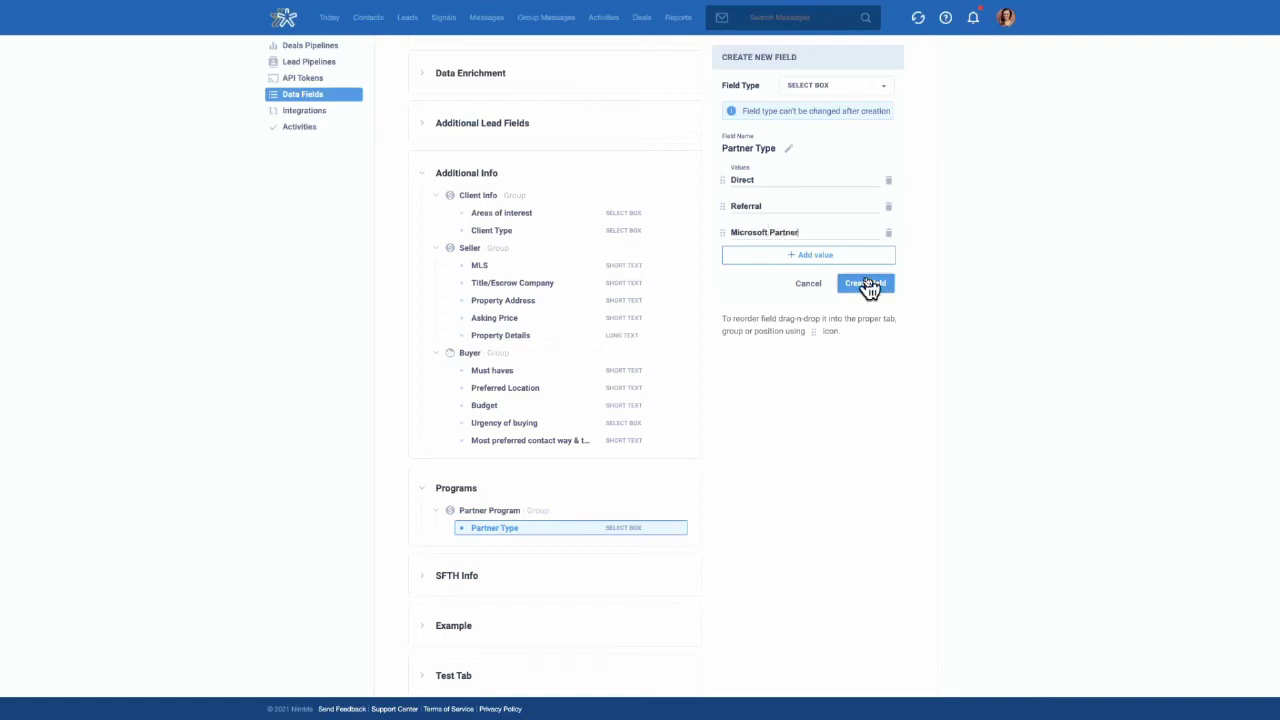
pyautogui.click(870, 292)
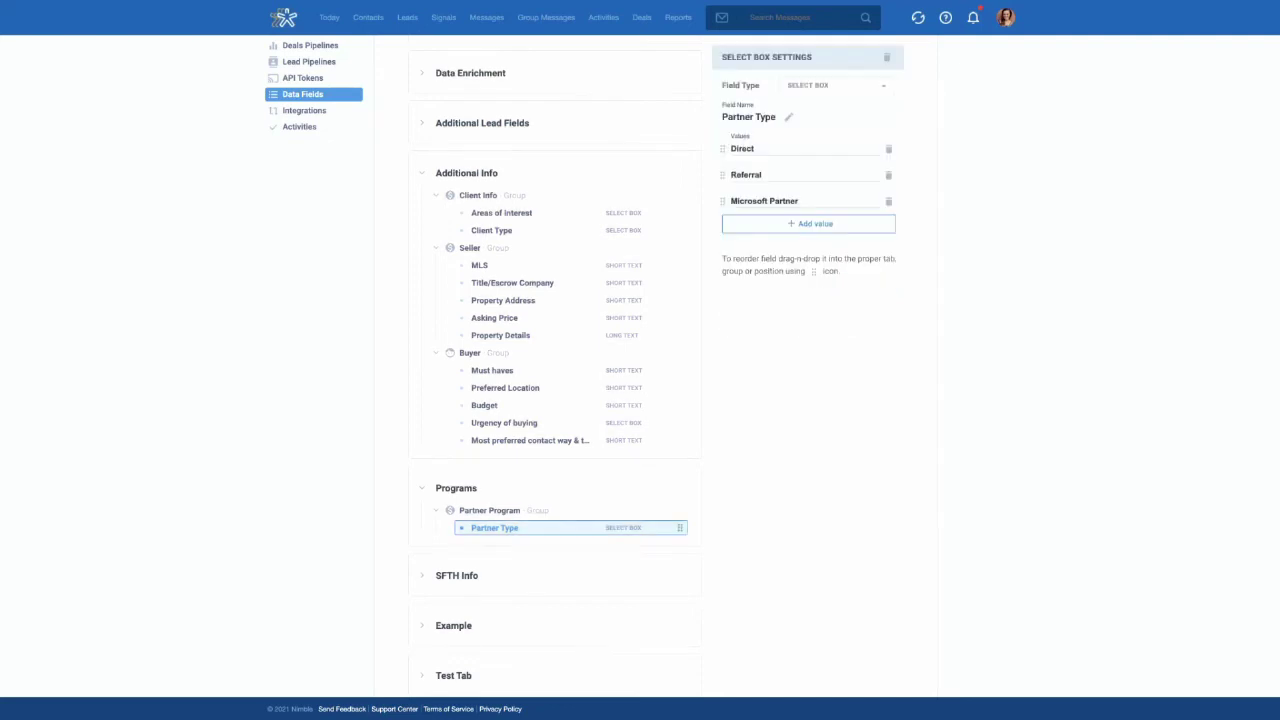
# Create a Short Text field named Industry (Partner) in the Partner Program group.
pyautogui.click(650, 495)
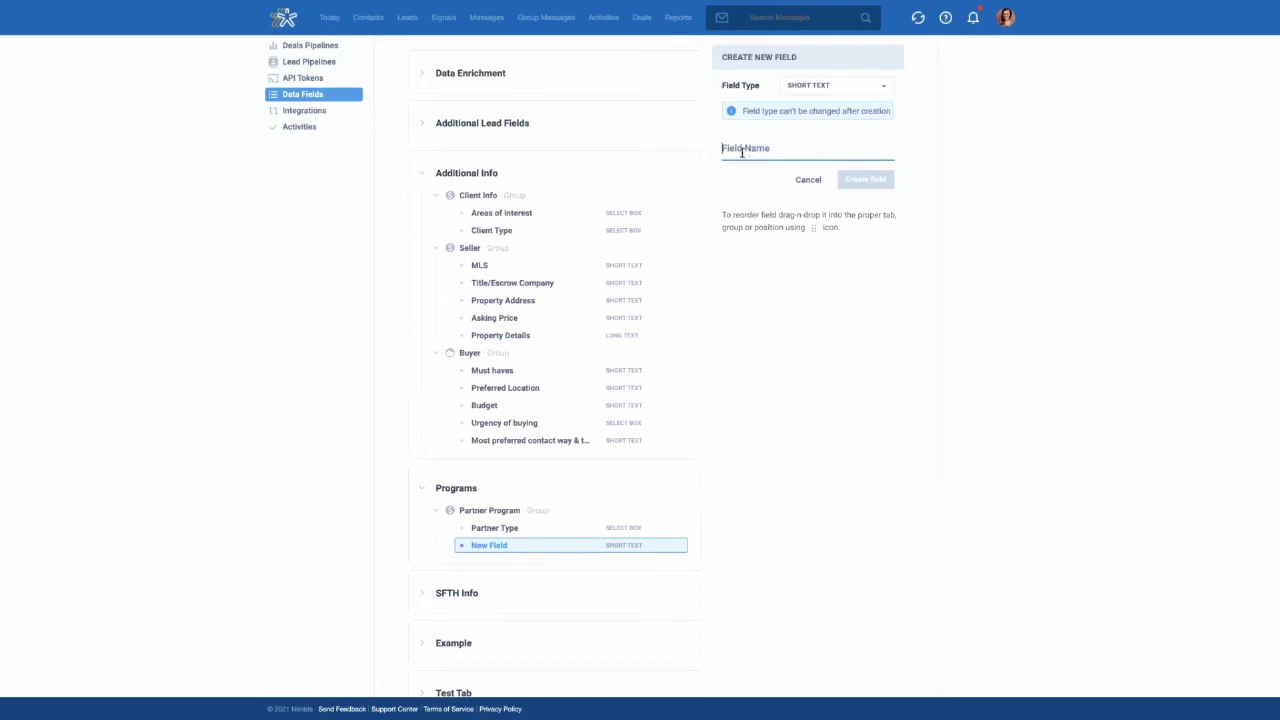
pyautogui.write('Industry')
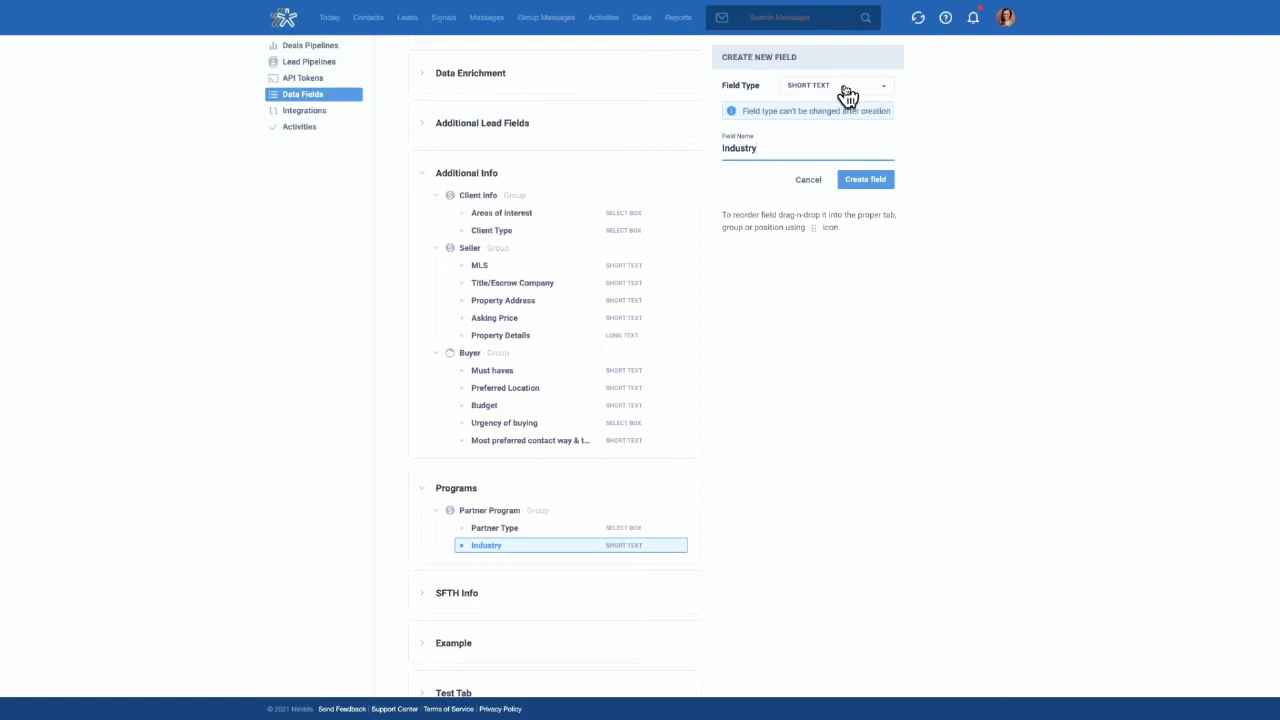
pyautogui.click(845, 90)
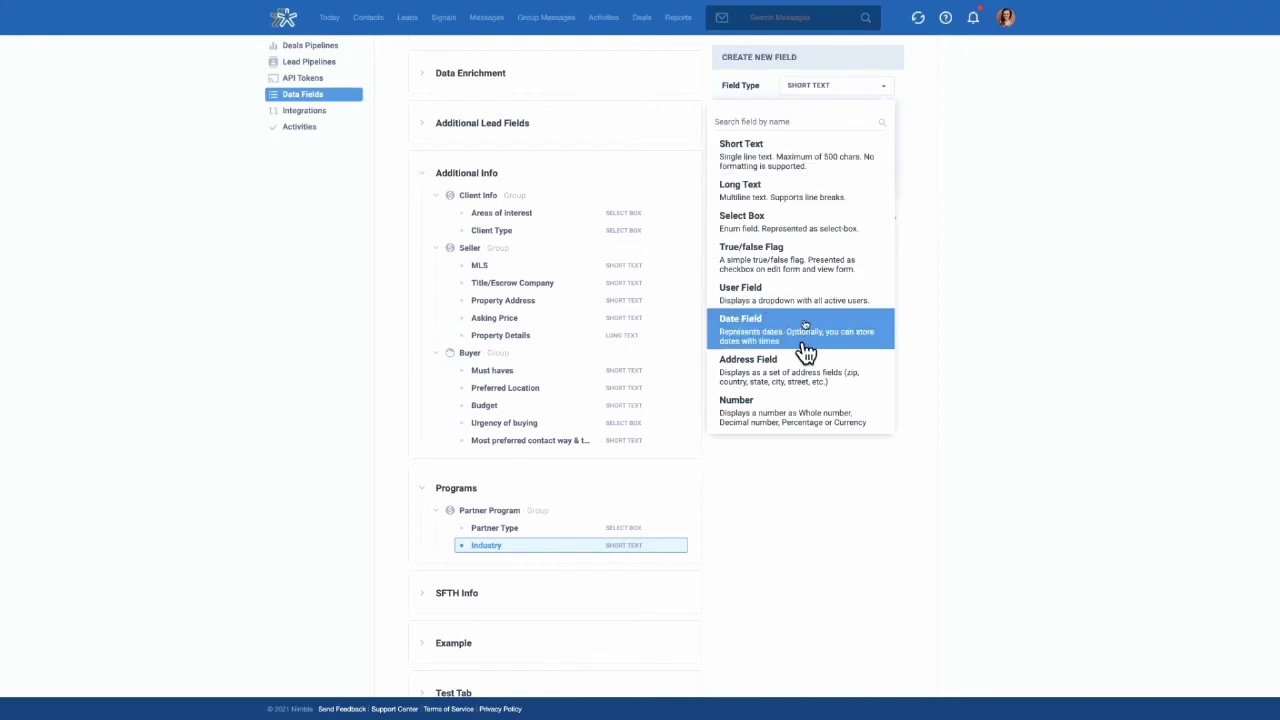
pyautogui.click(880, 88)
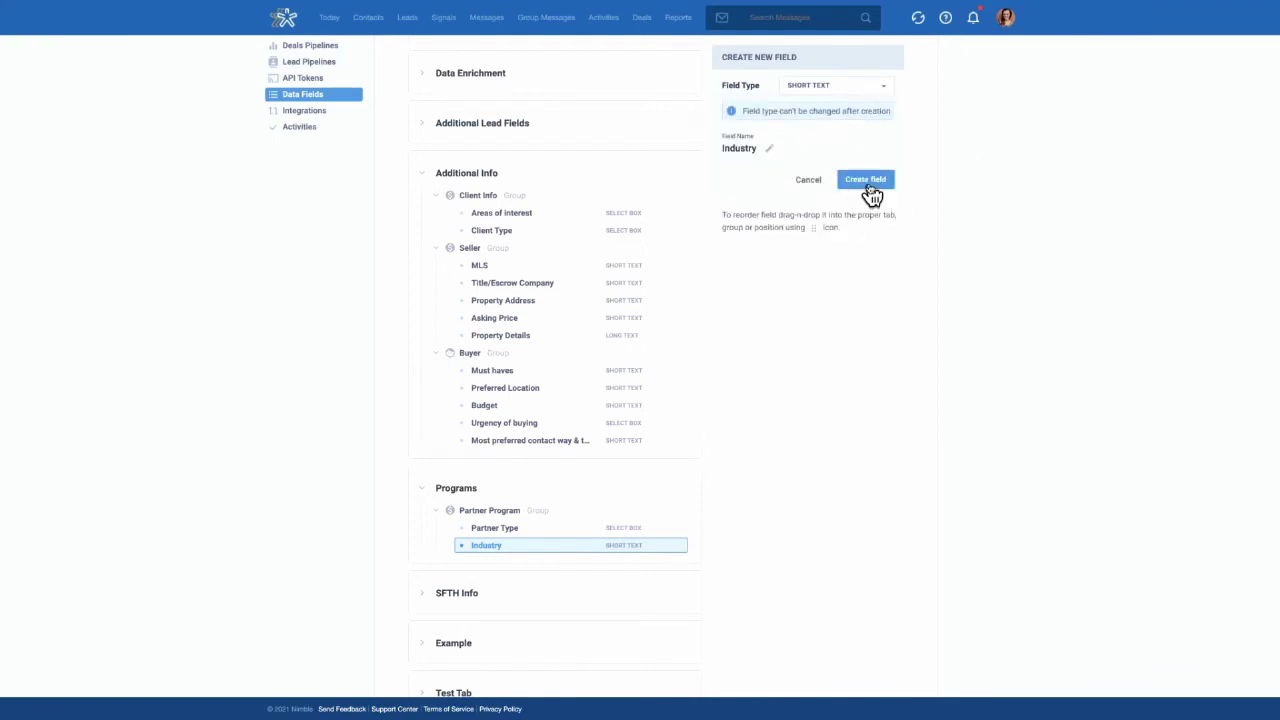
pyautogui.click(871, 190)
pyautogui.click(770, 152)
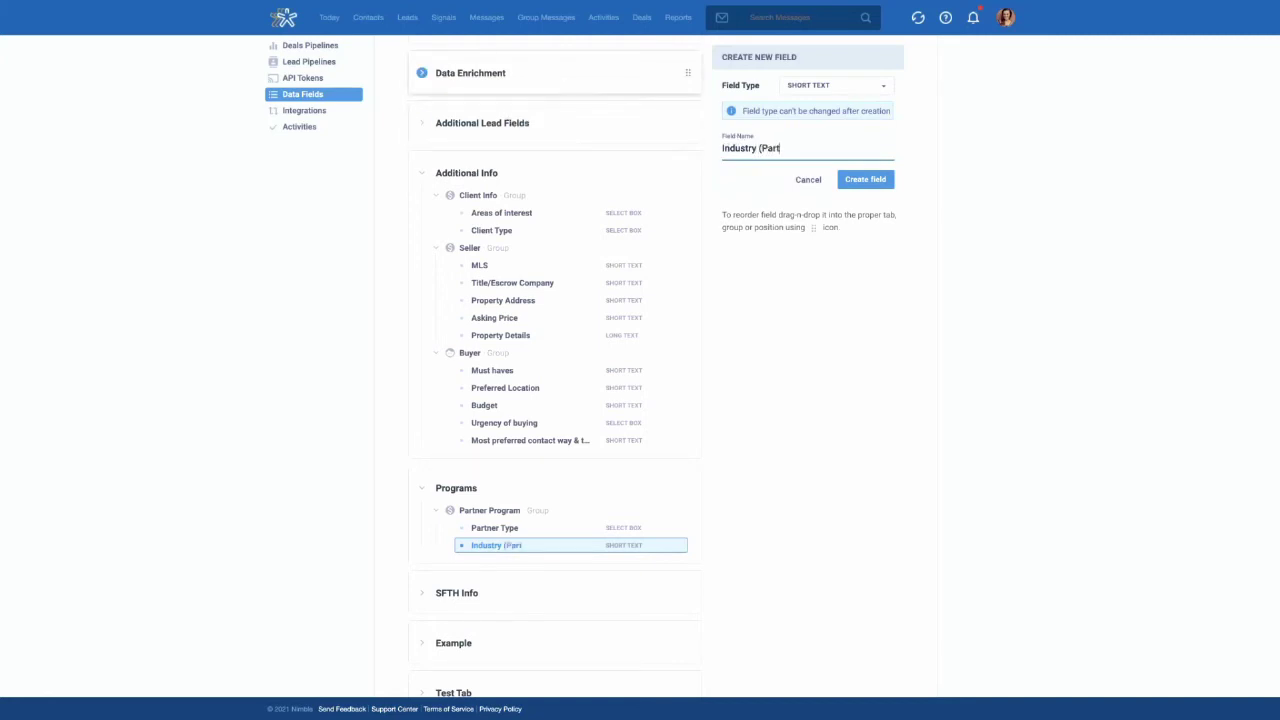
pyautogui.write('(Partner)')
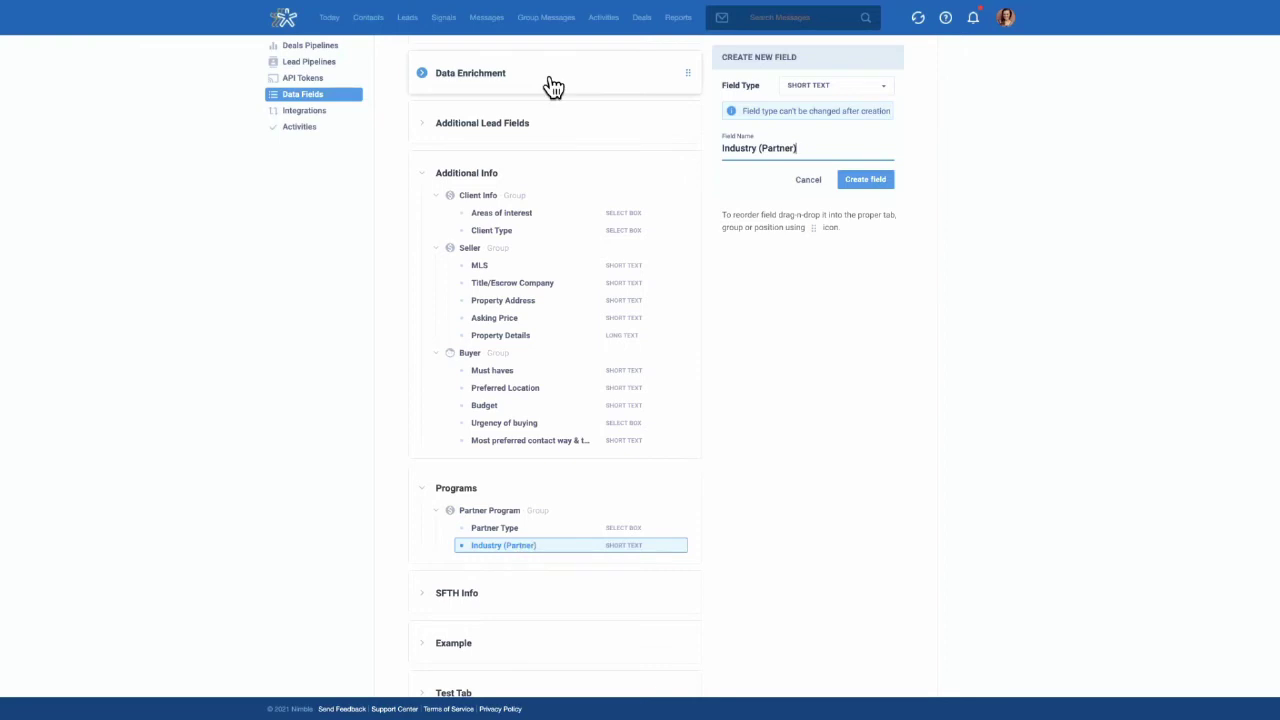
pyautogui.click(866, 180)
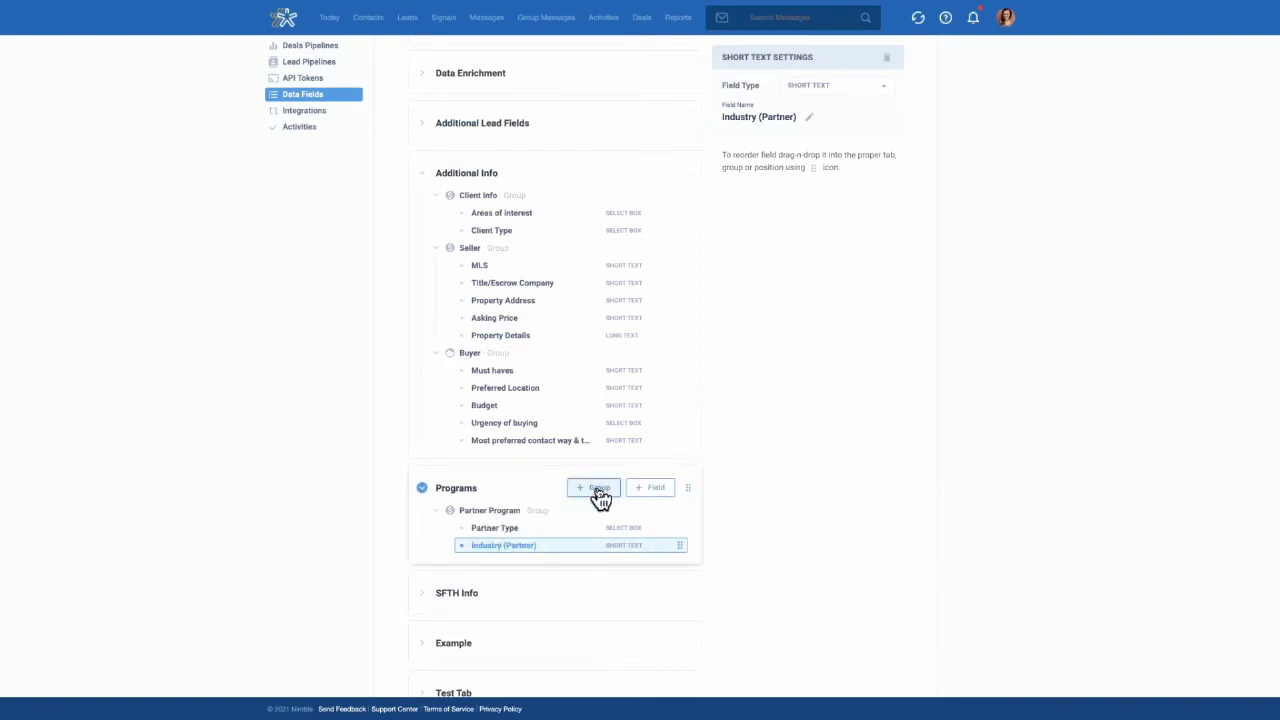
# Add a second group named Influencer Program to the Programs tab.
pyautogui.click(598, 490)
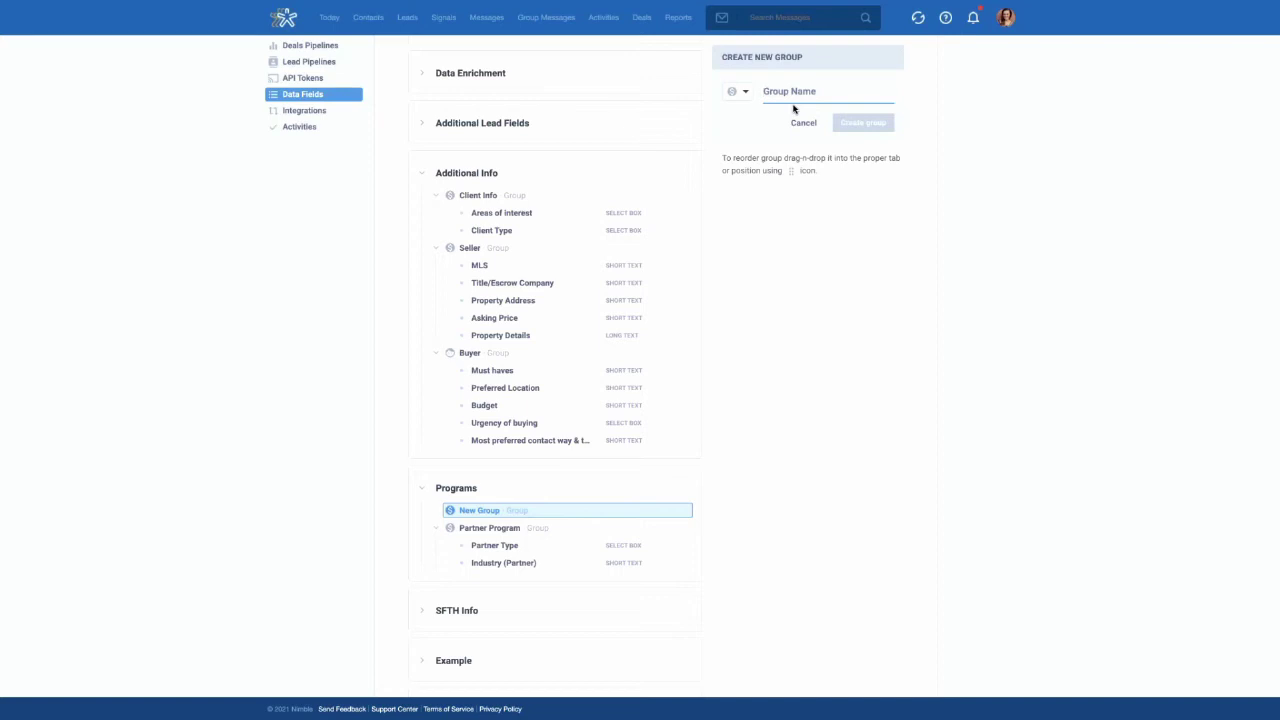
pyautogui.write('Influence')
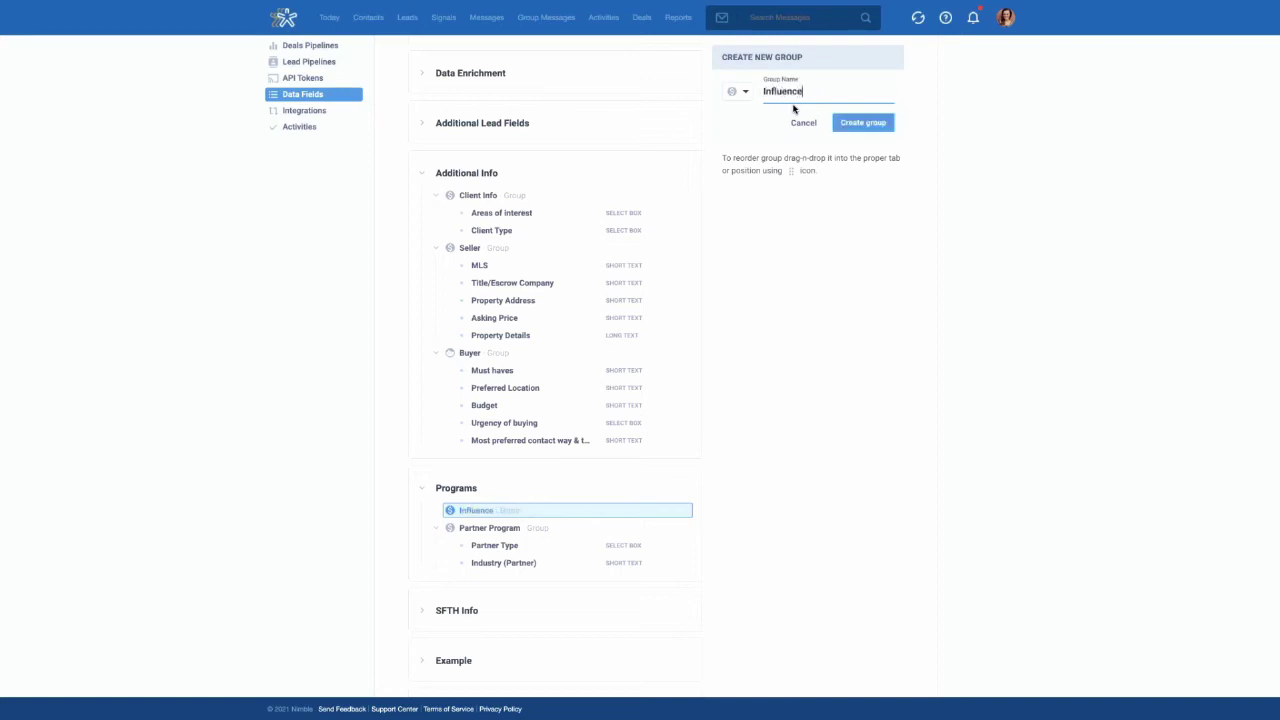
pyautogui.write('r Program')
pyautogui.click(862, 122)
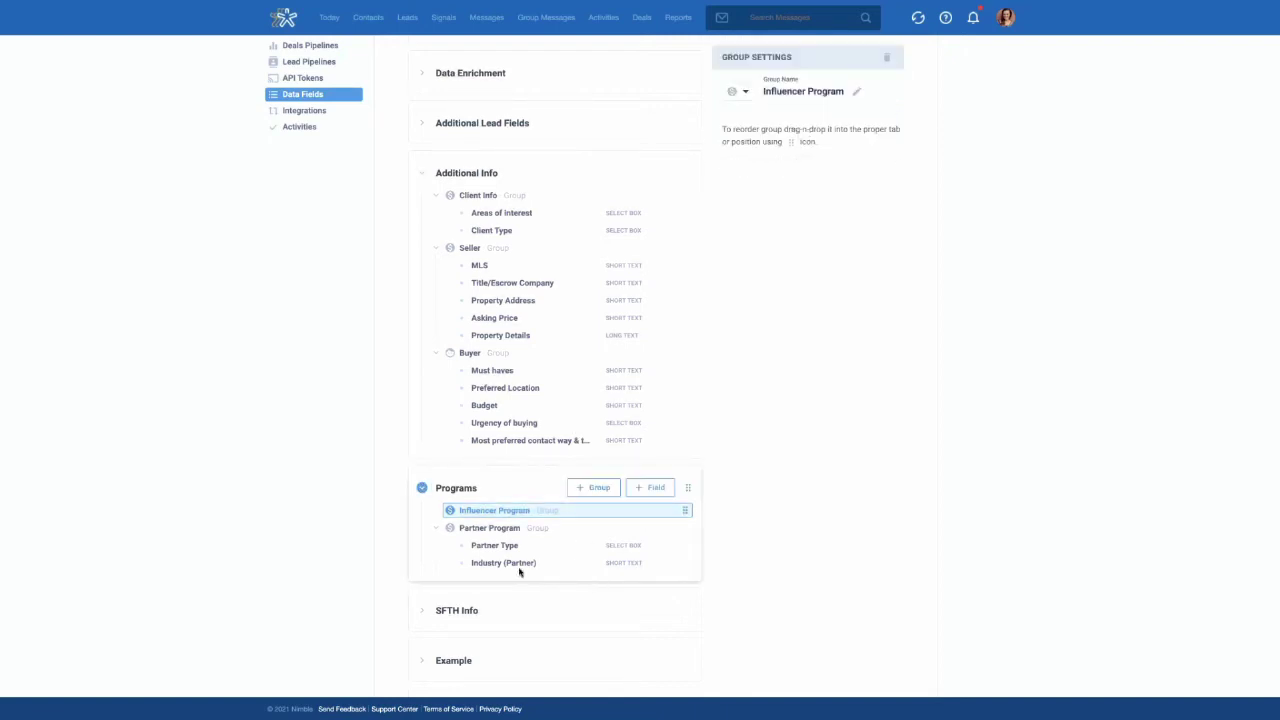
# Create a Select Box field named Podcast in the Influencer Program group, with the values Yes and No.
pyautogui.click(648, 488)
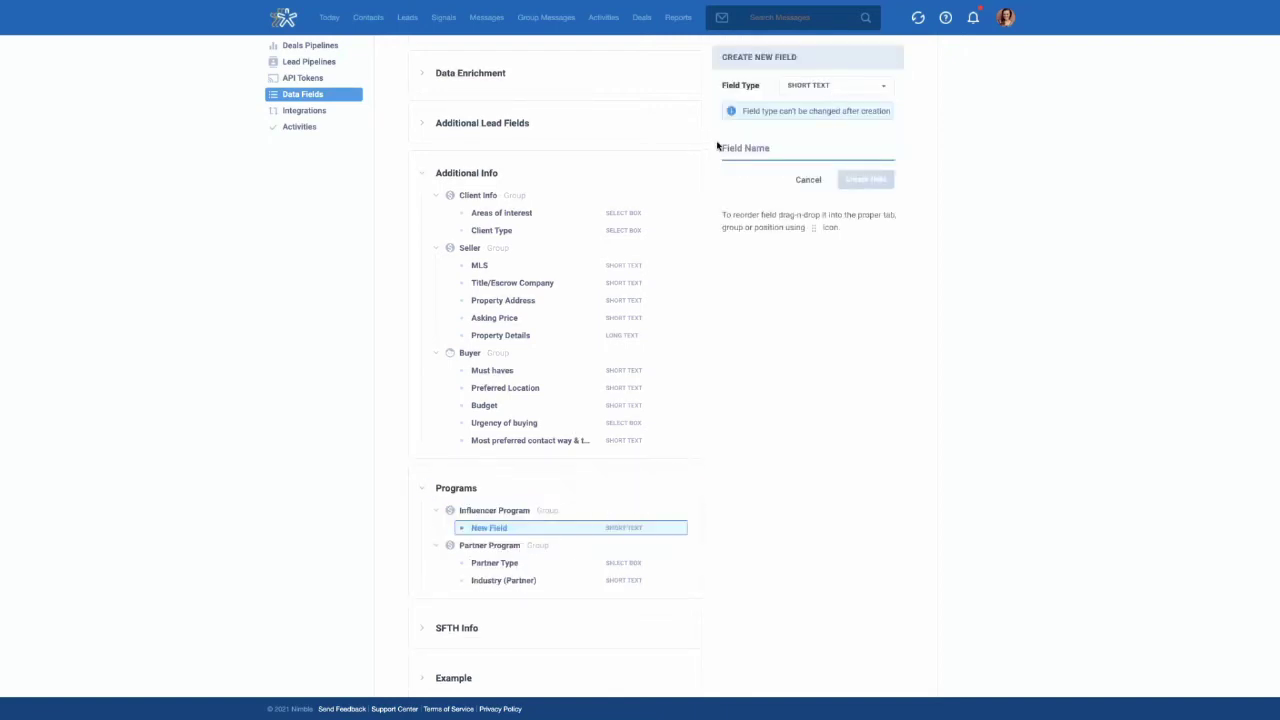
pyautogui.write('Podcast')
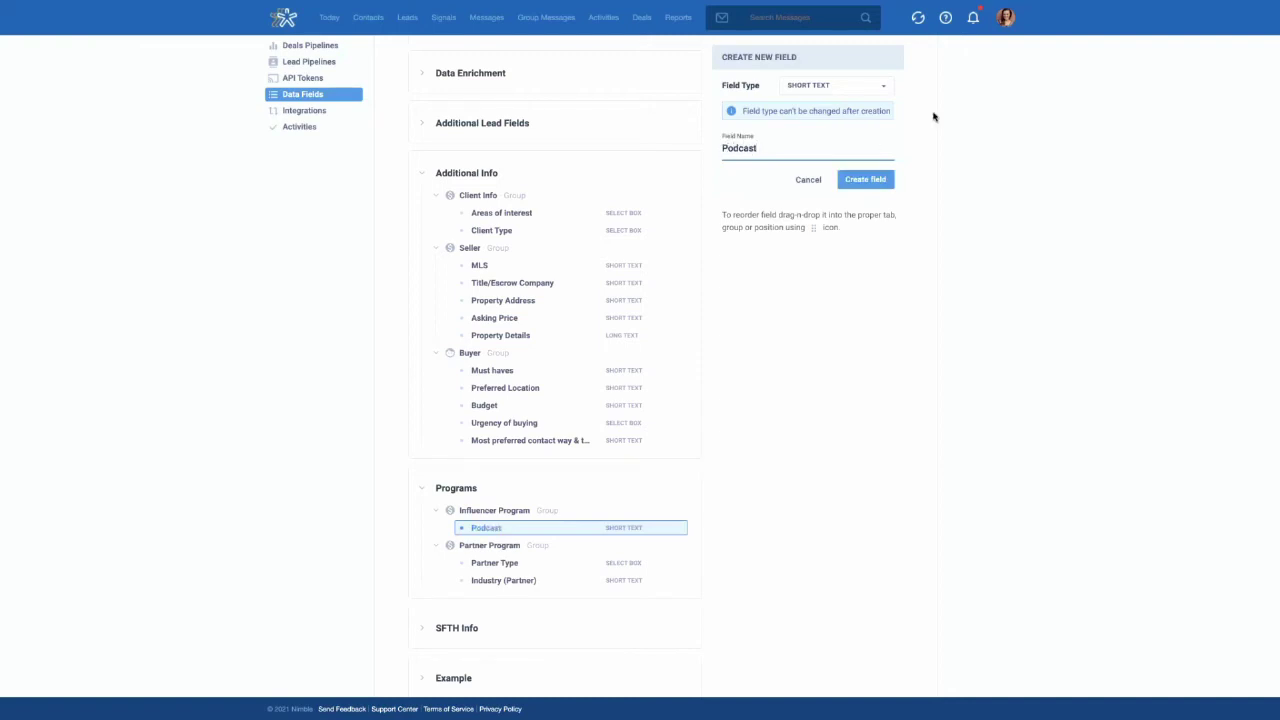
pyautogui.click(840, 92)
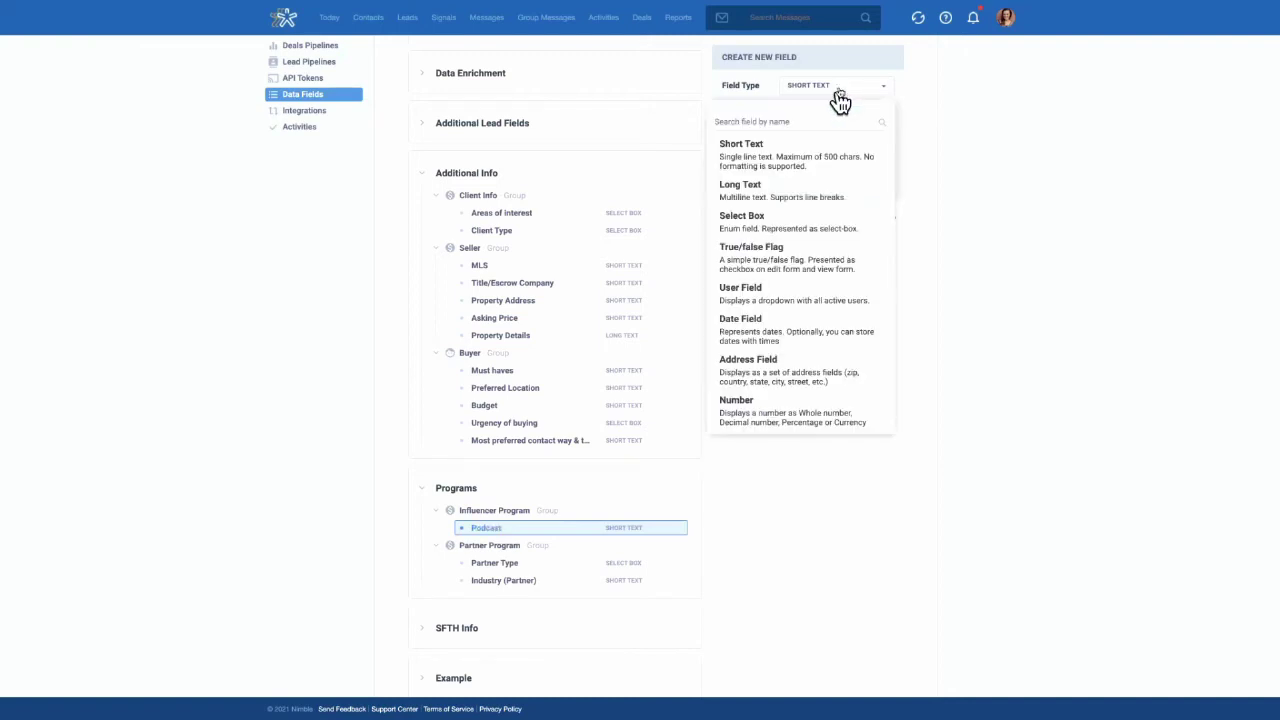
pyautogui.click(815, 220)
pyautogui.click(814, 177)
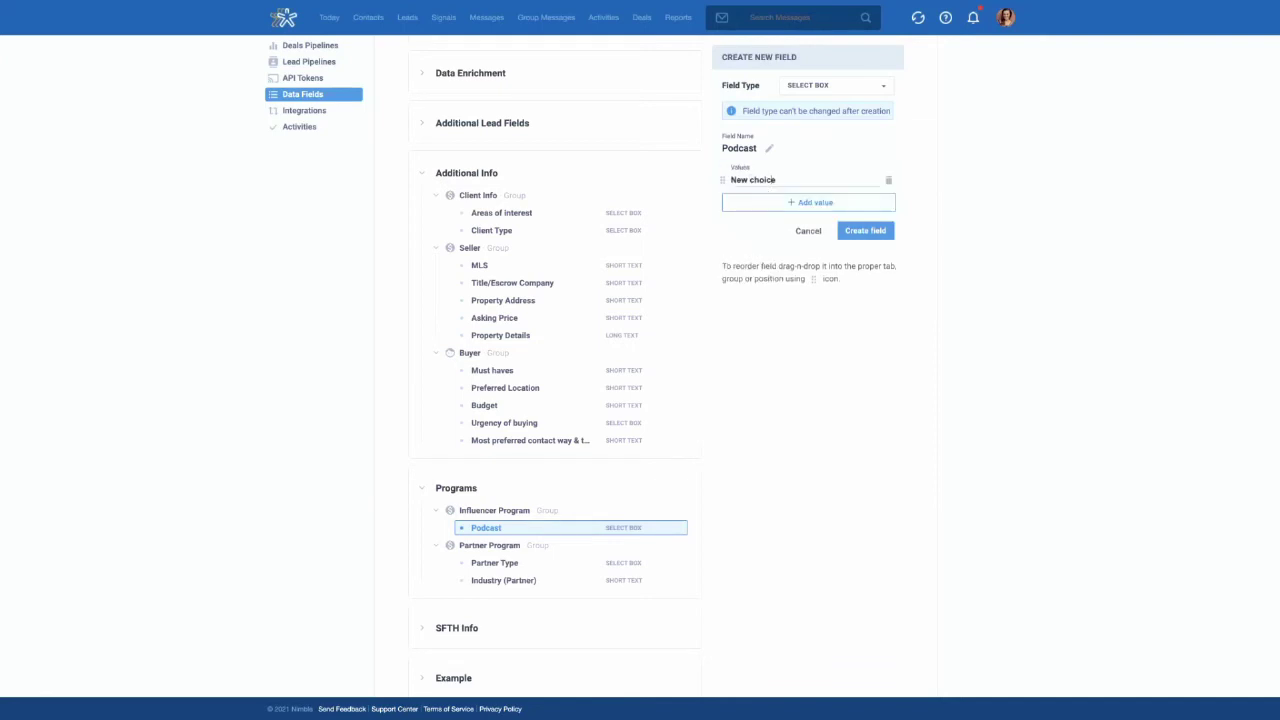
pyautogui.tripleClick(774, 179)
pyautogui.write('Yes')
pyautogui.click(808, 201)
pyautogui.tripleClick(779, 205)
pyautogui.write('No')
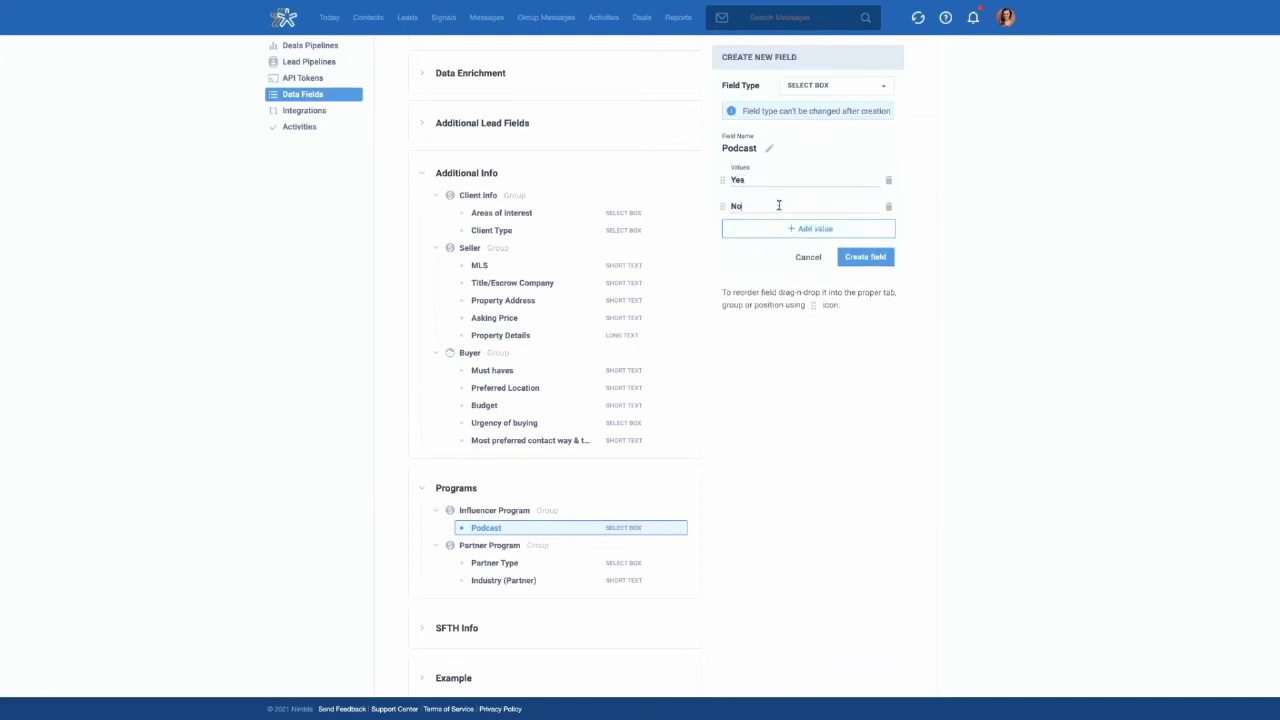
pyautogui.click(866, 259)
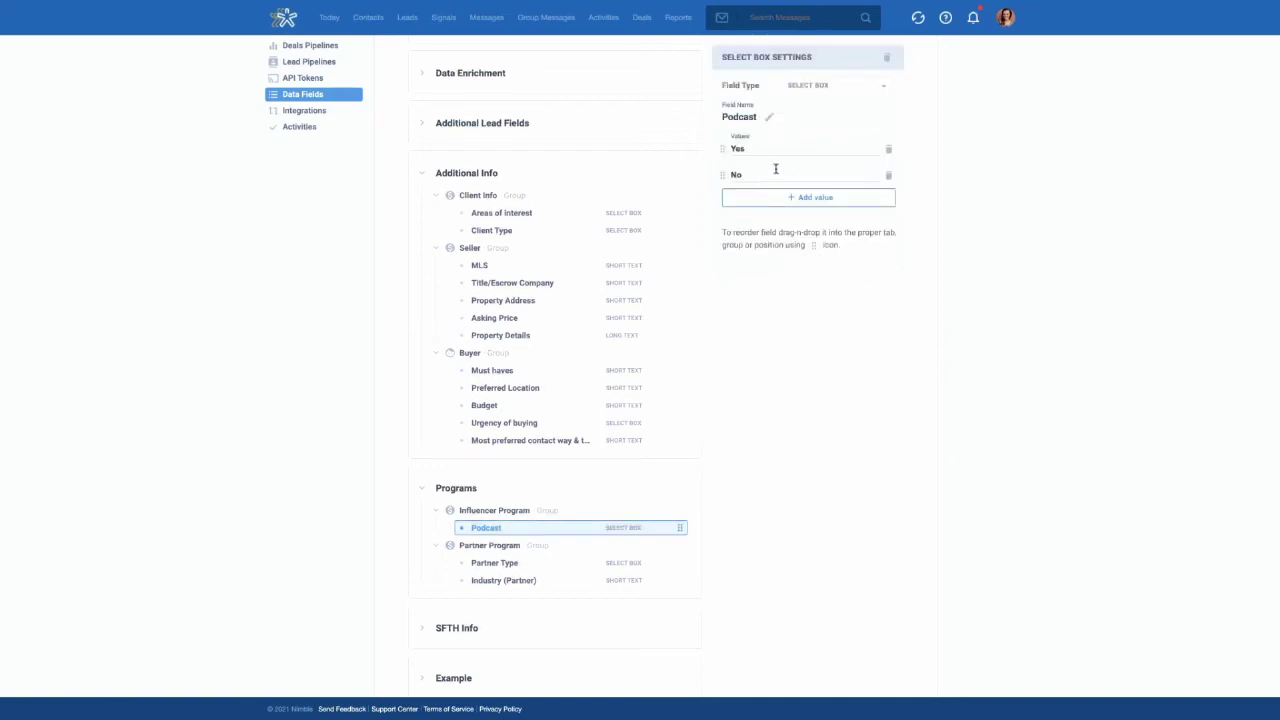
# Create a Short Text field named Podcast URL in the Influencer Program group.
pyautogui.scroll(1, 799, 148)
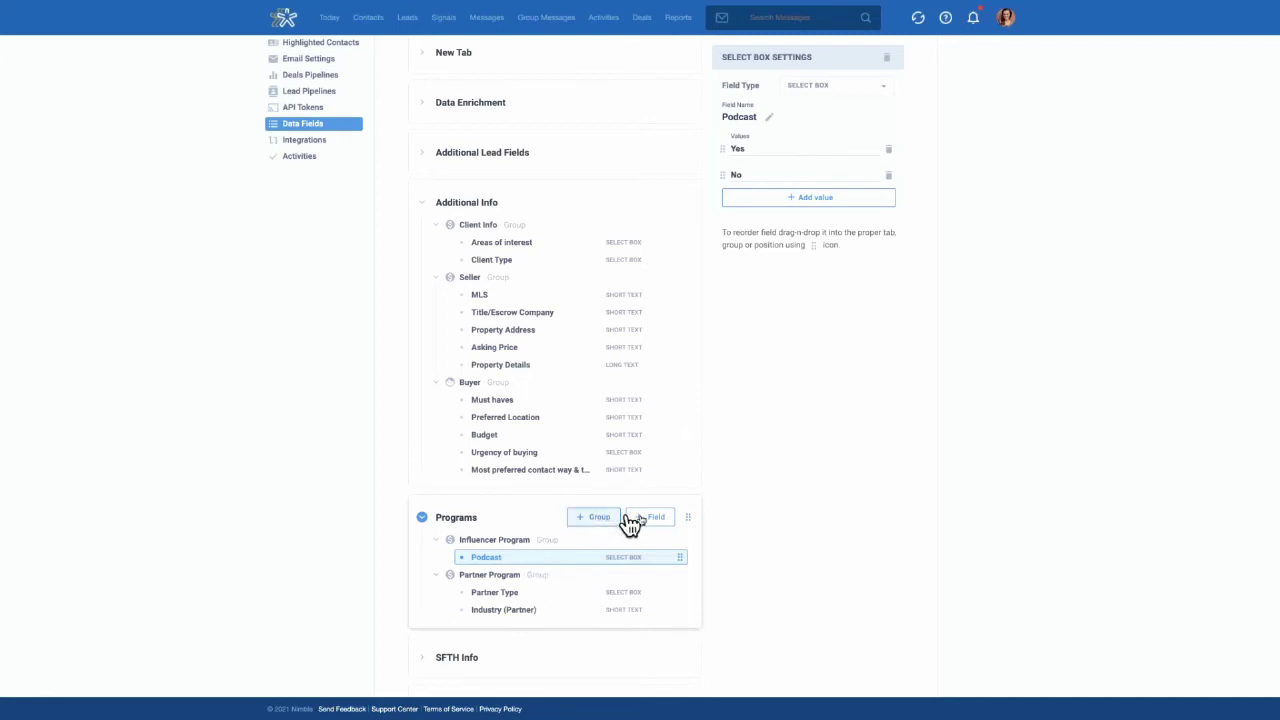
pyautogui.click(645, 520)
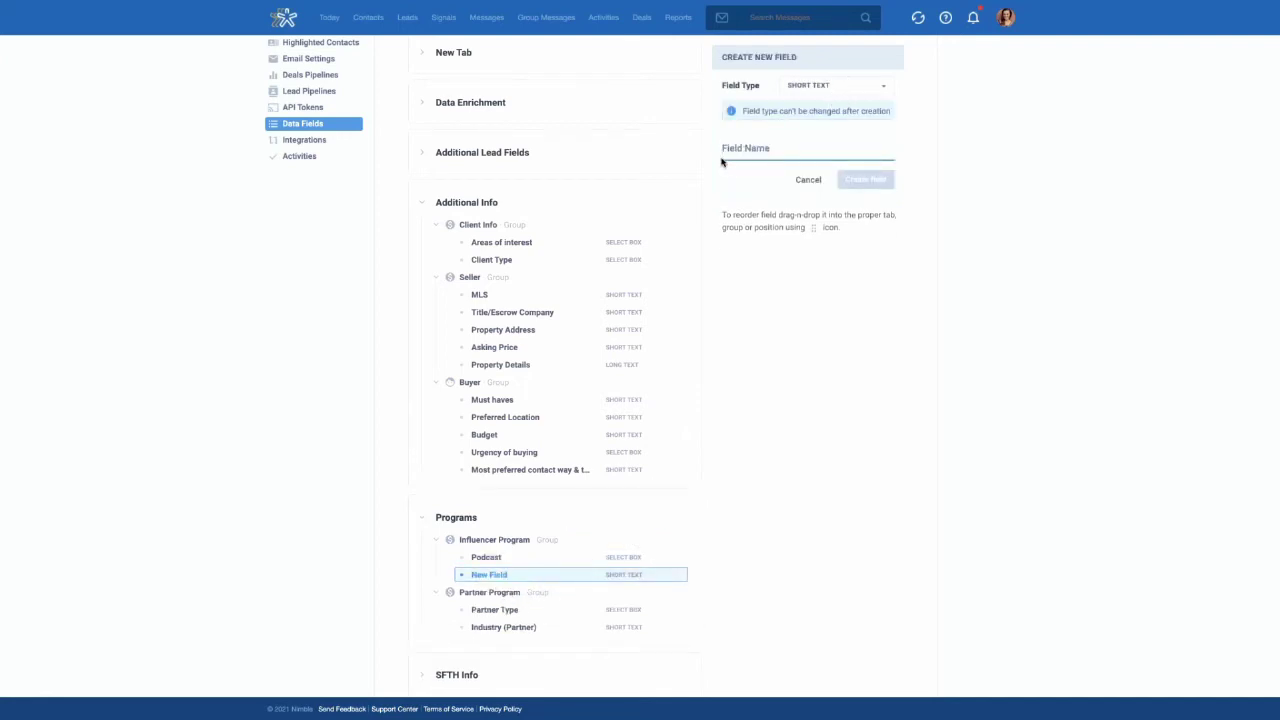
pyautogui.write('Podcast URL')
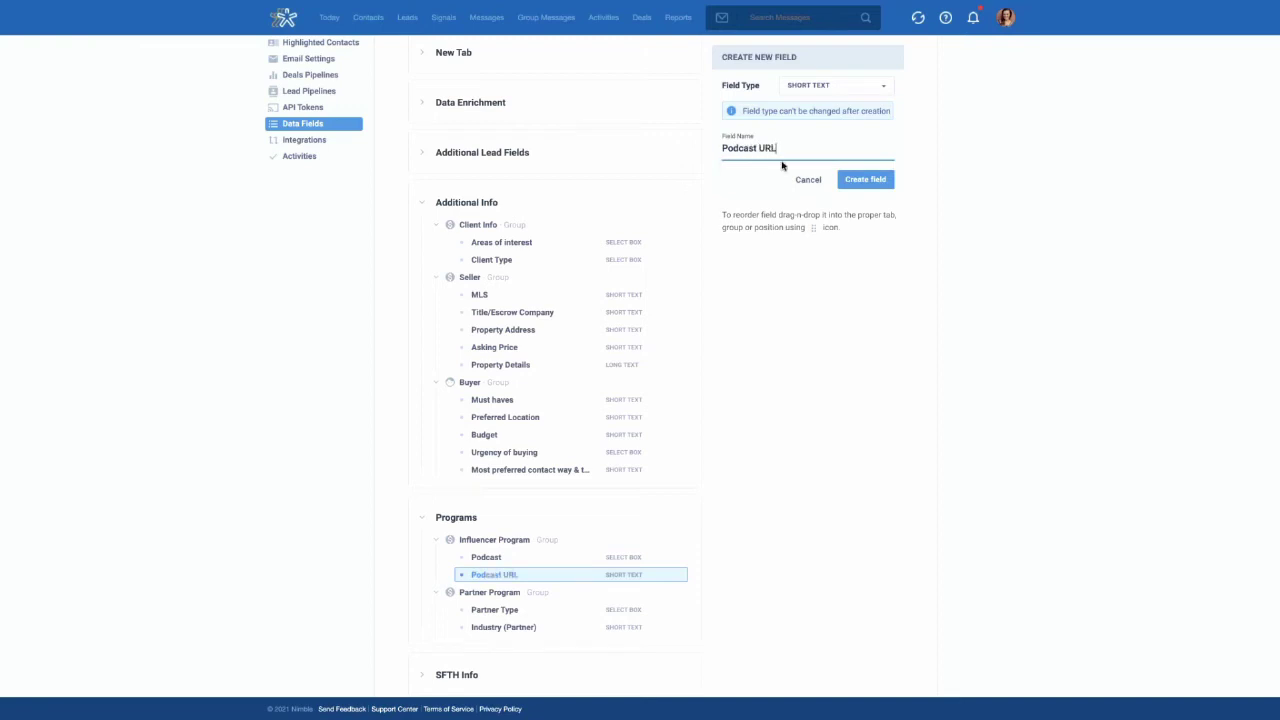
pyautogui.click(868, 182)
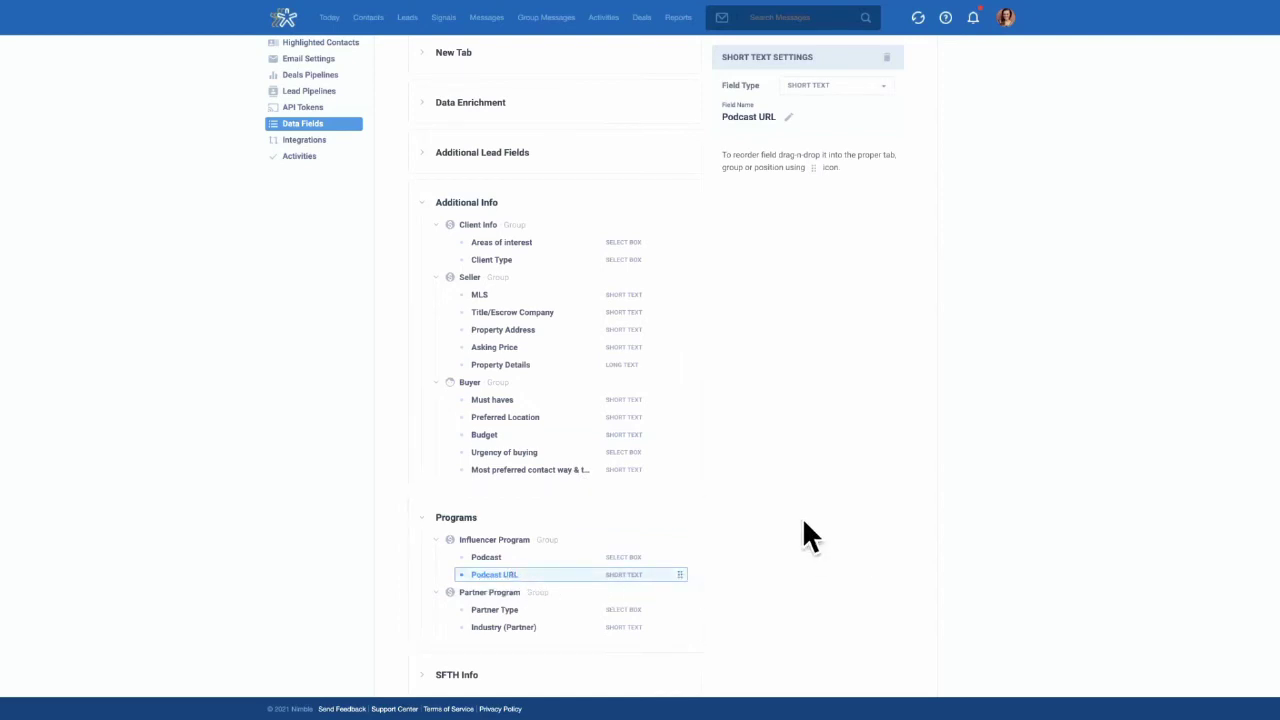
# Start a new field in the Influencer Program group, named Interviewed Team, with the Select Box field type.
pyautogui.scroll(-1, 768, 537)
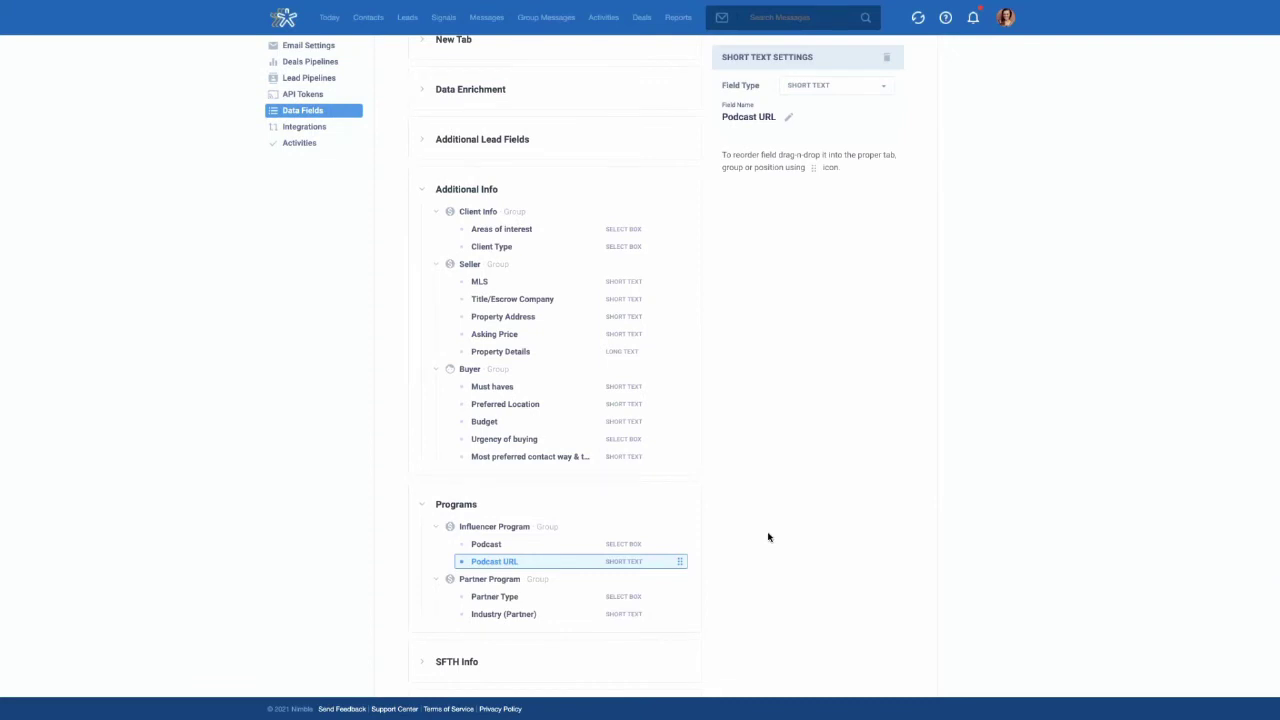
pyautogui.scroll(-1, 768, 537)
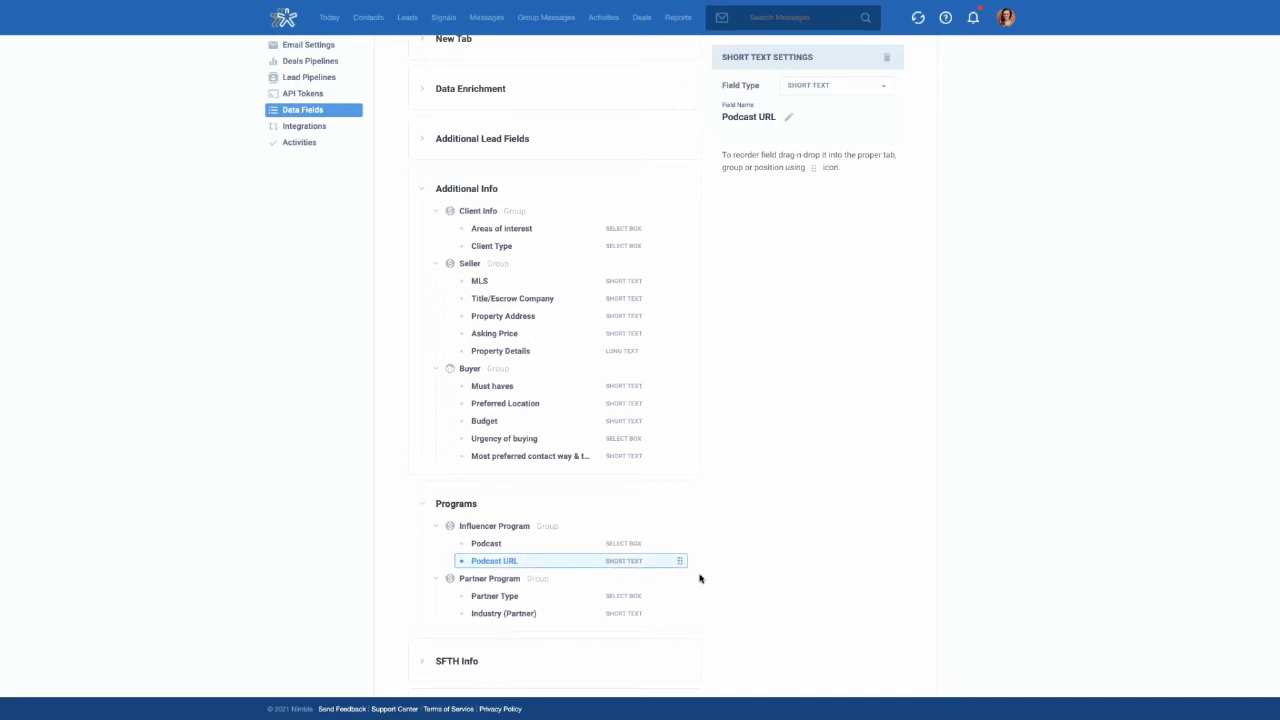
pyautogui.click(650, 503)
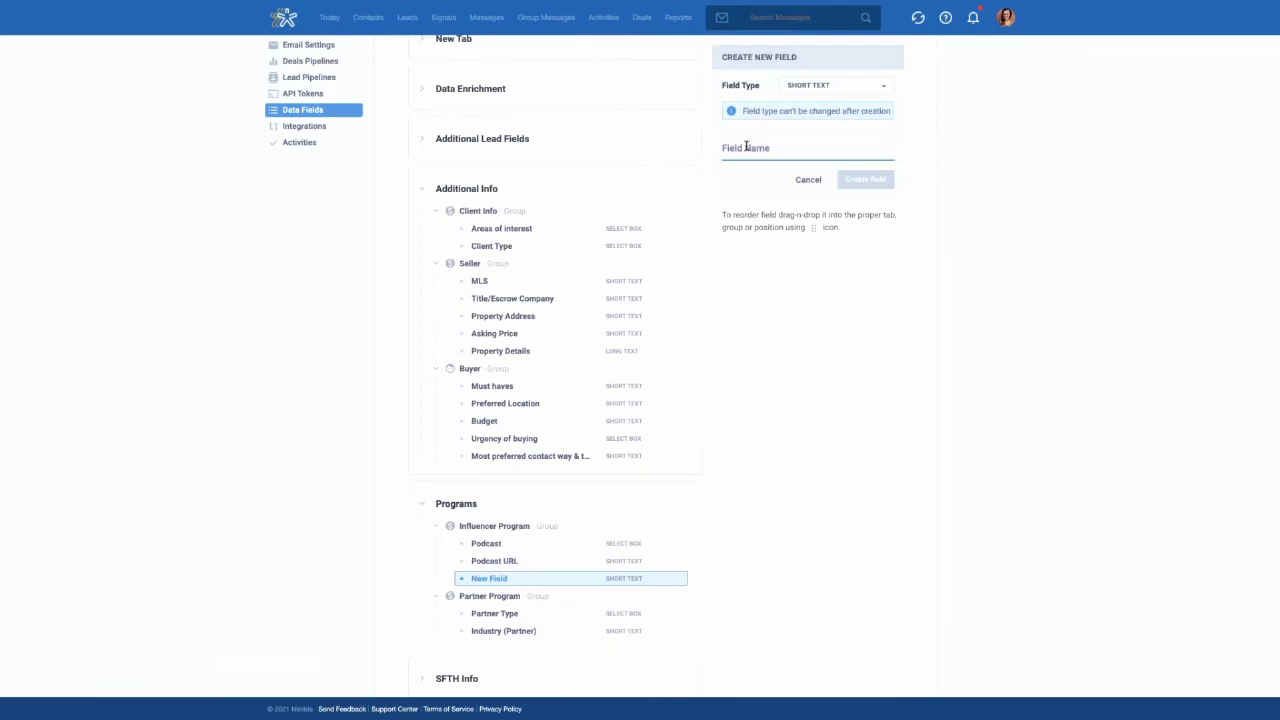
pyautogui.write('Intervewe')
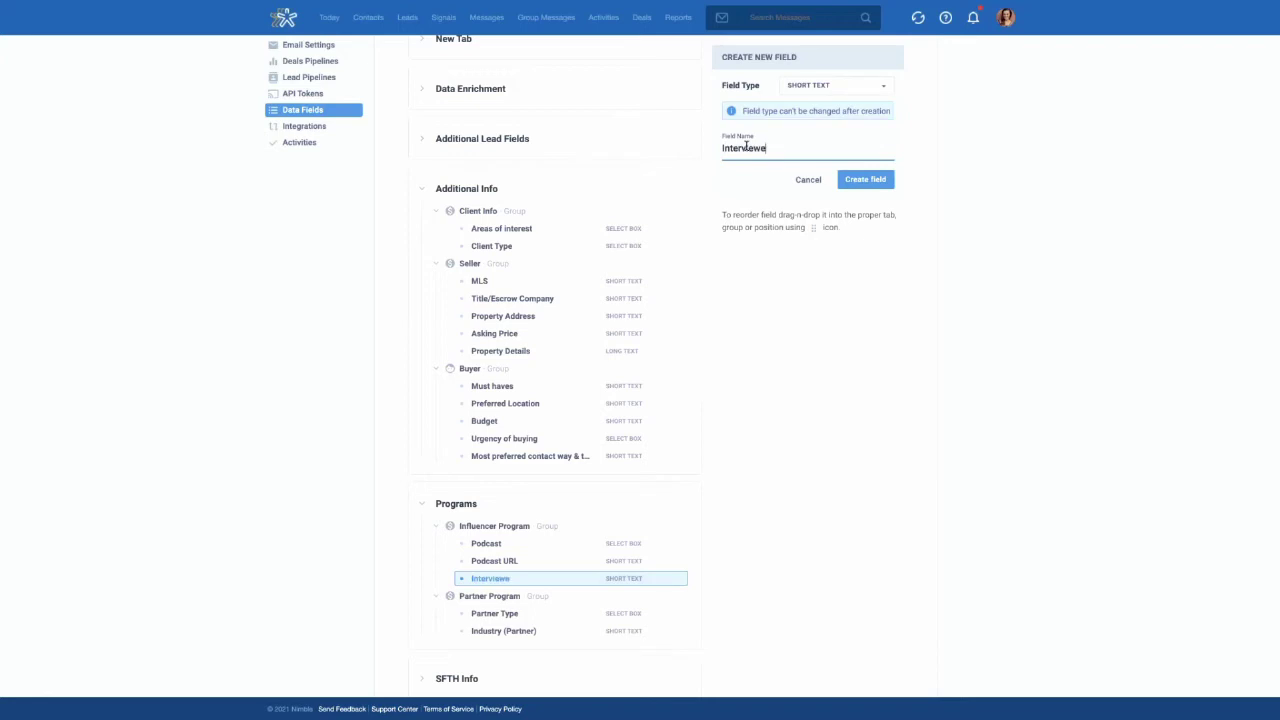
pyautogui.write('am')
pyautogui.click(849, 90)
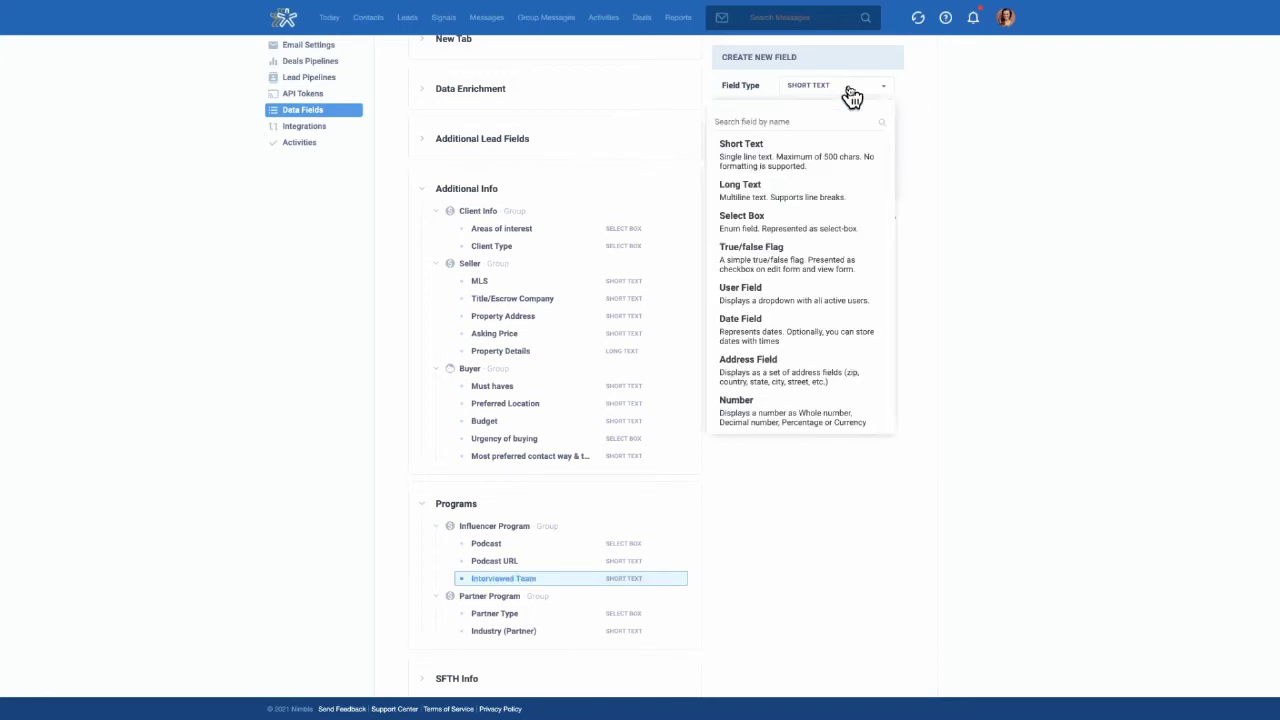
pyautogui.click(800, 228)
# Give the Interviewed Team field the values Yes and No, and create the field.
pyautogui.click(806, 178)
pyautogui.click(786, 204)
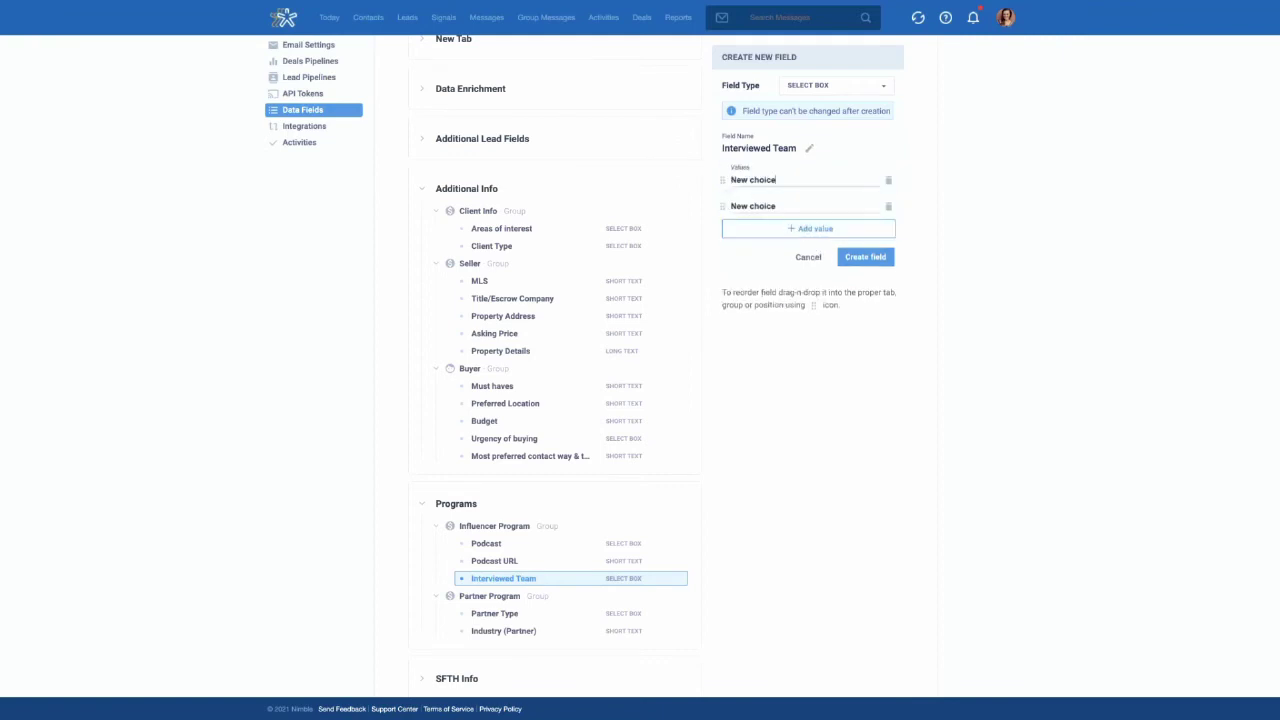
pyautogui.hotkey('ctrl', 'shift', 'Left')
pyautogui.hotkey('ctrl', 'shift', 'Left')
pyautogui.write('Yes')
pyautogui.click(775, 204)
pyautogui.hotkey('ctrl', 'shift', 'Left')
pyautogui.hotkey('ctrl', 'shift', 'Left')
pyautogui.write('No')
pyautogui.click(862, 258)
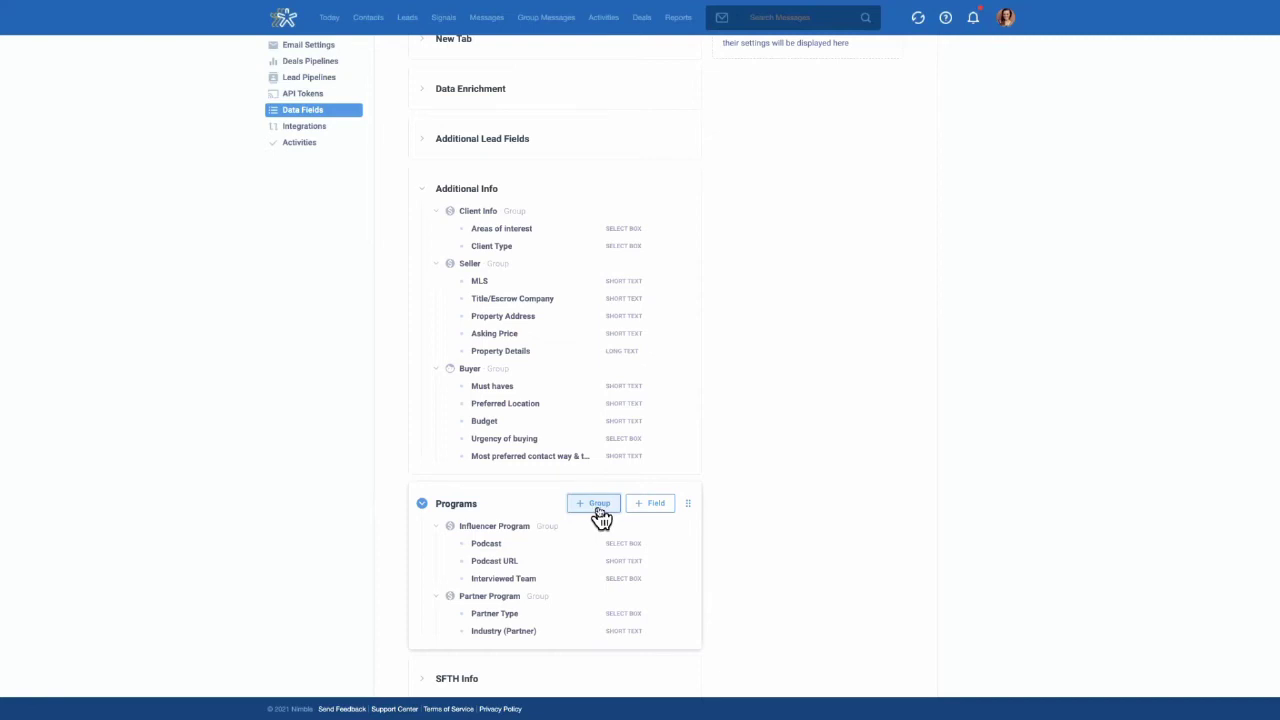
# Add a group named Public Relations to the Programs tab.
pyautogui.click(599, 508)
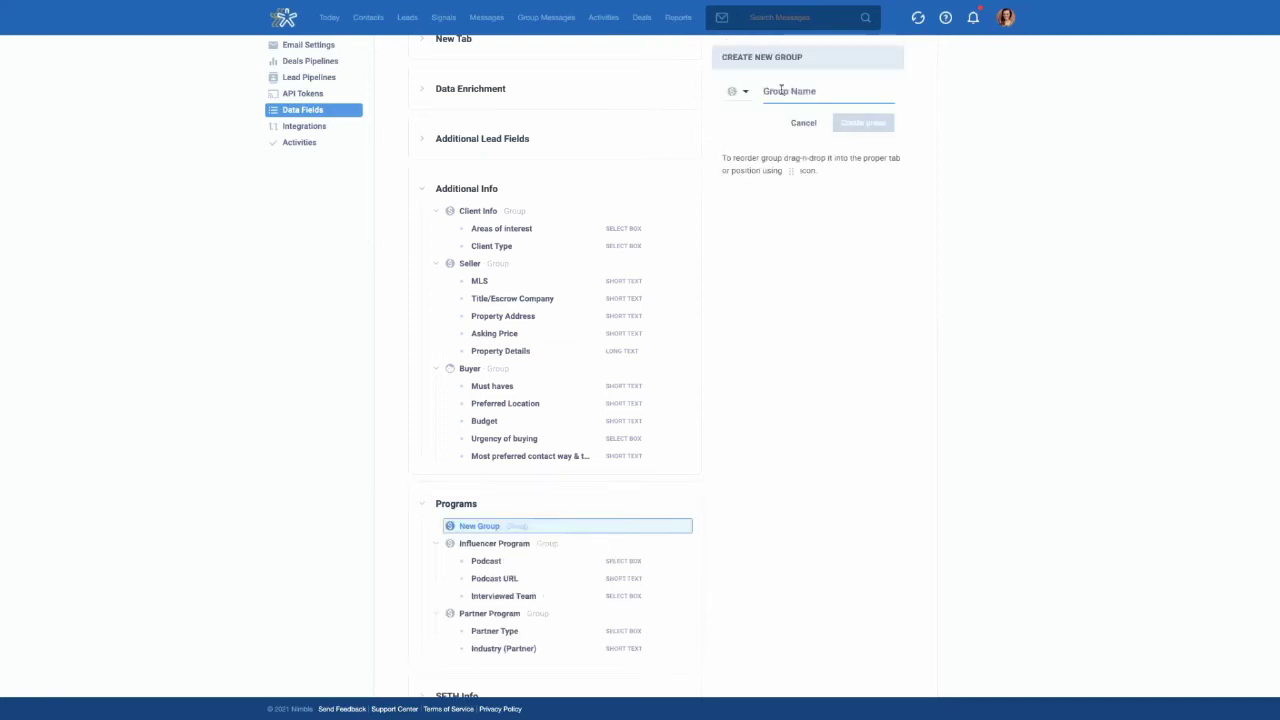
pyautogui.write('Public Relations')
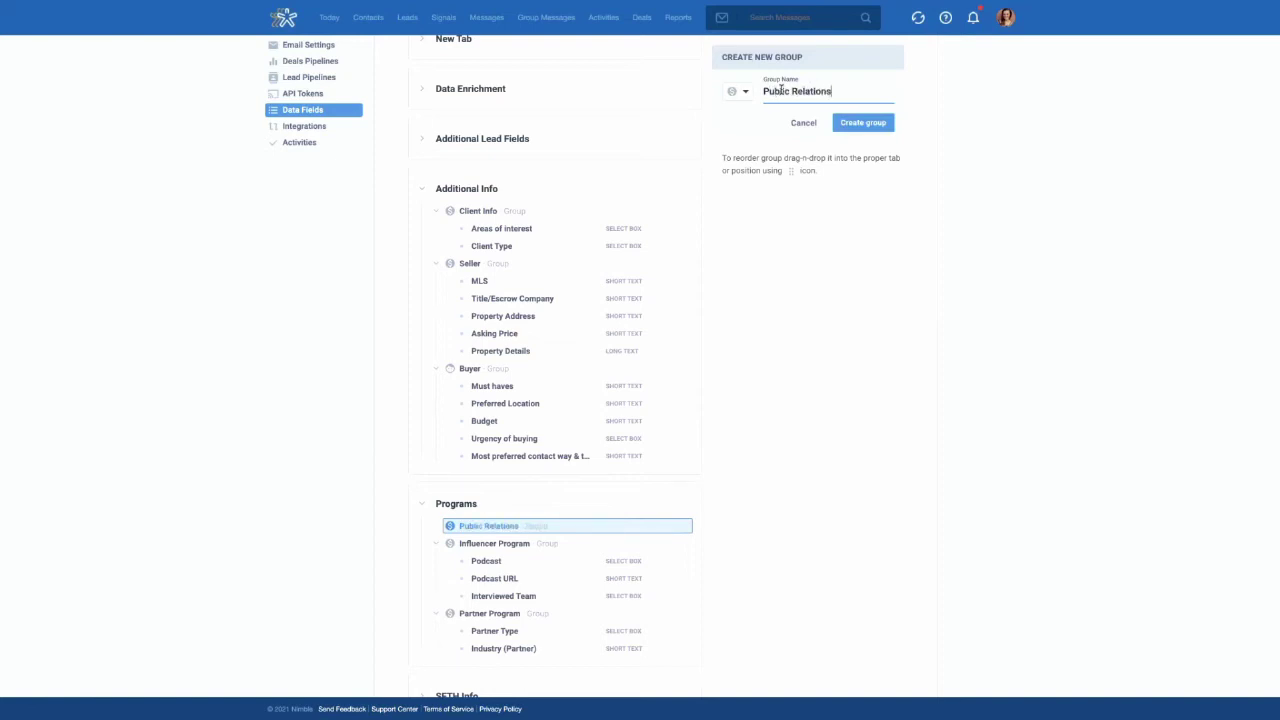
pyautogui.click(880, 124)
# Create a Short Text field named Publication Name in the Public Relations group.
pyautogui.scroll(-1, 600, 500)
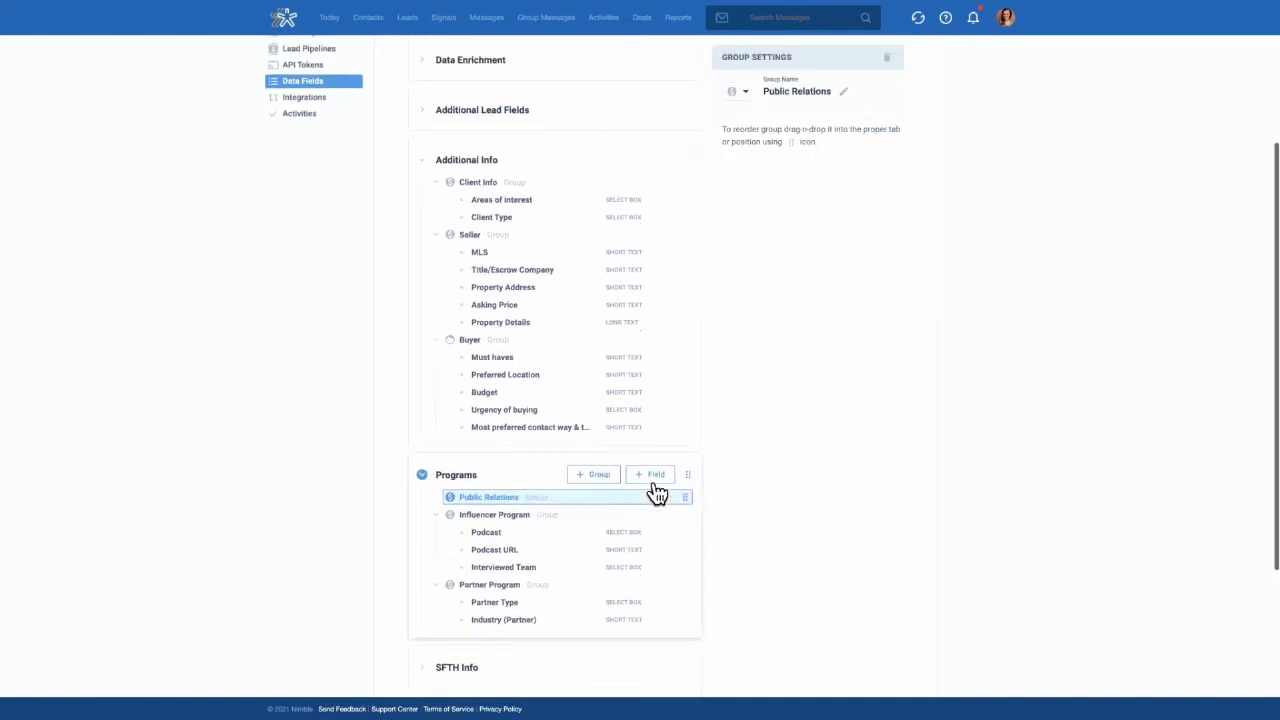
pyautogui.click(652, 477)
pyautogui.scroll(1, 806, 150)
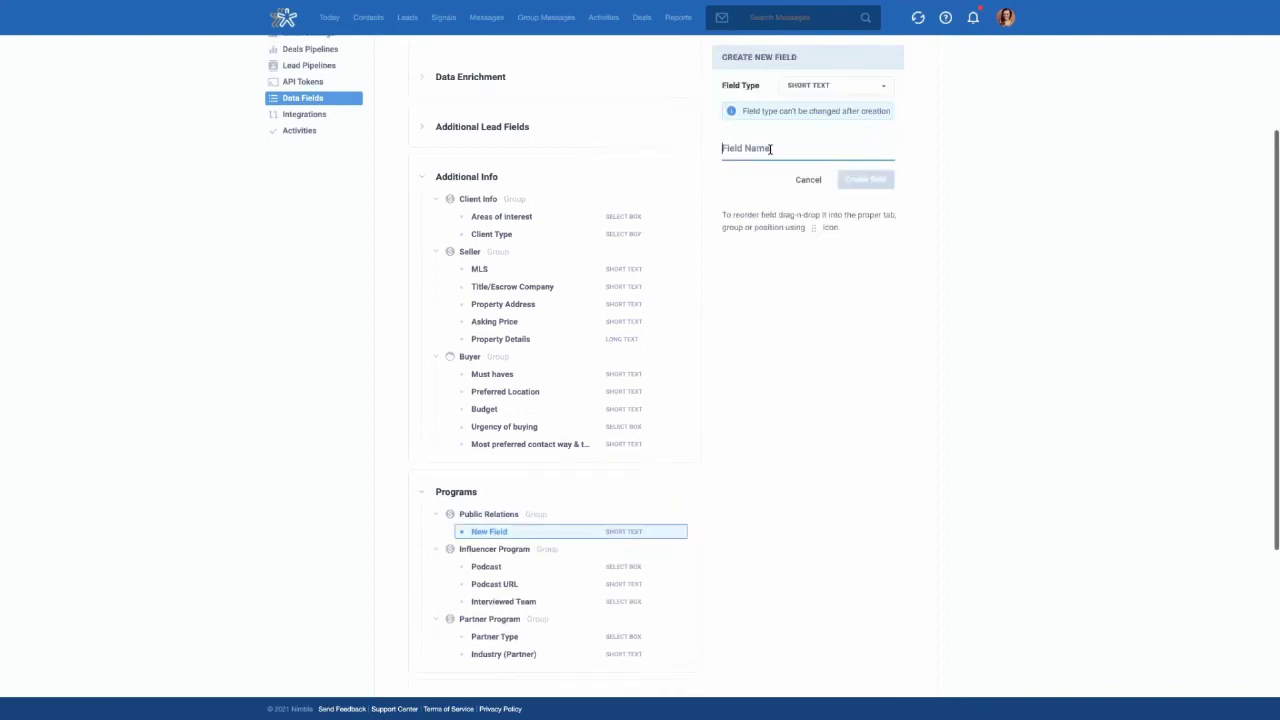
pyautogui.scroll(-1, 659, 377)
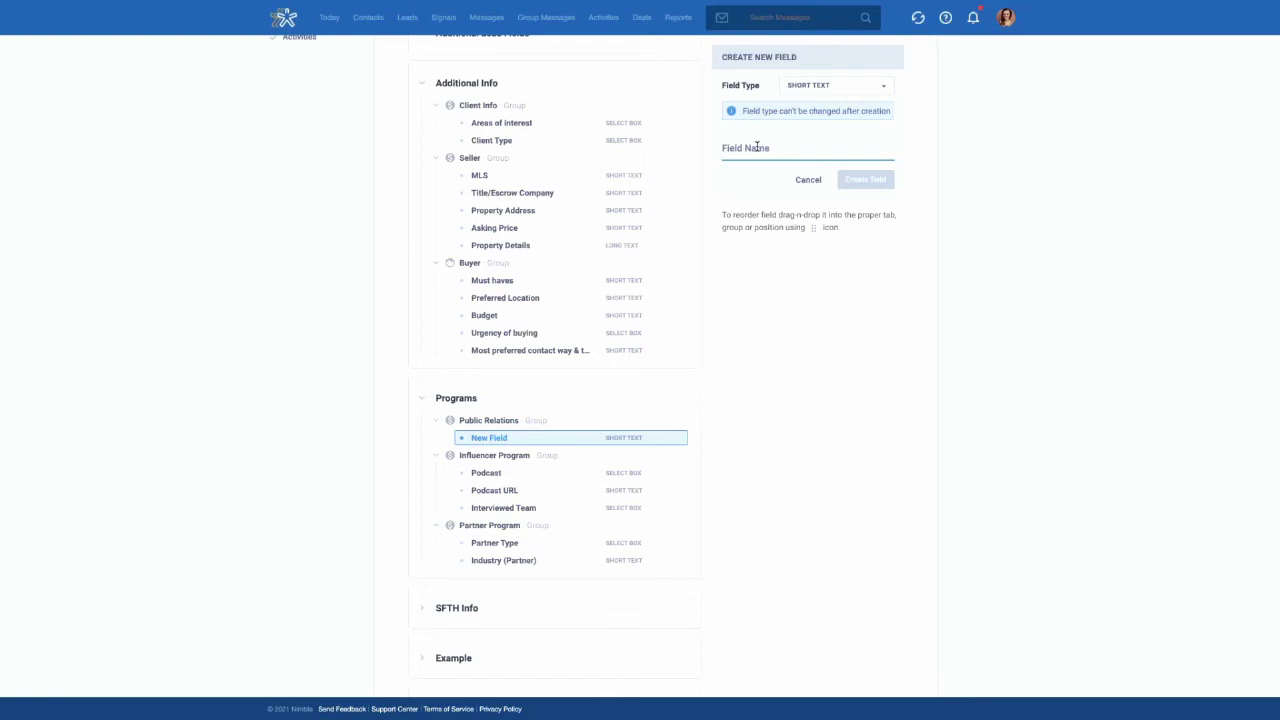
pyautogui.write('Publication ')
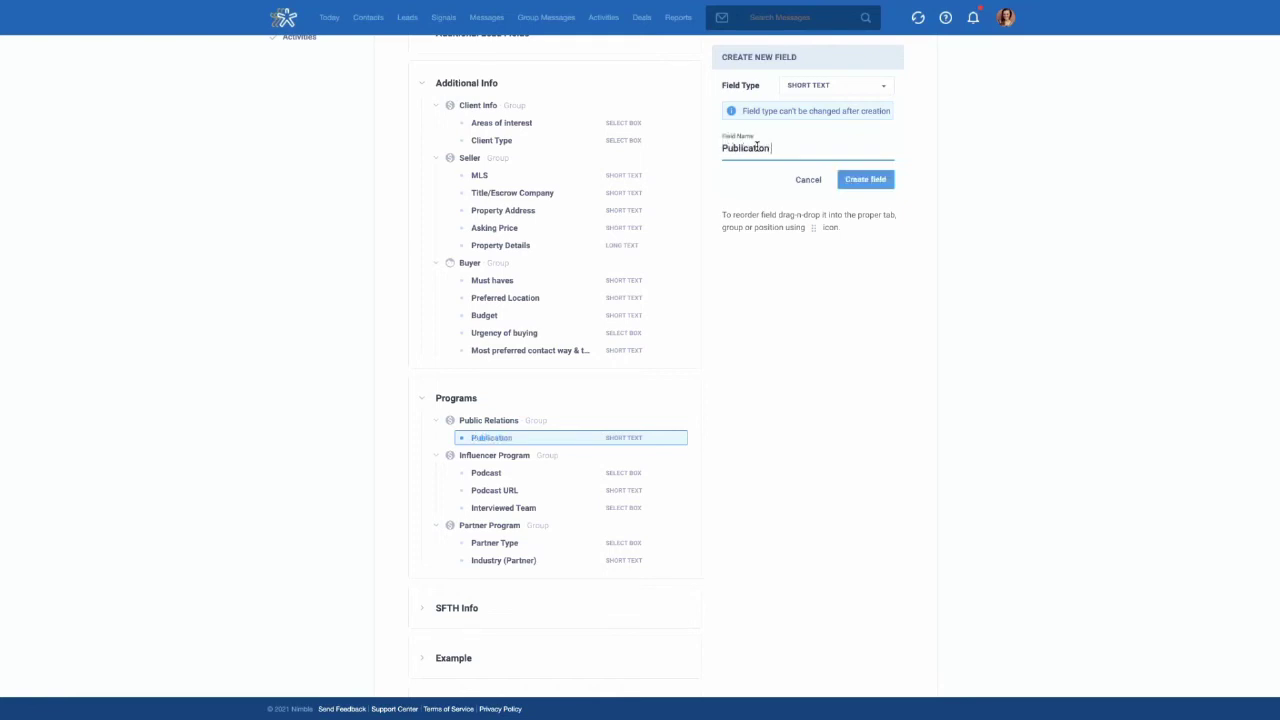
pyautogui.write('Name')
pyautogui.click(864, 180)
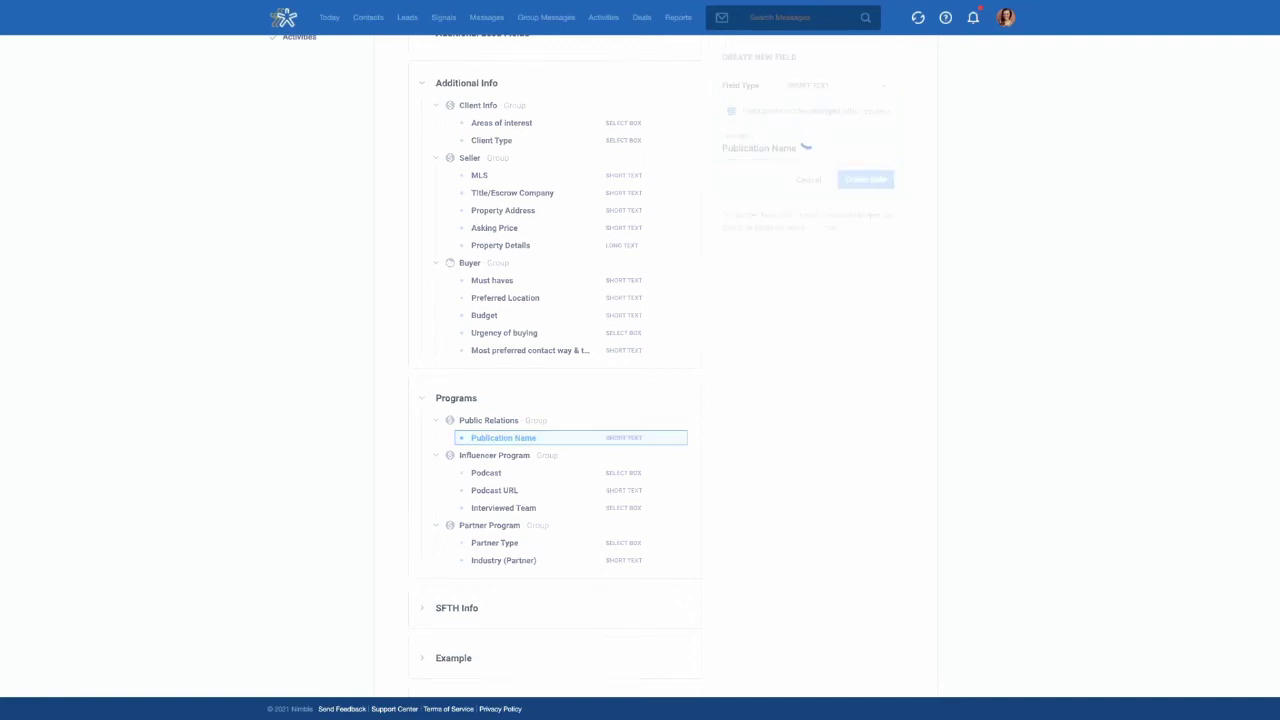
# Create a Short Text field named Topics in the Public Relations group.
pyautogui.click(648, 400)
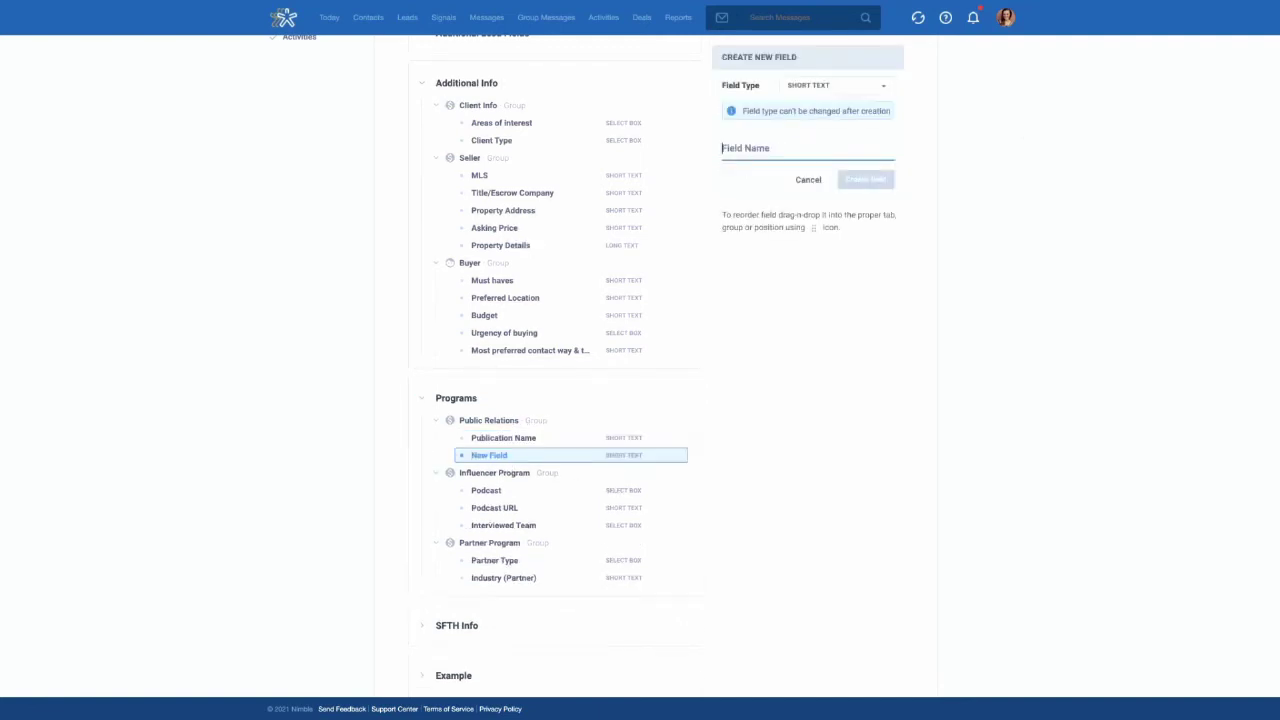
pyautogui.write('Topics')
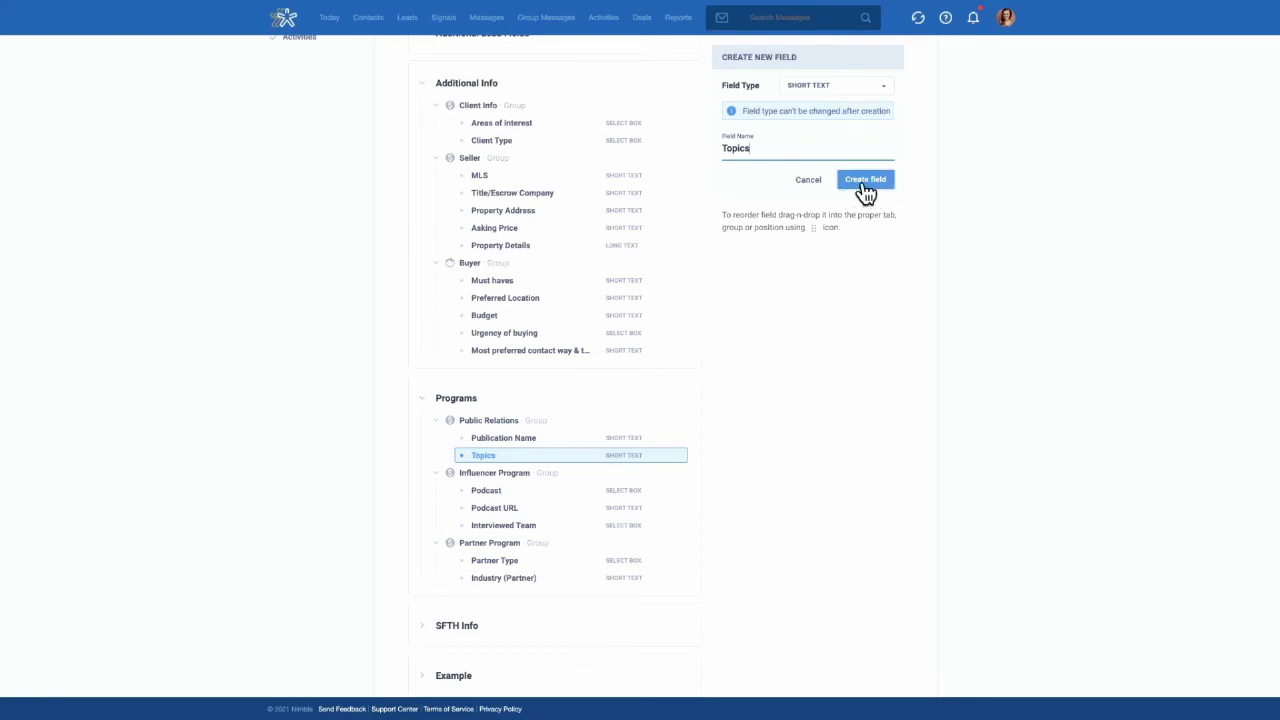
pyautogui.scroll(-1, 755, 254)
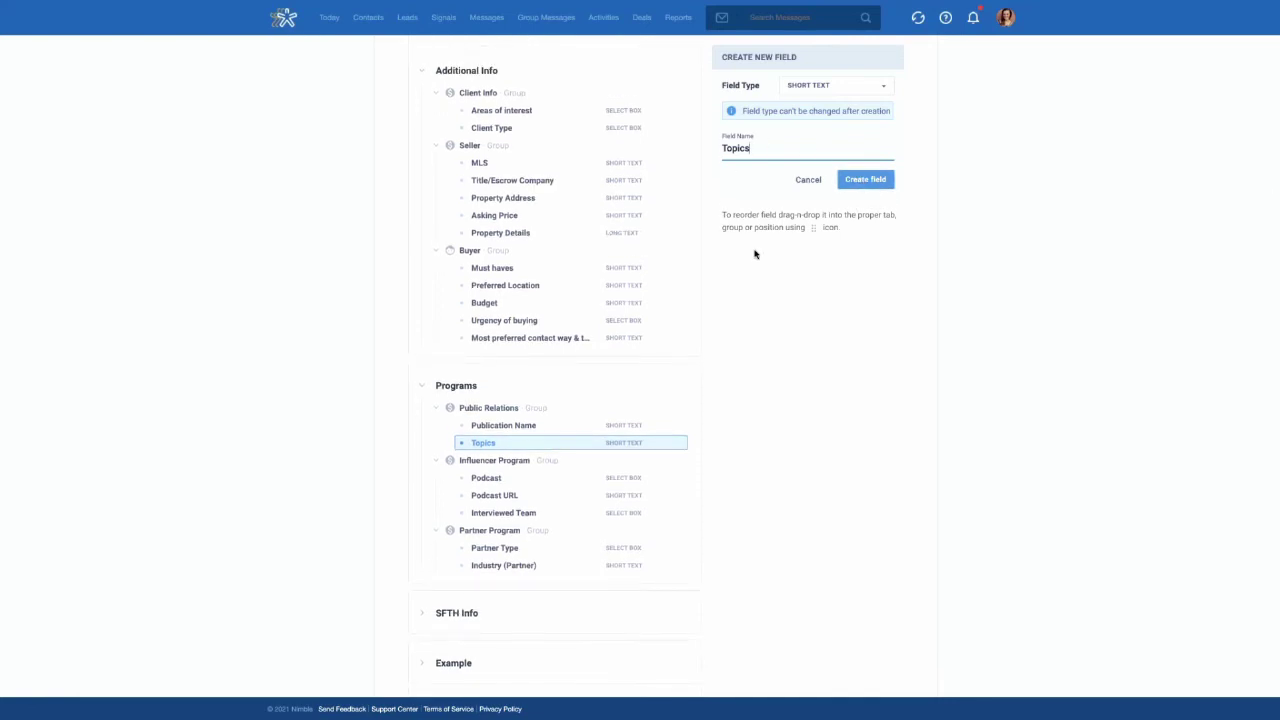
pyautogui.click(864, 188)
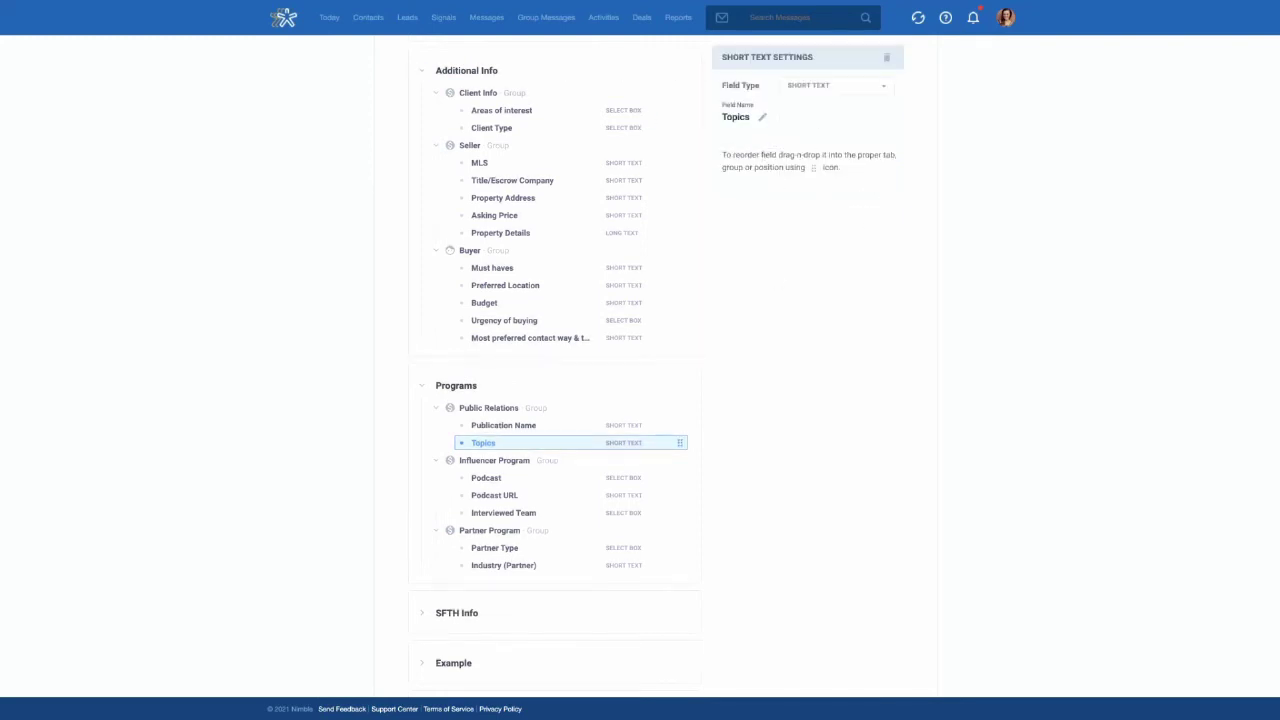
# Create a Select Box field named Covered Nimble in the Public Relations group, with the values Yes and No.
pyautogui.click(651, 389)
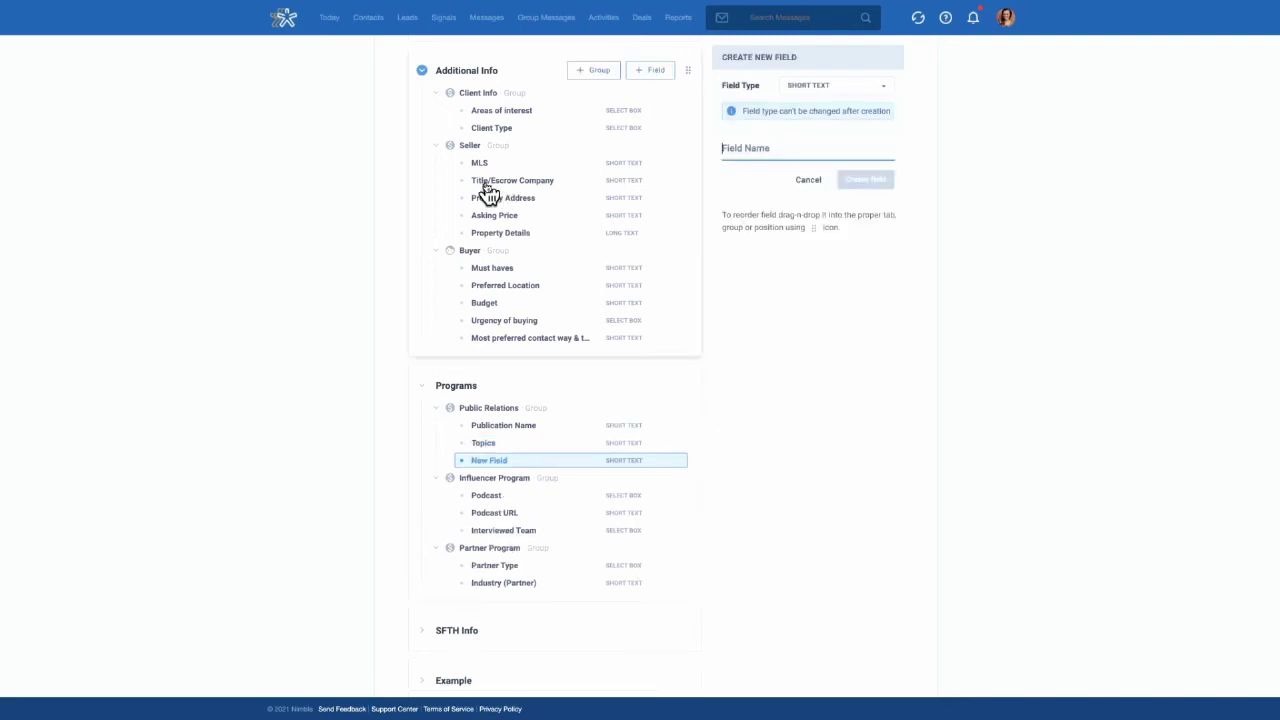
pyautogui.write('Cove')
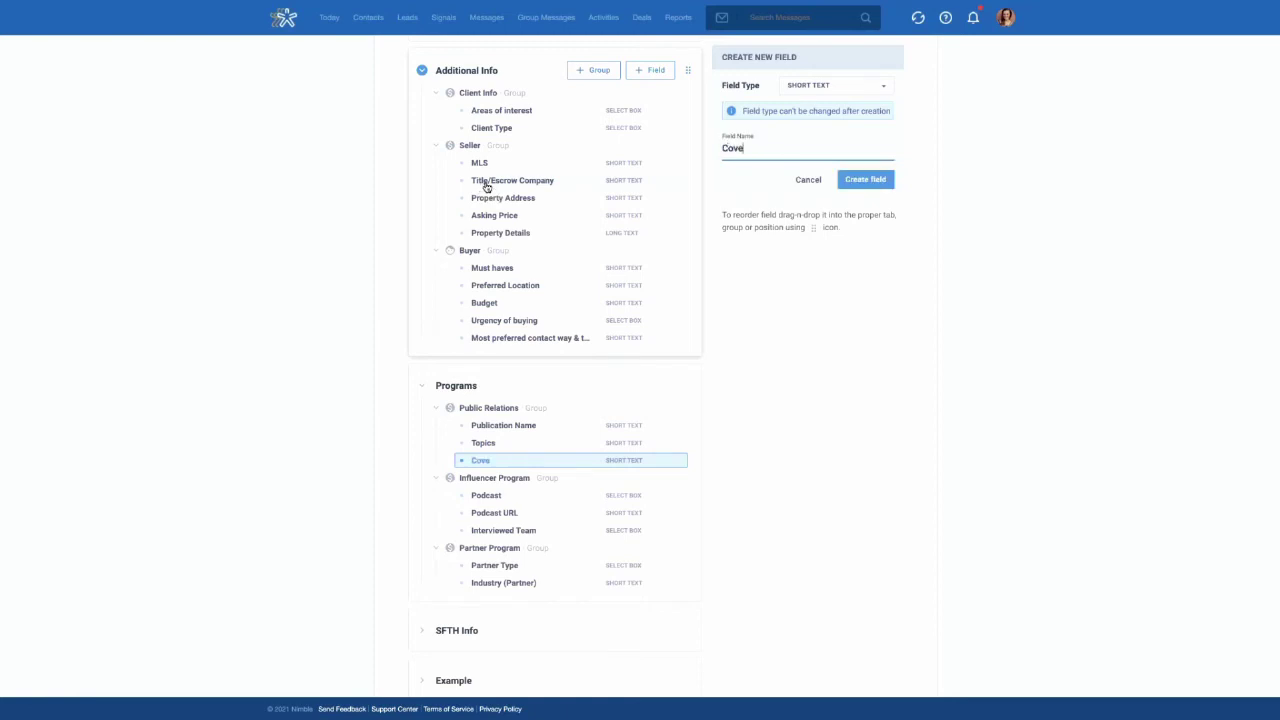
pyautogui.write('red Nimble')
pyautogui.click(823, 90)
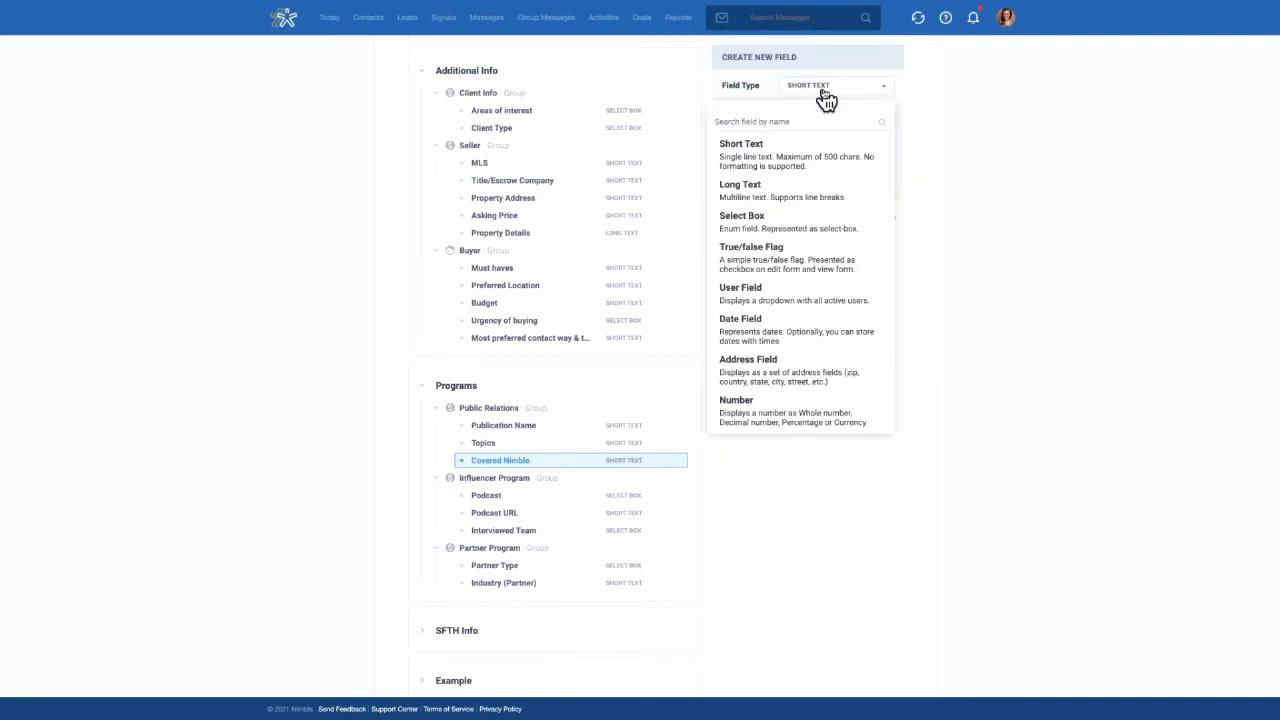
pyautogui.click(789, 225)
pyautogui.click(814, 177)
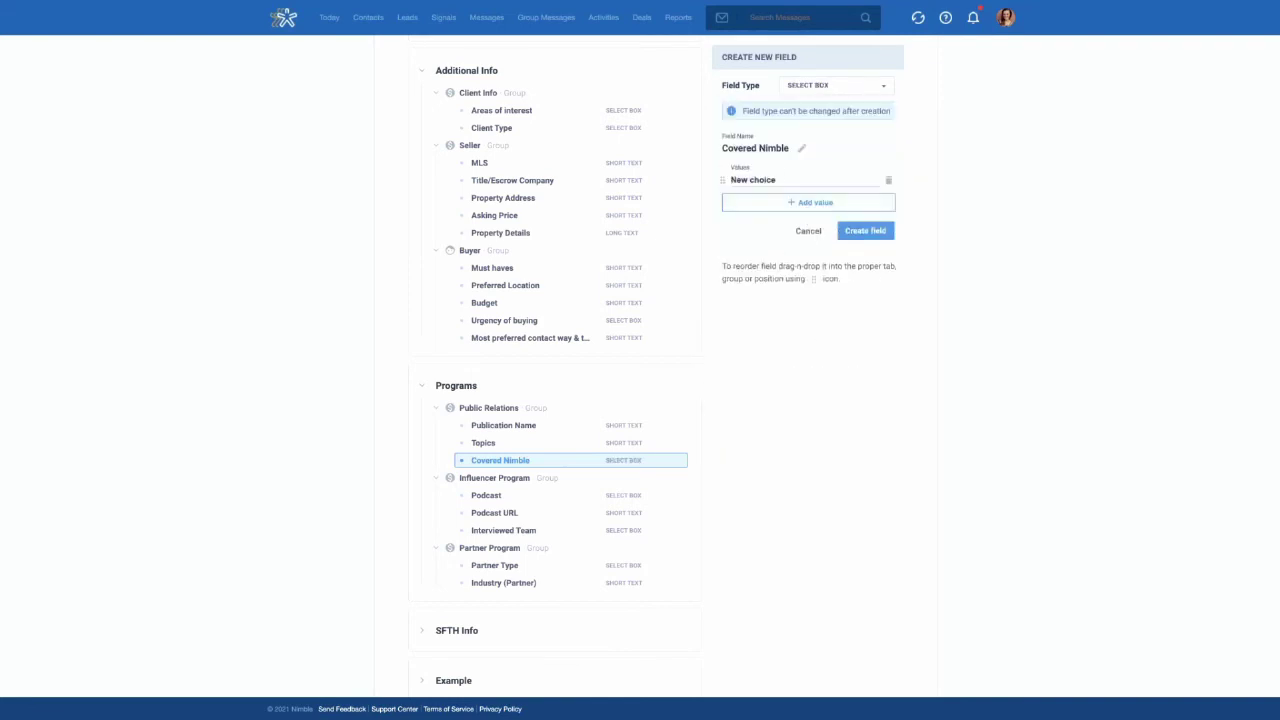
pyautogui.tripleClick(779, 177)
pyautogui.write('Yes')
pyautogui.click(791, 203)
pyautogui.tripleClick(760, 206)
pyautogui.write('No')
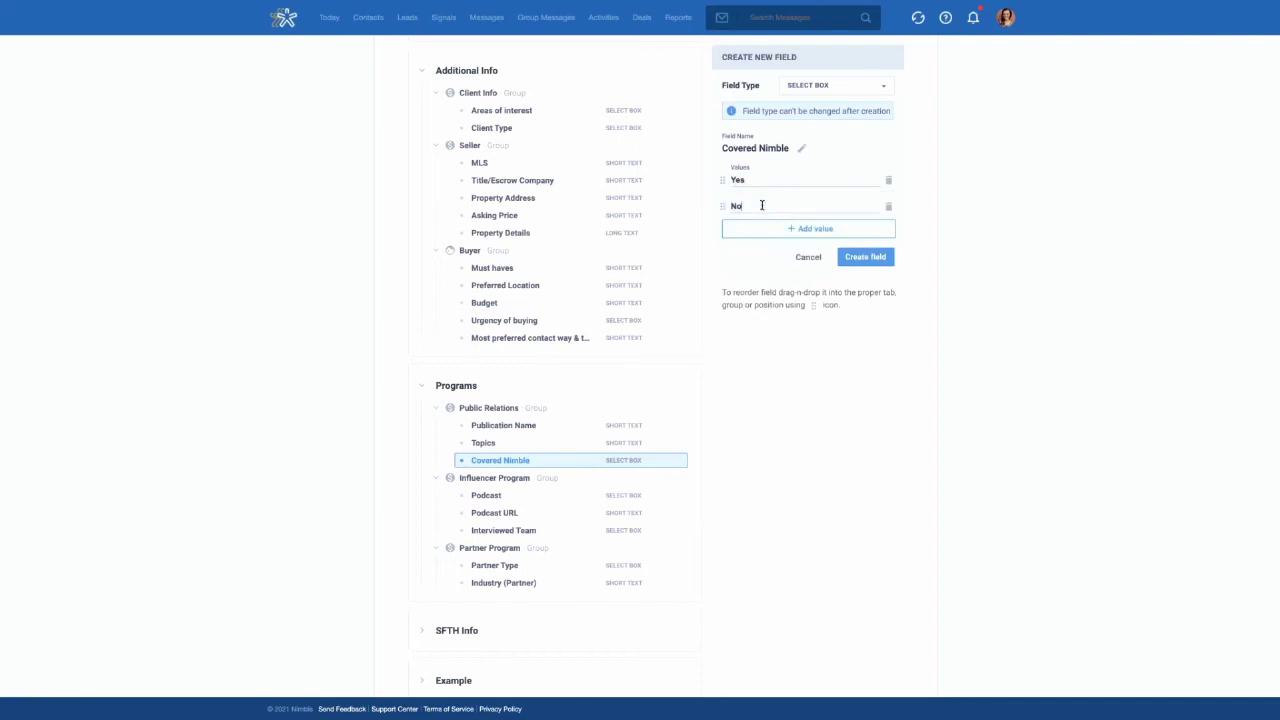
pyautogui.click(866, 257)
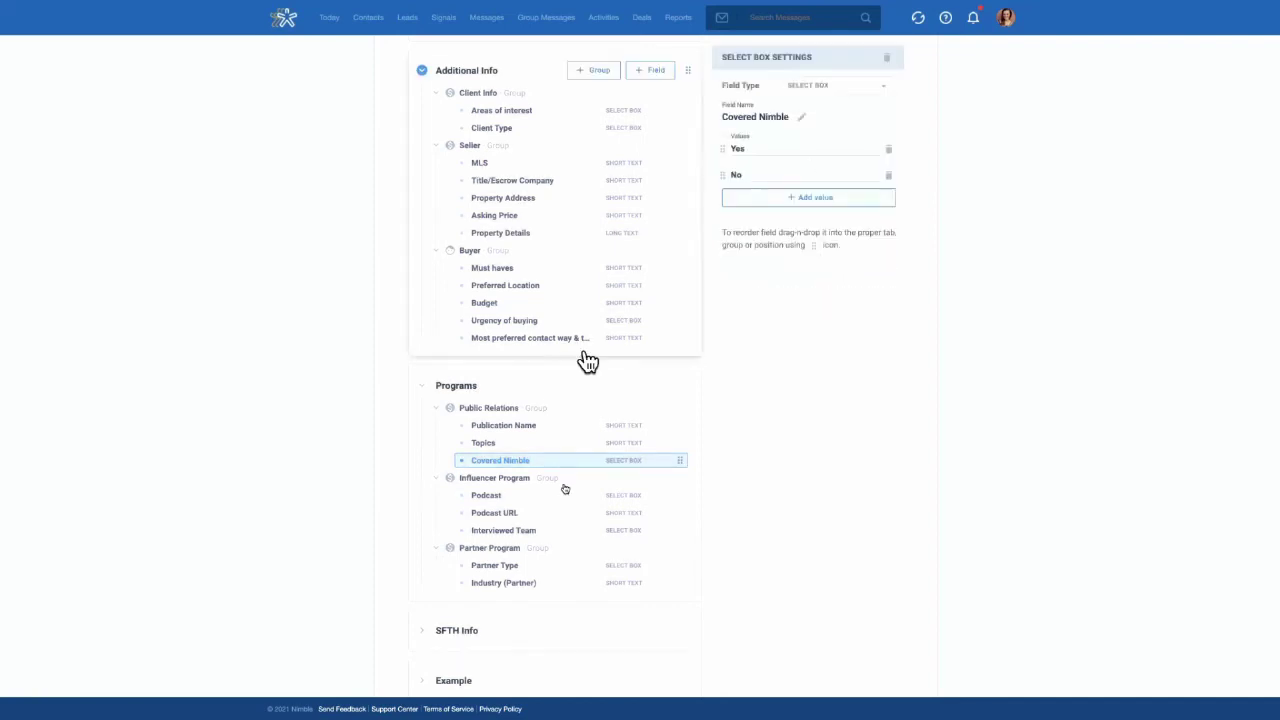
# Create a Short Text field named Article 1 at the end of the Public Relations group.
pyautogui.click(650, 390)
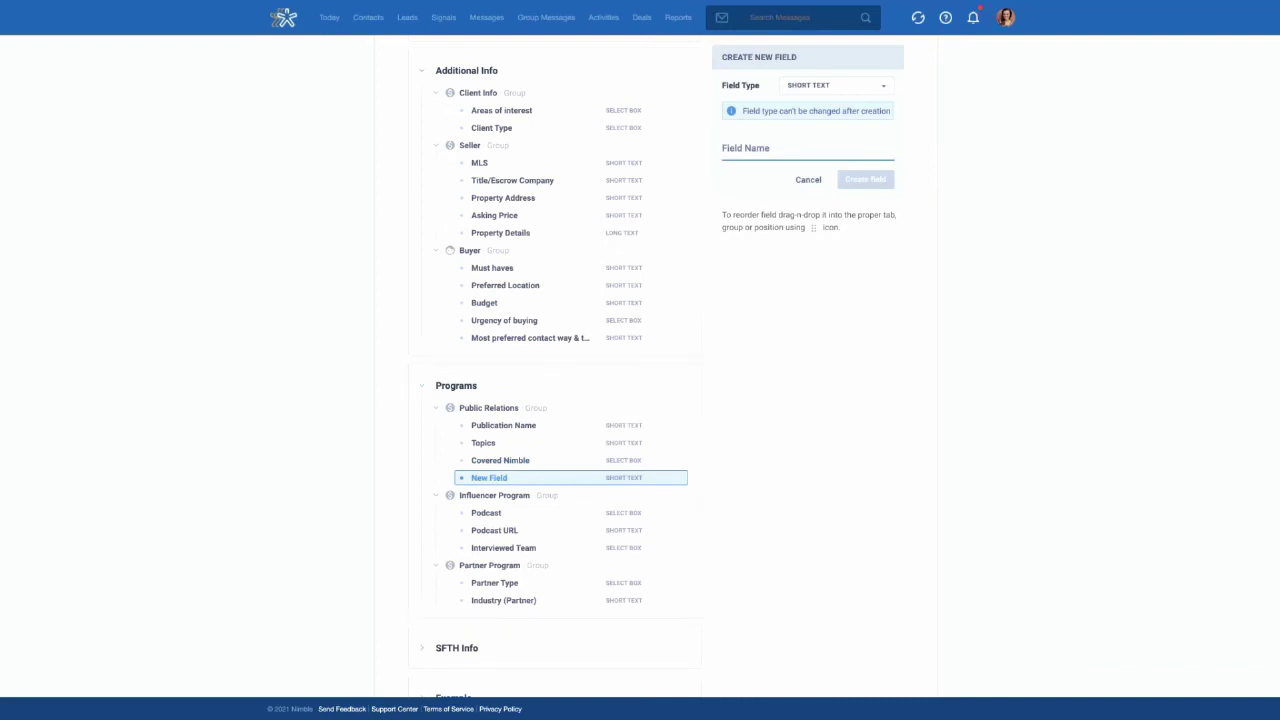
pyautogui.write('Article 1')
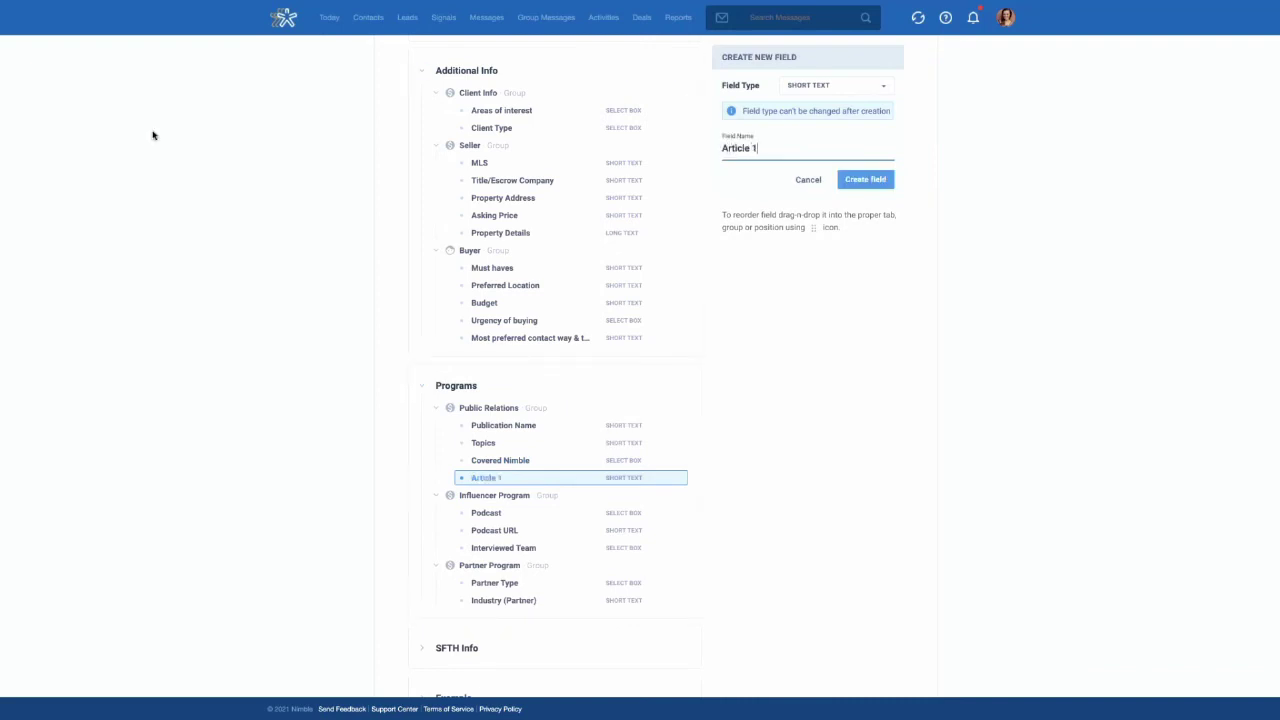
pyautogui.click(845, 184)
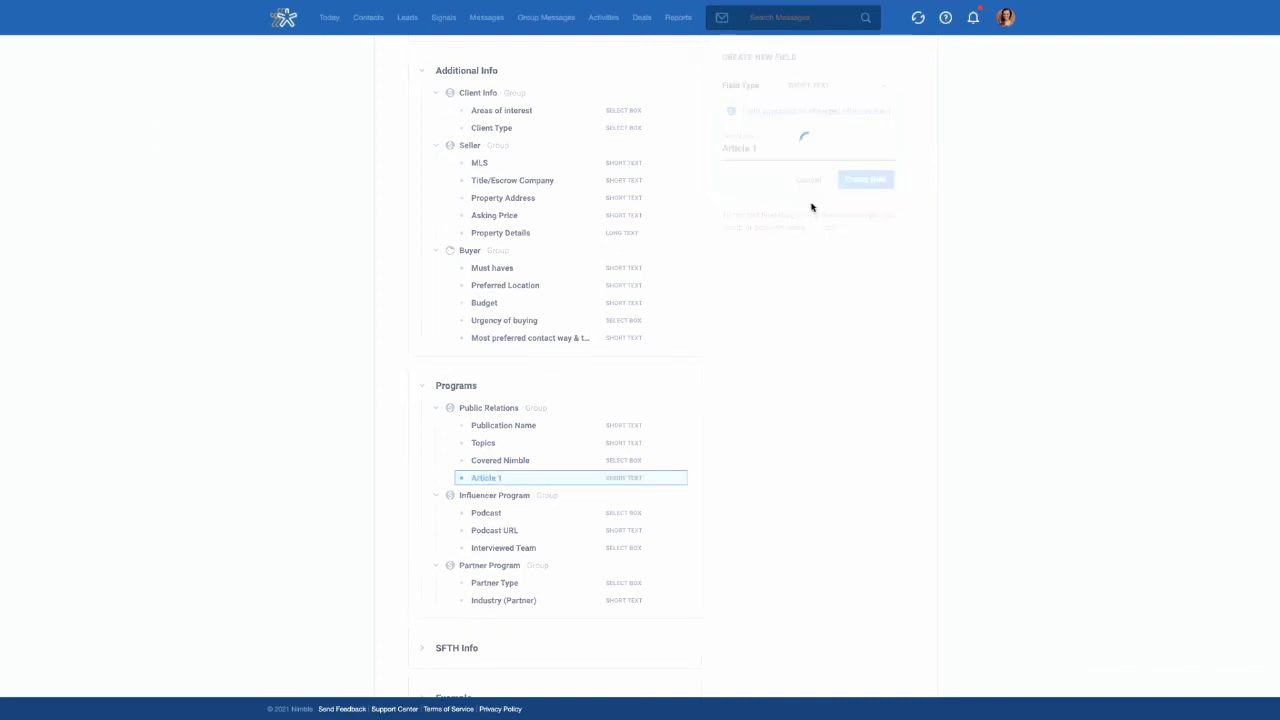
# Create a Short Text field named Article 2 in the Programs tab and move it below Article 1 in the Public Relations group.
pyautogui.moveTo(557, 503)
pyautogui.click(658, 386)
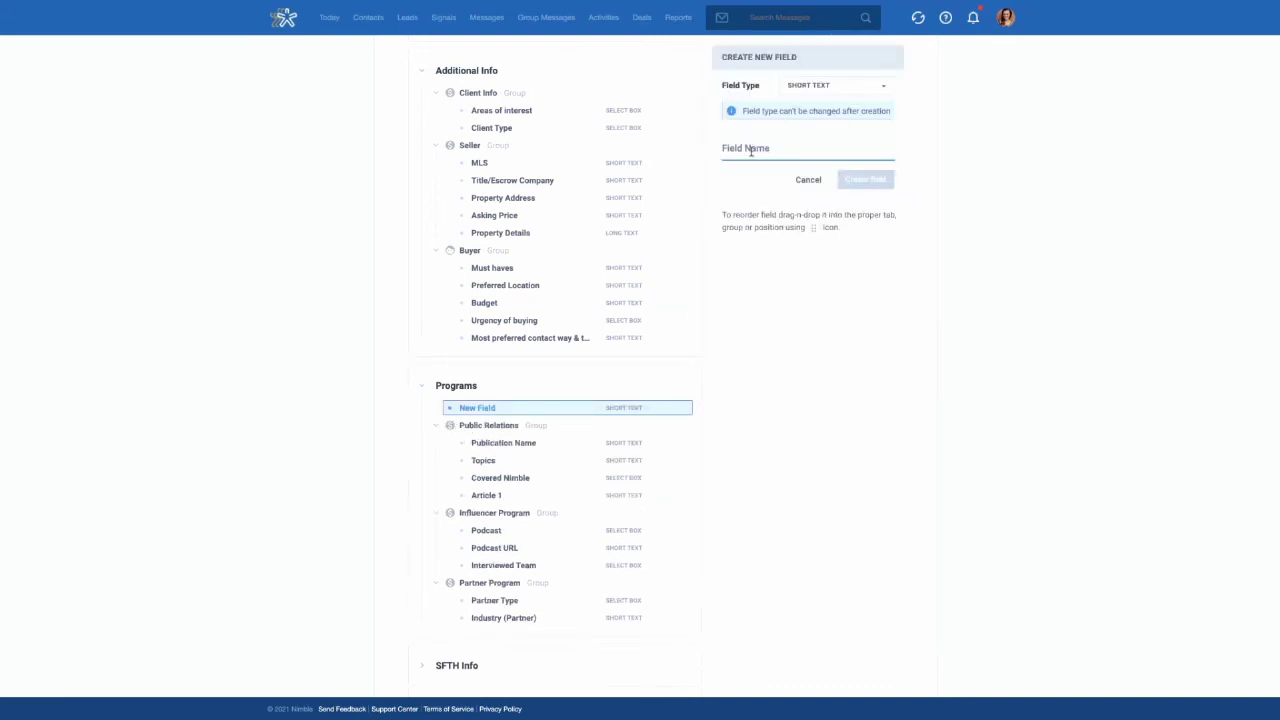
pyautogui.write('Article 2')
pyautogui.click(865, 179)
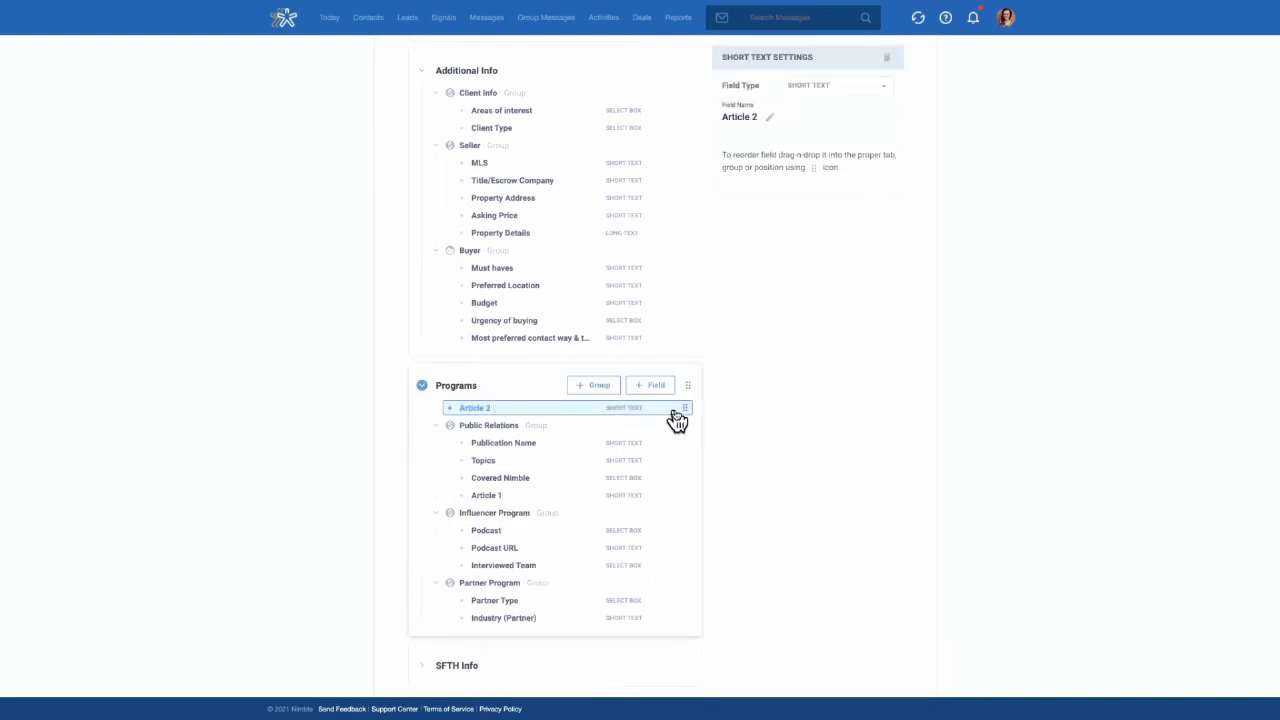
pyautogui.moveTo(684, 409); pyautogui.dragTo(680, 497)
# Try to reorder the Article 2 field within the Public Relations group.
pyautogui.scroll(-1, 492, 428)
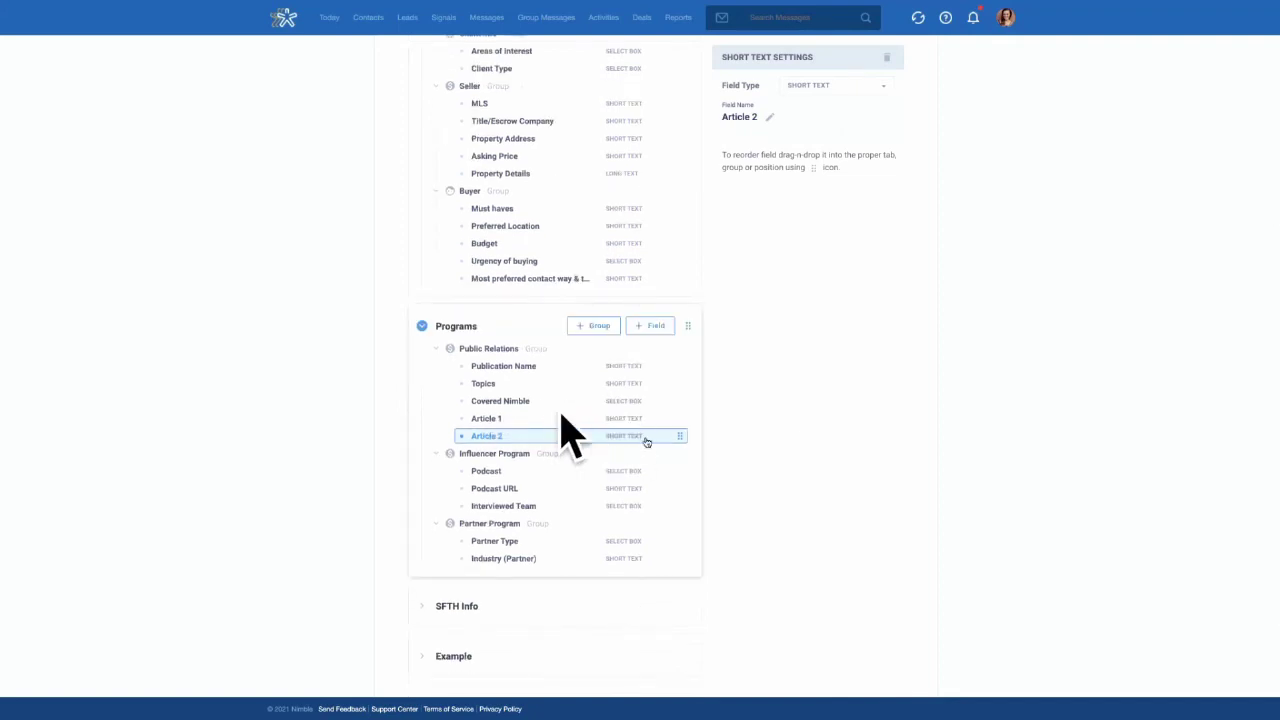
pyautogui.scroll(-1, 783, 418)
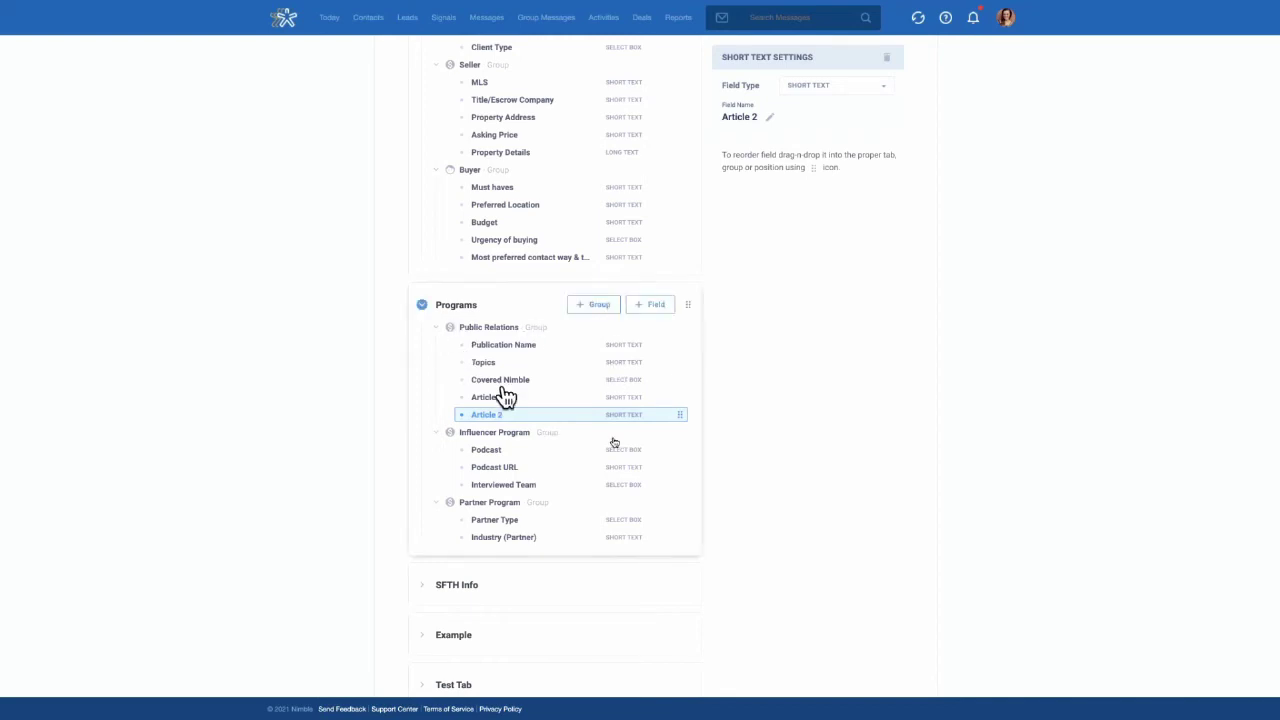
pyautogui.moveTo(681, 415); pyautogui.dragTo(674, 394)
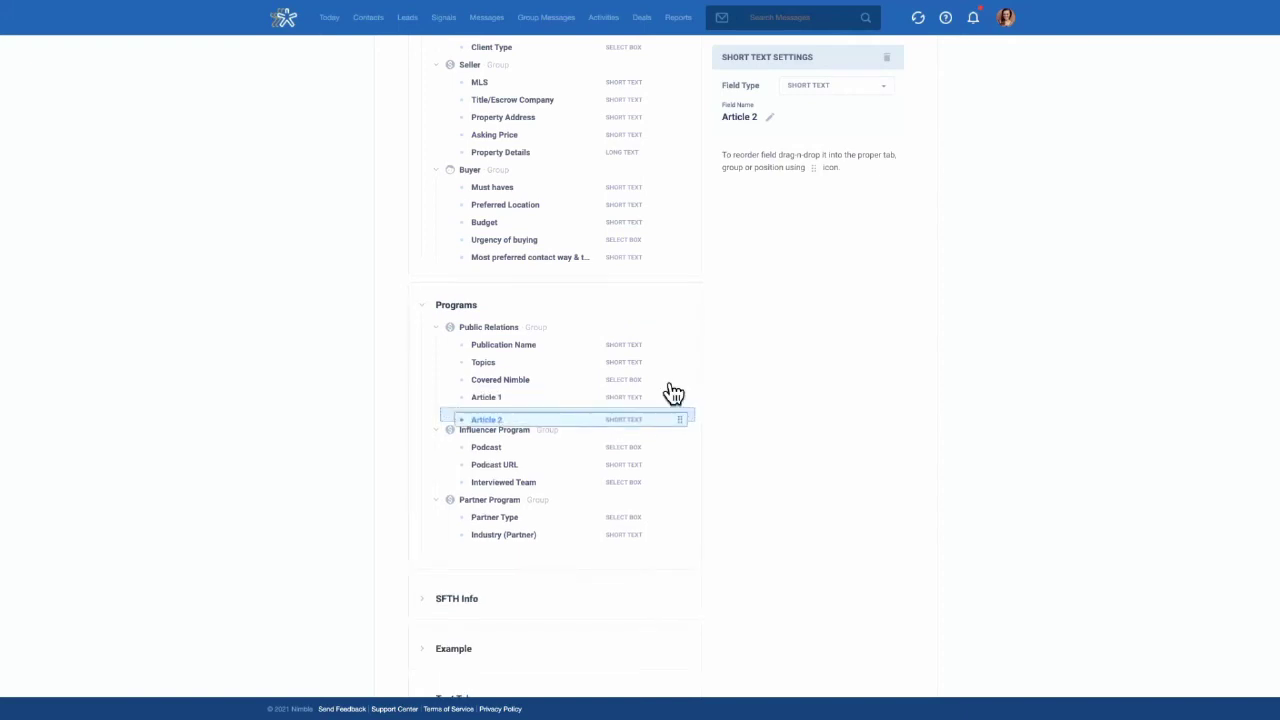
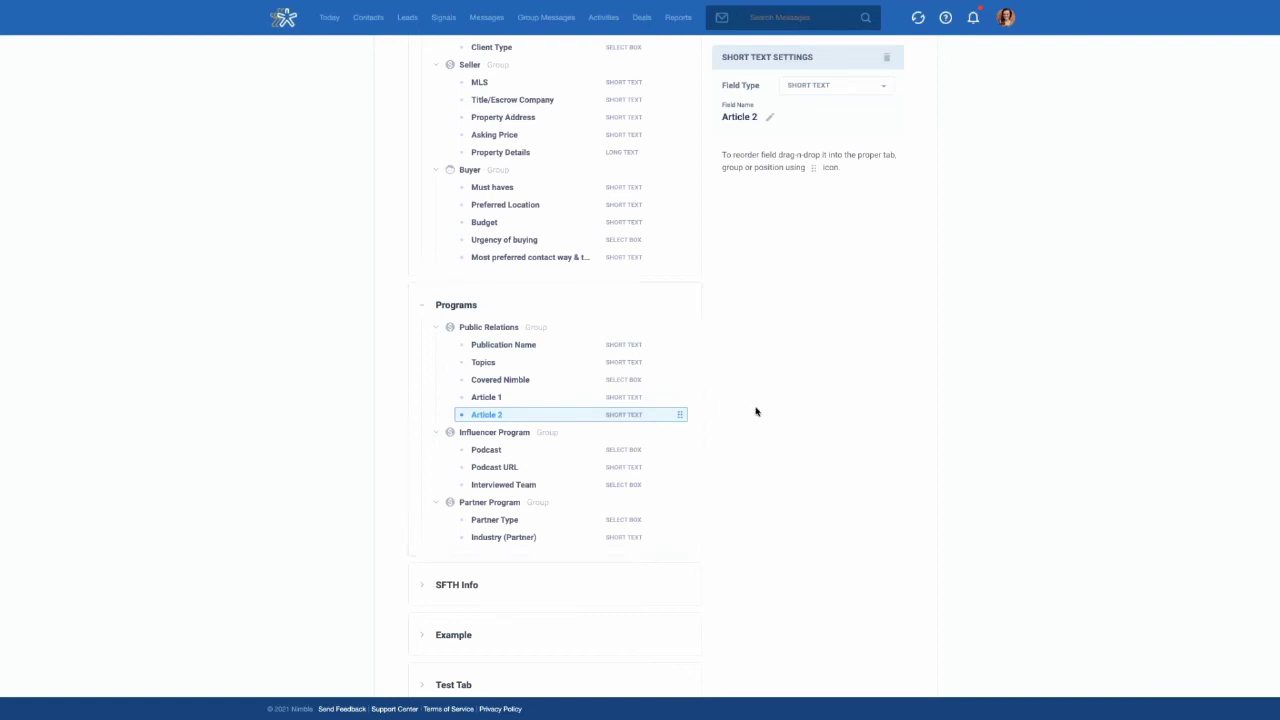
pyautogui.scroll(-2, 754, 410)
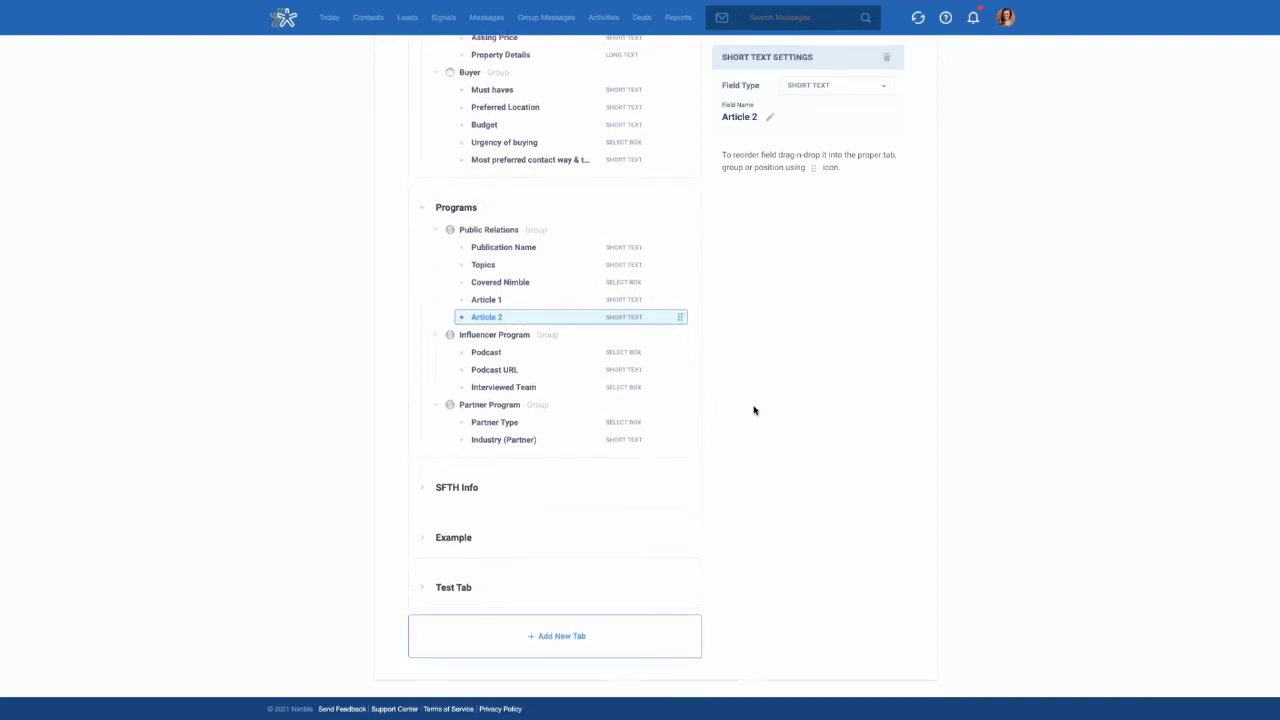
pyautogui.scroll(-1, 754, 410)
pyautogui.scroll(2, 737, 343)
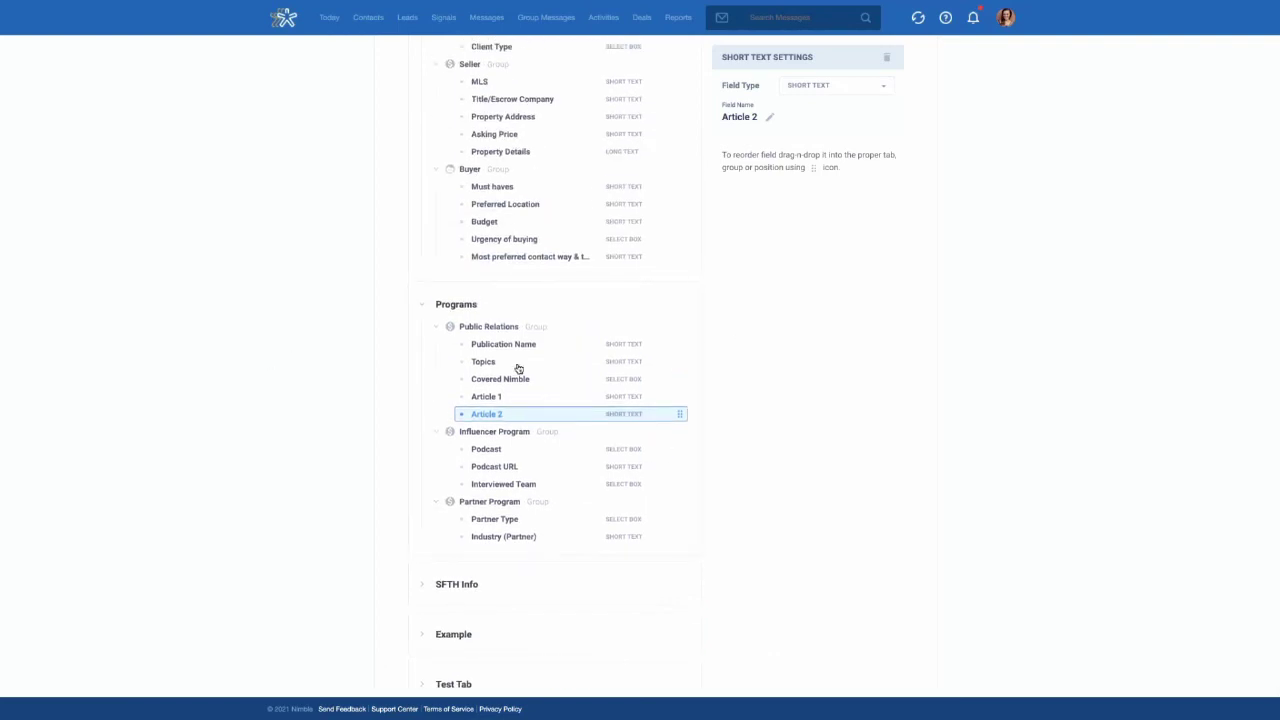
pyautogui.scroll(2, 295, 356)
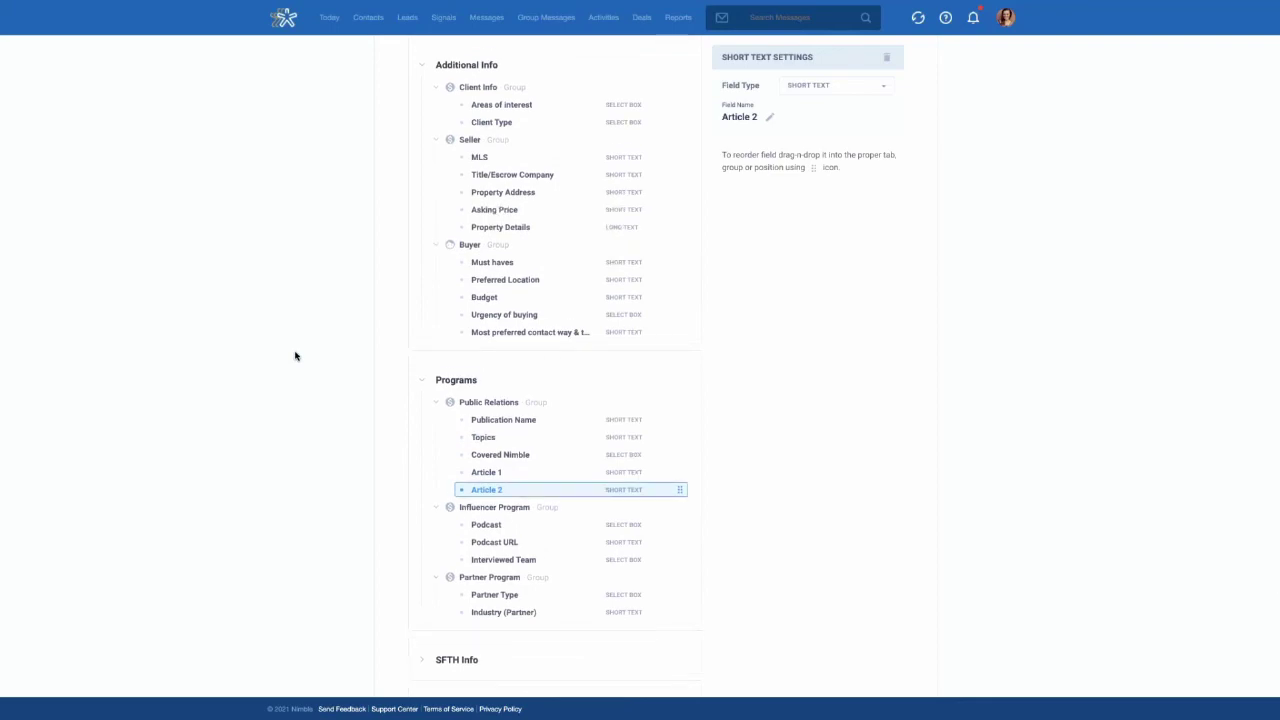
# Open the first contact in the Recently Viewed list and display its Programs data fields.
pyautogui.scroll(5, 295, 356)
pyautogui.click(370, 19)
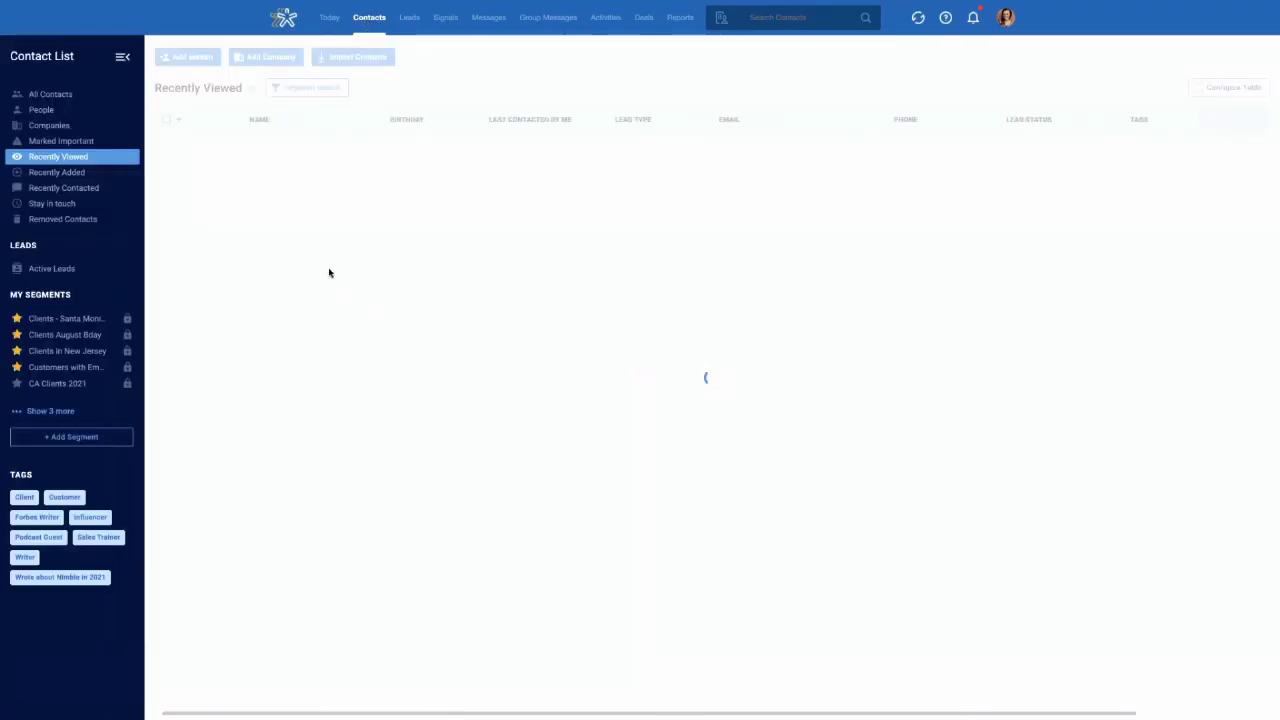
pyautogui.click(288, 148)
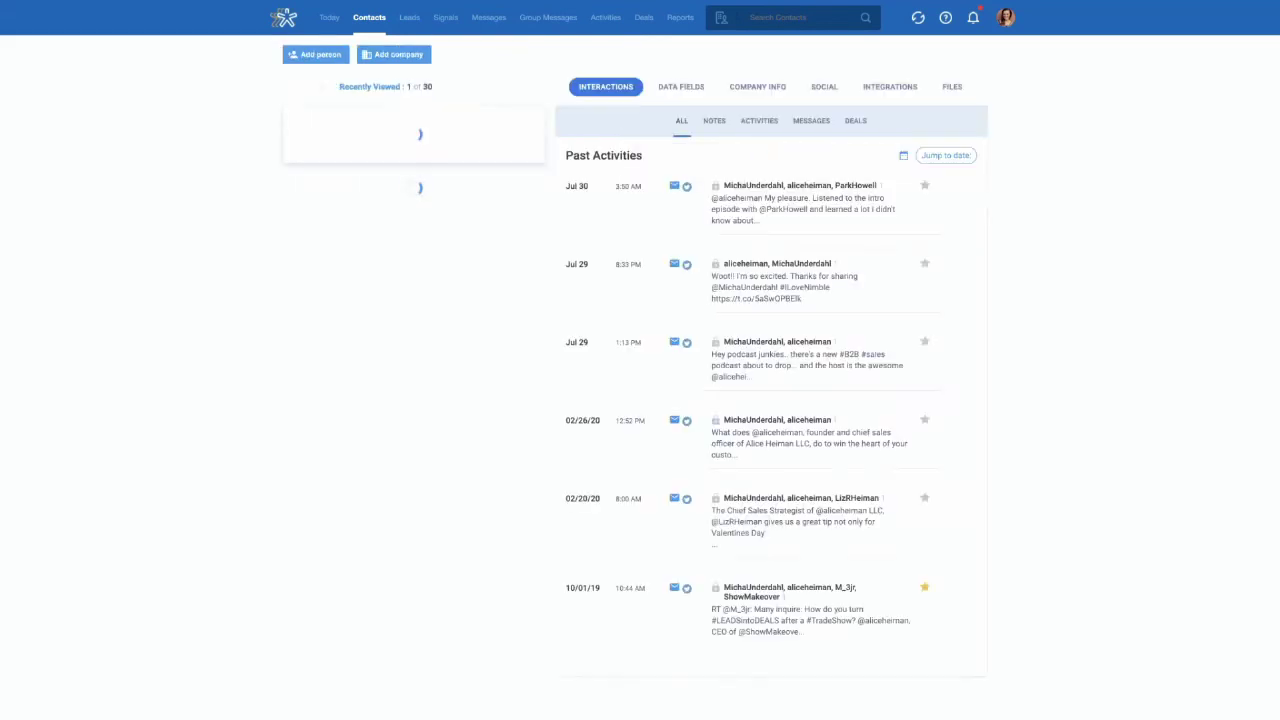
pyautogui.click(710, 100)
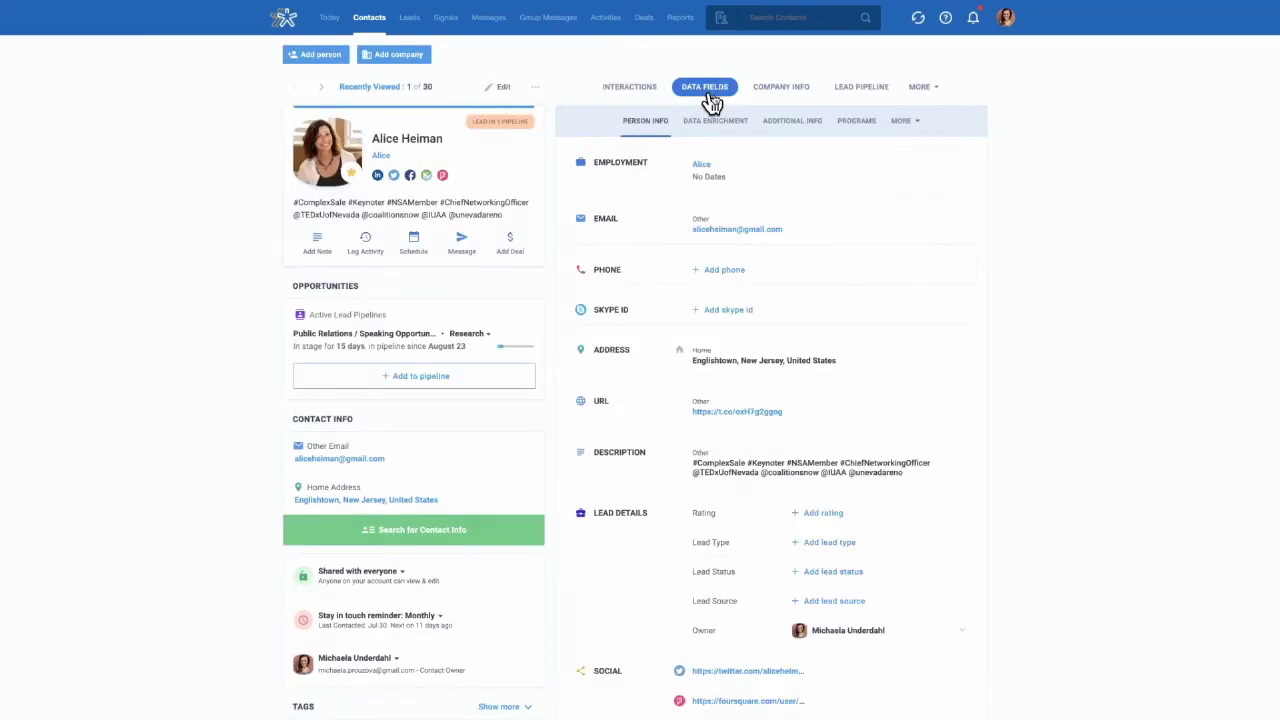
pyautogui.click(866, 128)
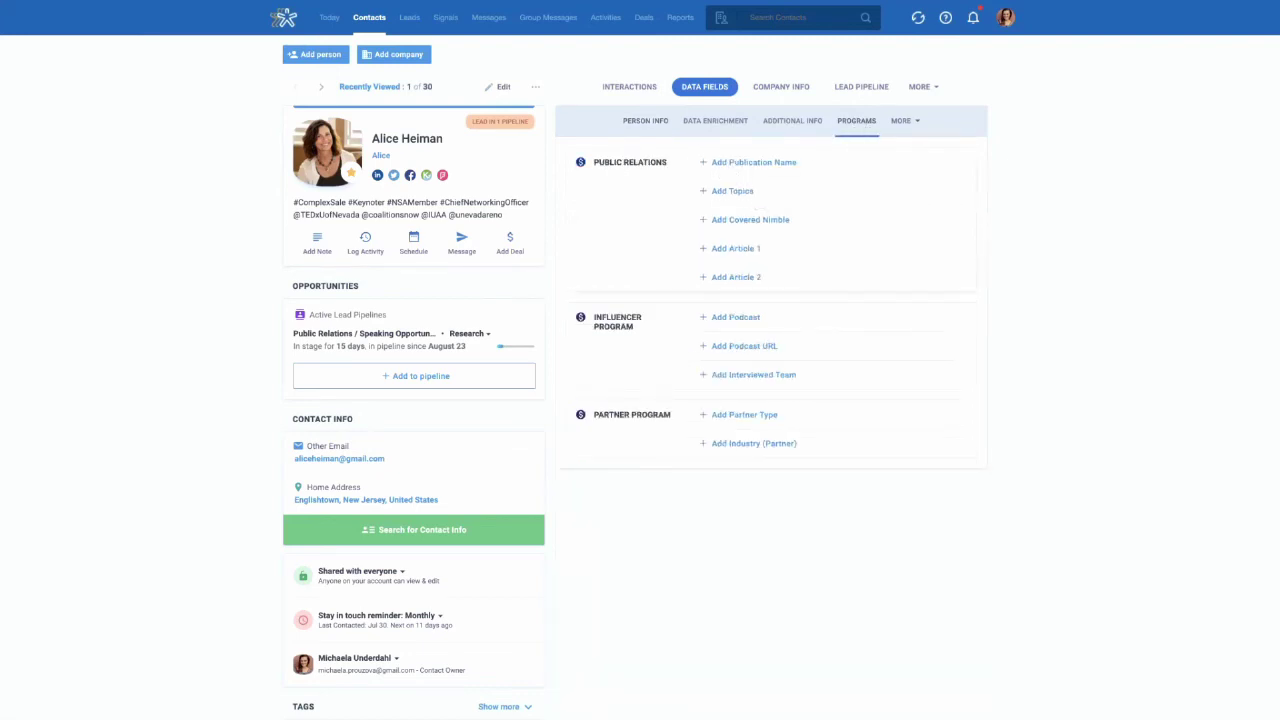
# Set the contact's Publication Name to Forbes and its Topics to "CRM, Mobile", saving each field.
pyautogui.click(738, 164)
pyautogui.write('Forbes')
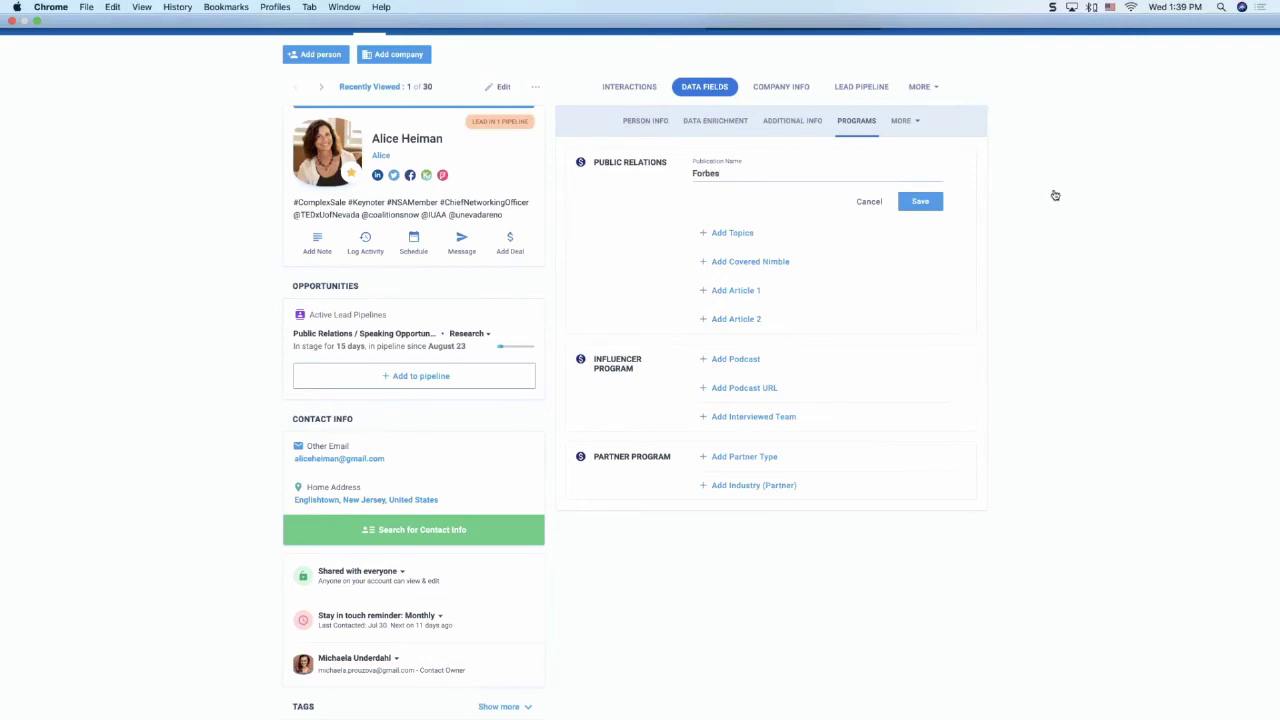
pyautogui.click(921, 202)
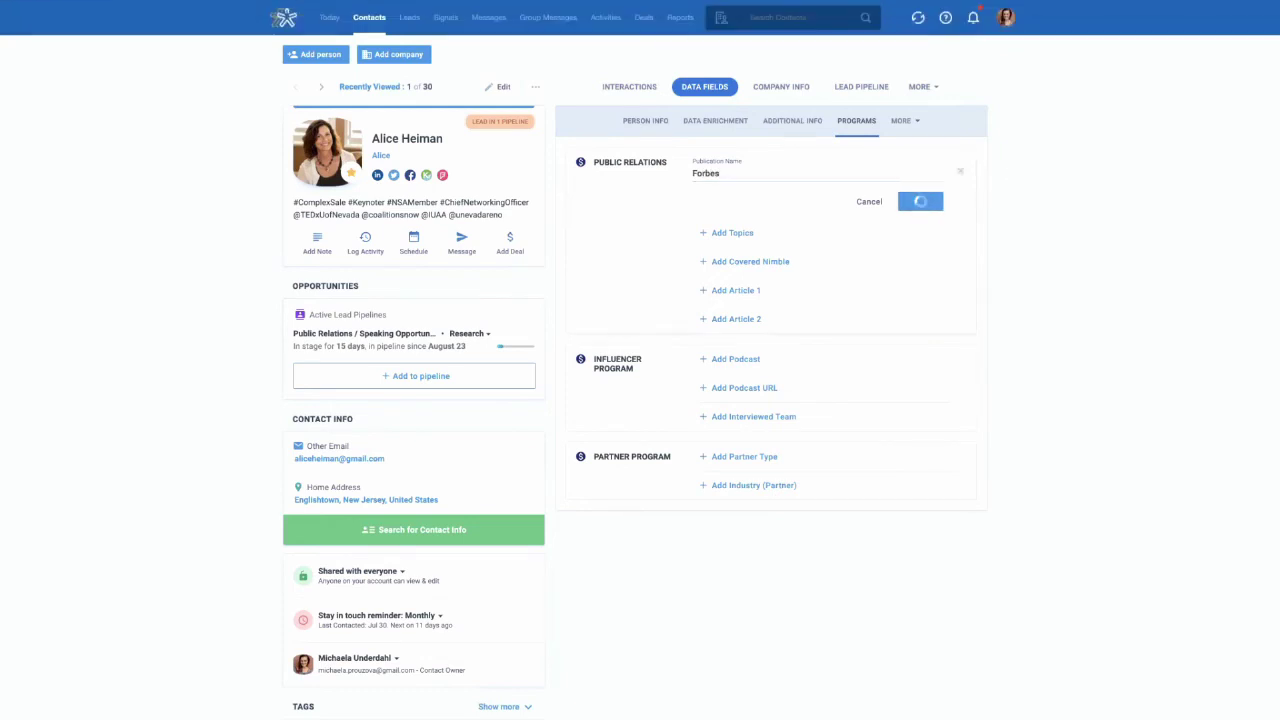
pyautogui.click(724, 199)
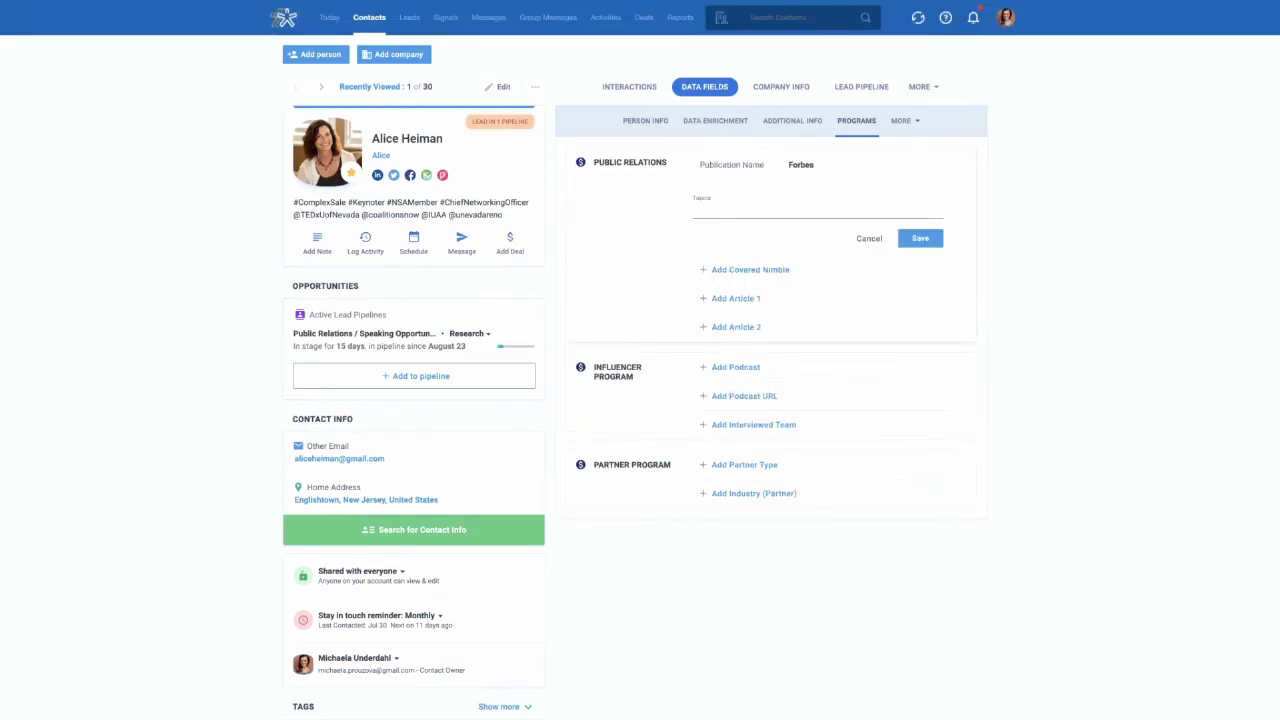
pyautogui.write('CRM, Mobile')
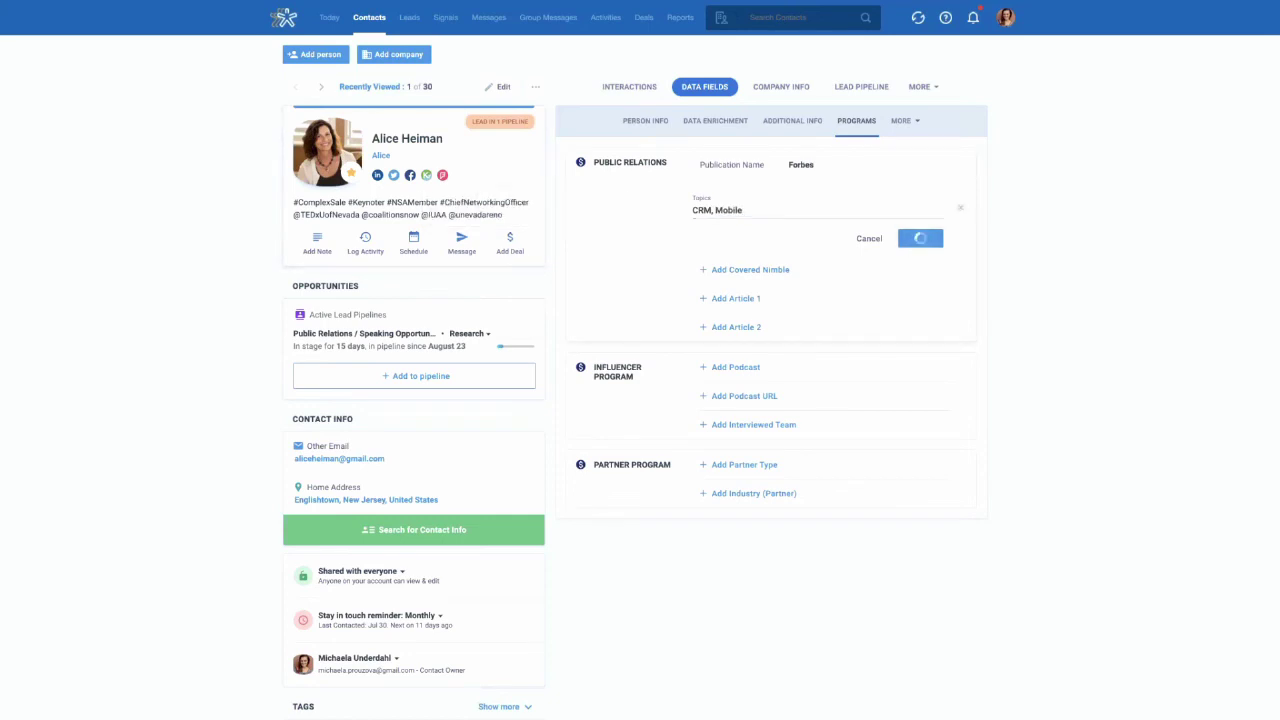
pyautogui.click(920, 238)
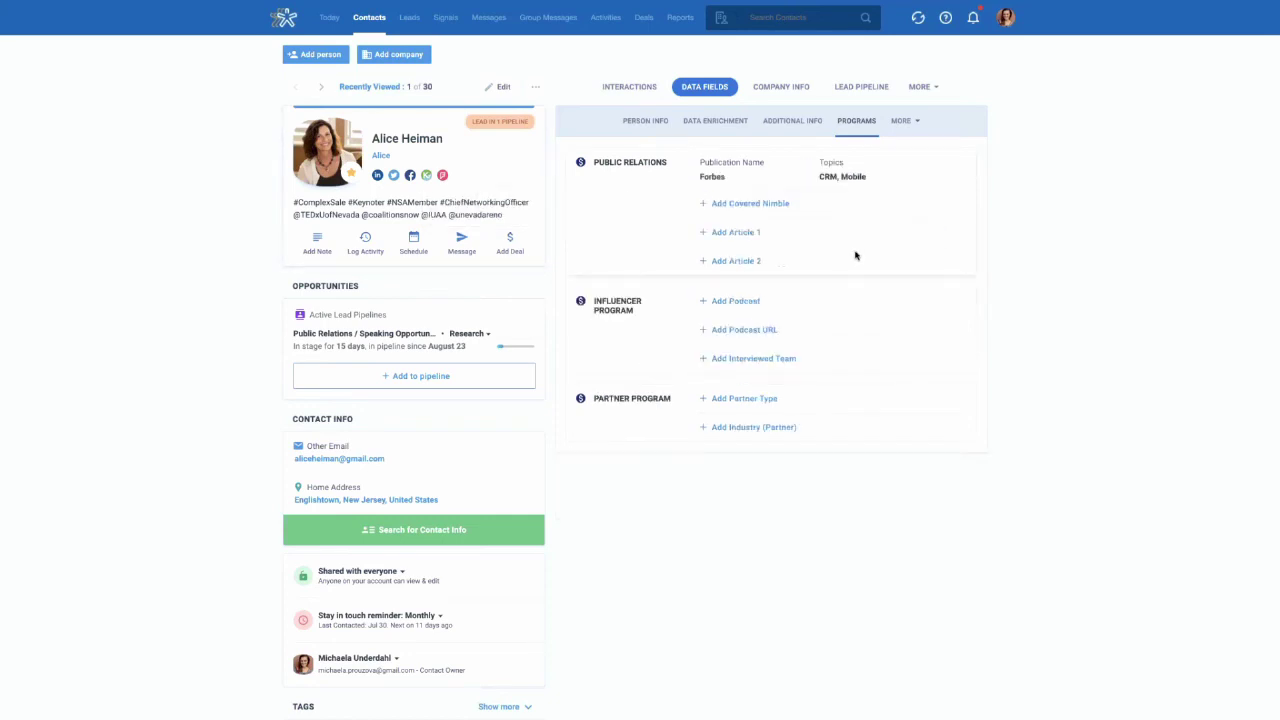
# Set the contact's Covered Nimble field to Yes.
pyautogui.click(733, 206)
pyautogui.click(815, 210)
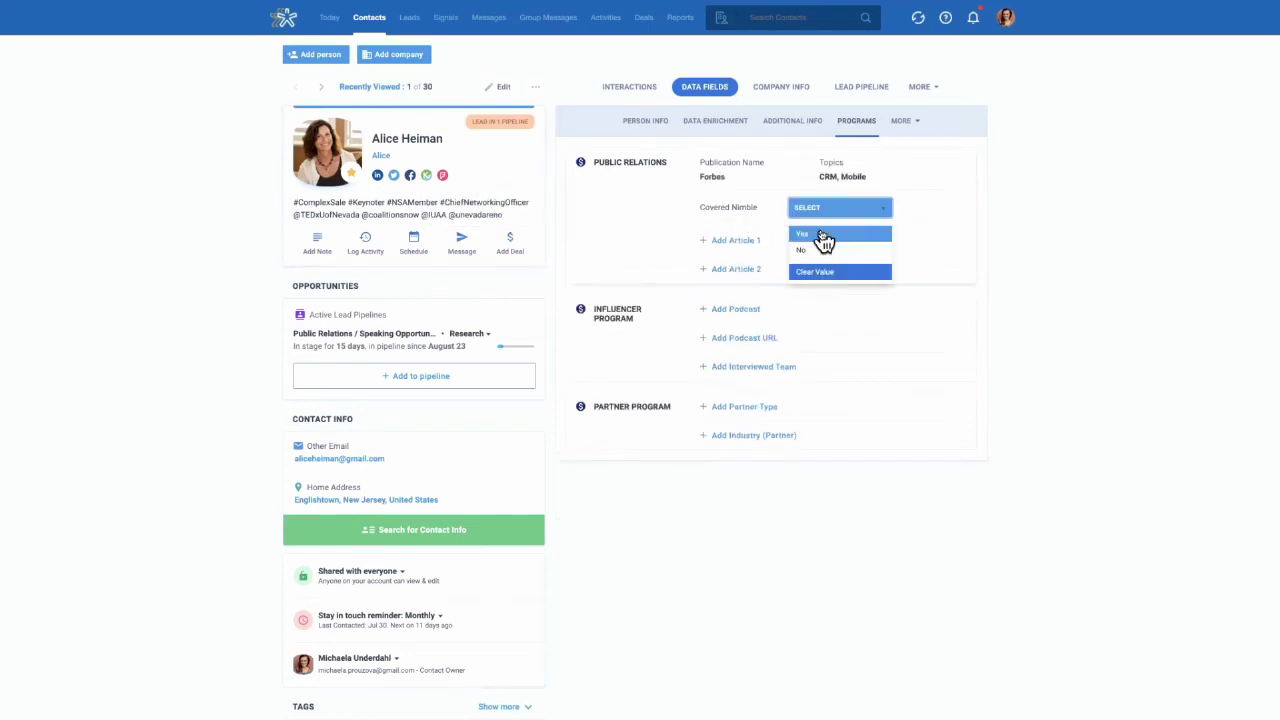
pyautogui.click(805, 233)
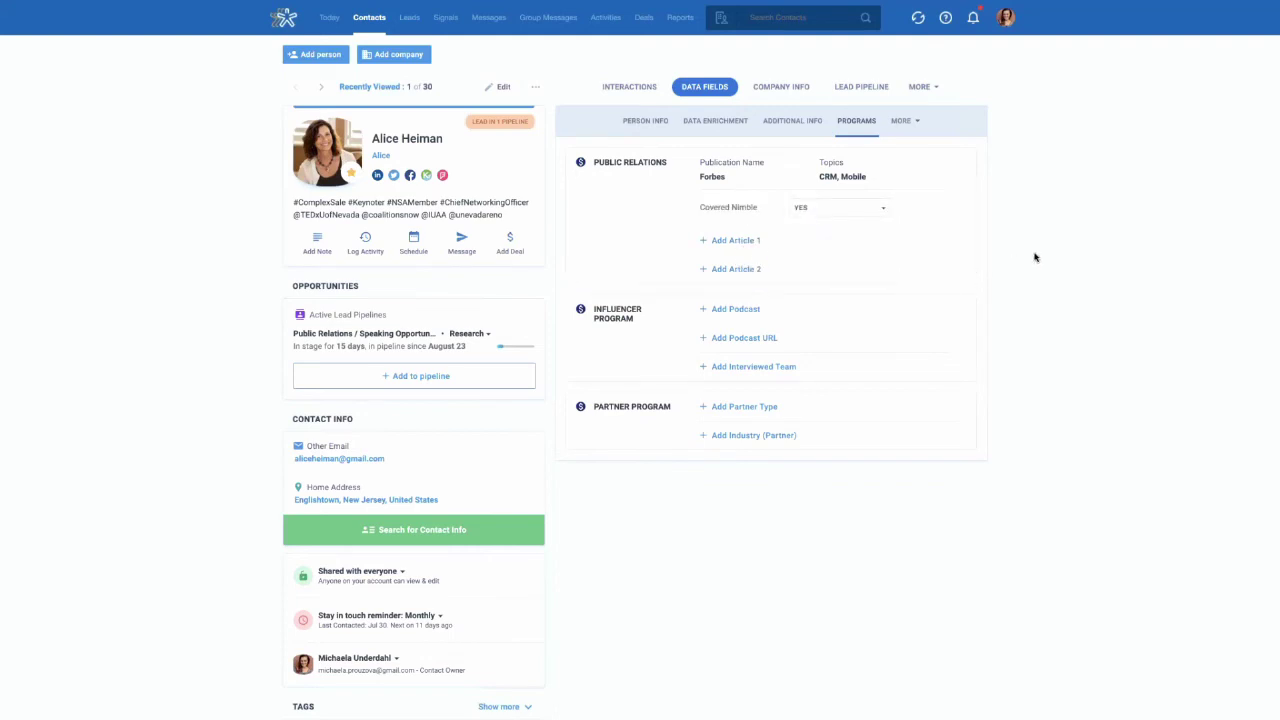
# Exit full screen in Chrome and open the Forbes website in a new browser tab.
pyautogui.moveTo(40, 8)
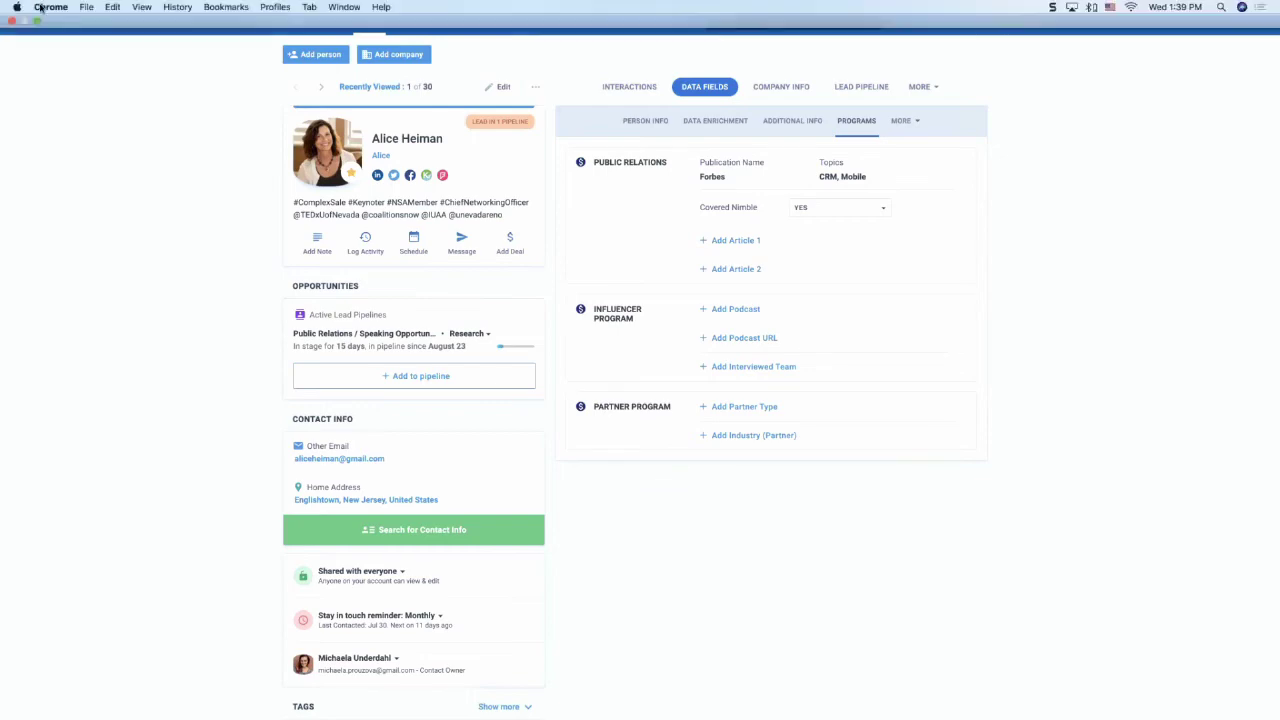
pyautogui.click(36, 22)
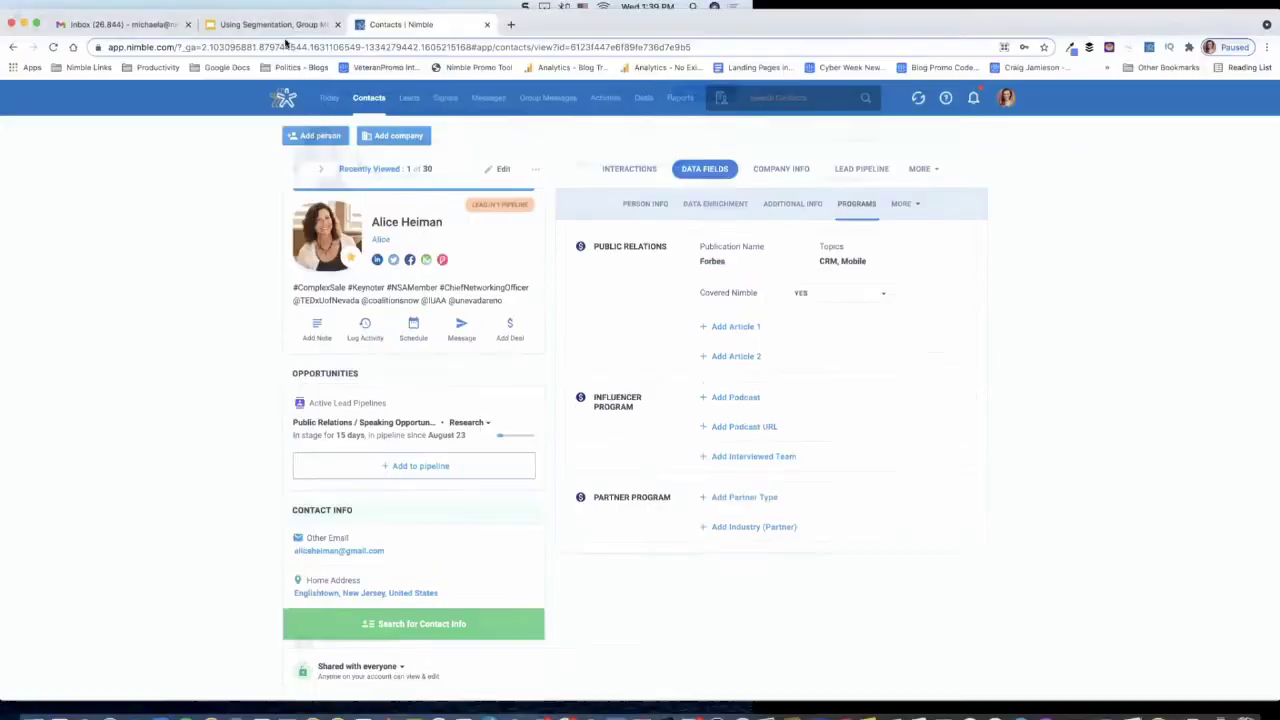
pyautogui.click(507, 30)
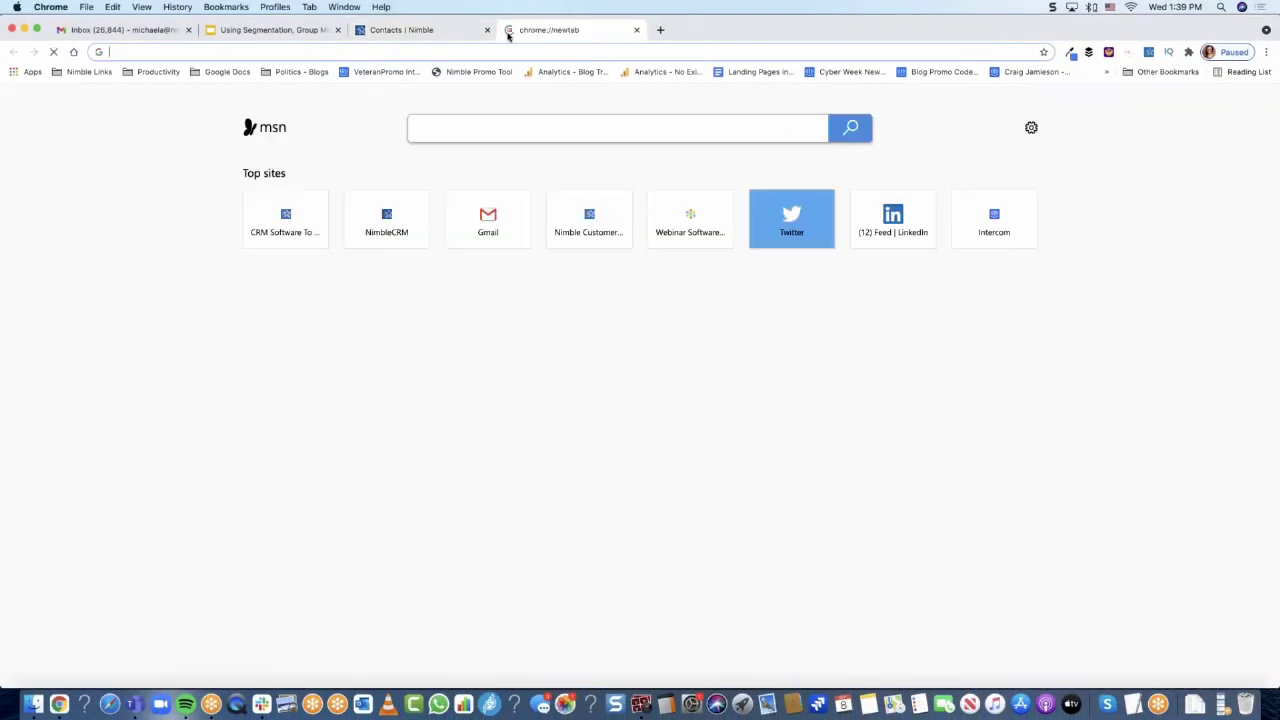
pyautogui.write('forb')
pyautogui.press('Return')
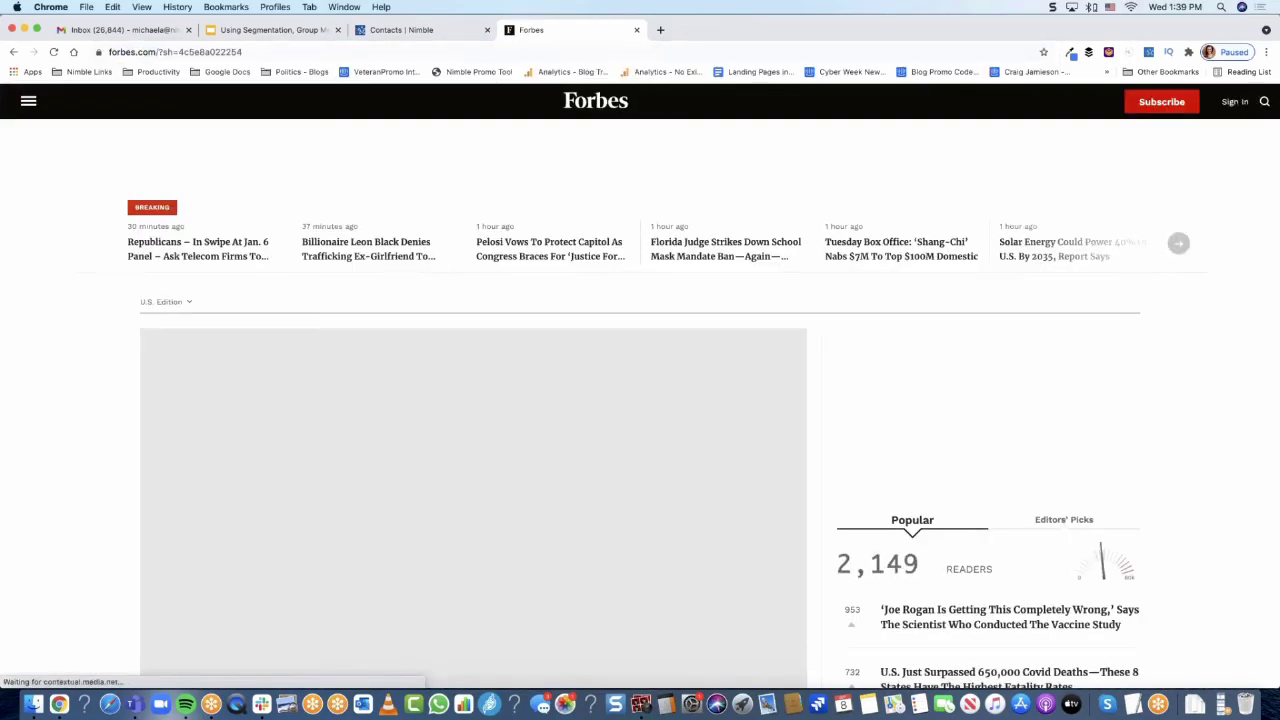
# Search the Forbes website for nimble.
pyautogui.click(1266, 104)
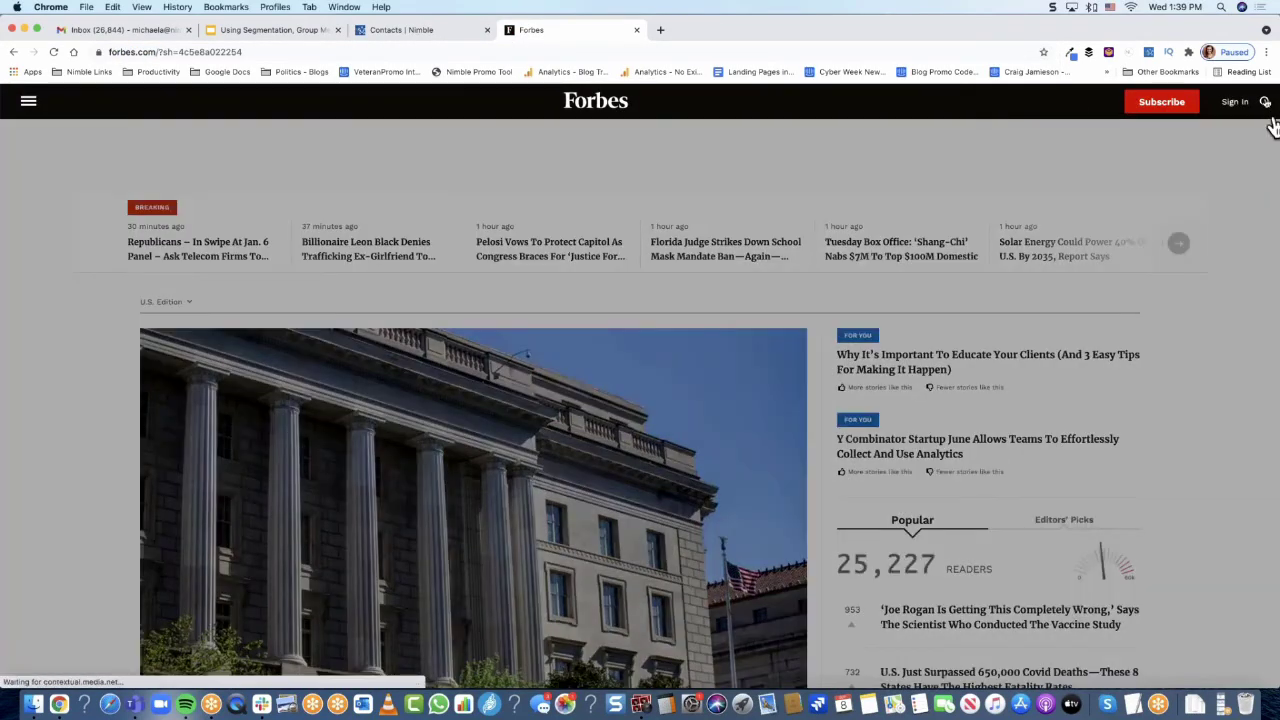
pyautogui.write('nimb')
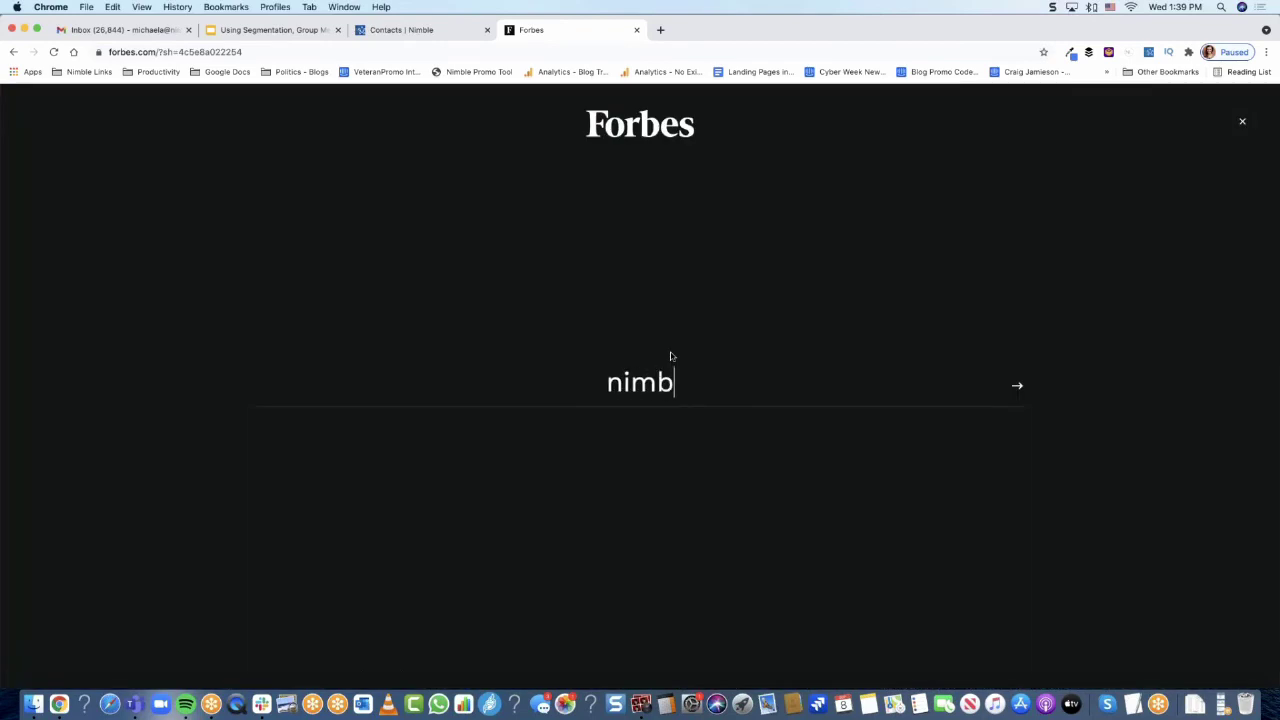
pyautogui.write('le')
pyautogui.press('Return')
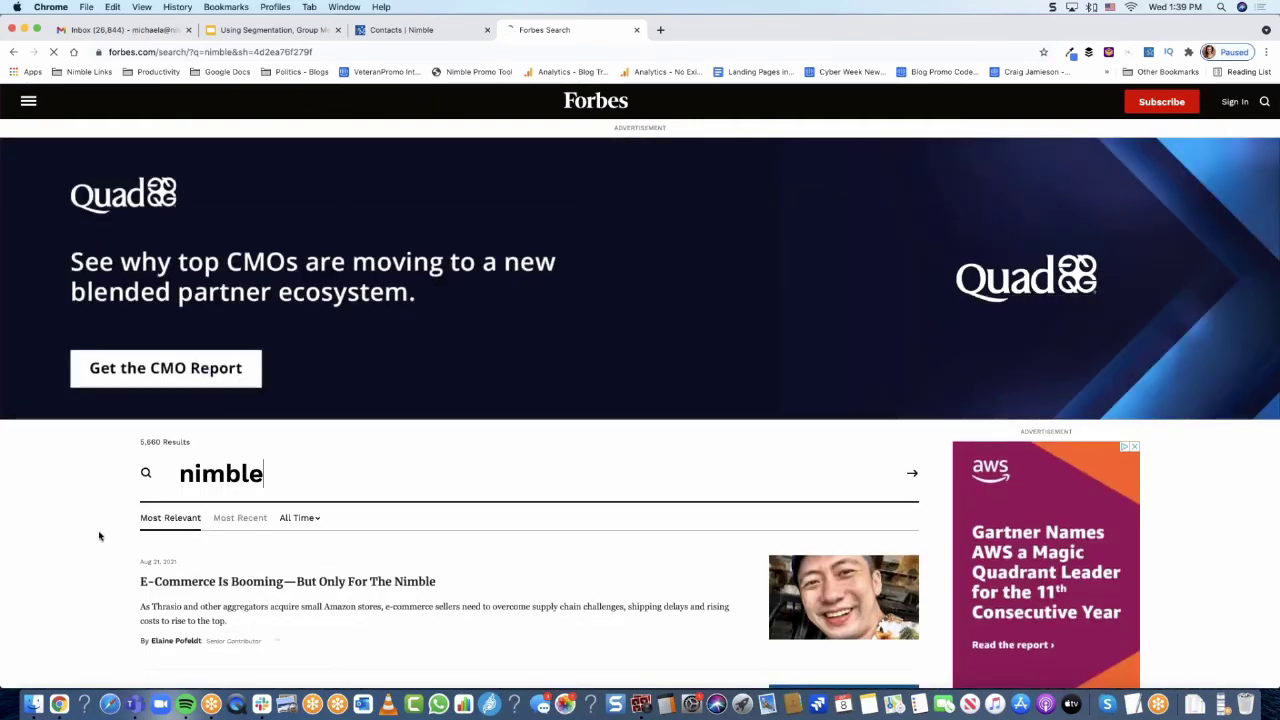
# Open the article "How To Maintain Small-Brand Nimbleness As You Grow" from the search results and copy its web address.
pyautogui.scroll(-15, 99, 536)
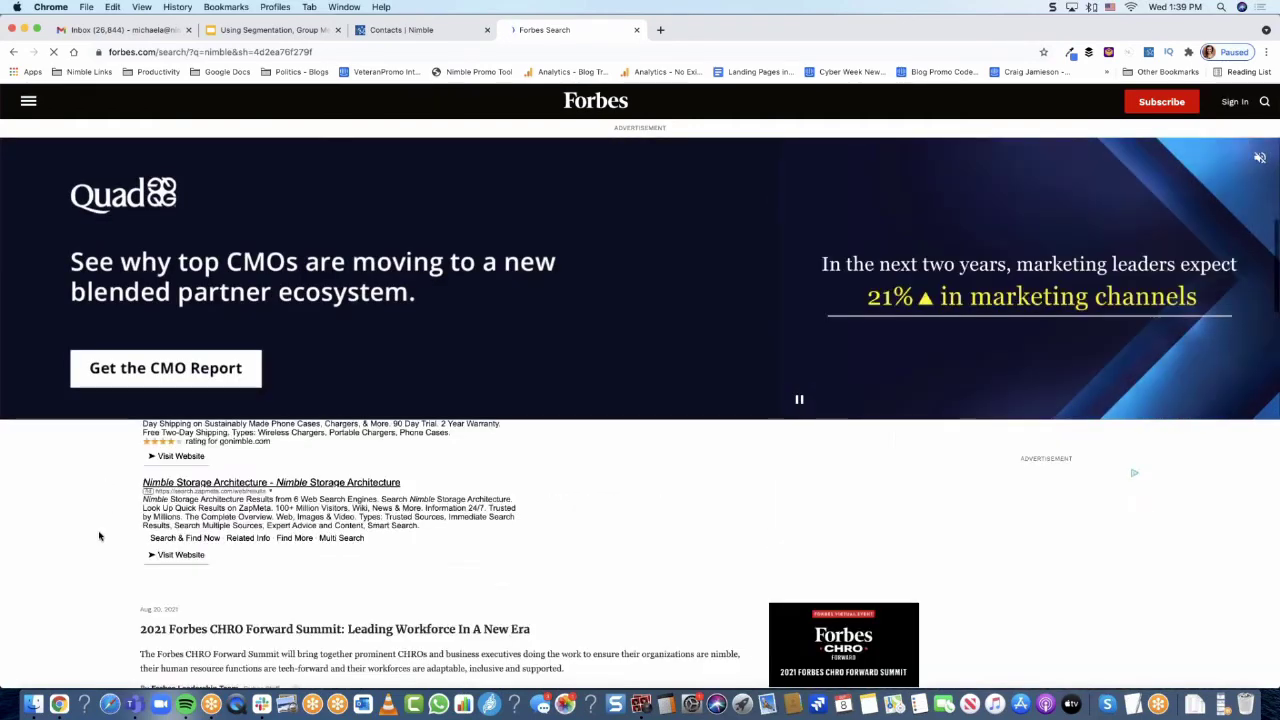
pyautogui.scroll(-10, 99, 536)
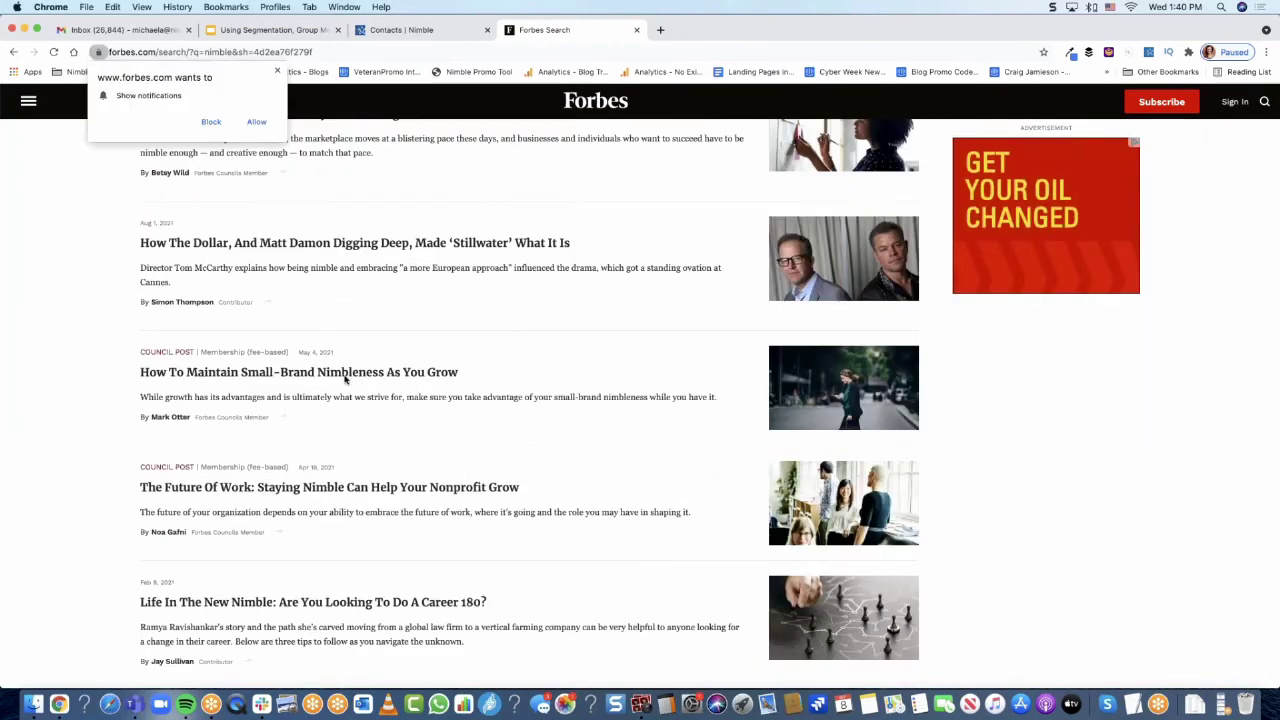
pyautogui.click(257, 382)
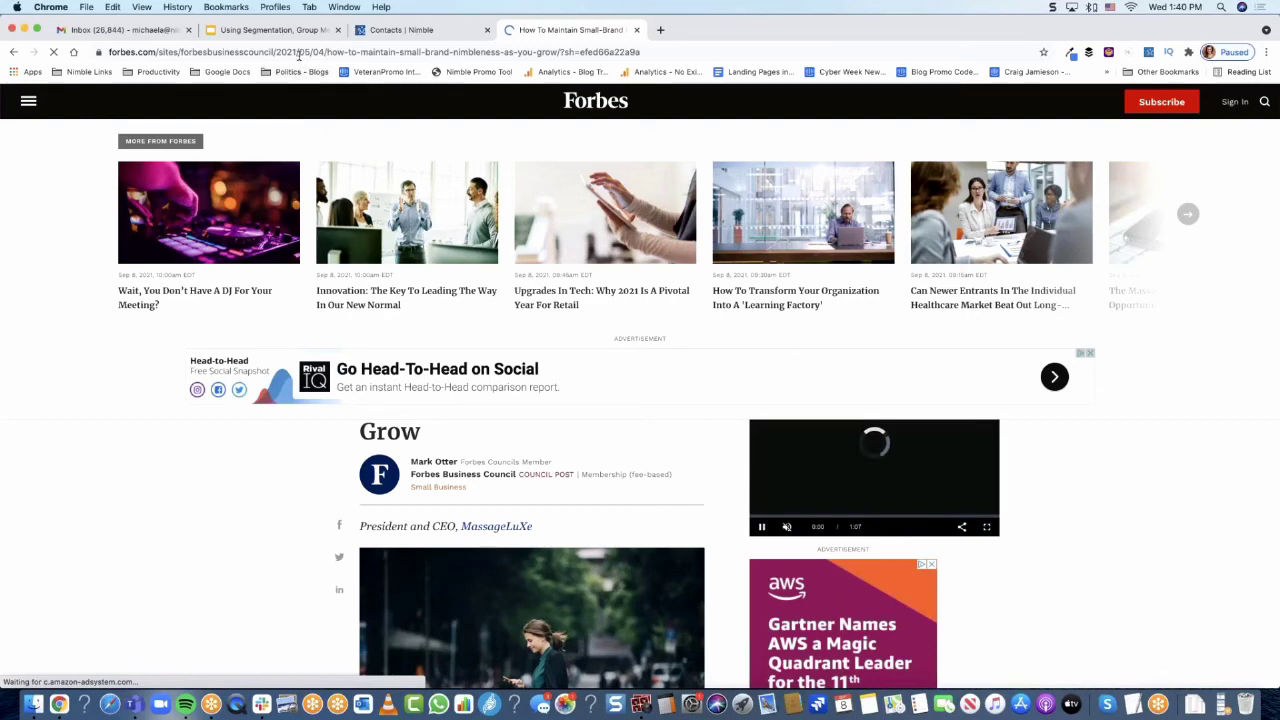
pyautogui.click(297, 52)
pyautogui.press('super+c')
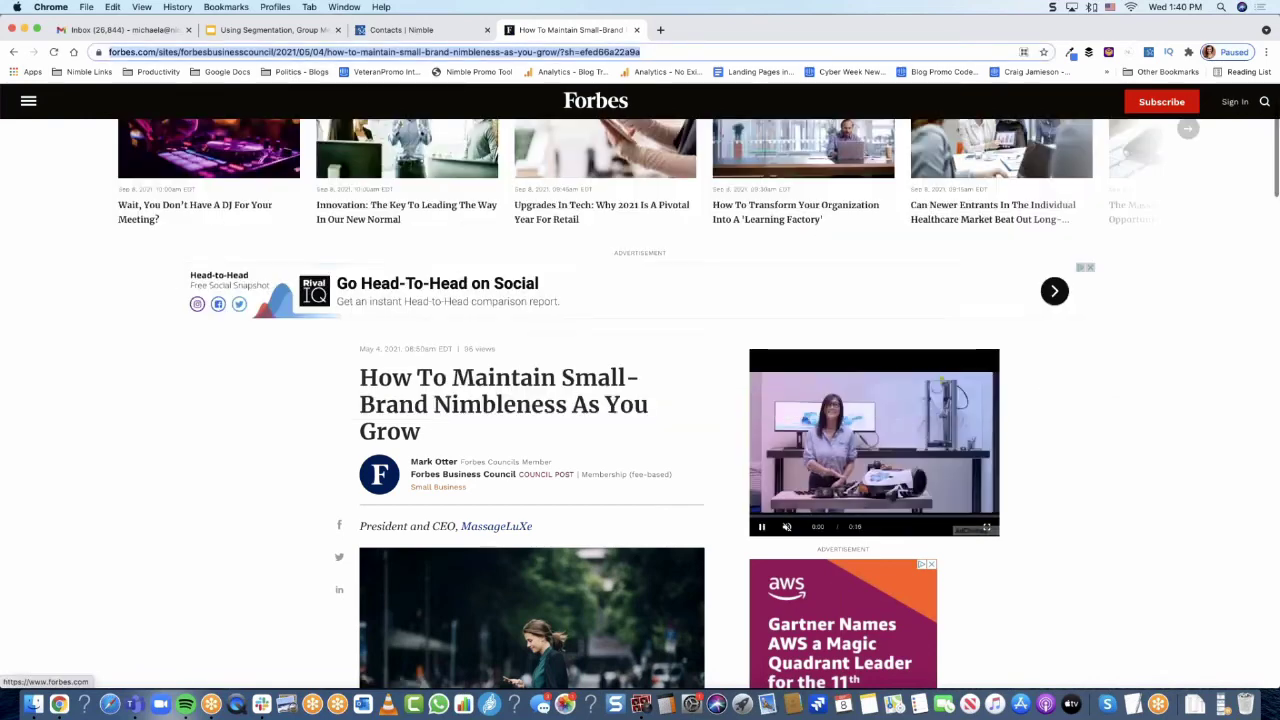
# Look up the Forbes article's author with the Nimble browser extension and open the author's live profile.
pyautogui.click(1149, 52)
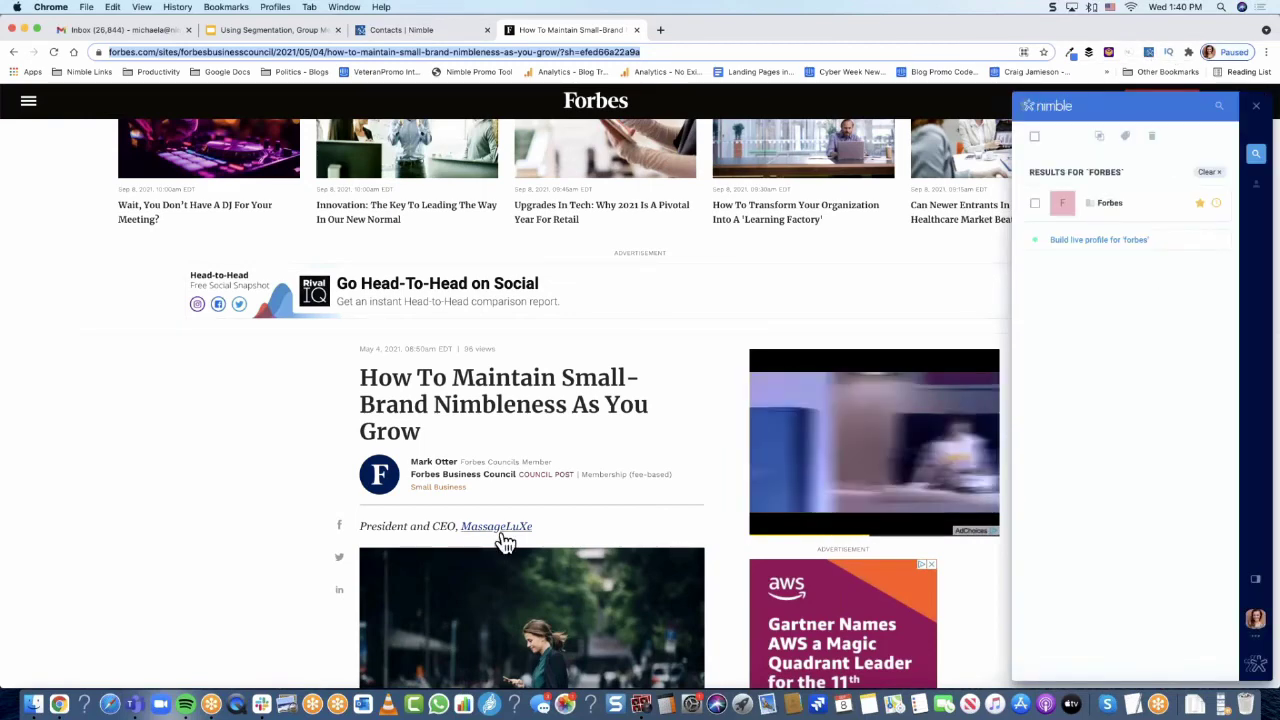
pyautogui.moveTo(410, 462); pyautogui.dragTo(458, 464)
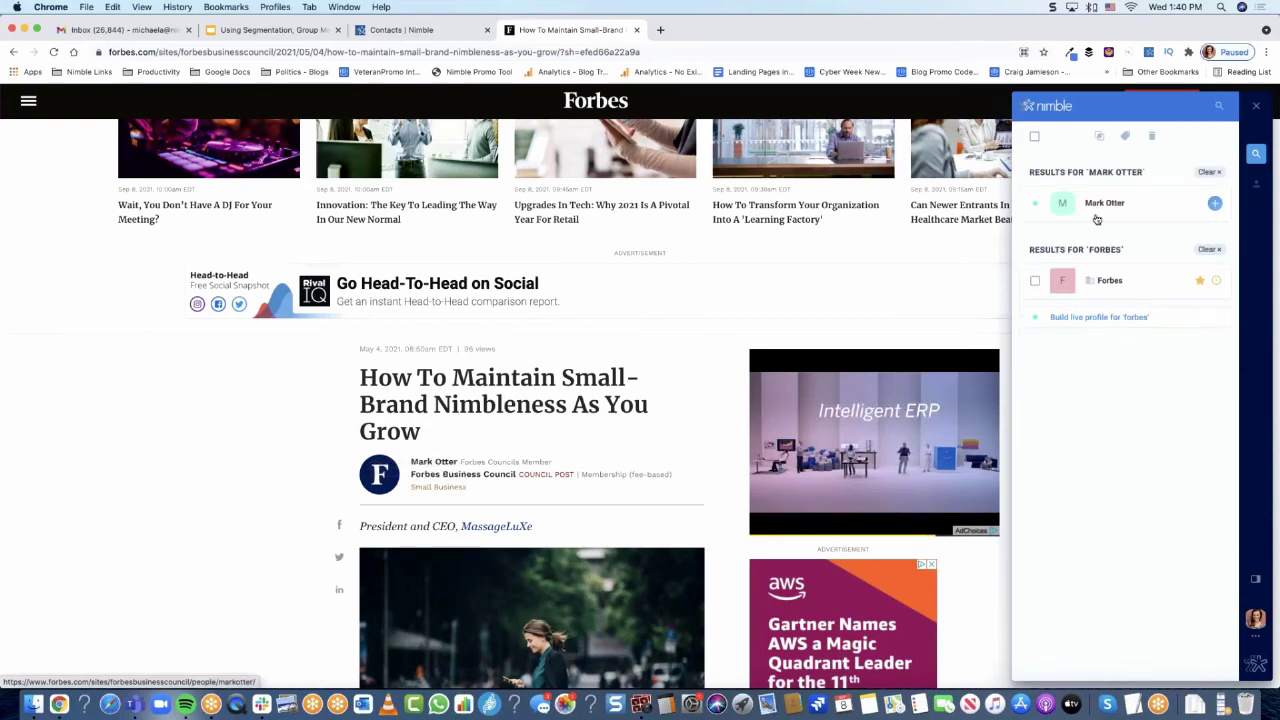
pyautogui.click(1106, 206)
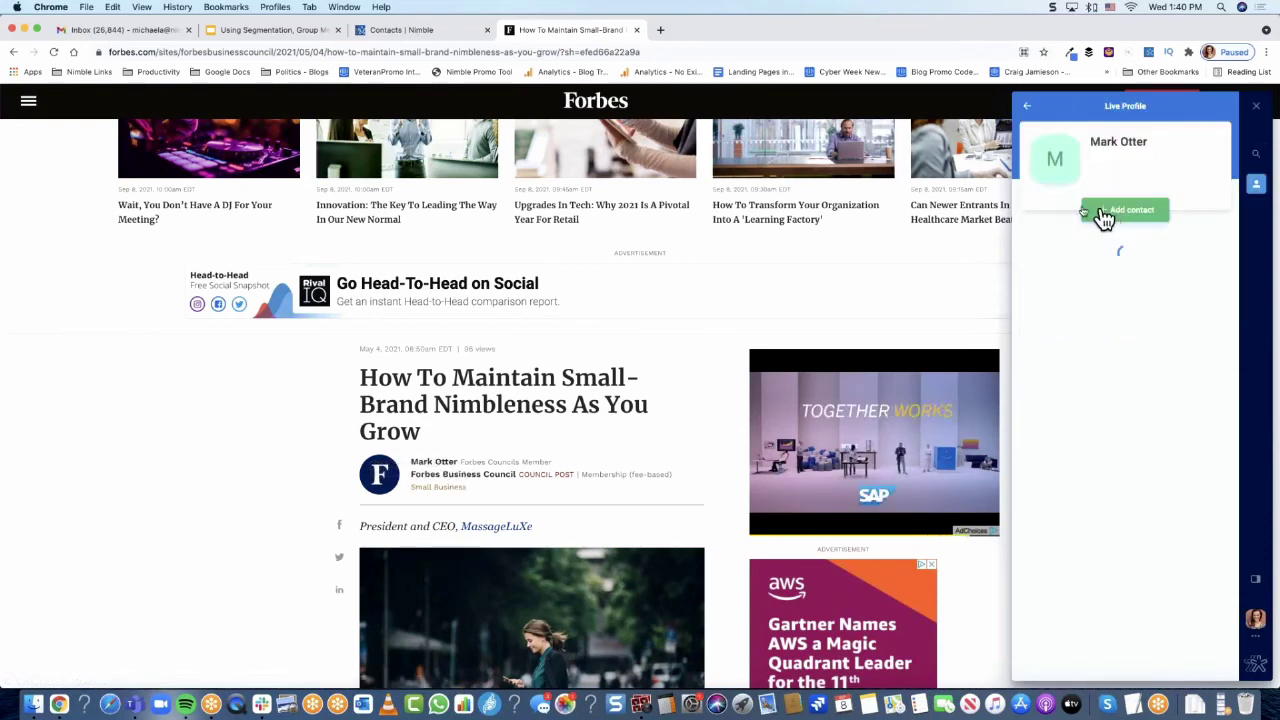
# Reject the suggested Twitter profile match and add the article's author as a Nimble contact.
pyautogui.click(1172, 279)
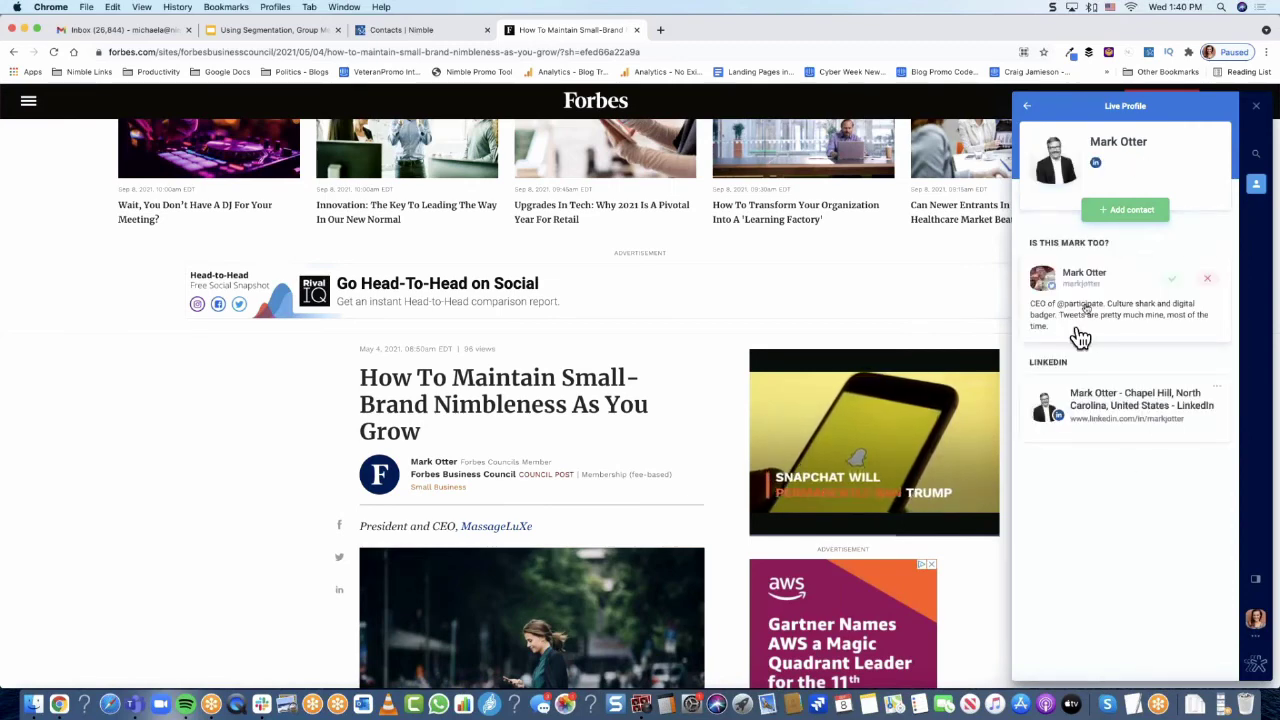
pyautogui.click(1208, 280)
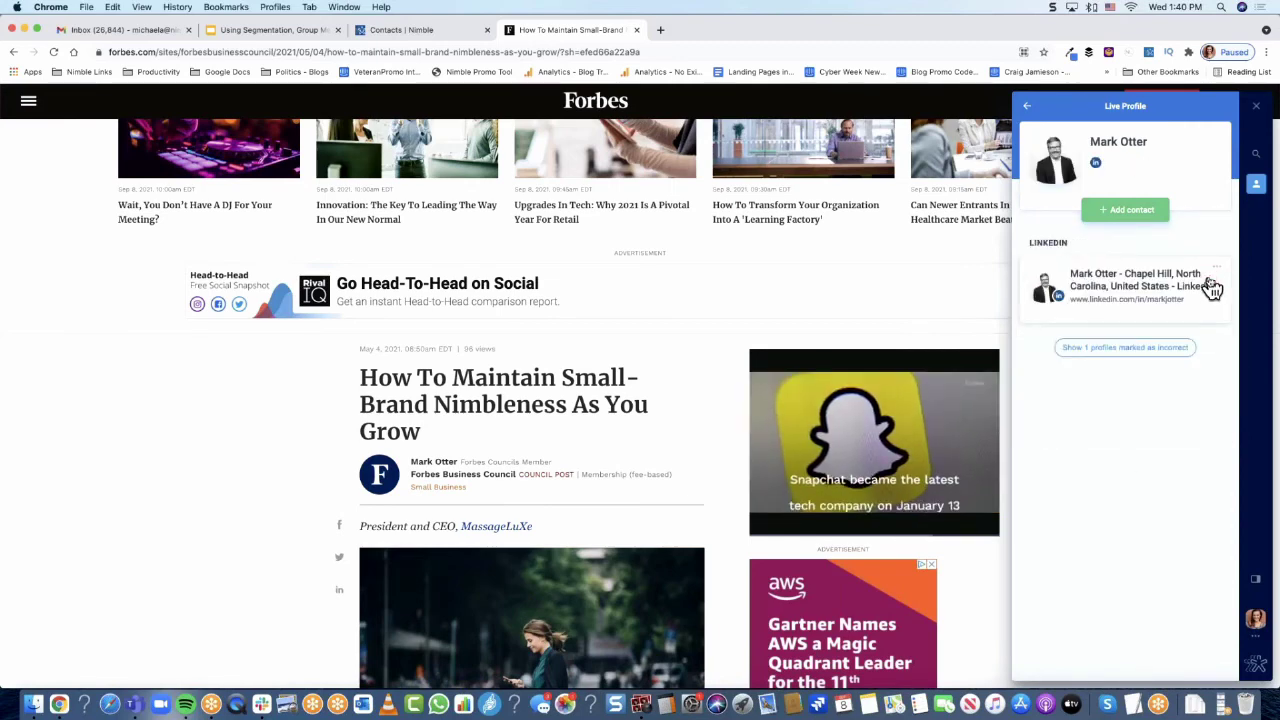
pyautogui.click(1135, 215)
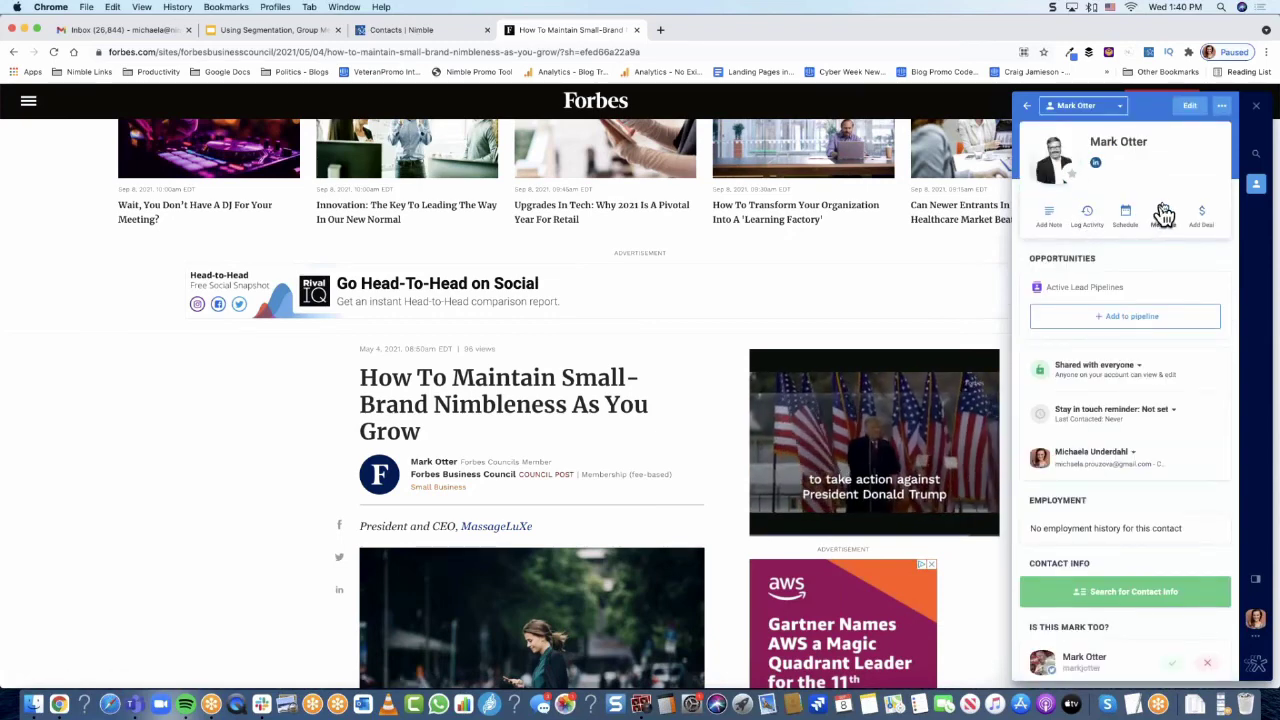
# Save the copied article address in the Article 1 field of the new contact's Programs data fields.
pyautogui.click(1222, 106)
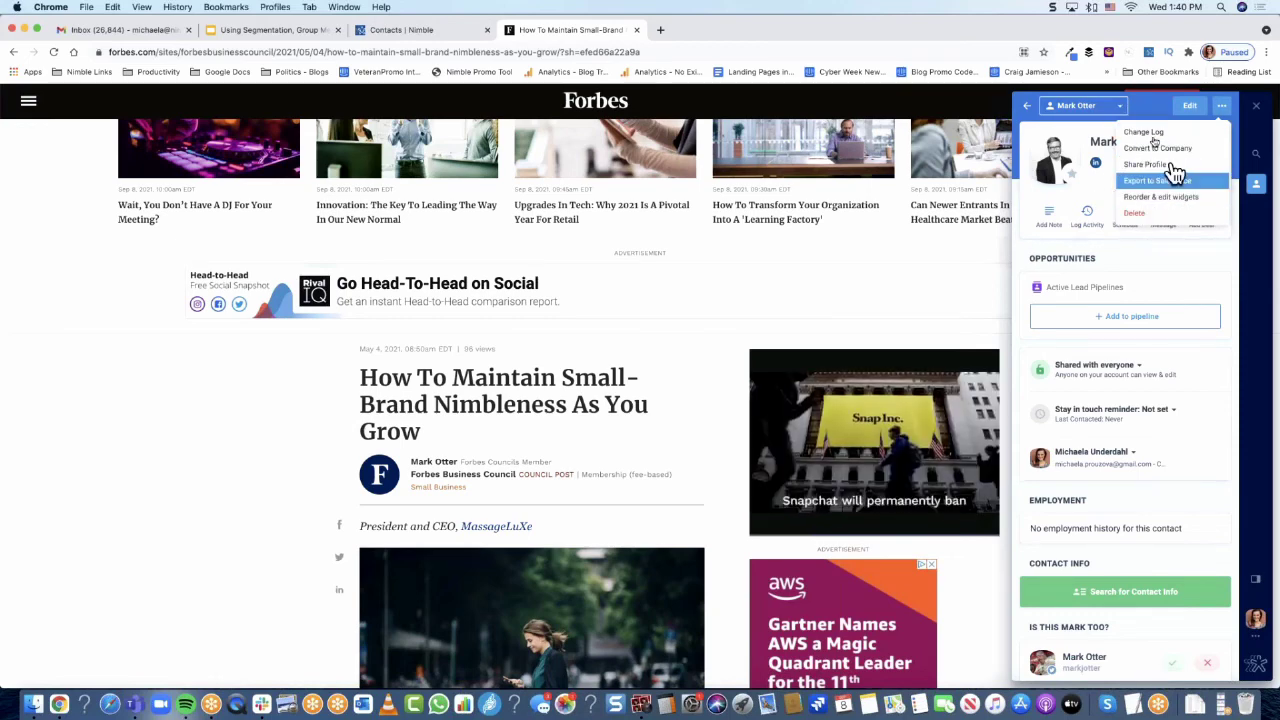
pyautogui.click(1096, 130)
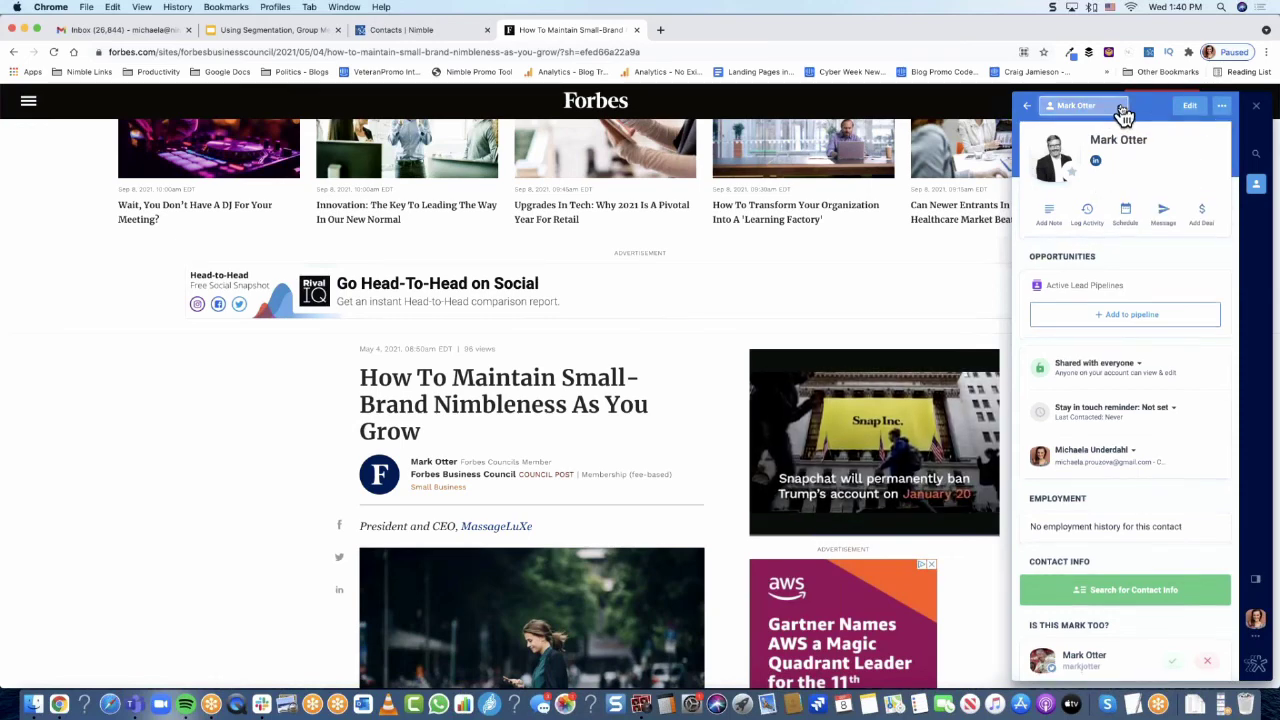
pyautogui.click(1122, 112)
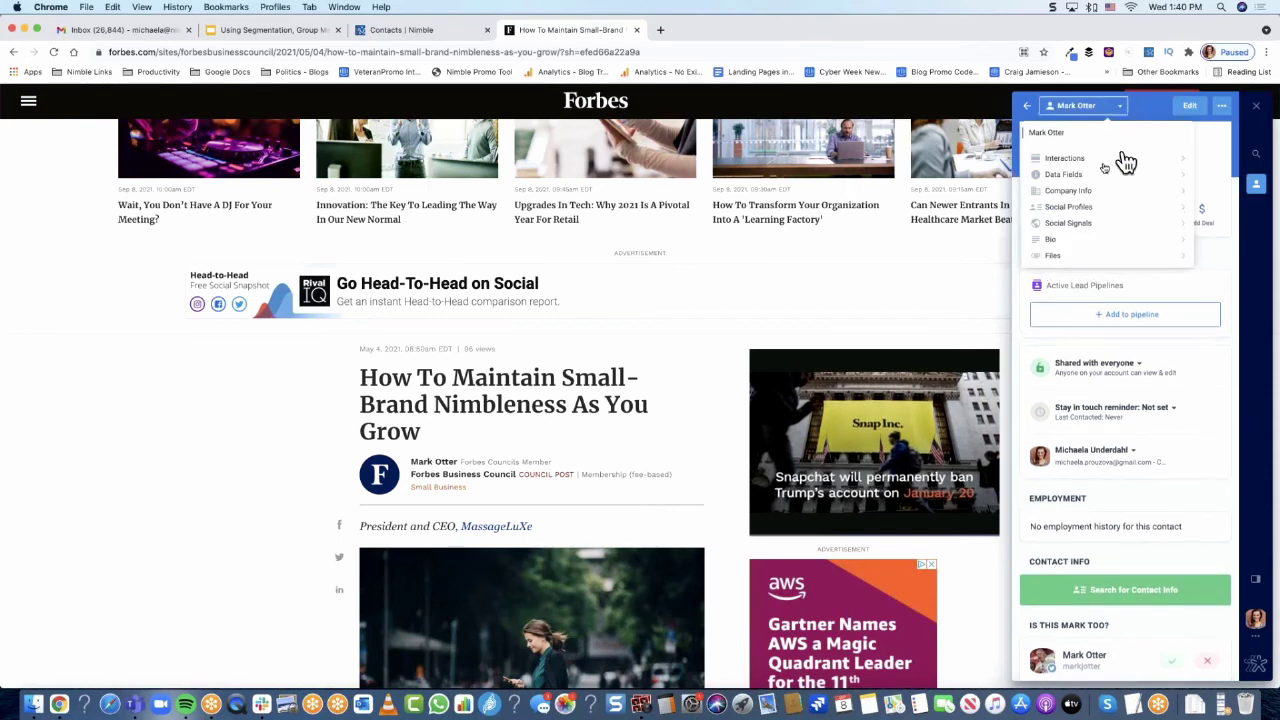
pyautogui.click(1178, 177)
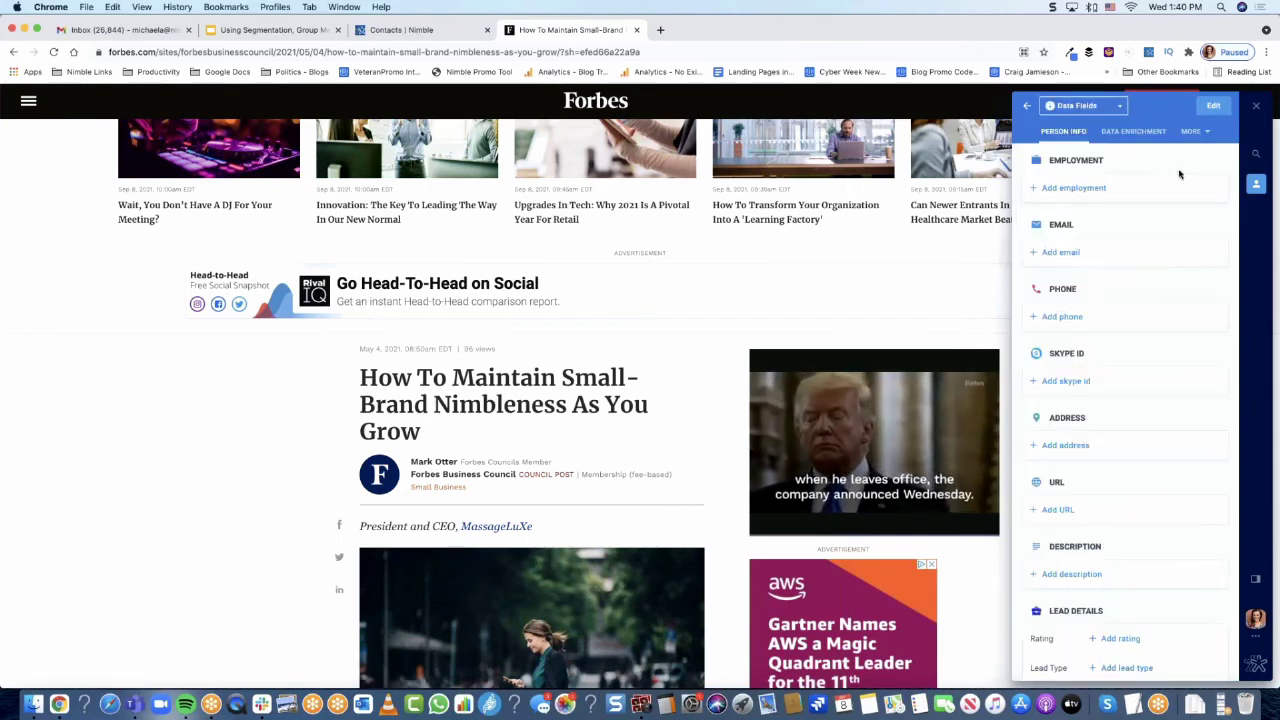
pyautogui.click(1193, 133)
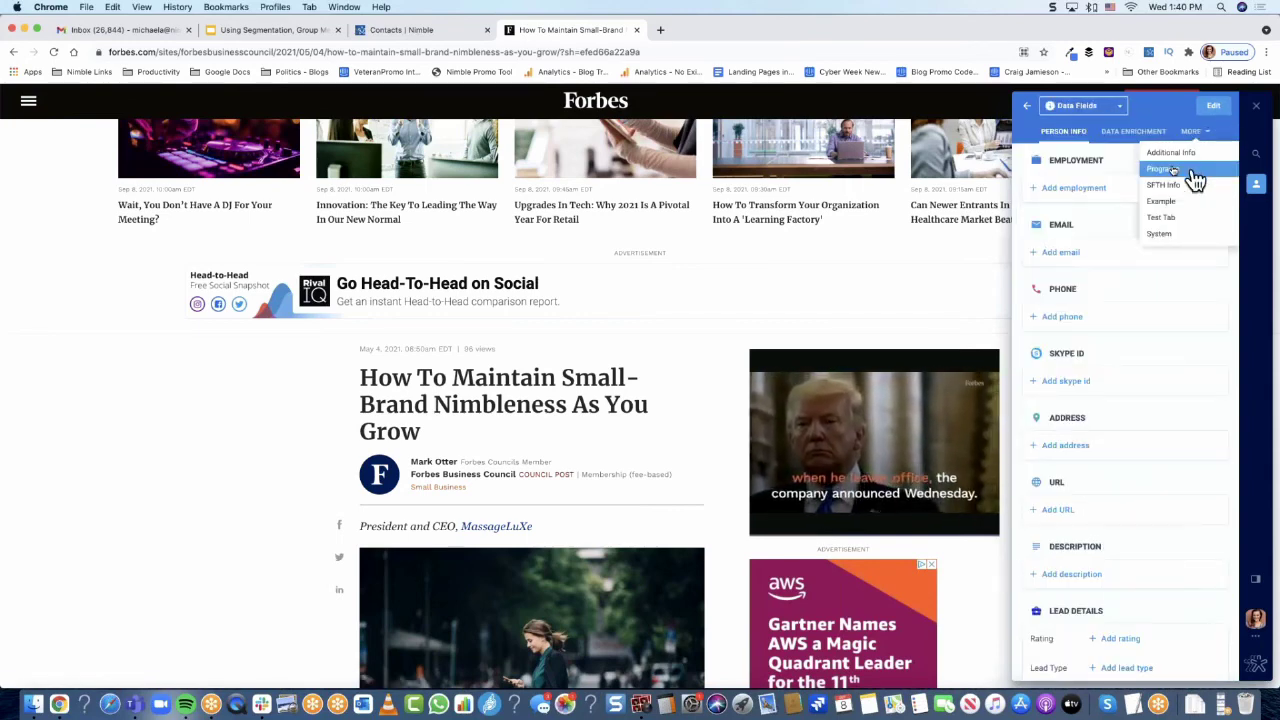
pyautogui.click(1163, 169)
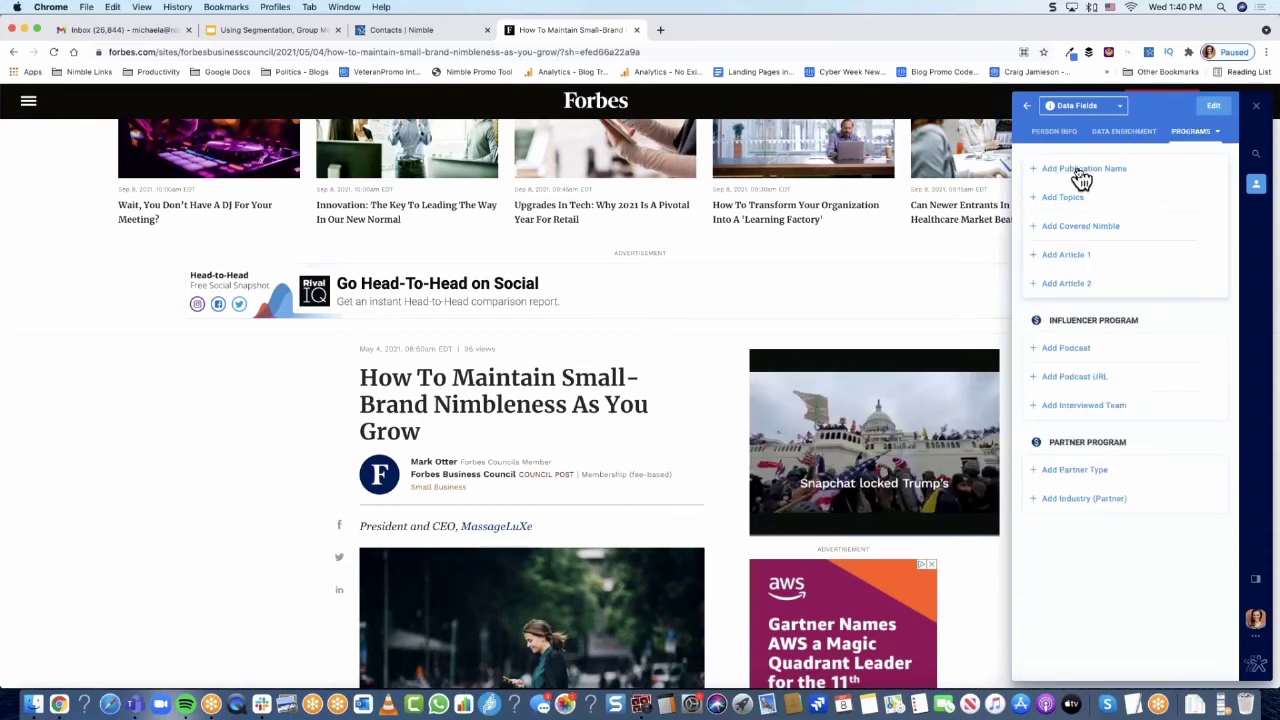
pyautogui.click(1066, 258)
pyautogui.press('super+v')
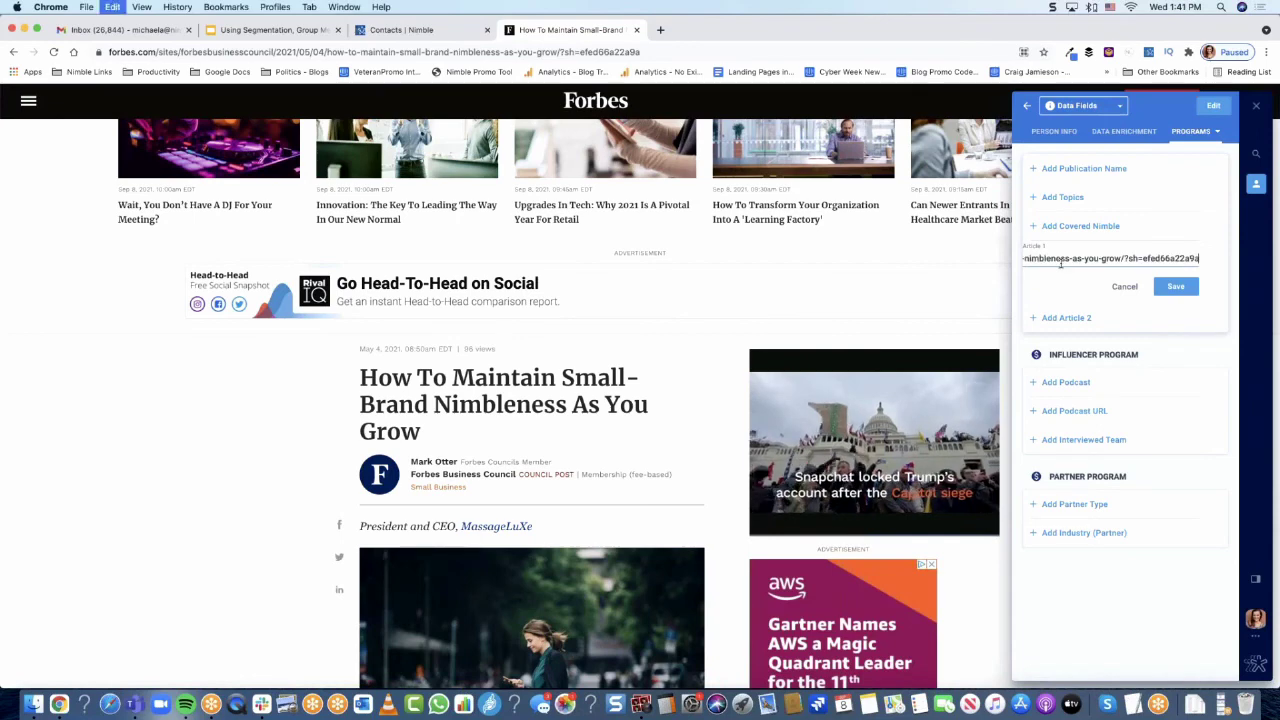
pyautogui.click(1177, 289)
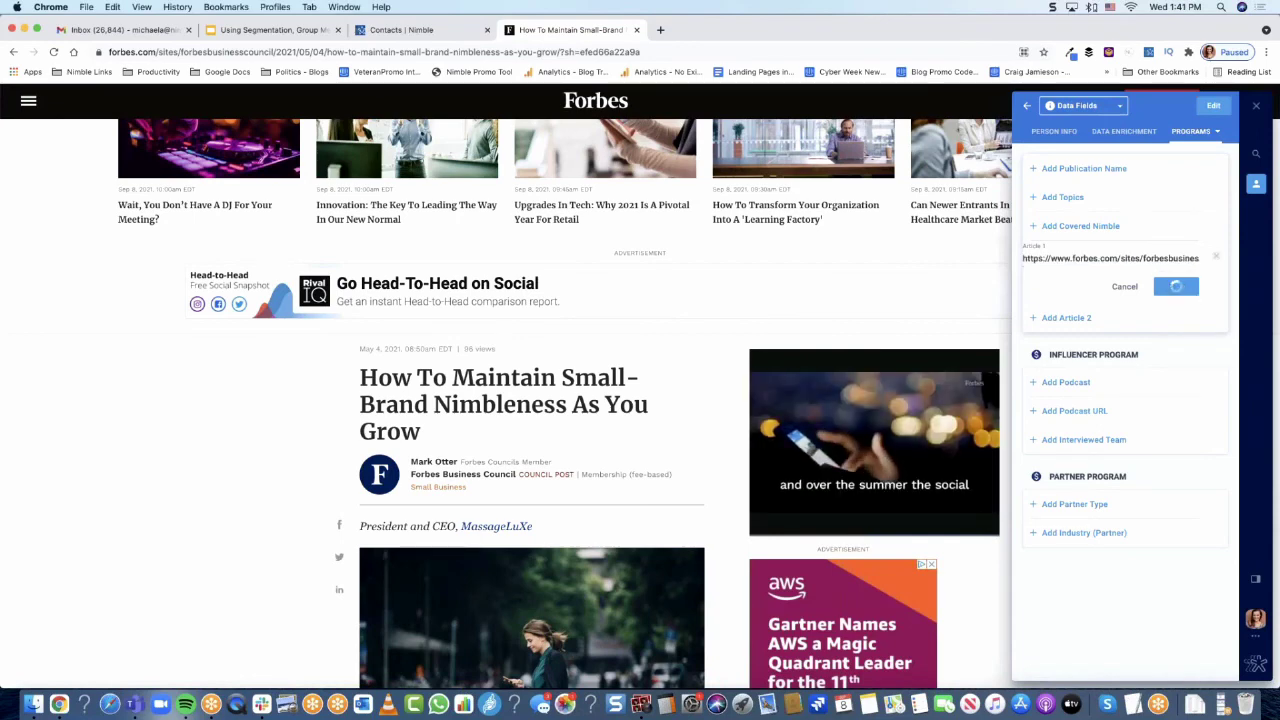
# Open the contact's full Nimble record and display its Programs data fields.
pyautogui.click(1030, 113)
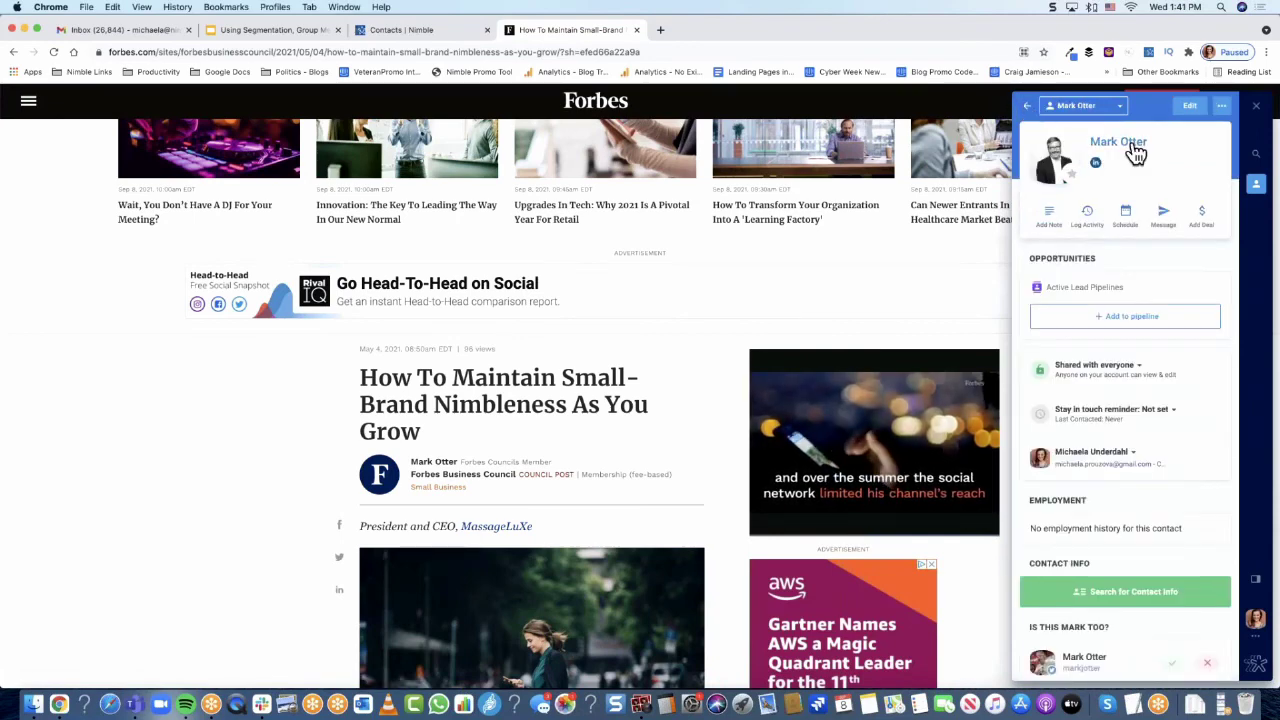
pyautogui.click(1134, 151)
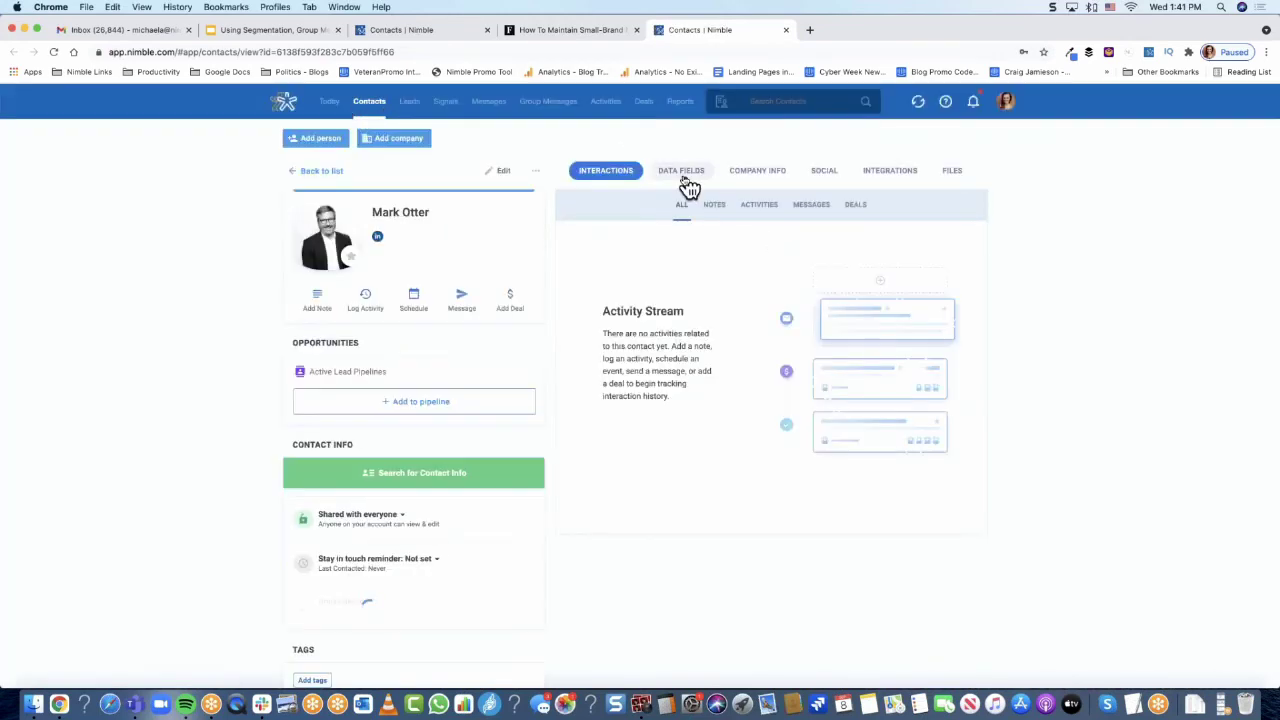
pyautogui.click(700, 172)
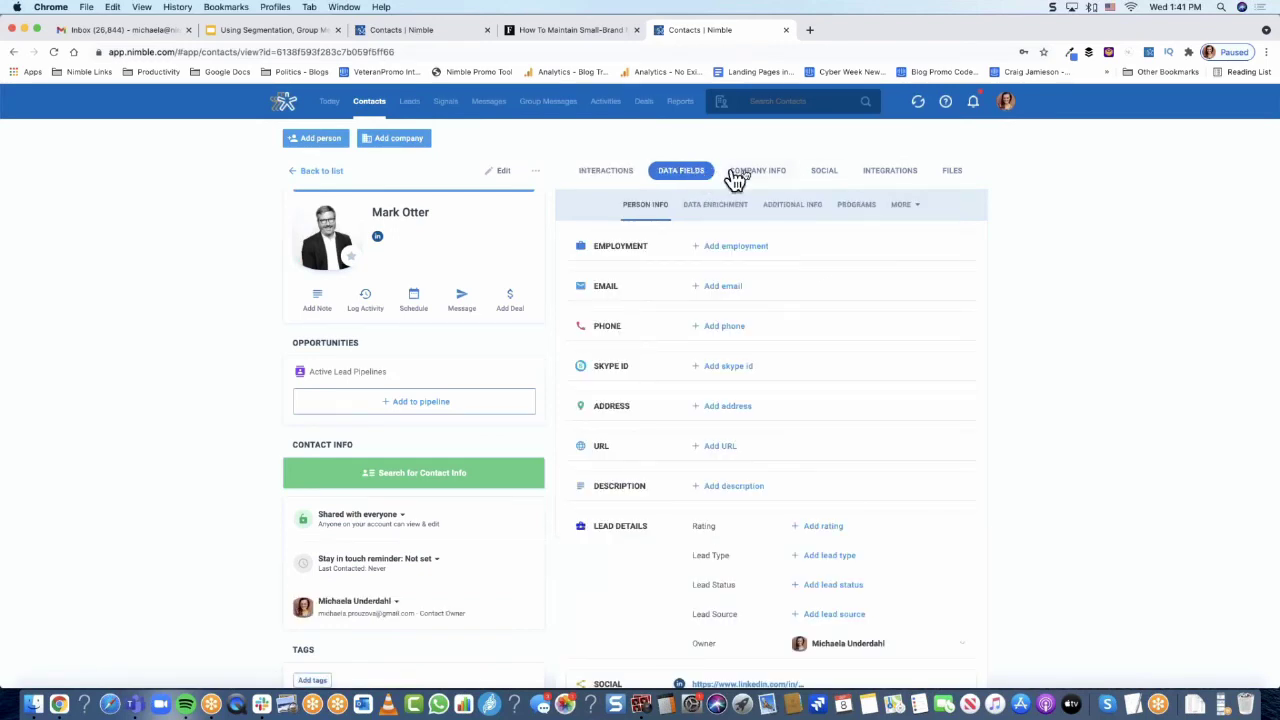
pyautogui.click(845, 207)
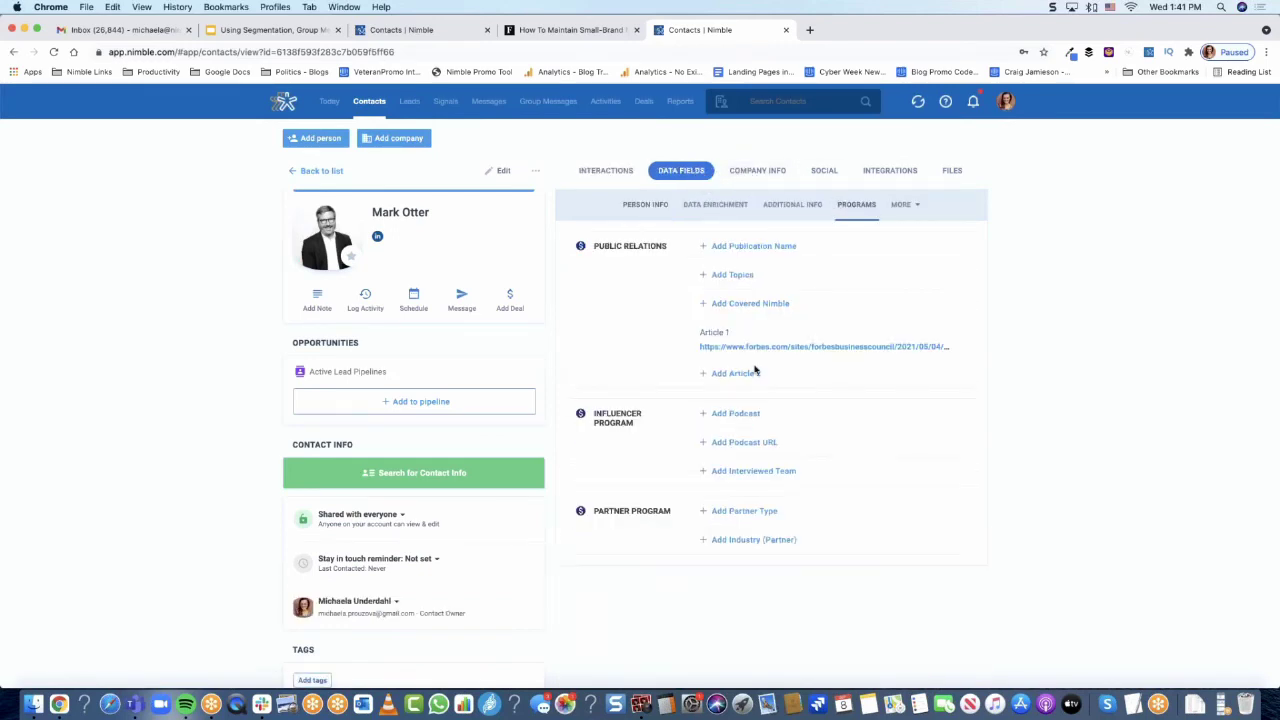
# Check the saved Article 1 link in the browser, then return to the record and mark the contact as important.
pyautogui.click(808, 348)
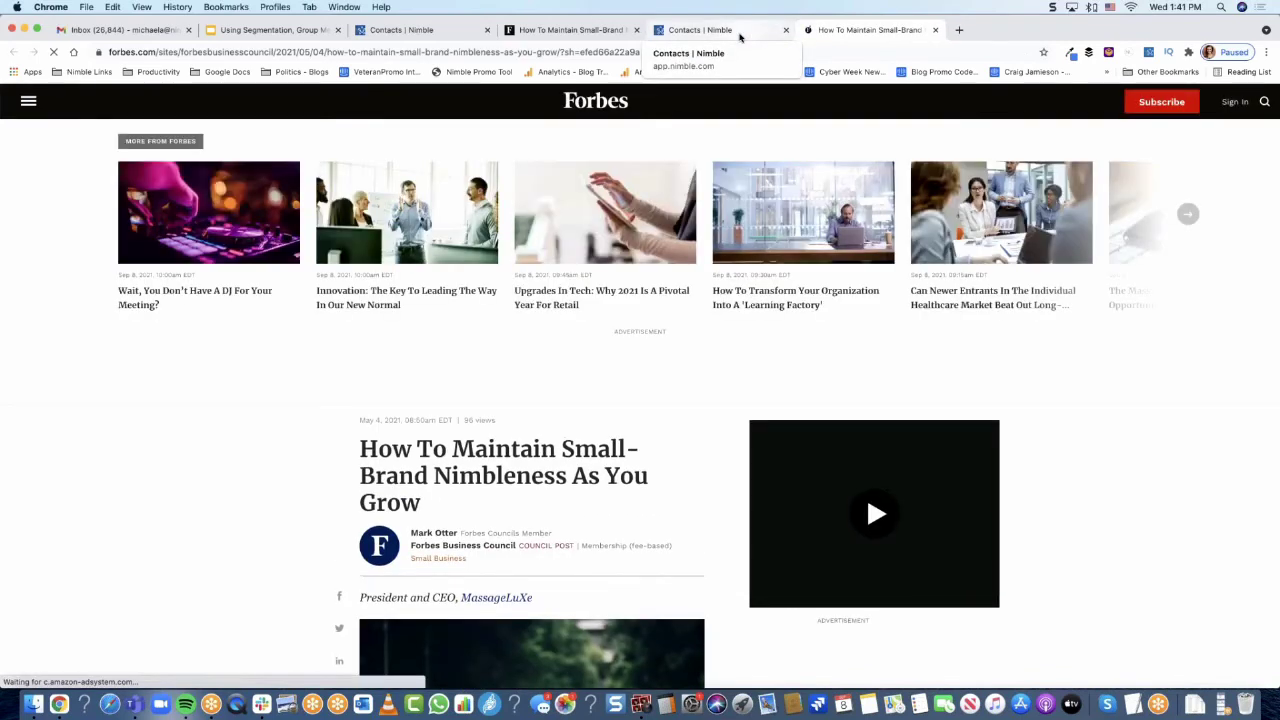
pyautogui.click(740, 34)
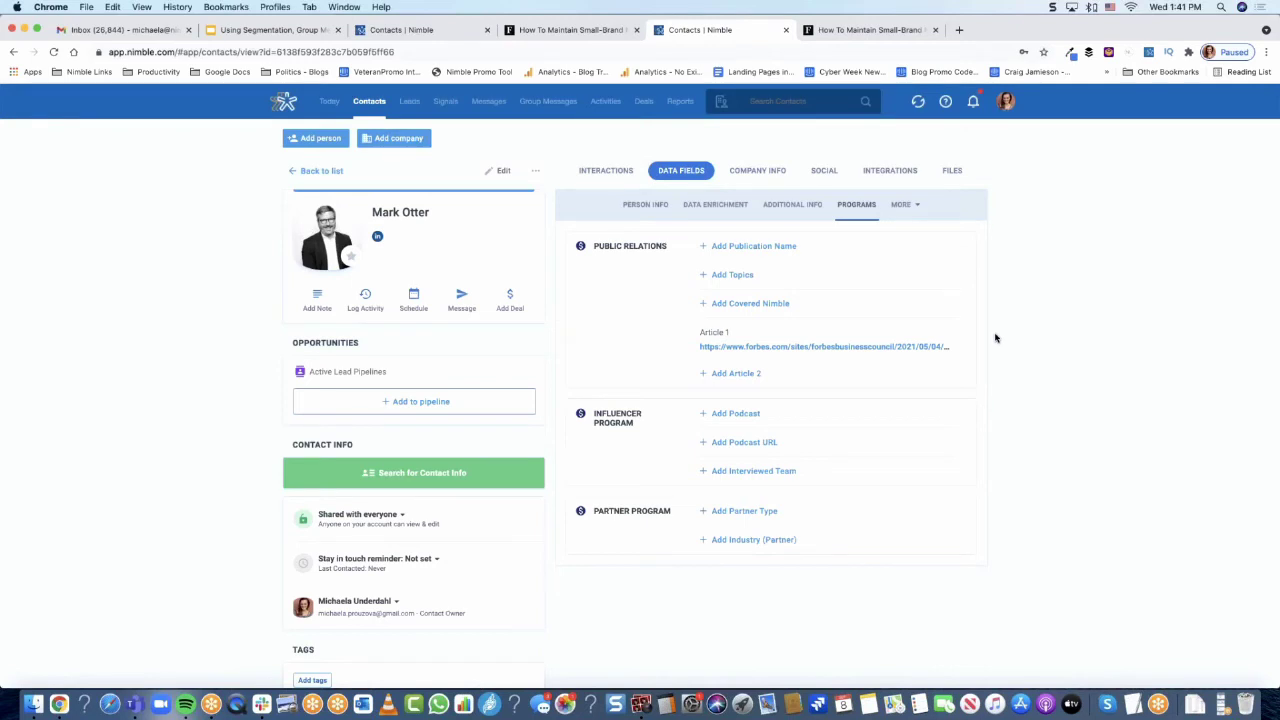
pyautogui.click(352, 256)
# Run a new segment search on all contacts whose Publication Name is "forbes".
pyautogui.click(373, 113)
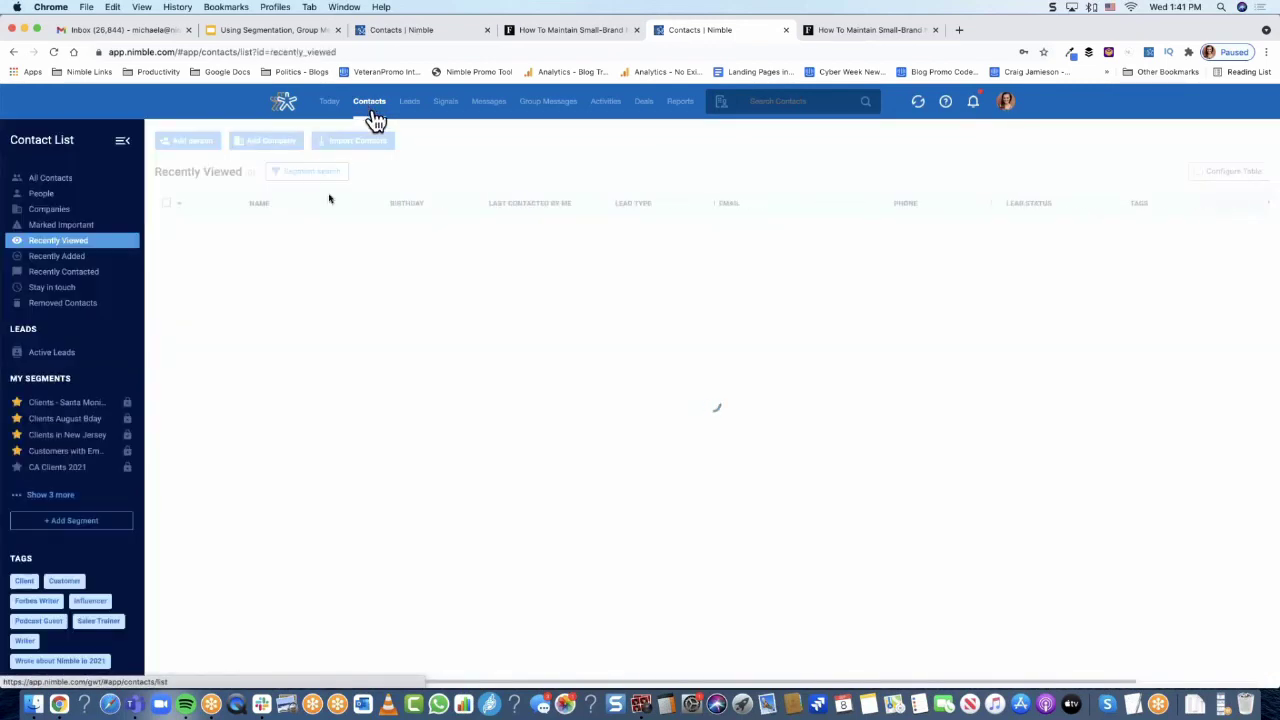
pyautogui.click(311, 175)
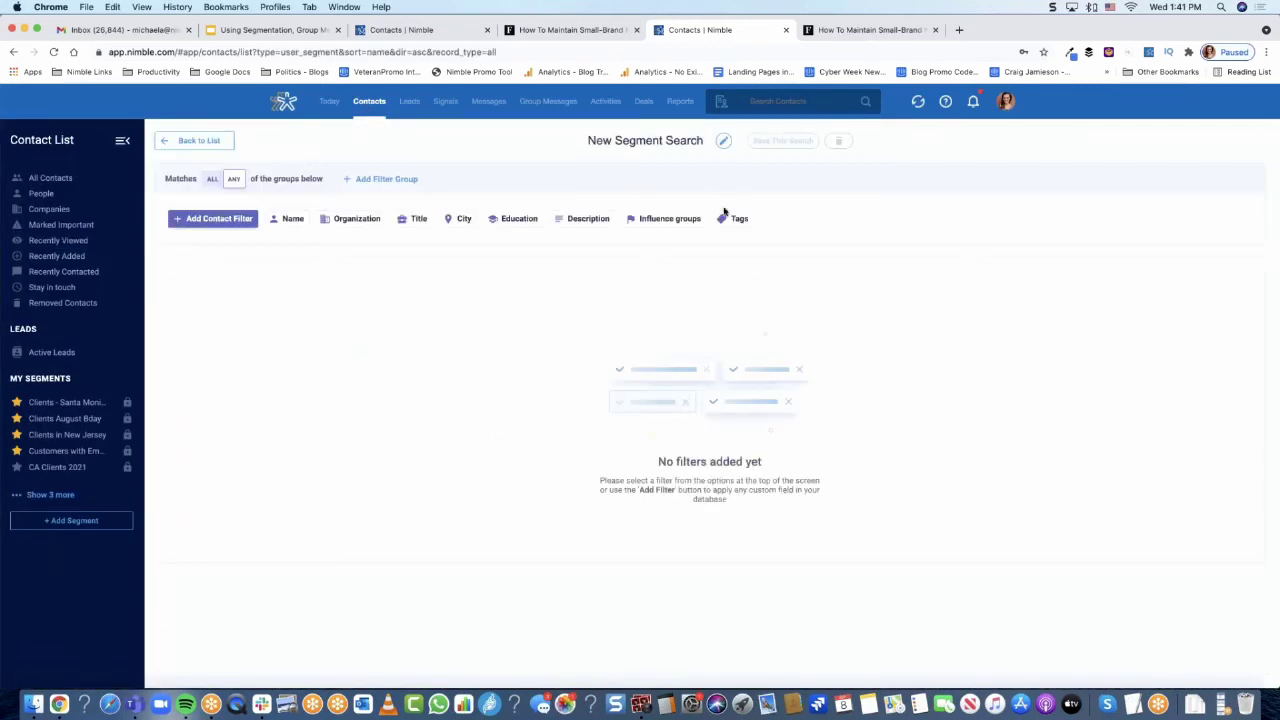
pyautogui.click(210, 224)
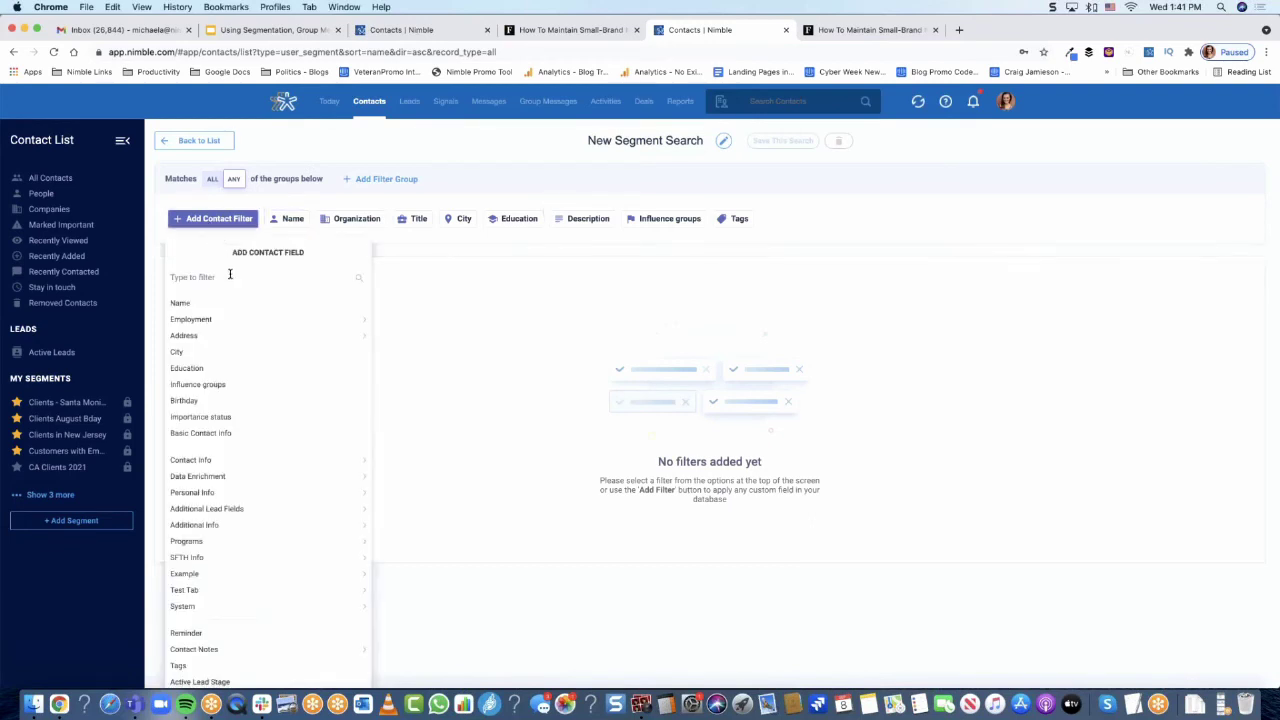
pyautogui.click(222, 277)
pyautogui.write('publi')
pyautogui.click(229, 303)
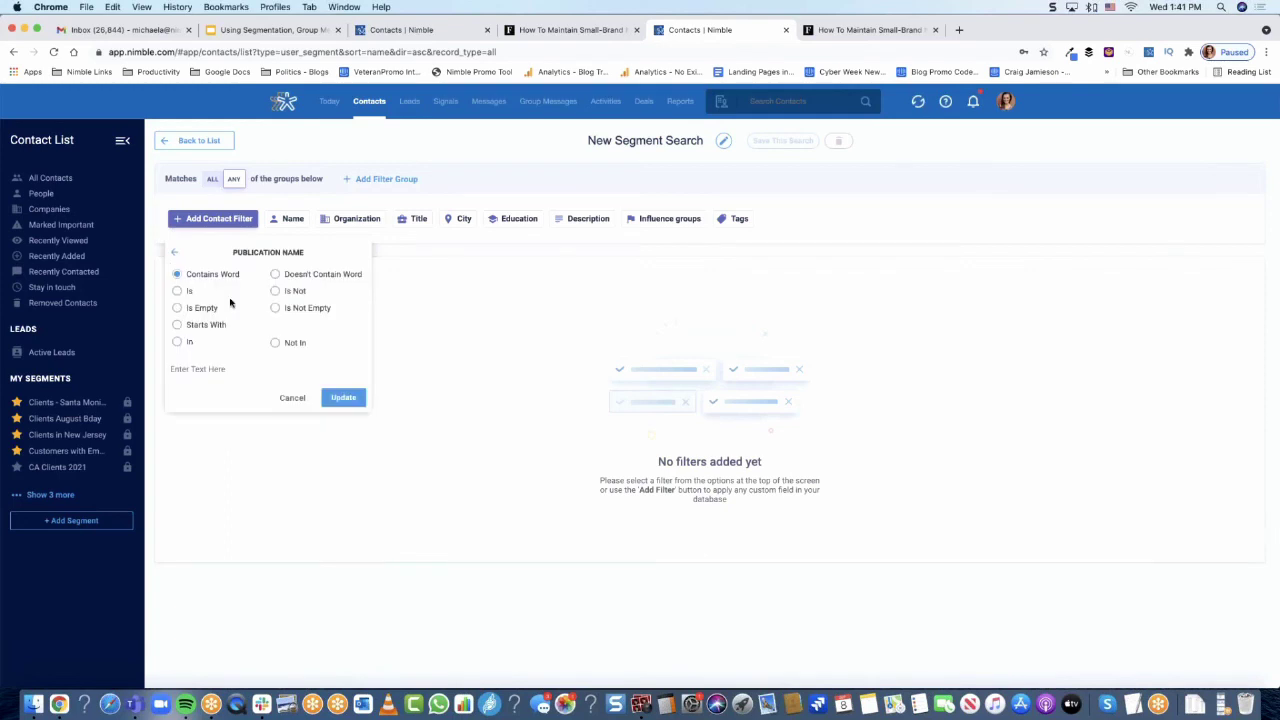
pyautogui.click(178, 291)
pyautogui.click(219, 368)
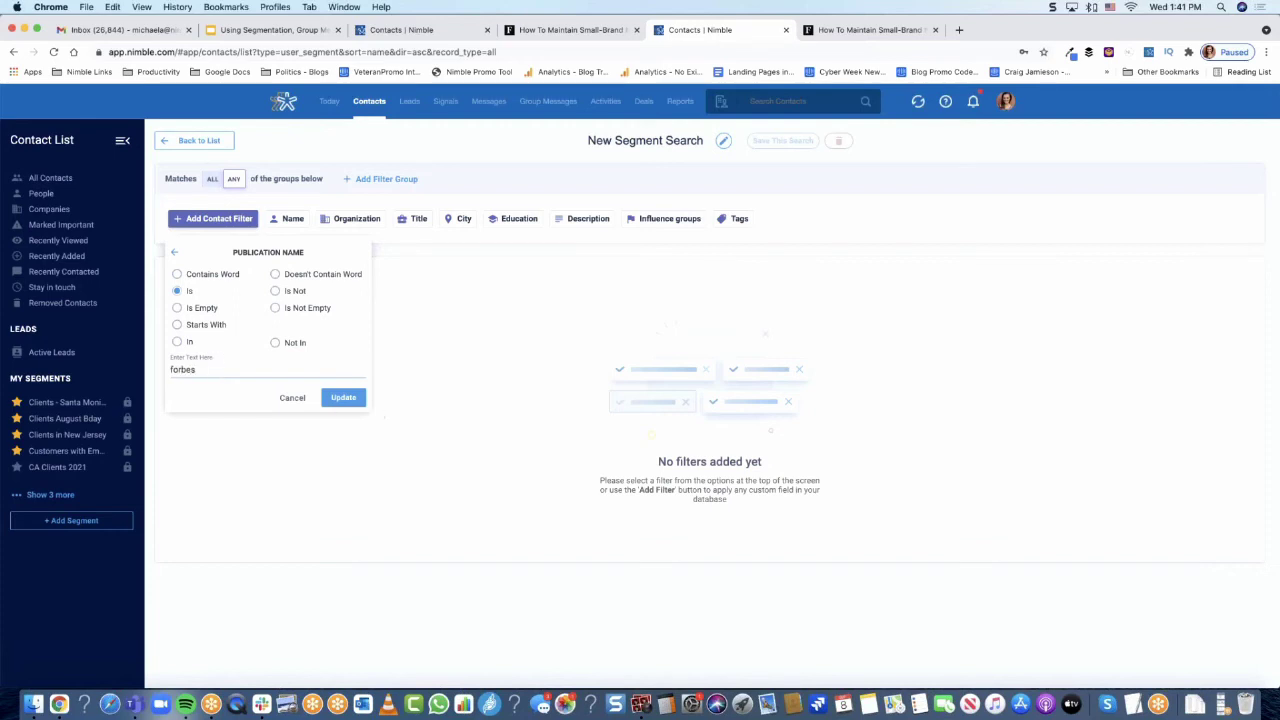
pyautogui.click(346, 400)
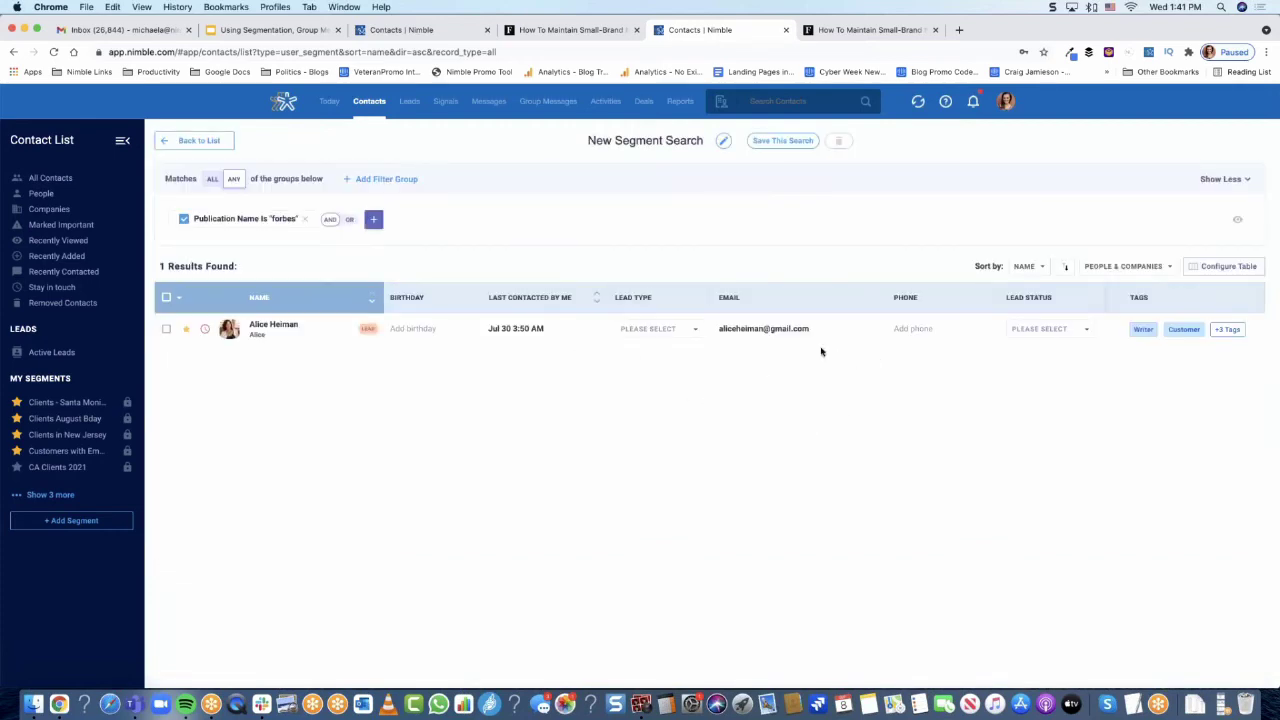
# Replace the segment search's Publication Name filter with Article 1 Is Not Empty.
pyautogui.click(305, 220)
pyautogui.click(204, 222)
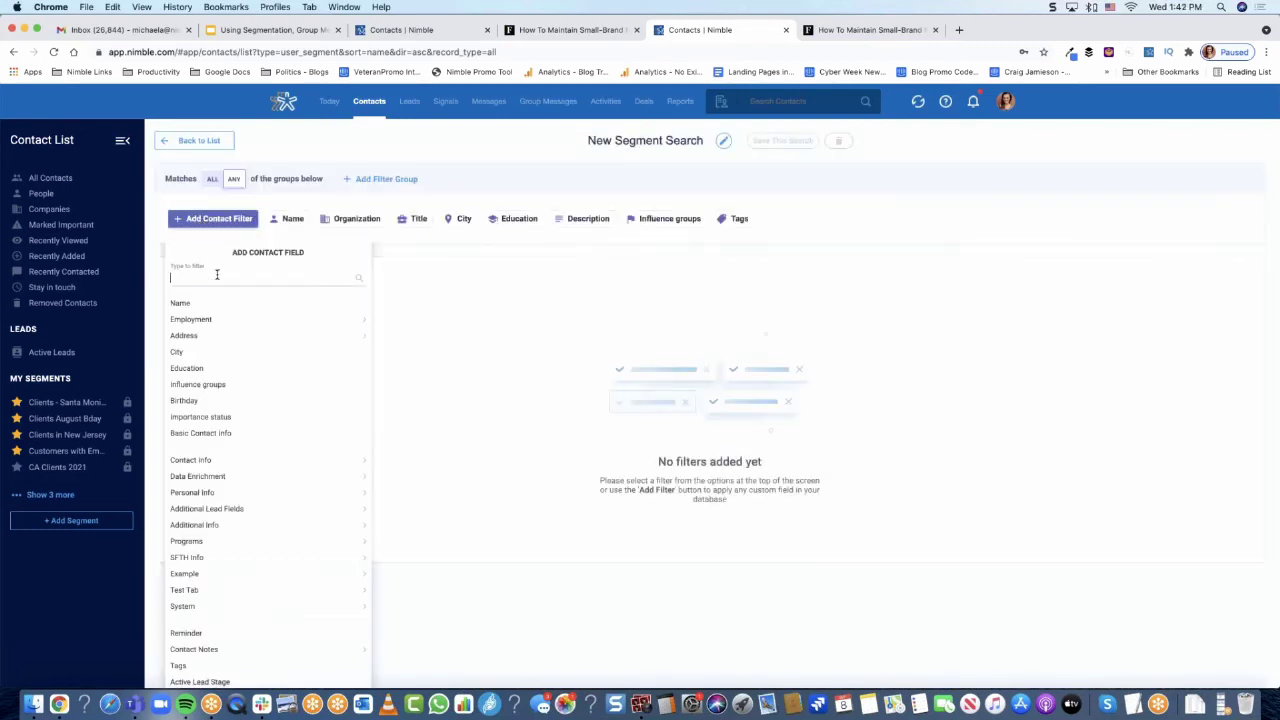
pyautogui.write('article')
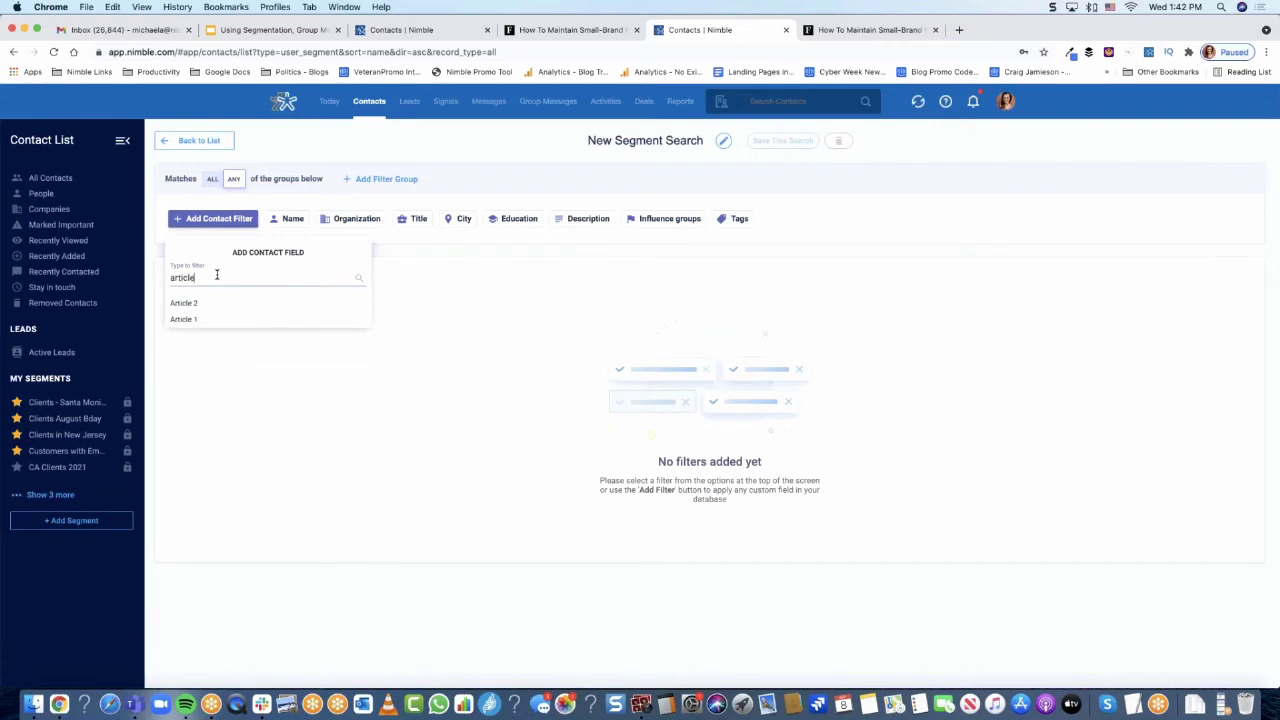
pyautogui.click(215, 321)
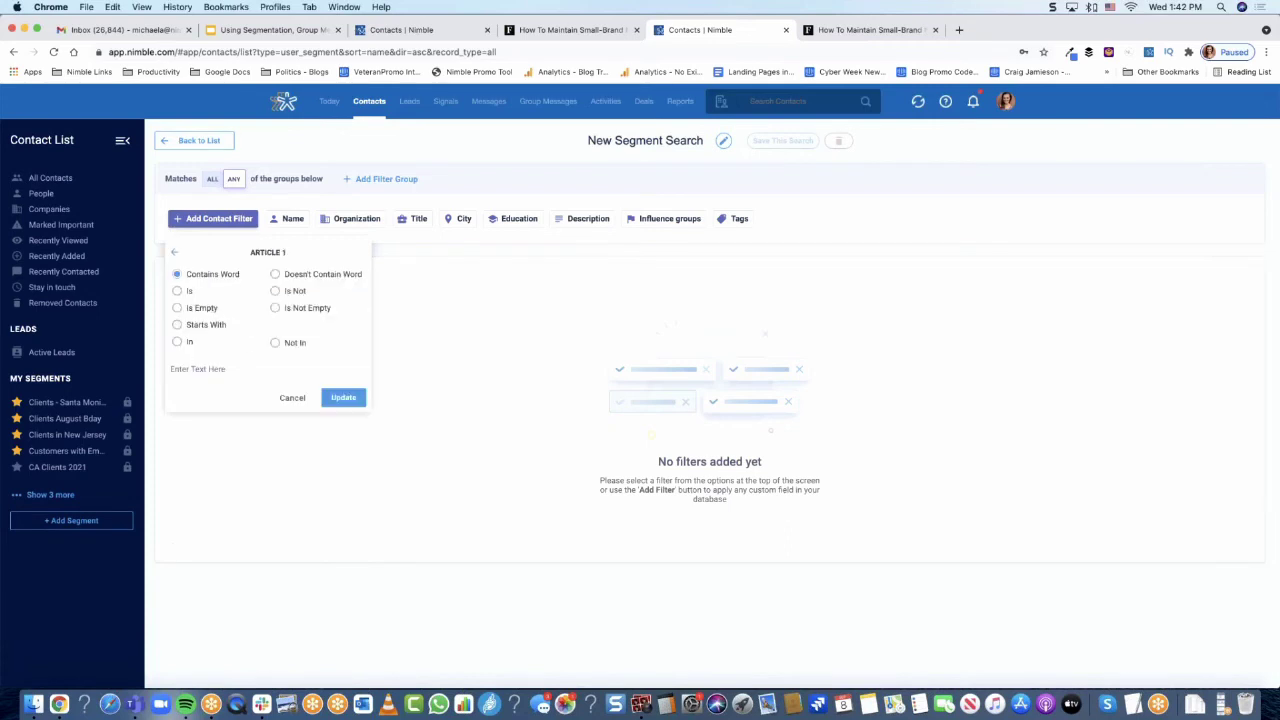
pyautogui.click(309, 310)
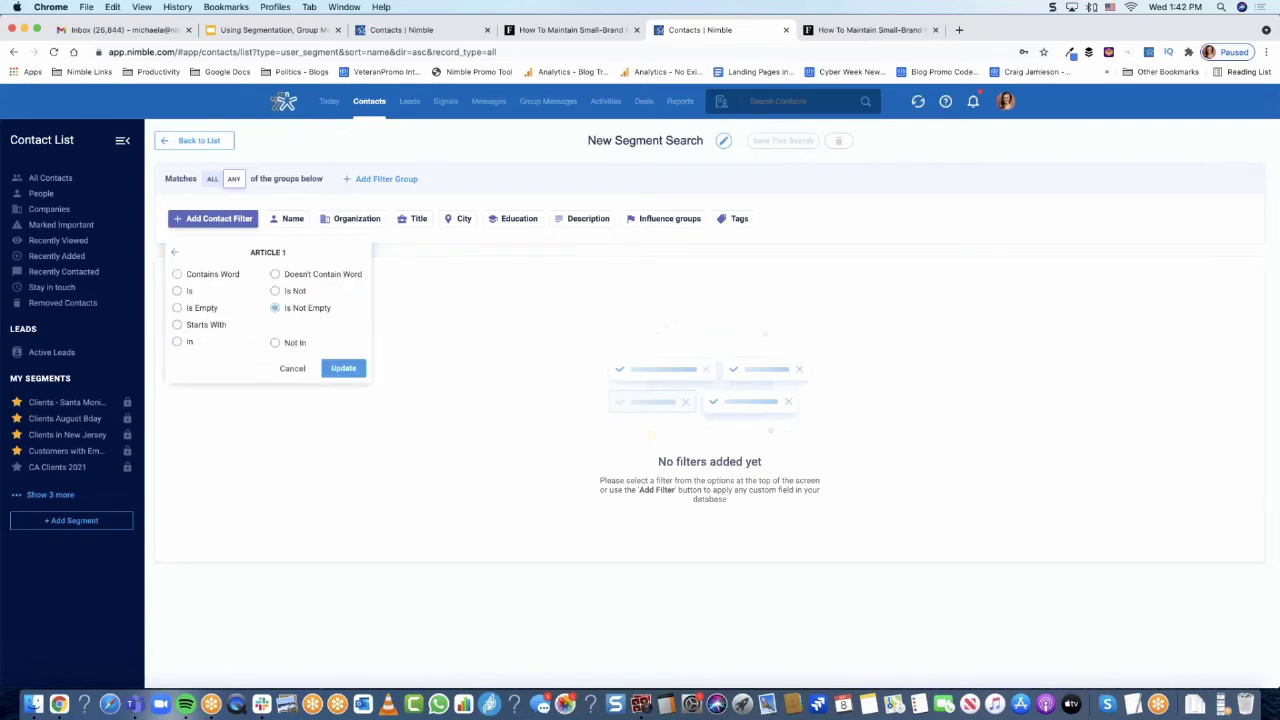
pyautogui.click(348, 392)
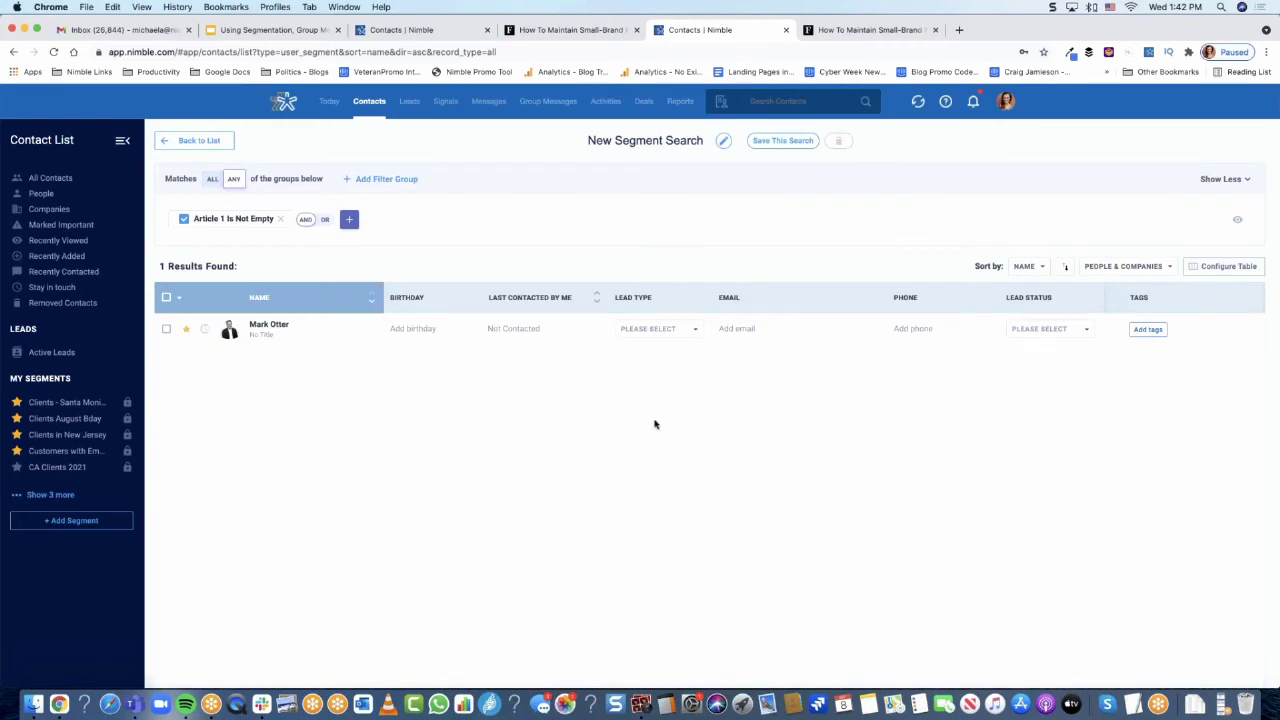
# Select all contacts found by the segment search and start a group message to them.
pyautogui.click(166, 297)
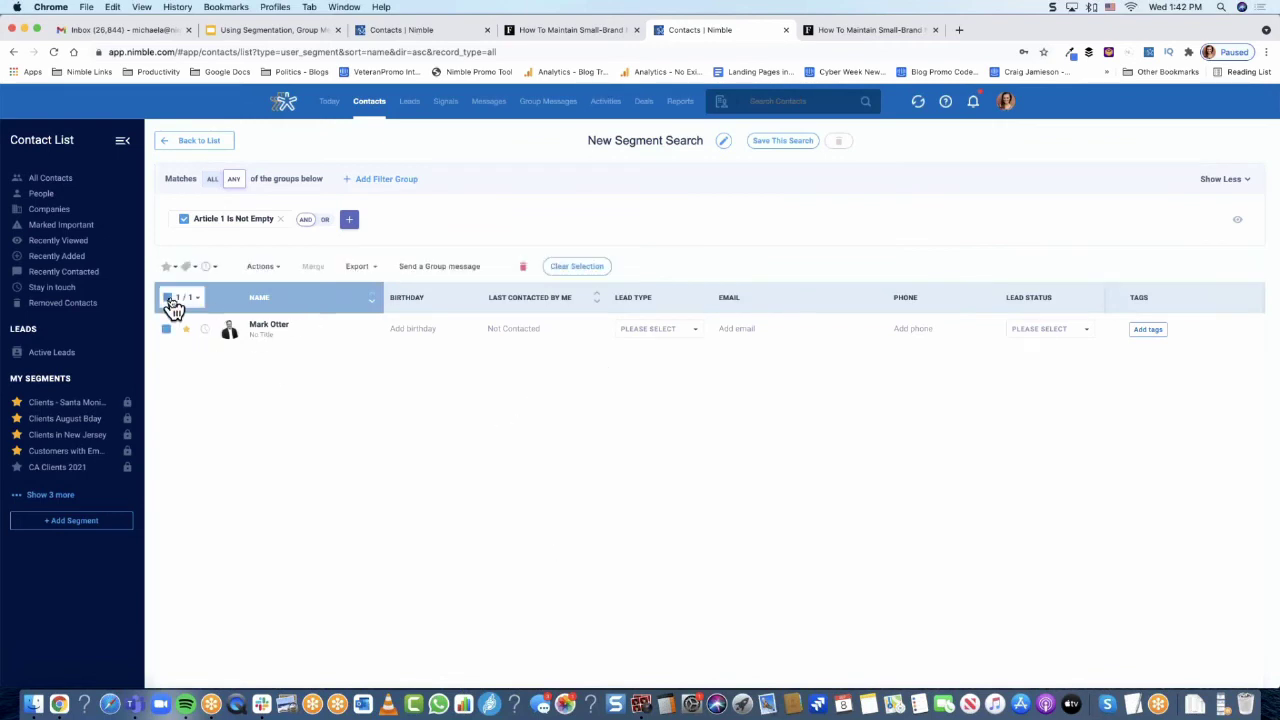
pyautogui.click(457, 272)
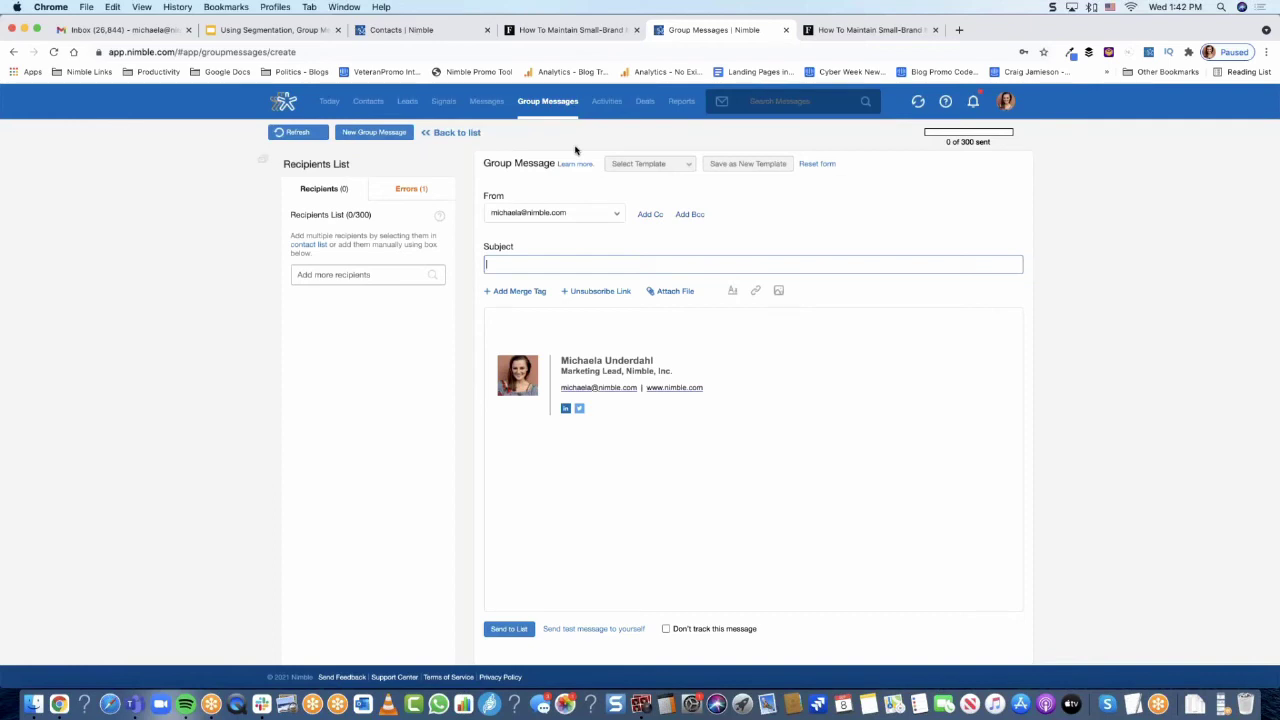
# Switch to the Google Slides presentation and open the "Next Webinars" slide.
pyautogui.click(234, 32)
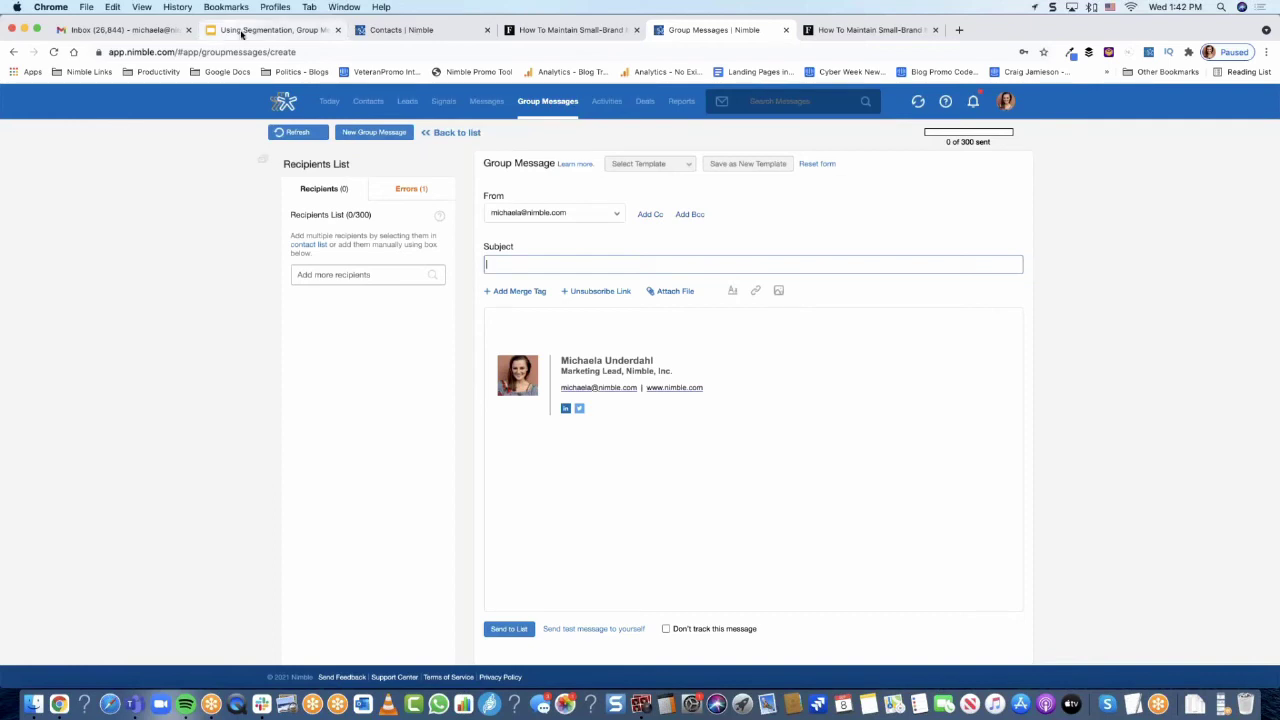
pyautogui.click(95, 315)
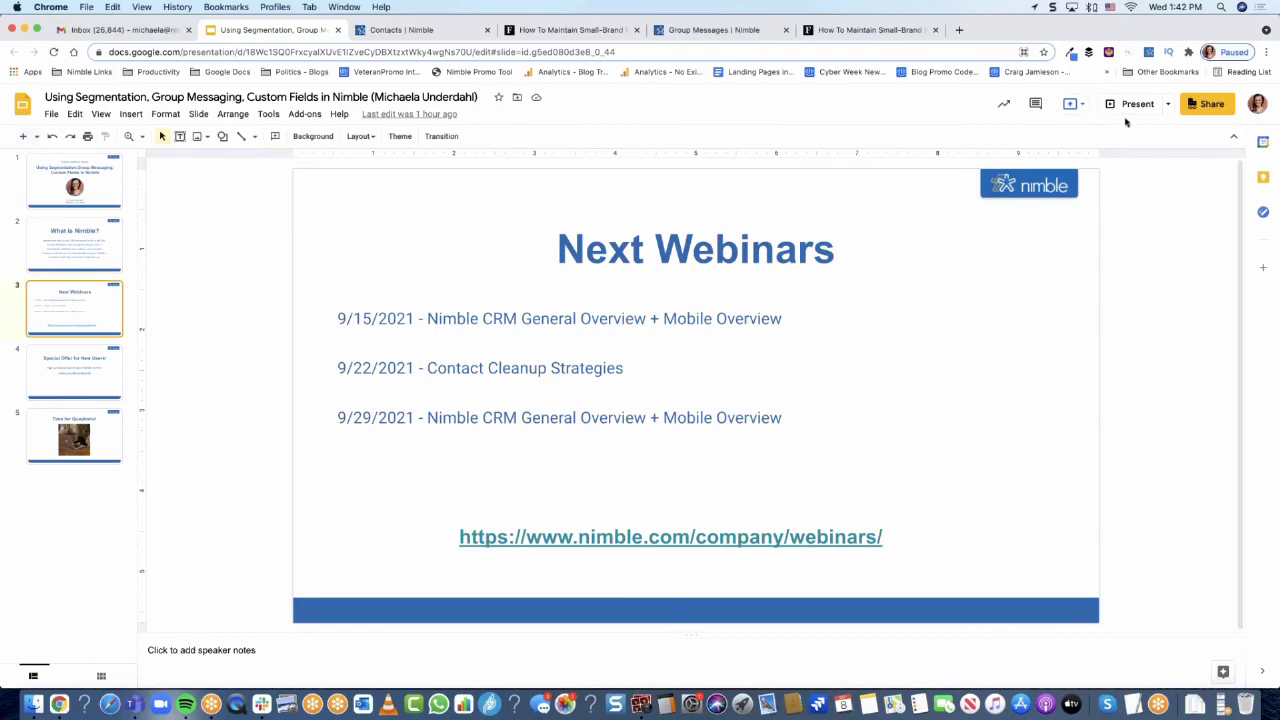
# Present the slideshow full screen from the "Next Webinars" slide.
pyautogui.click(1135, 106)
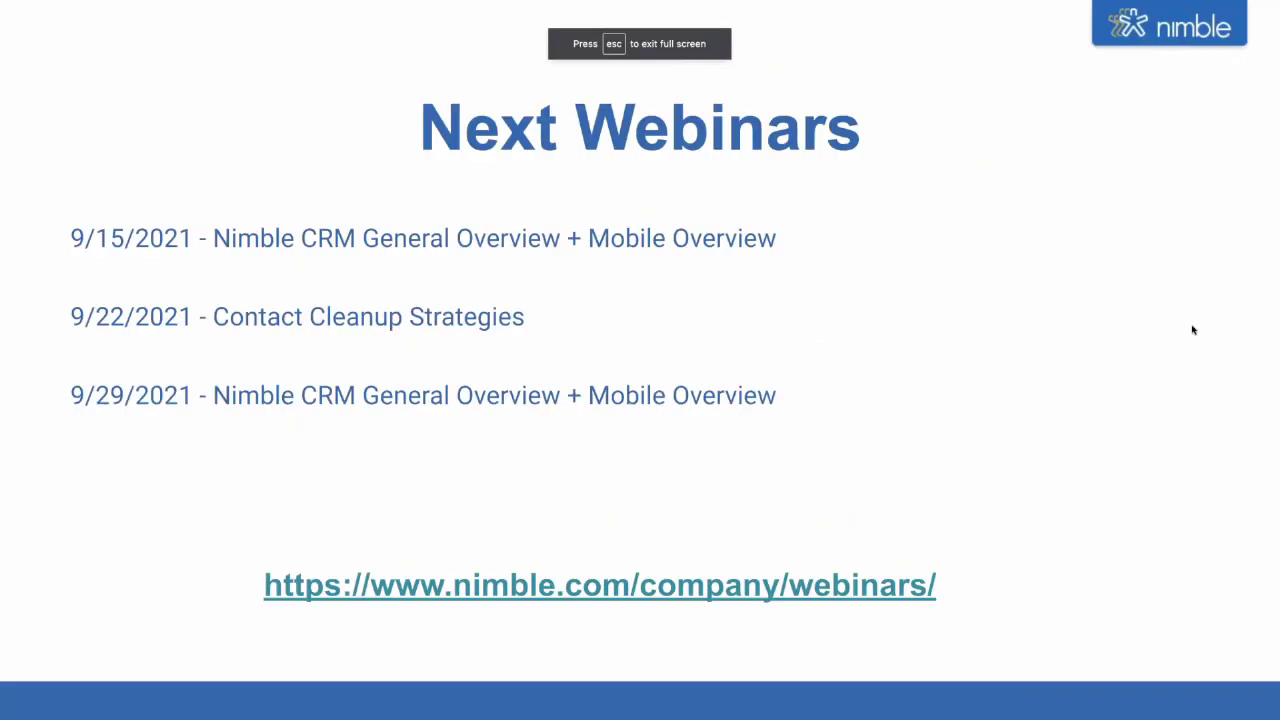
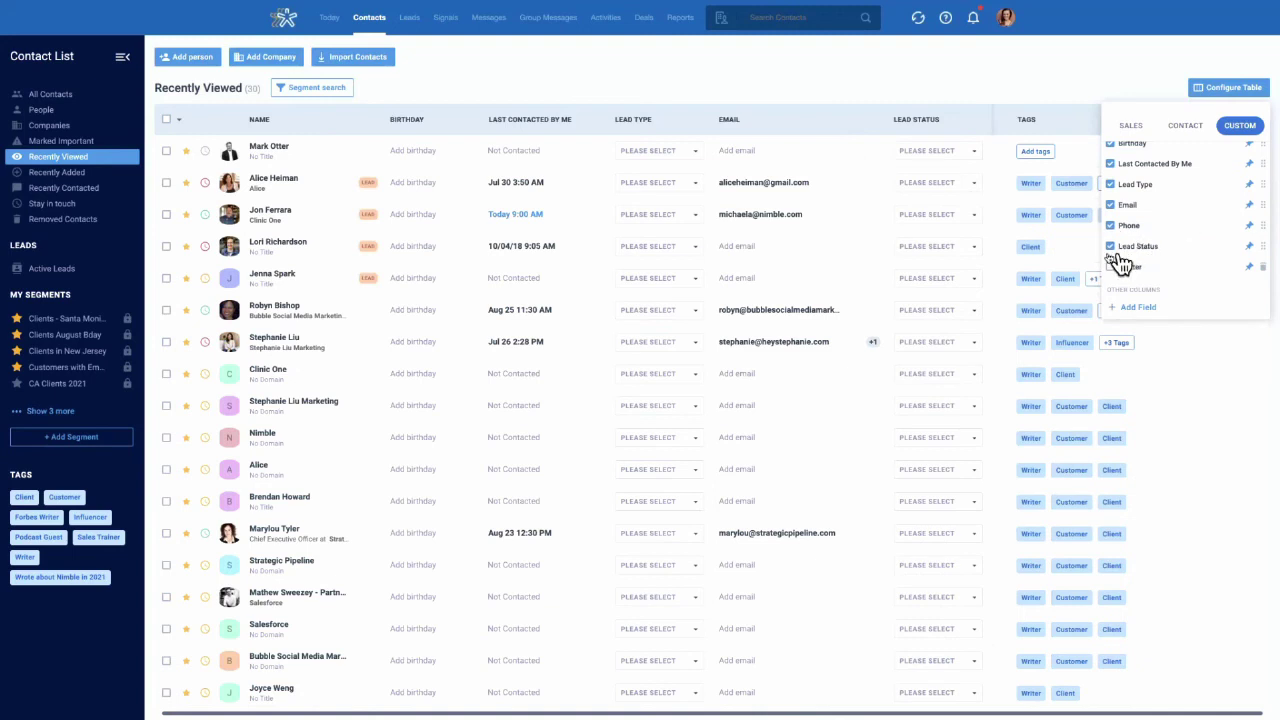
# Hide the Lead Status column in the custom contact table layout and show the Last Contacted By Team and Address columns.
pyautogui.click(1110, 246)
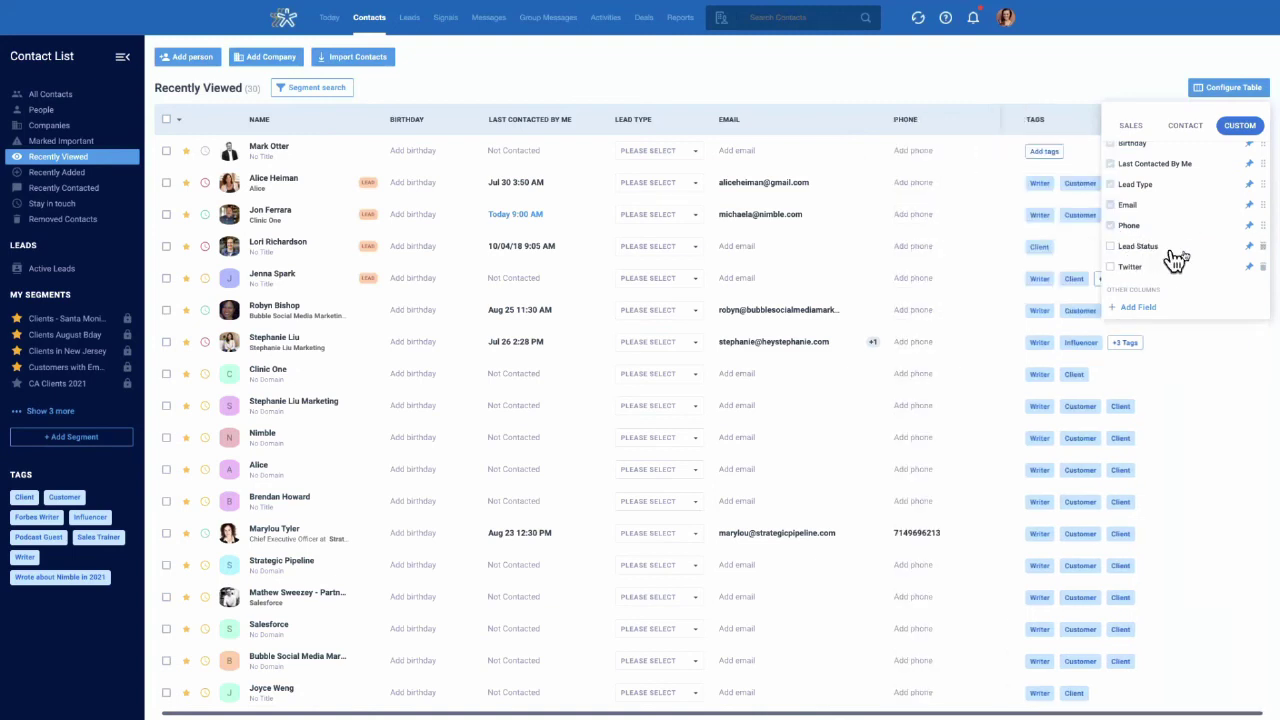
pyautogui.scroll(1, 1165, 256)
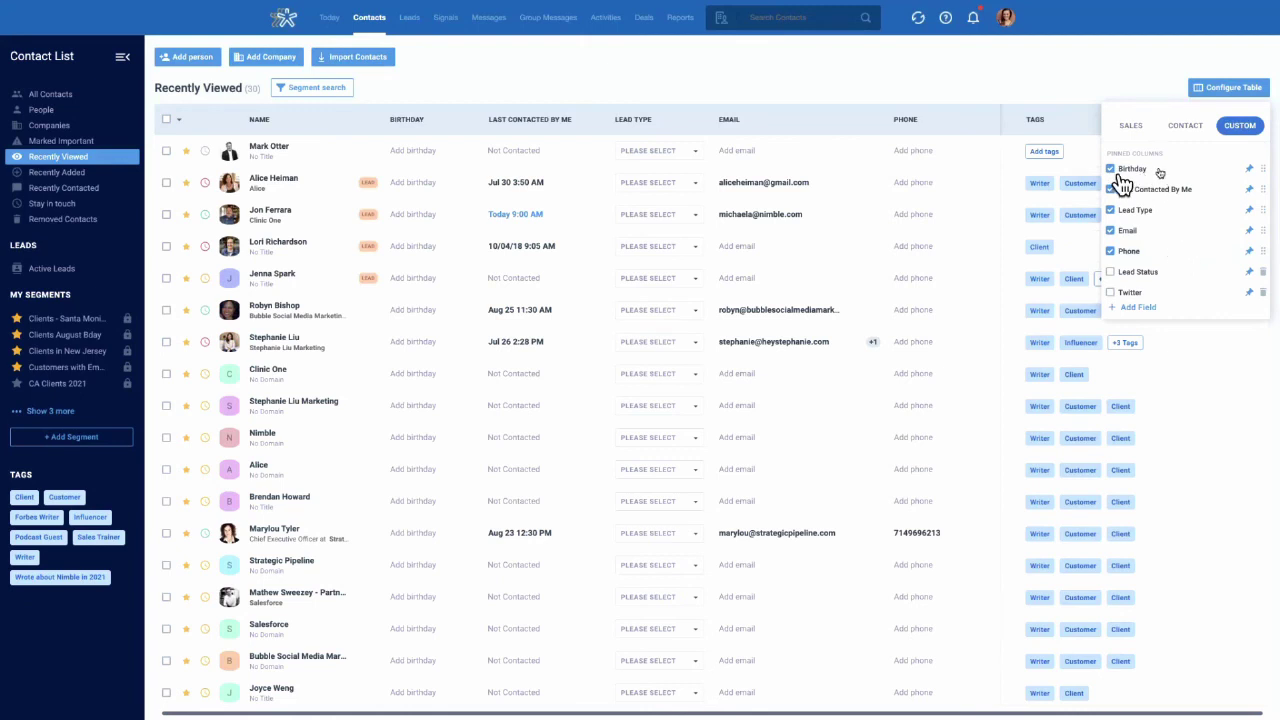
pyautogui.scroll(-1, 1186, 290)
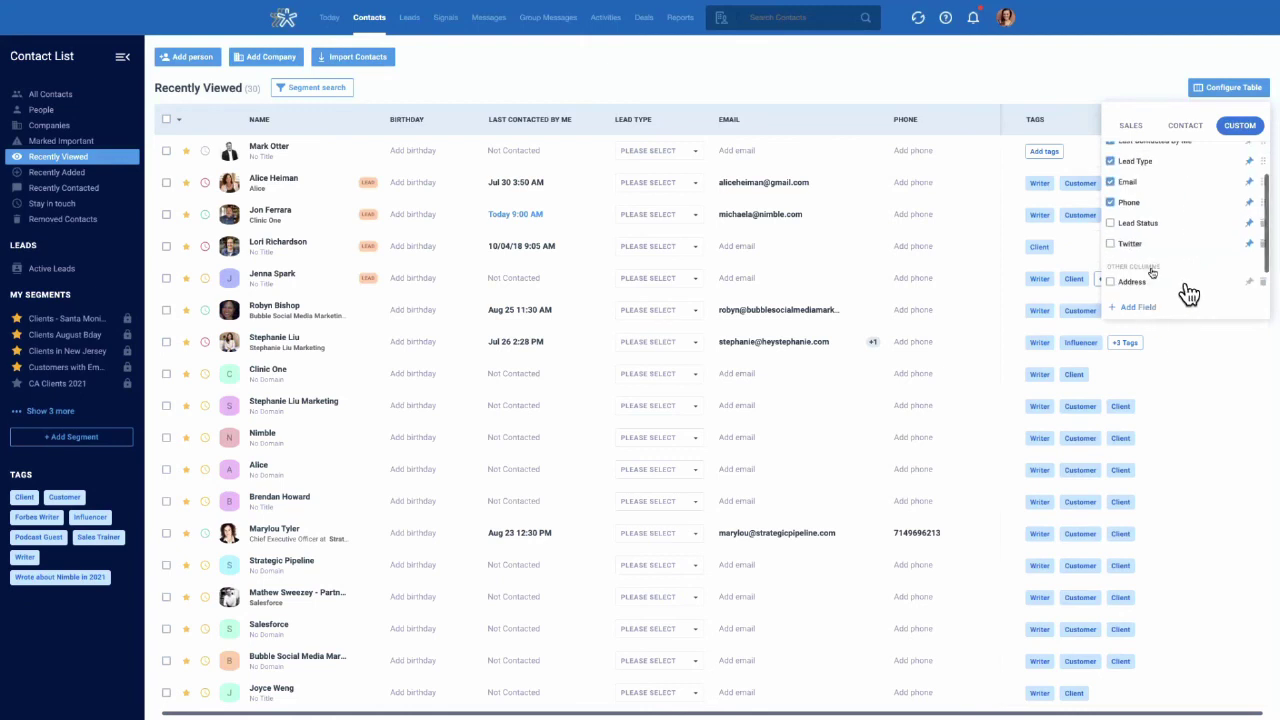
pyautogui.scroll(-1, 1140, 282)
pyautogui.click(1111, 267)
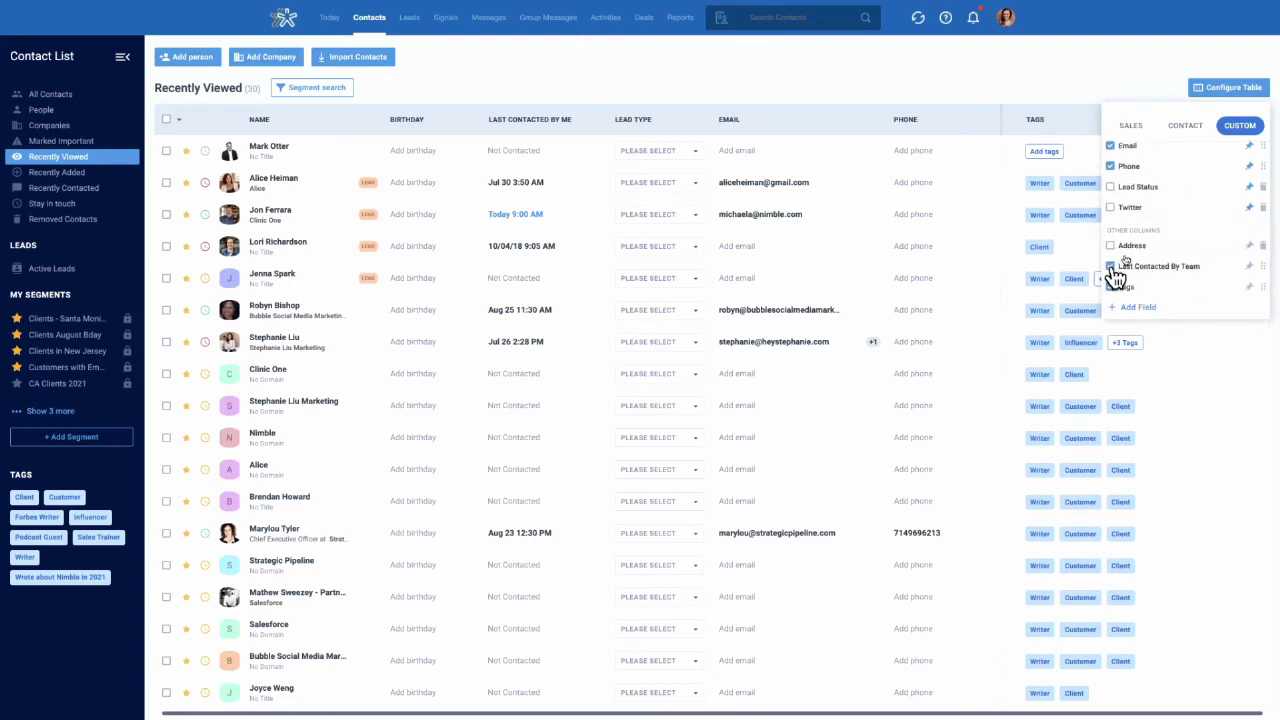
pyautogui.click(1111, 246)
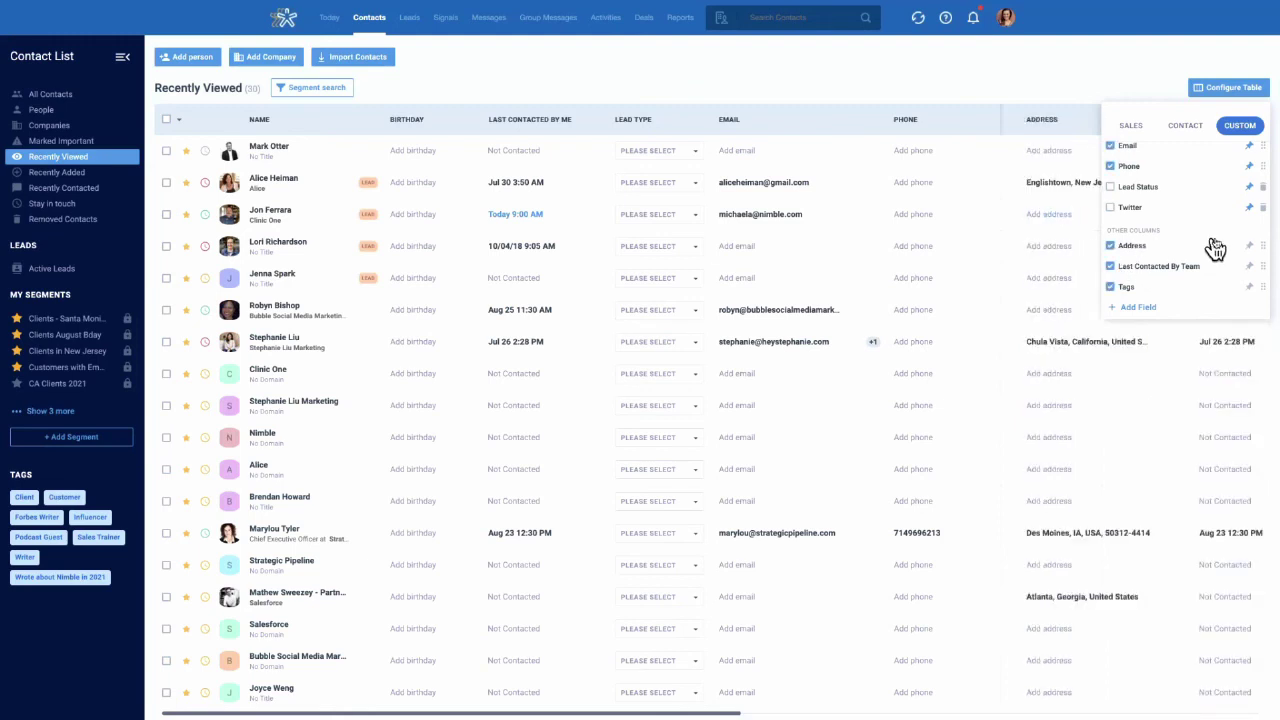
# Add the Publication Name contact field as a column of the custom contact table layout.
pyautogui.scroll(3, 1211, 251)
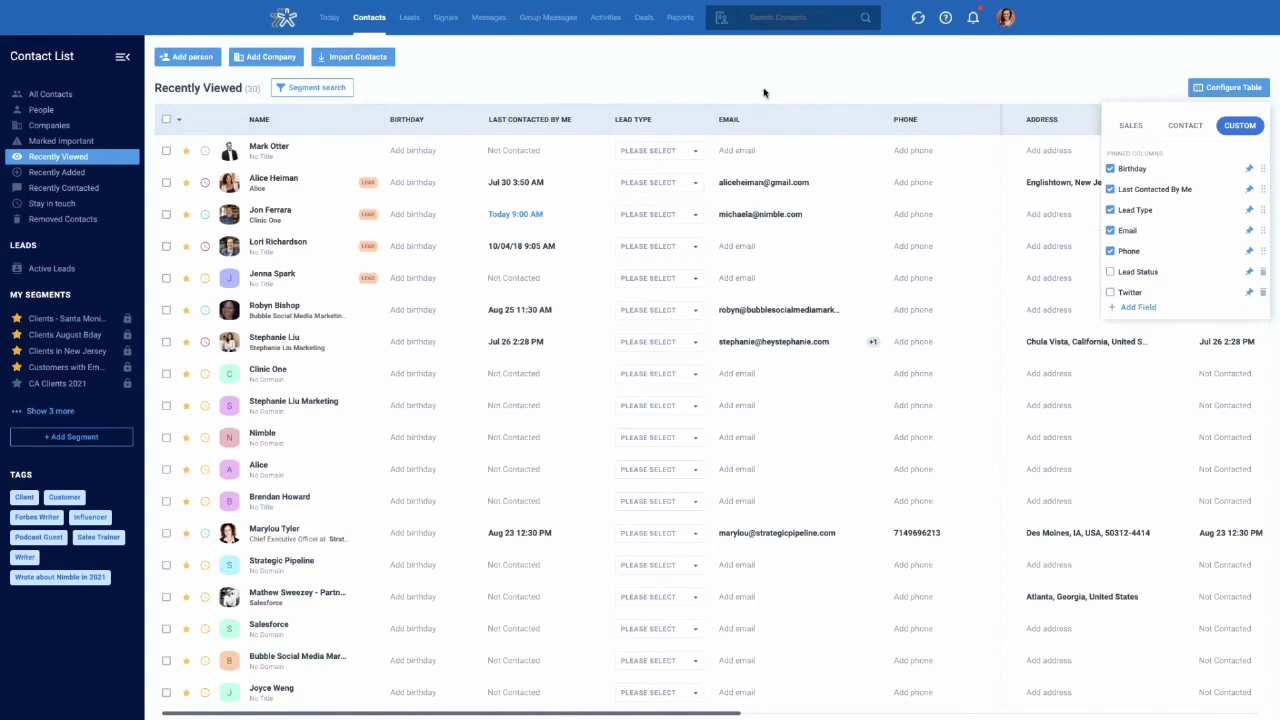
pyautogui.scroll(-1, 1170, 300)
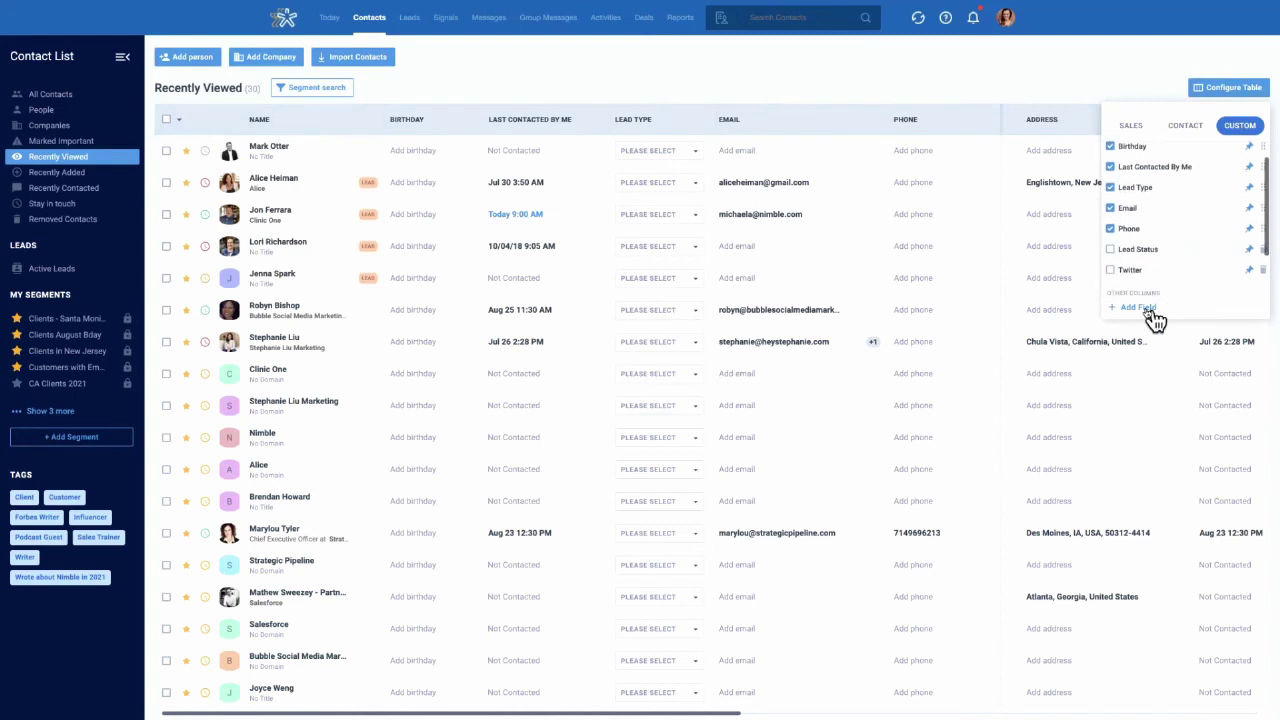
pyautogui.click(1151, 311)
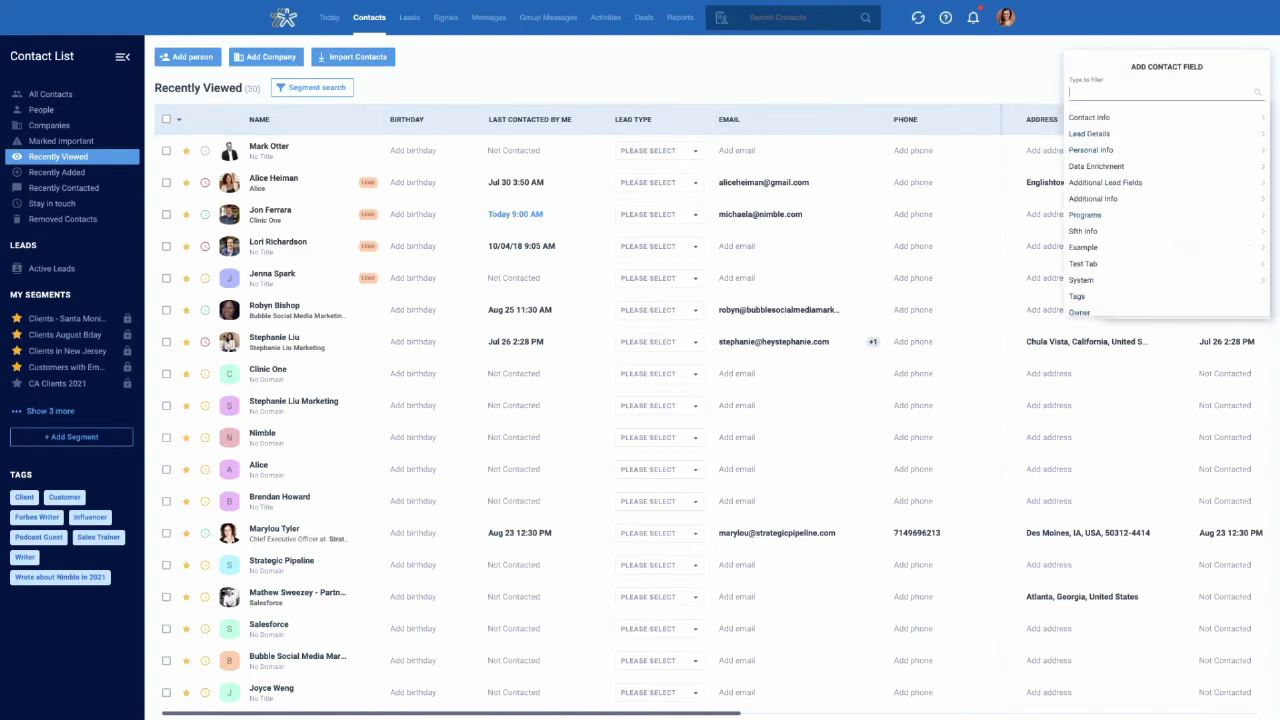
pyautogui.write('publi')
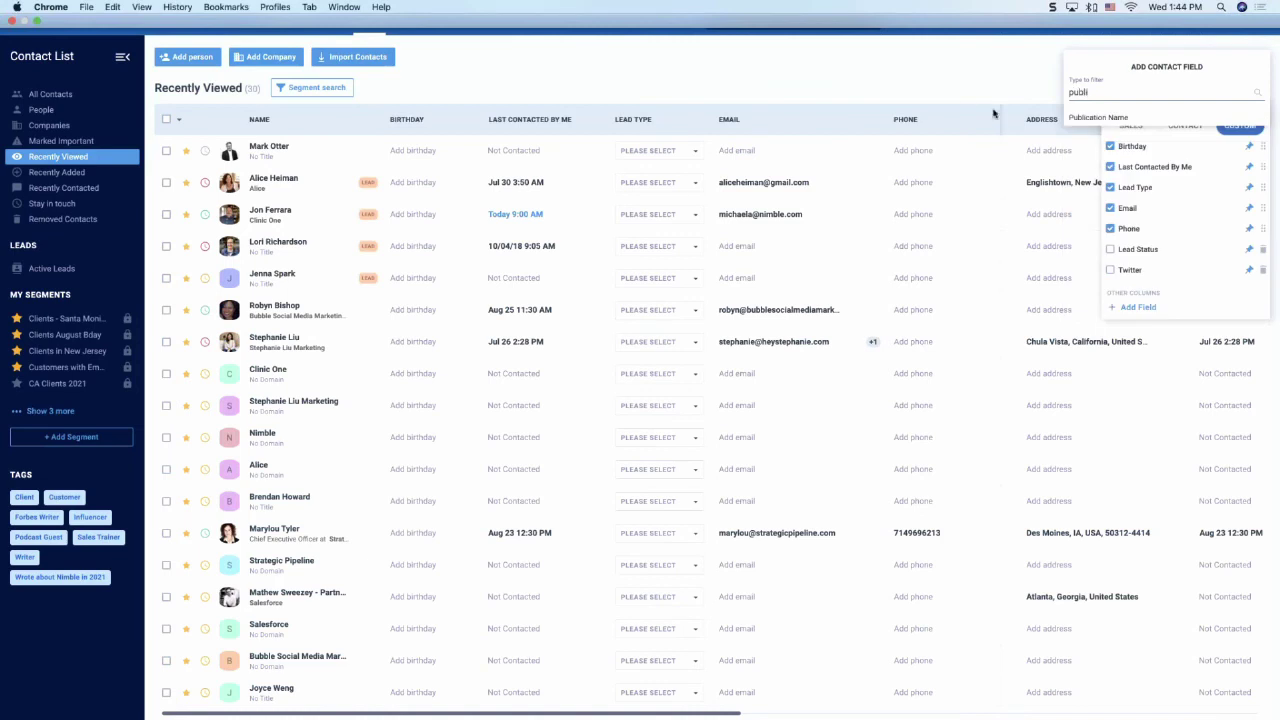
pyautogui.click(1095, 118)
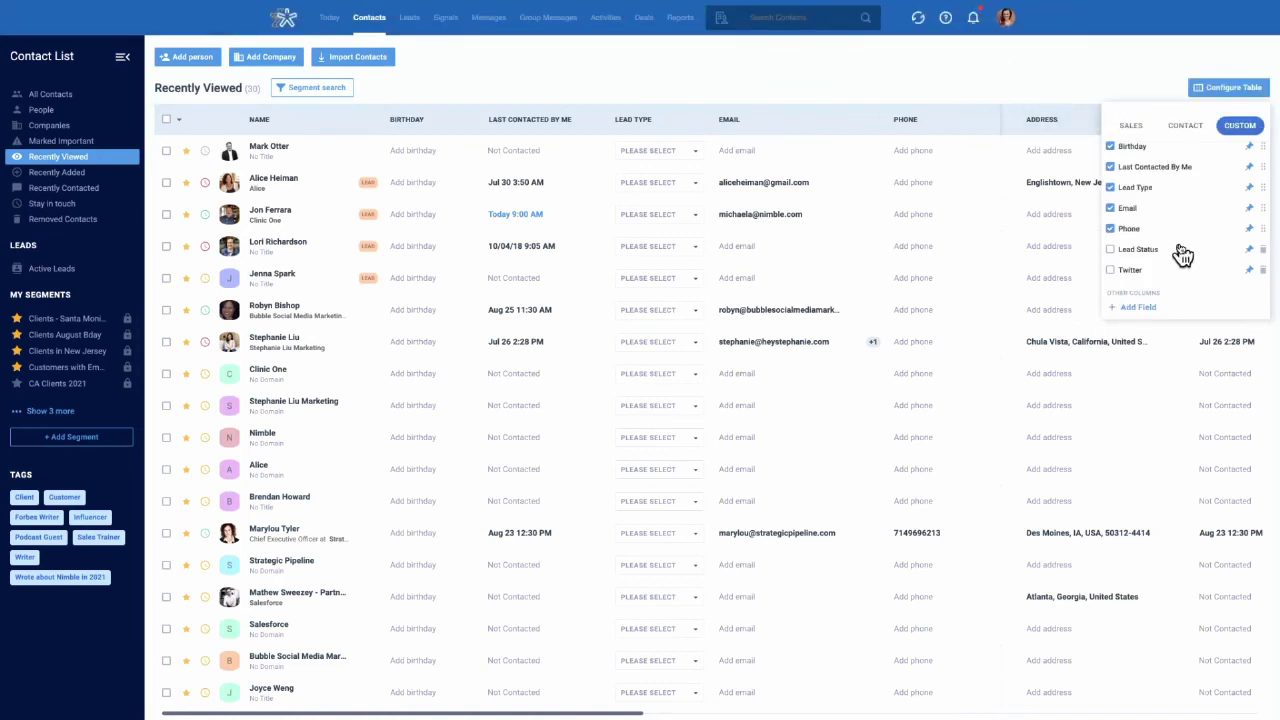
# Pin the Publication Name column and make it the first of the pinned columns, ahead of Birthday.
pyautogui.scroll(-2, 1178, 252)
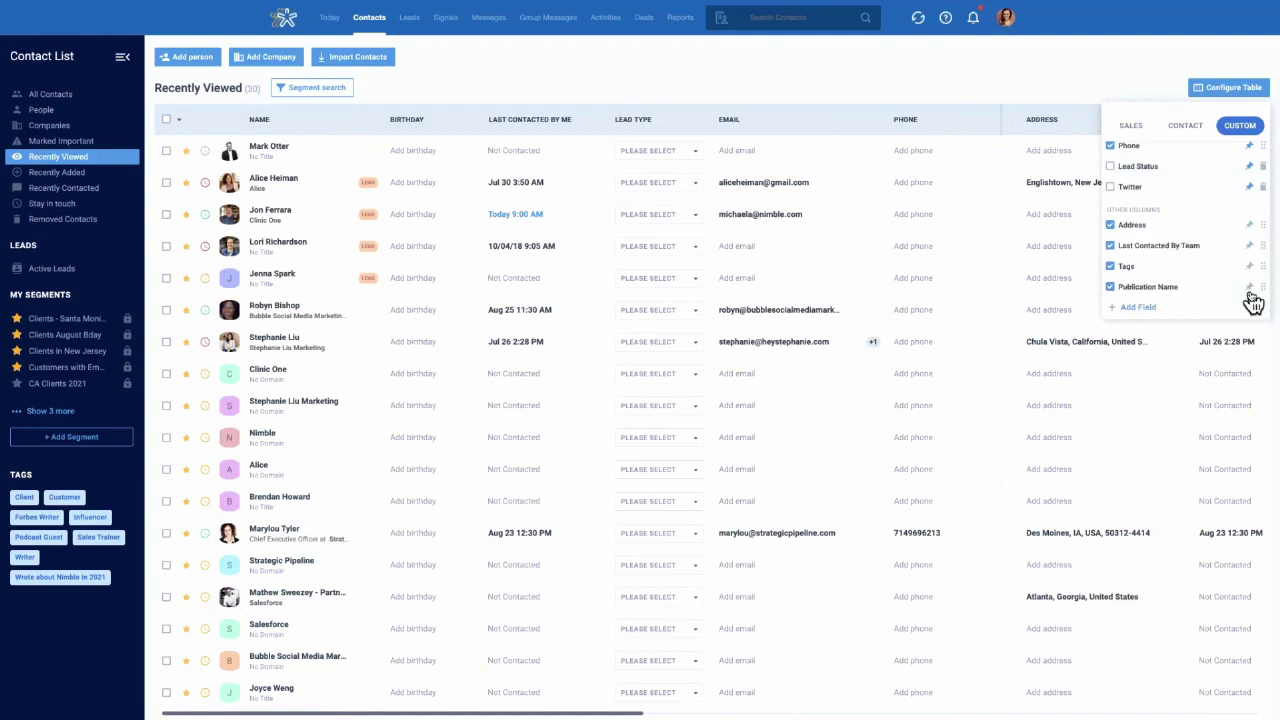
pyautogui.moveTo(1248, 290); pyautogui.dragTo(1208, 242)
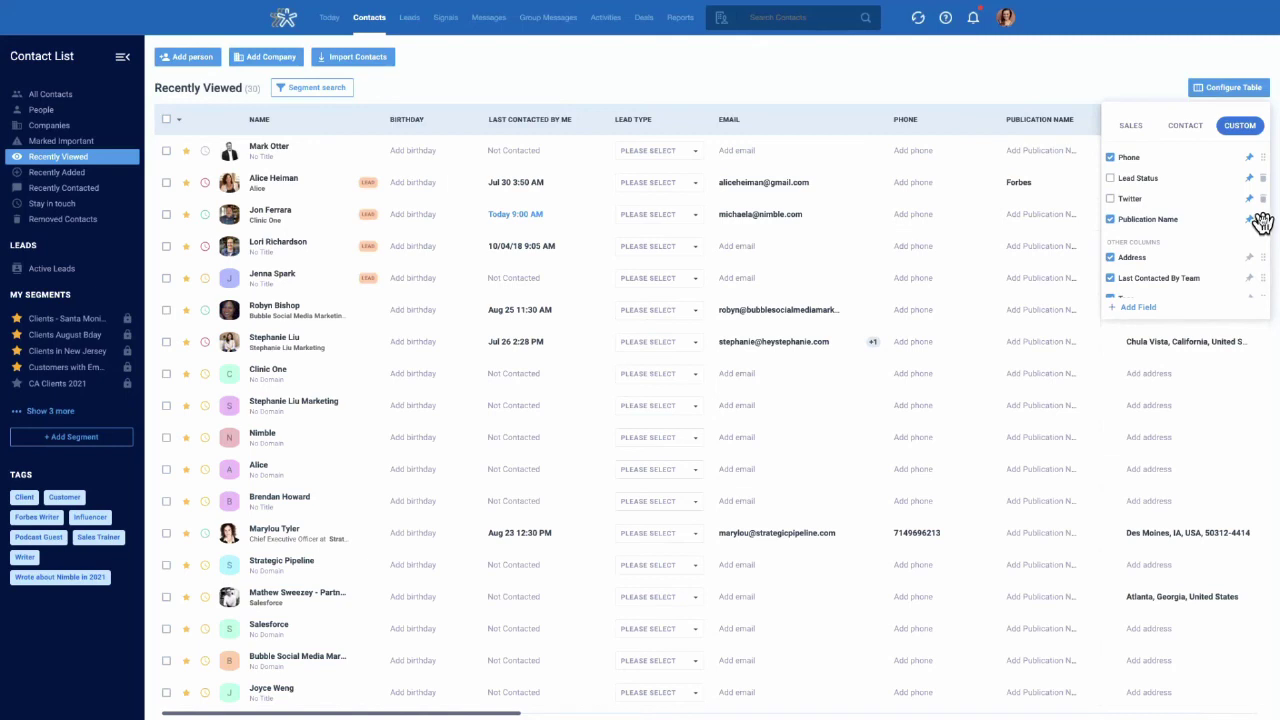
pyautogui.moveTo(1260, 216); pyautogui.dragTo(1262, 168)
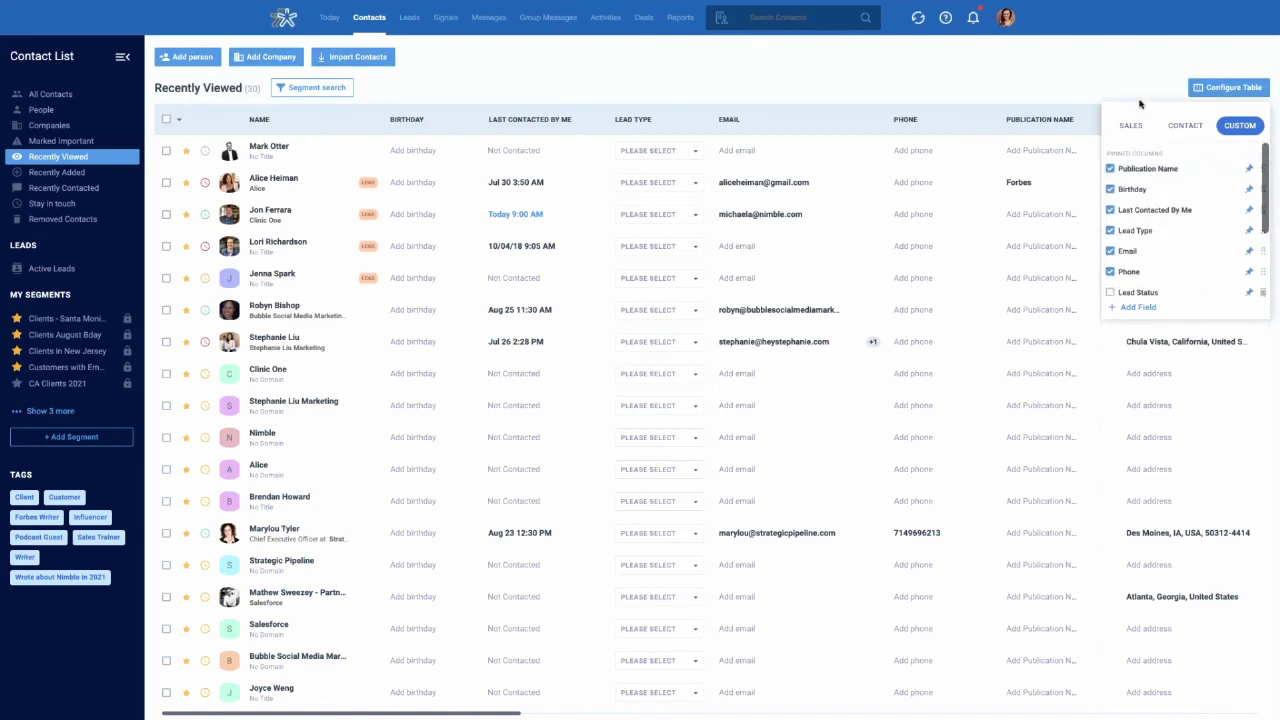
pyautogui.click(866, 76)
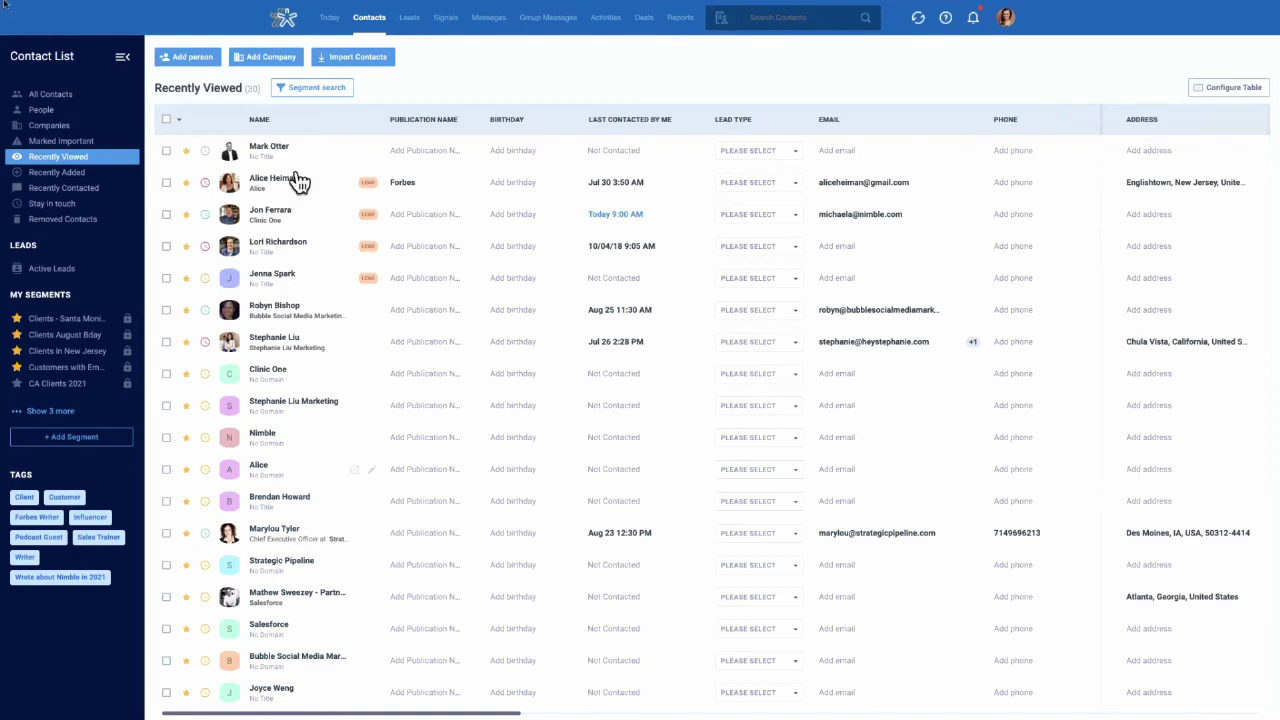
# Switch to Outlook and view the sender's Nimble contact record beside the "Request for a Meeting" email.
pyautogui.click(36, 20)
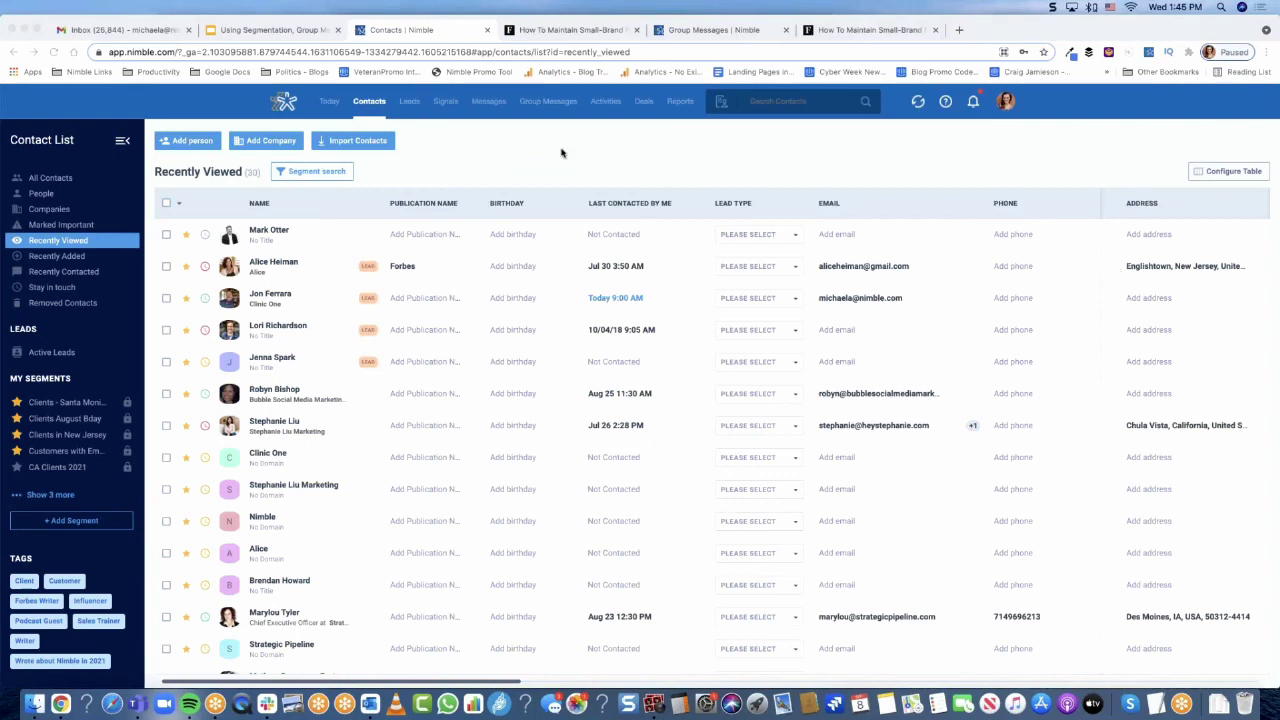
pyautogui.click(370, 704)
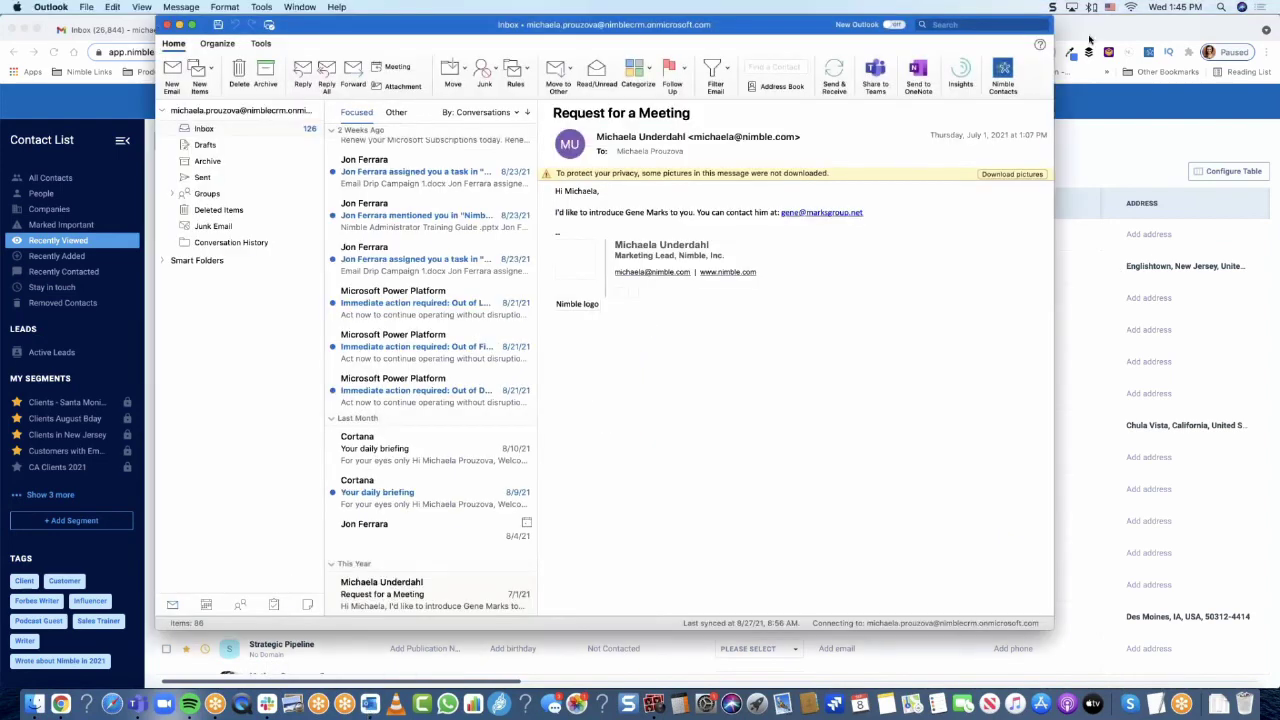
pyautogui.moveTo(787, 22); pyautogui.dragTo(774, 22)
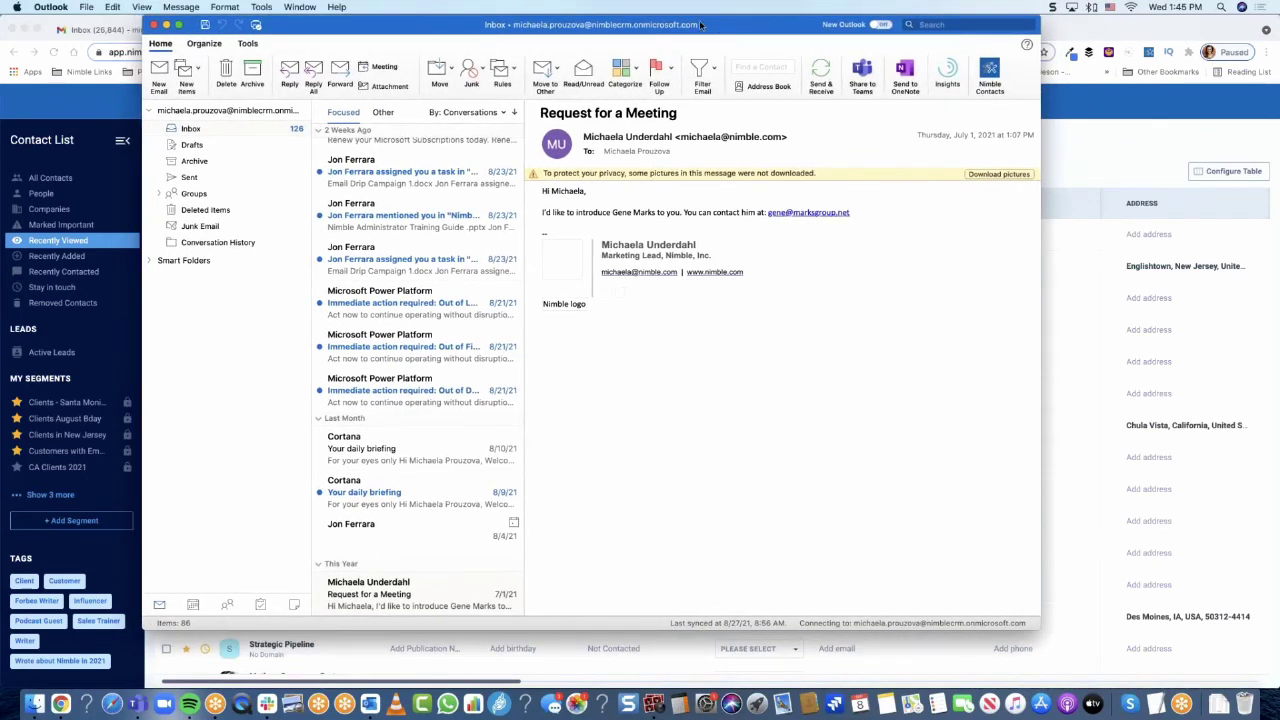
pyautogui.moveTo(702, 24); pyautogui.dragTo(682, 24)
pyautogui.click(968, 70)
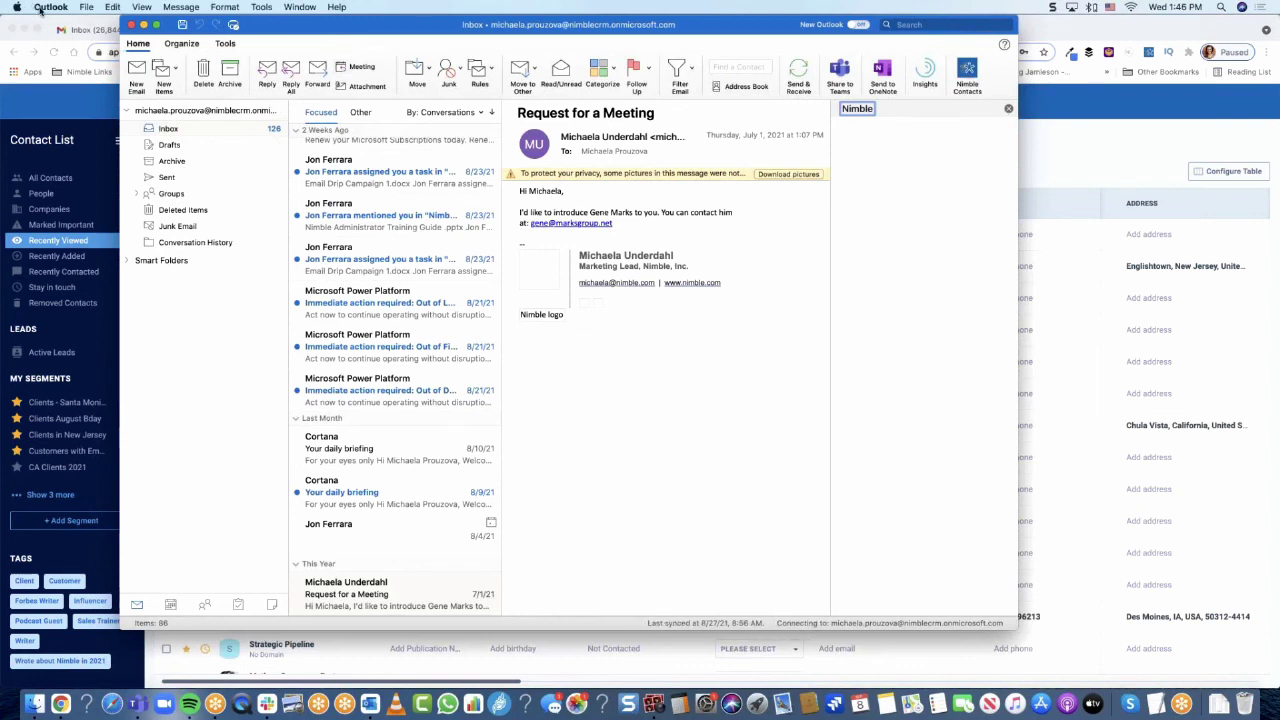
pyautogui.click(946, 216)
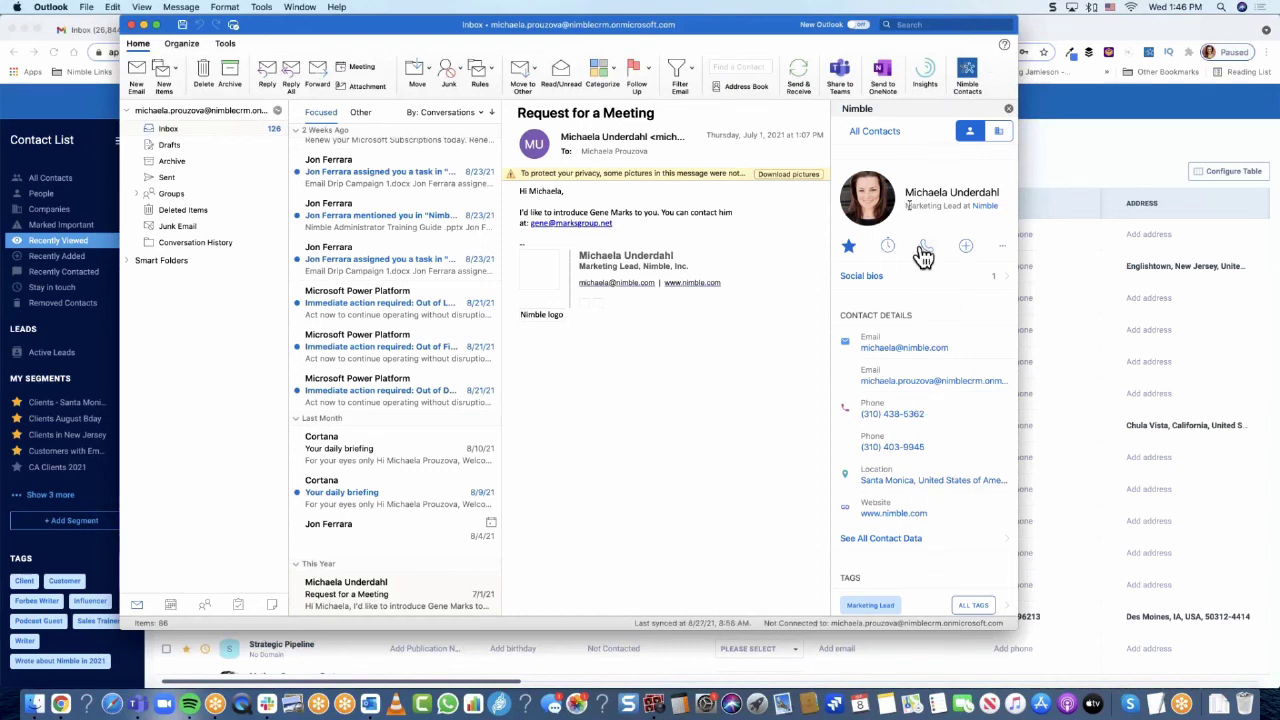
pyautogui.moveTo(719, 25); pyautogui.dragTo(746, 24)
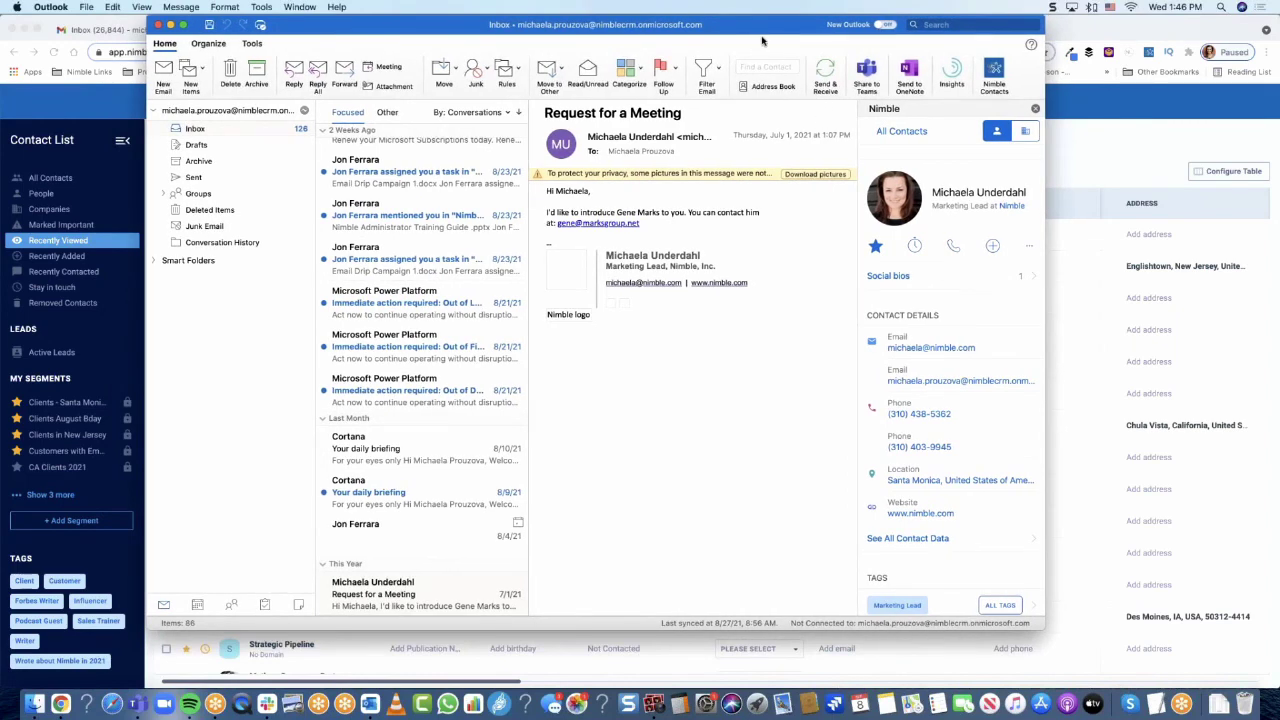
# Switch back to Chrome and check the failed recipients of the "Are you available this Sunday at 10am PST?" and "Free Webinar" group messages.
pyautogui.click(1053, 30)
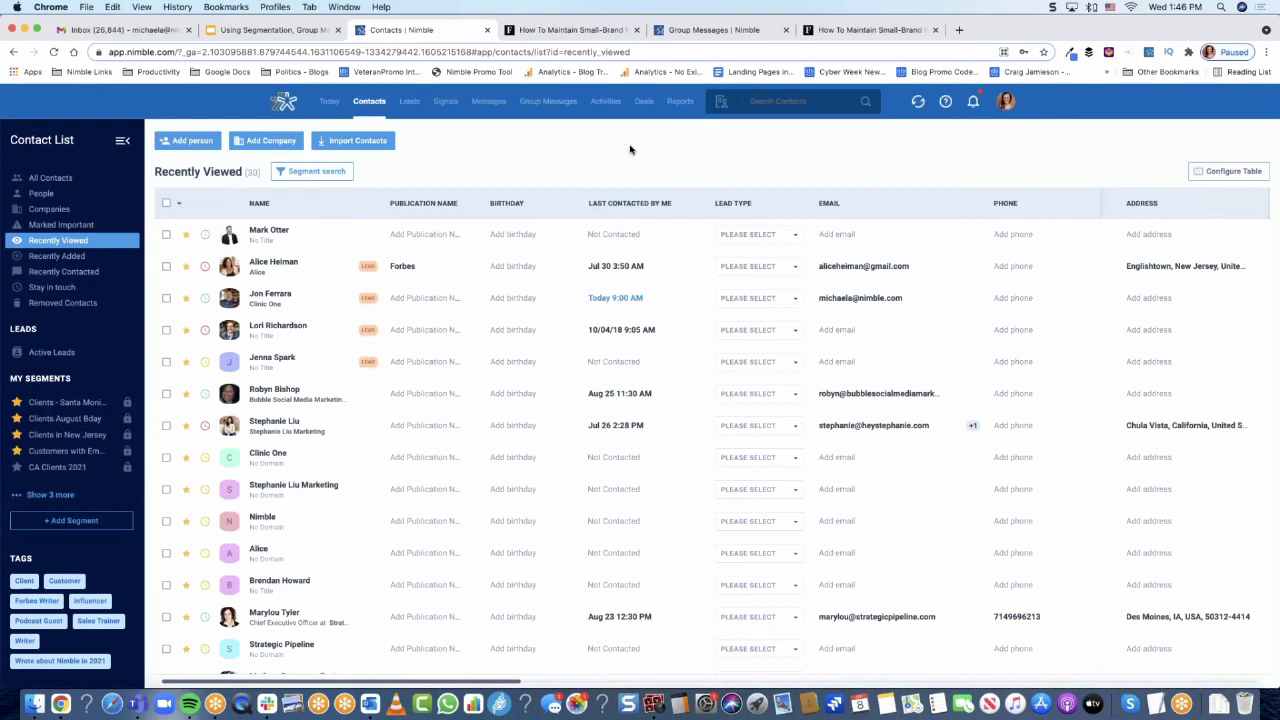
pyautogui.click(542, 108)
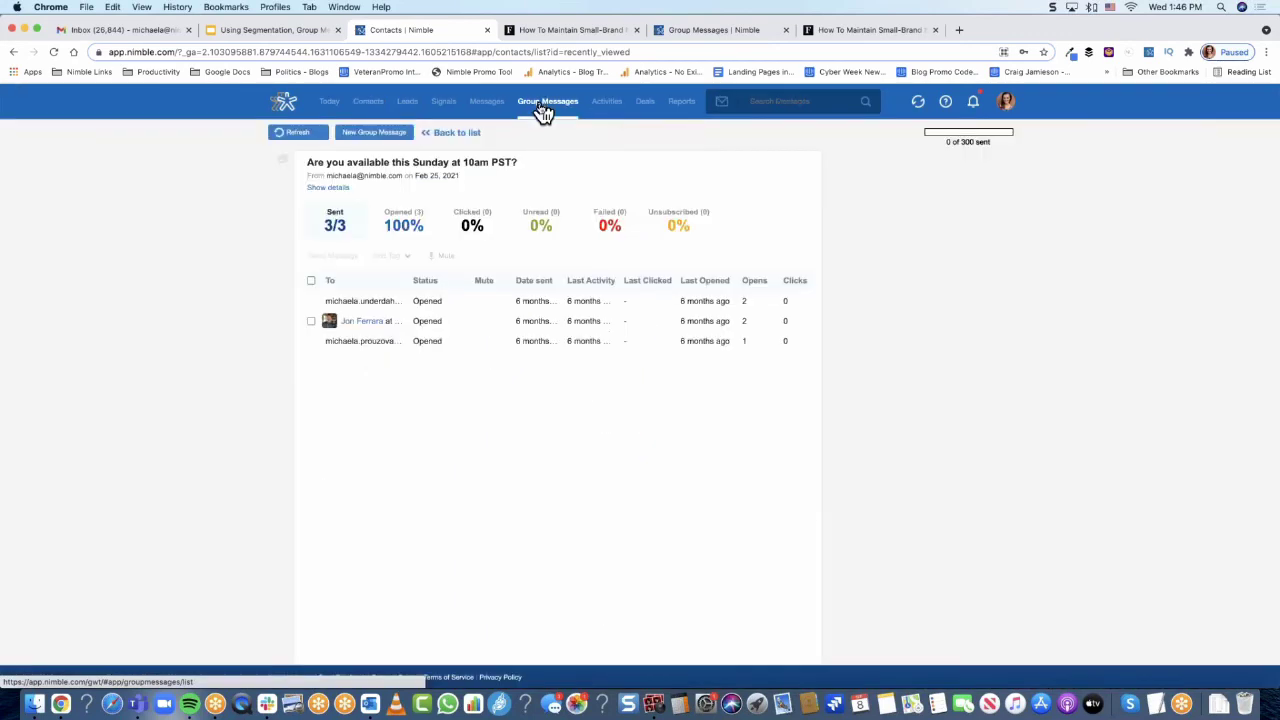
pyautogui.click(610, 225)
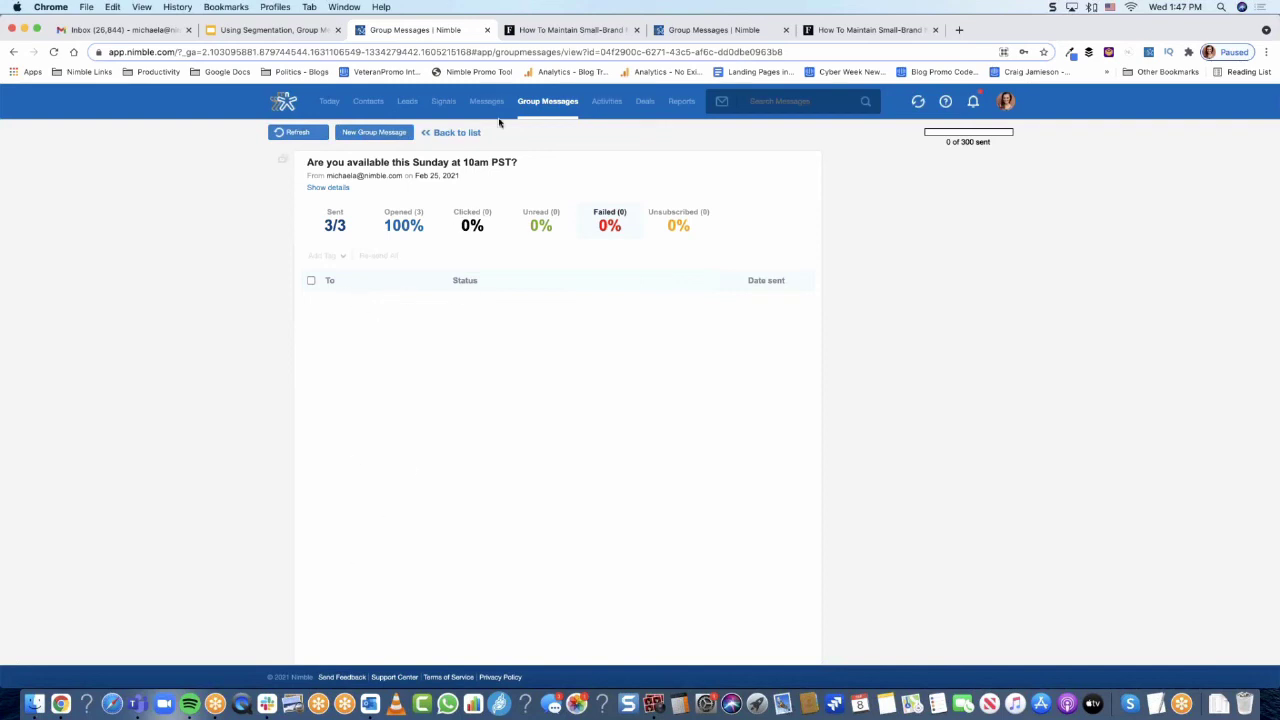
pyautogui.click(452, 137)
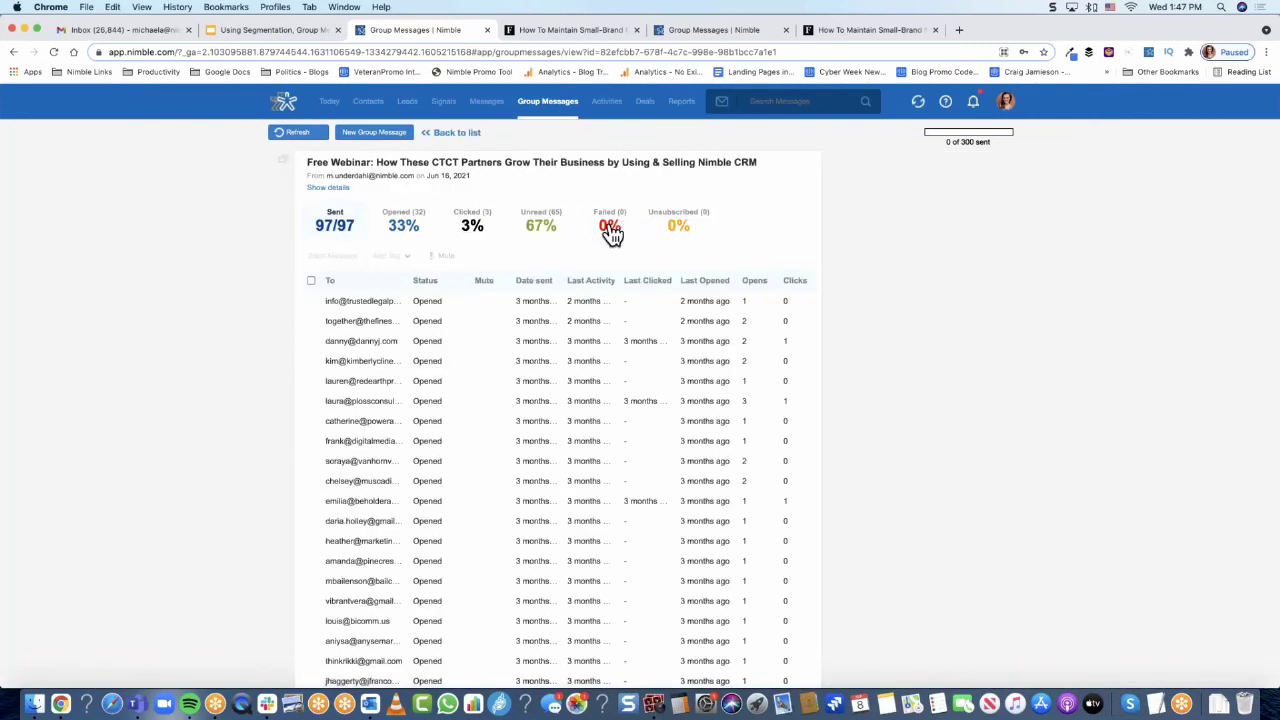
pyautogui.click(609, 228)
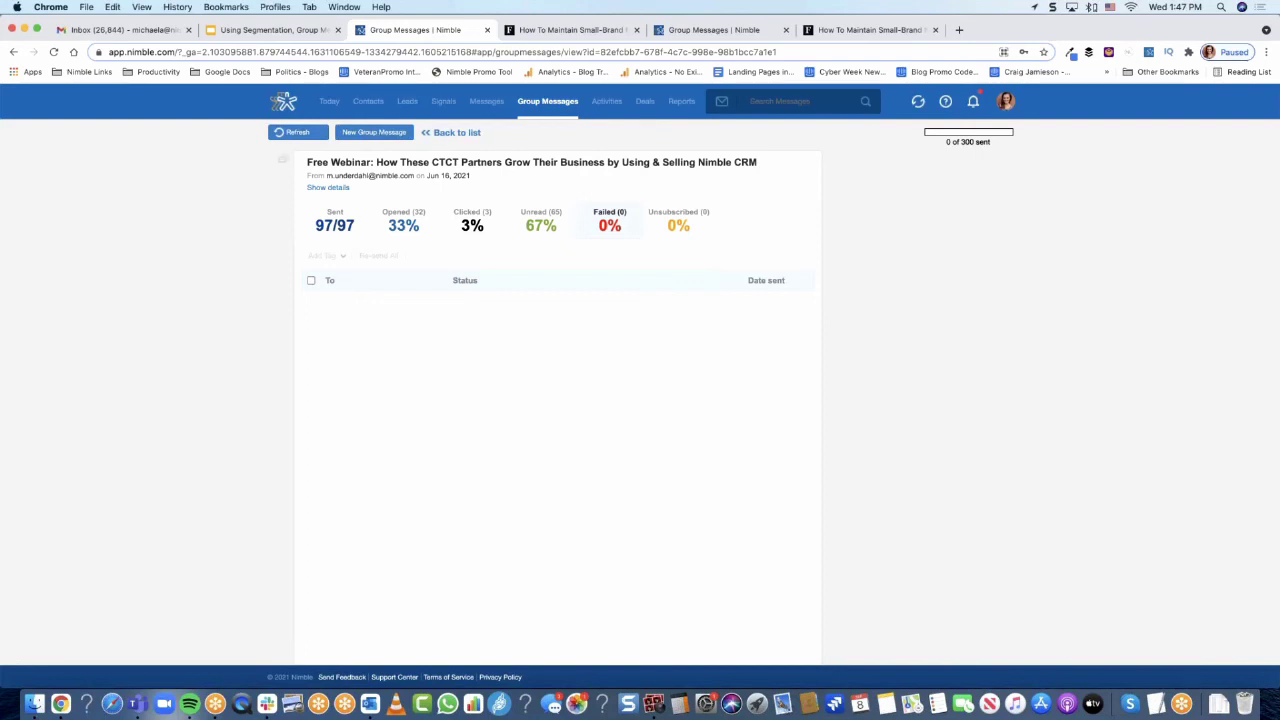
# Create the tag "New Clients" and add it to all Recently Viewed contacts.
pyautogui.click(368, 103)
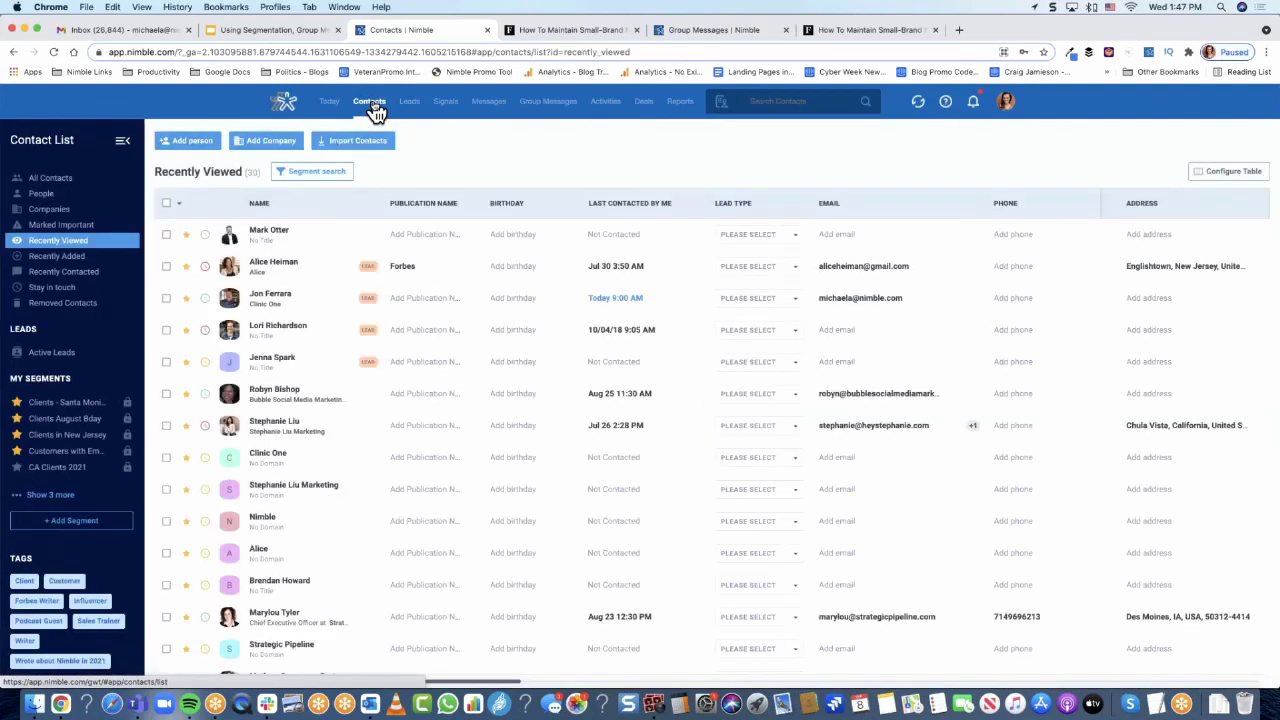
pyautogui.click(168, 205)
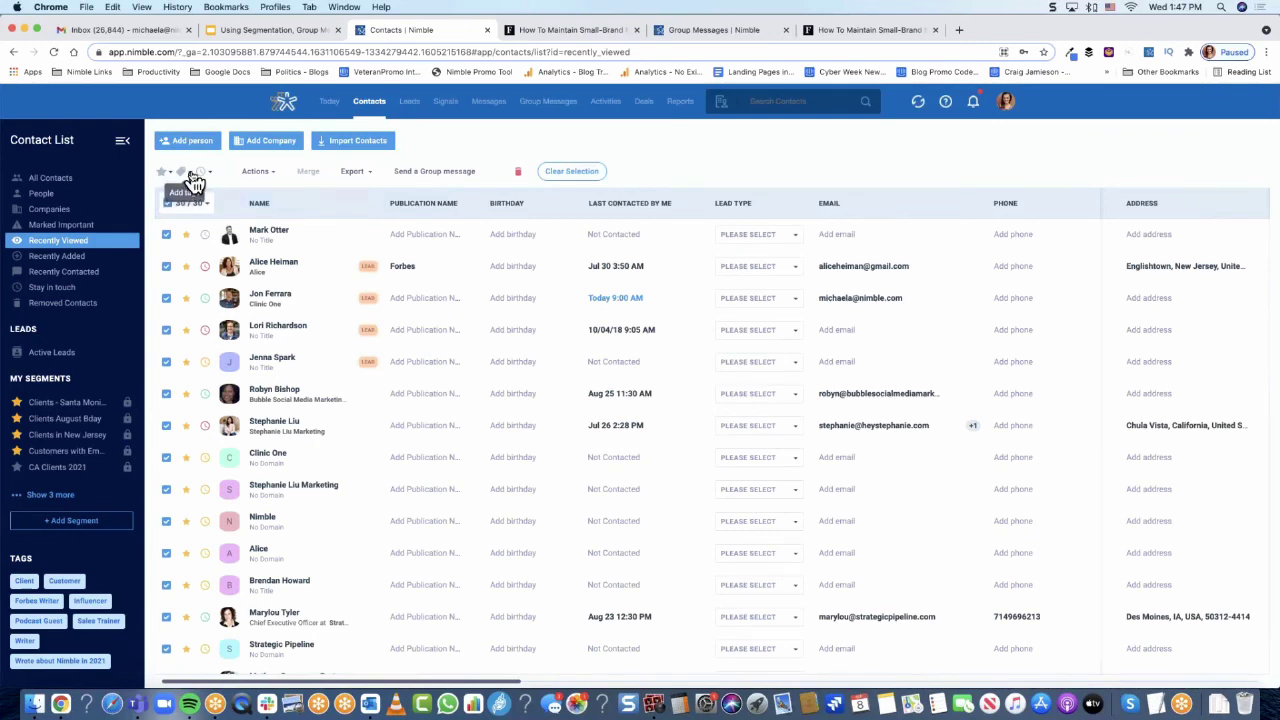
pyautogui.click(191, 173)
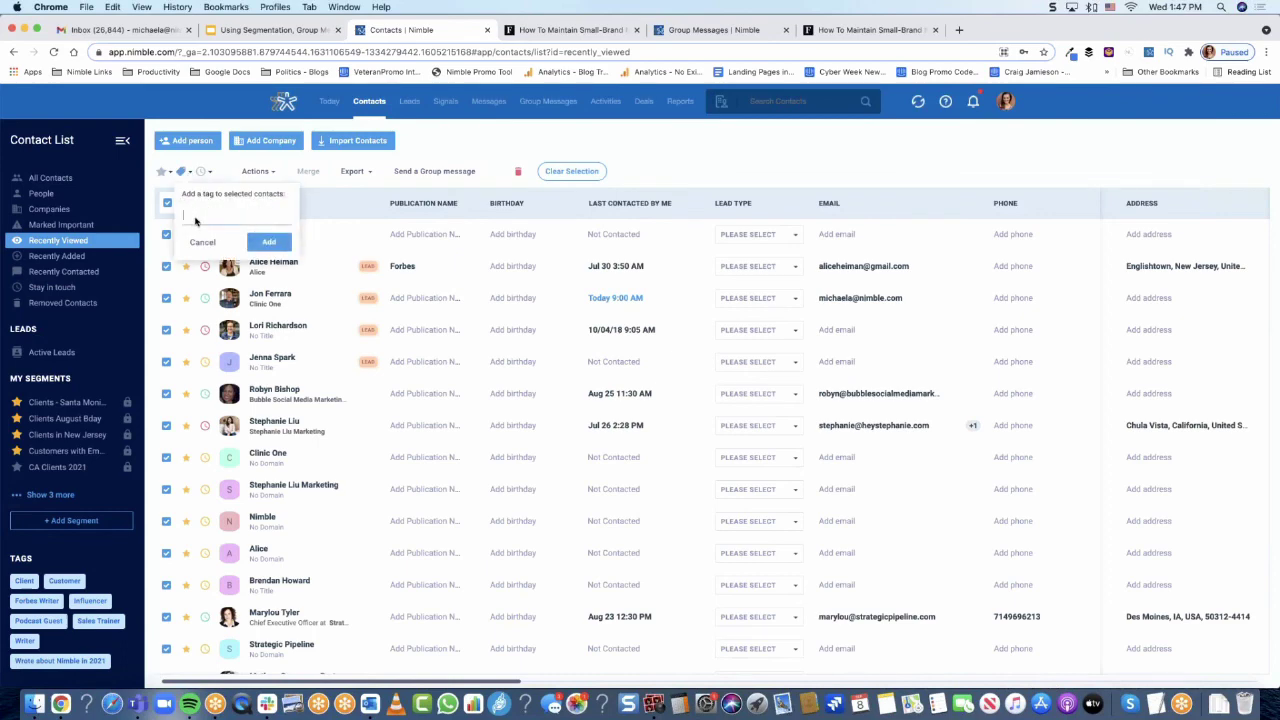
pyautogui.click(197, 219)
pyautogui.write('New Clients')
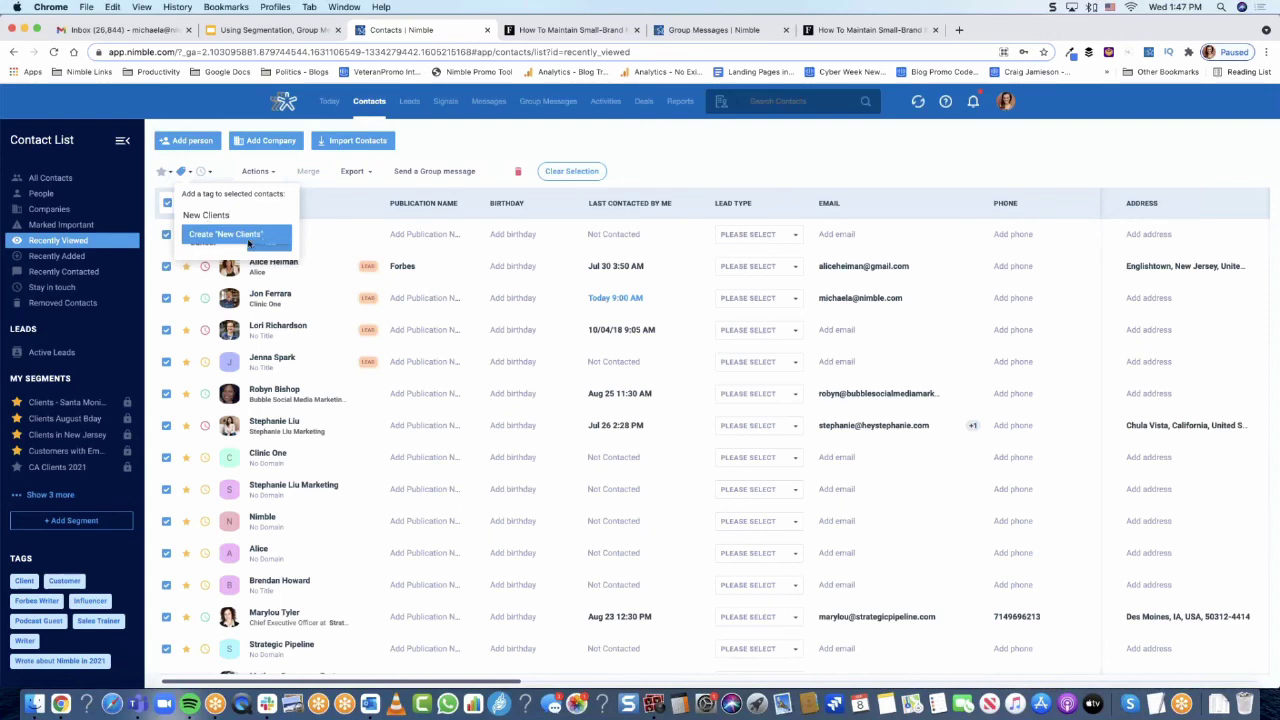
pyautogui.click(248, 236)
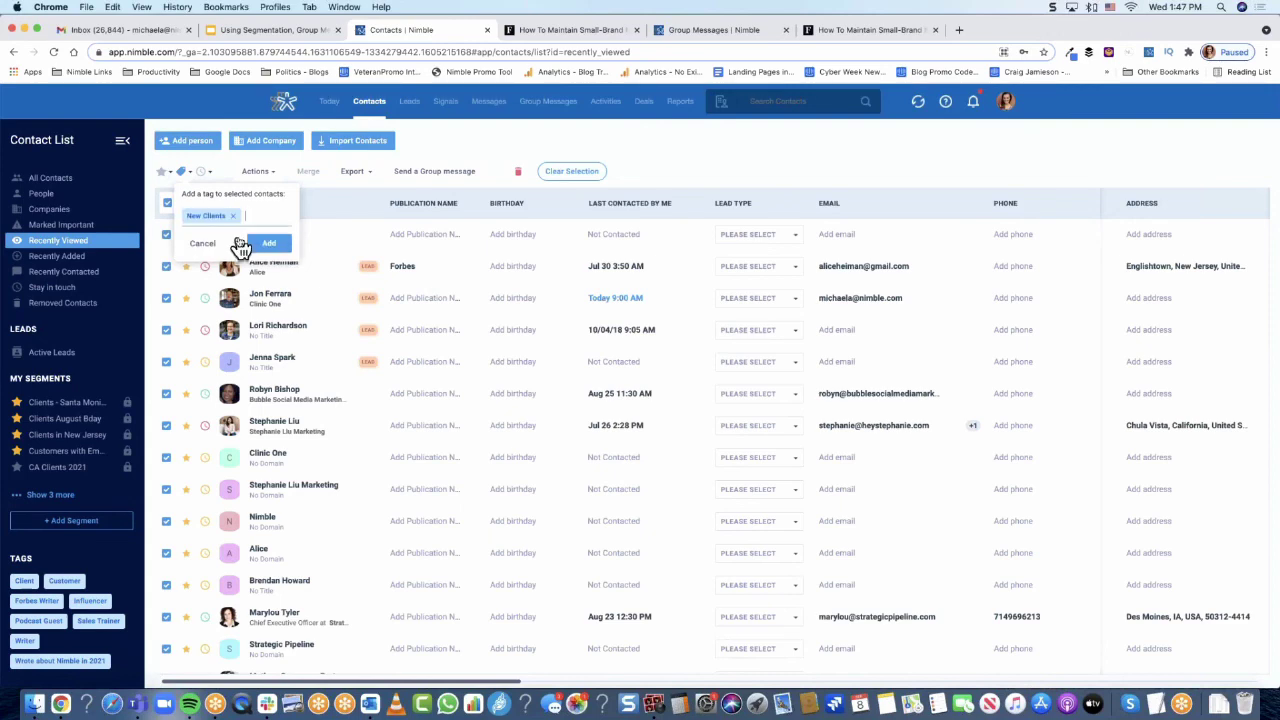
pyautogui.click(274, 252)
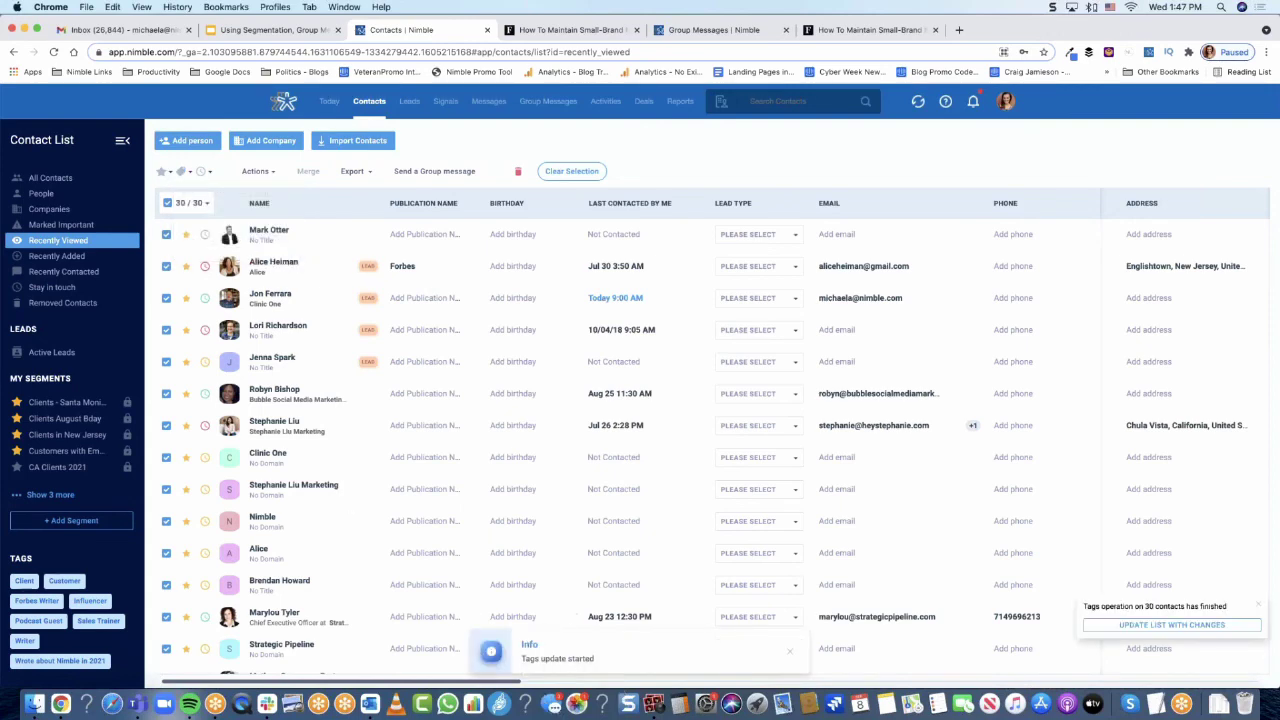
# Start a new segment search on the contacts and filter it to those whose tag is "New Clients".
pyautogui.click(60, 180)
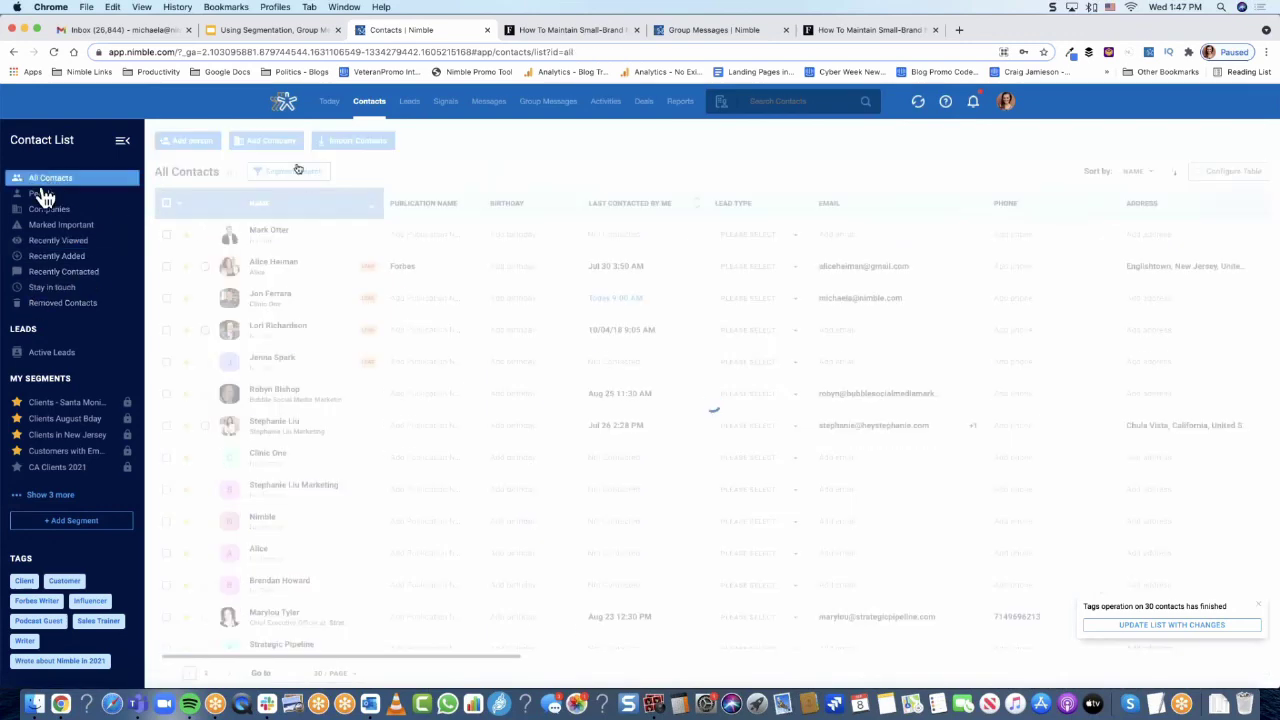
pyautogui.click(316, 184)
pyautogui.click(738, 228)
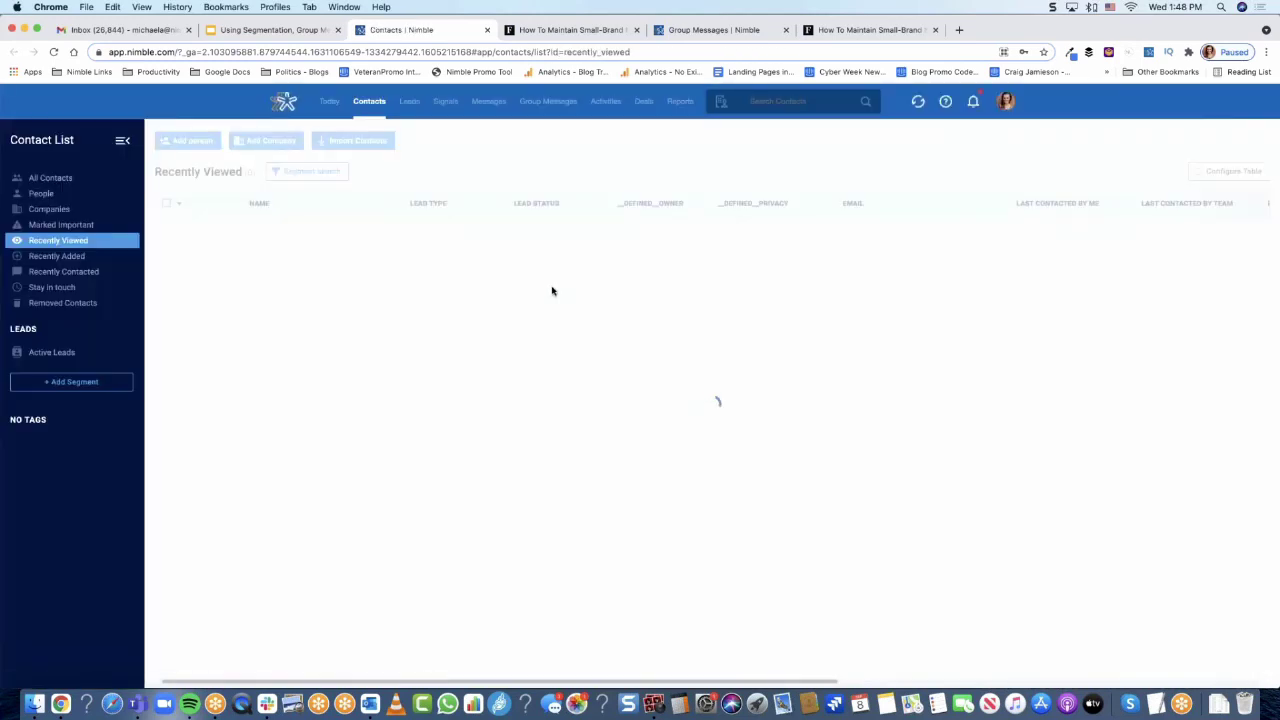
pyautogui.click(310, 176)
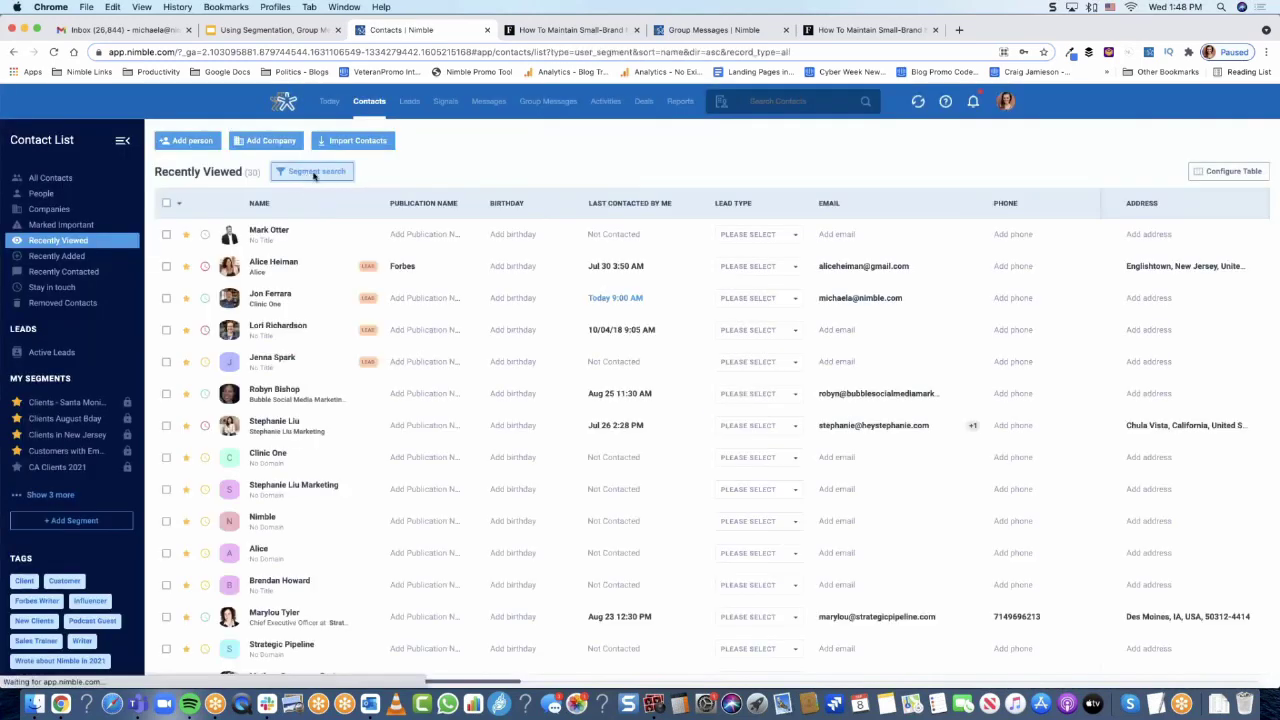
pyautogui.click(733, 219)
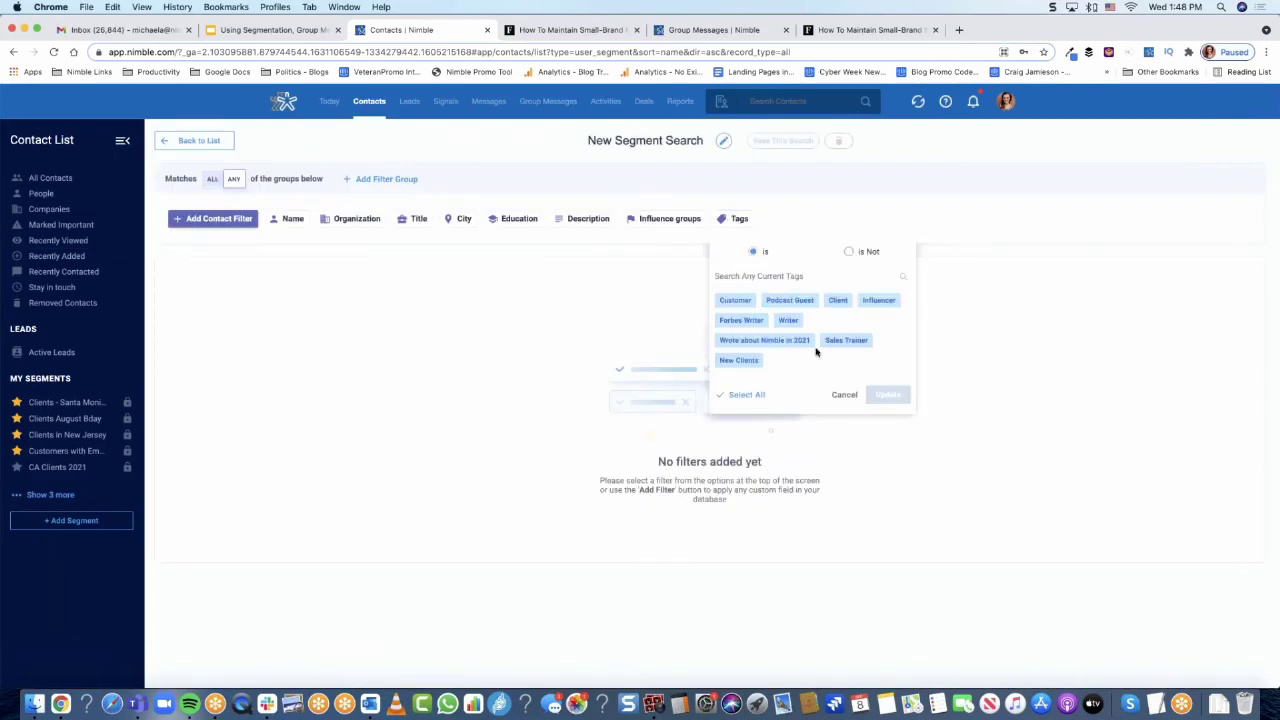
pyautogui.click(734, 362)
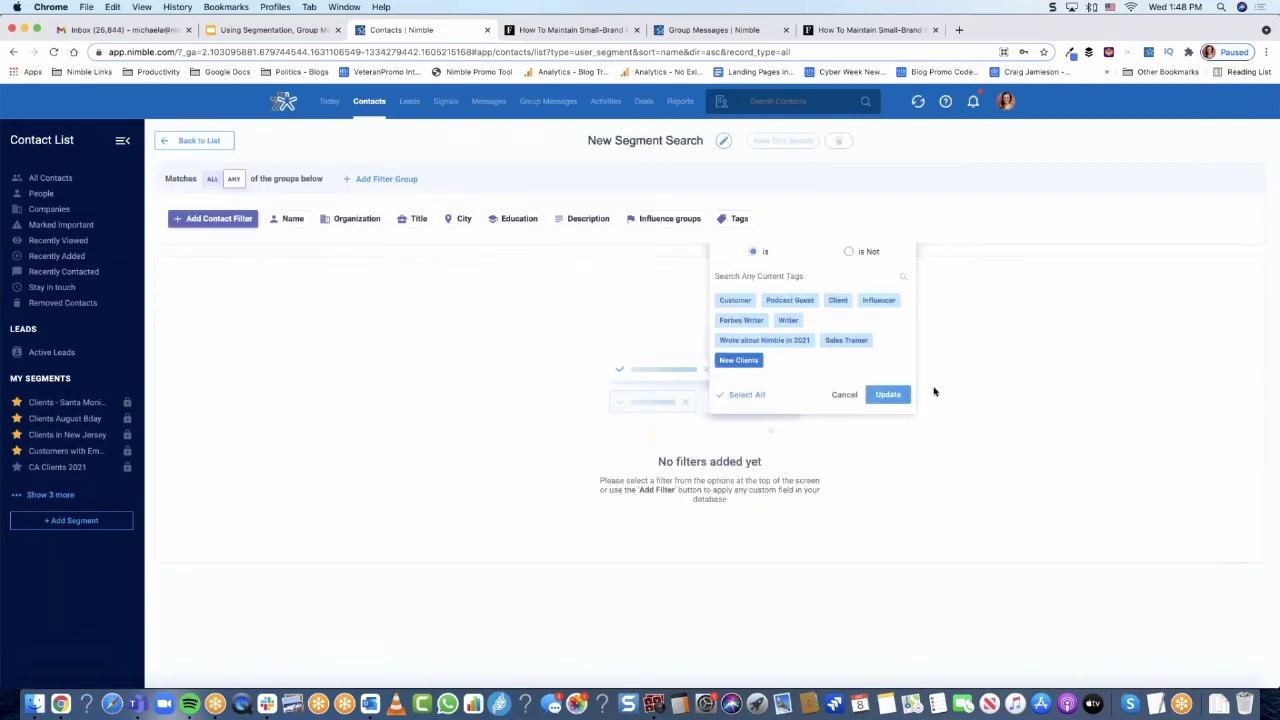
pyautogui.click(889, 396)
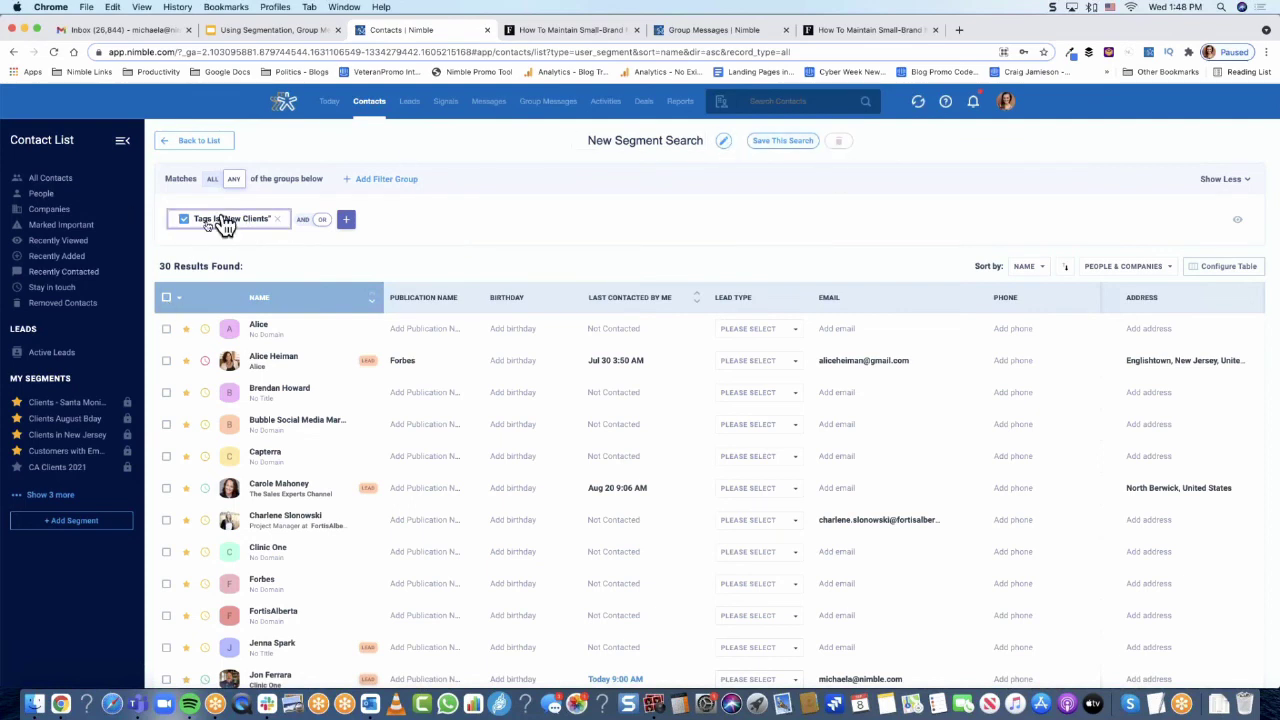
# Add an AND filter to the segment search for contacts last contacted by me not in the last 30 days.
pyautogui.click(304, 221)
pyautogui.click(347, 222)
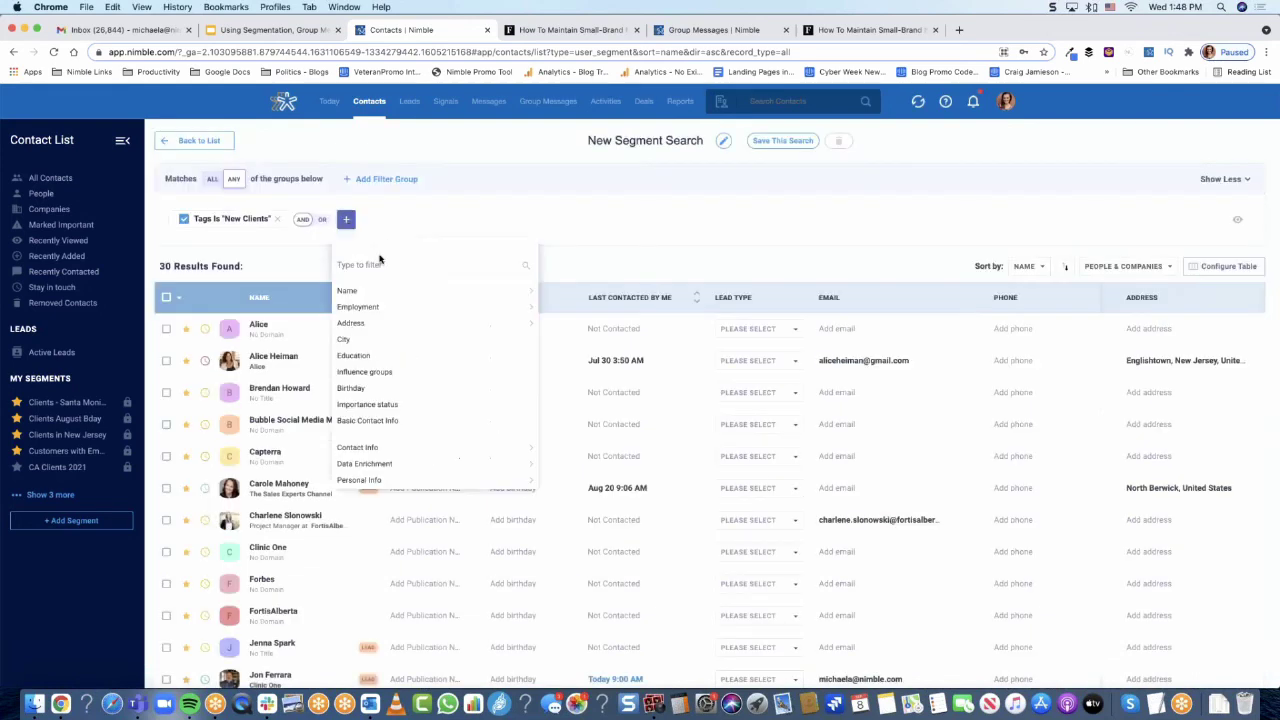
pyautogui.write('last con')
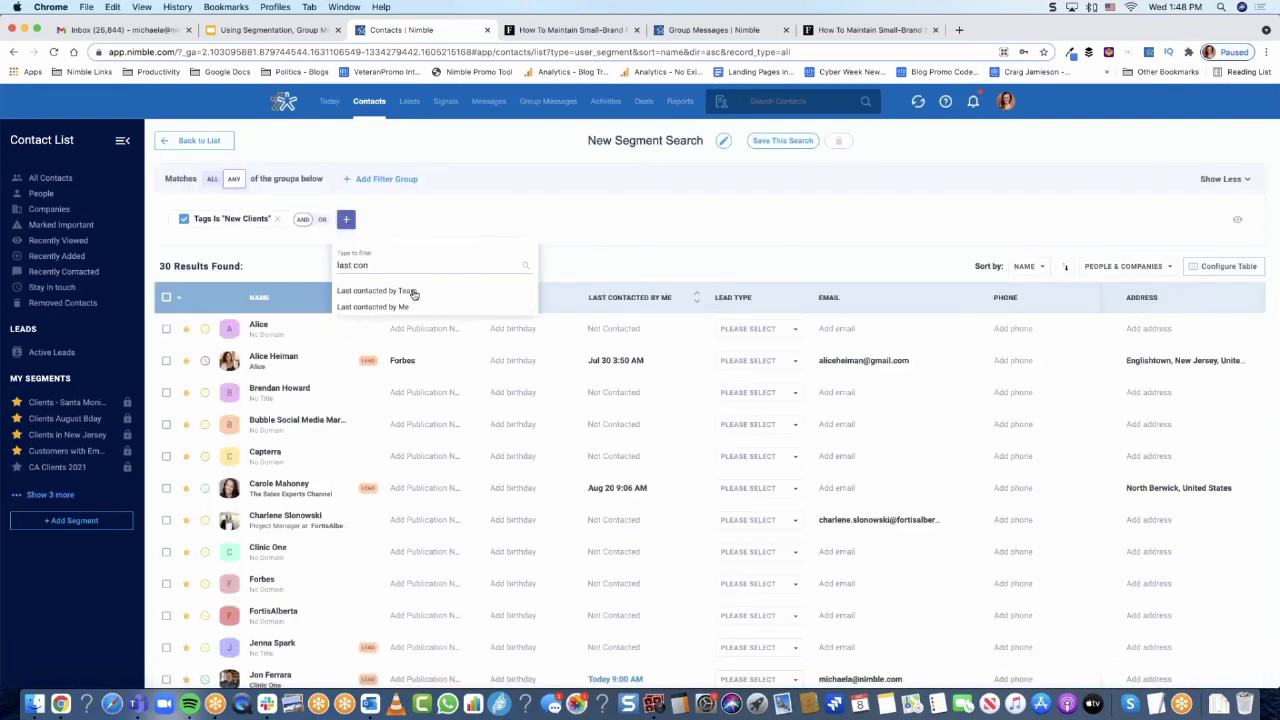
pyautogui.click(420, 307)
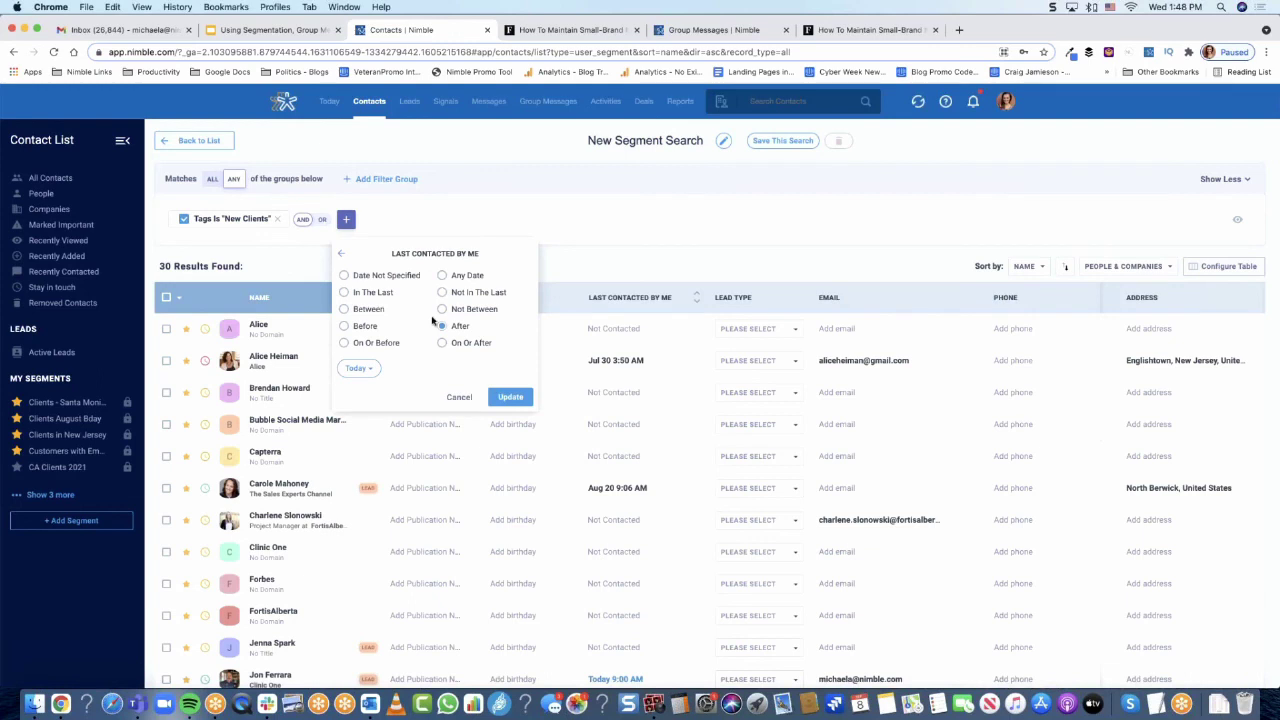
pyautogui.click(465, 293)
pyautogui.click(392, 367)
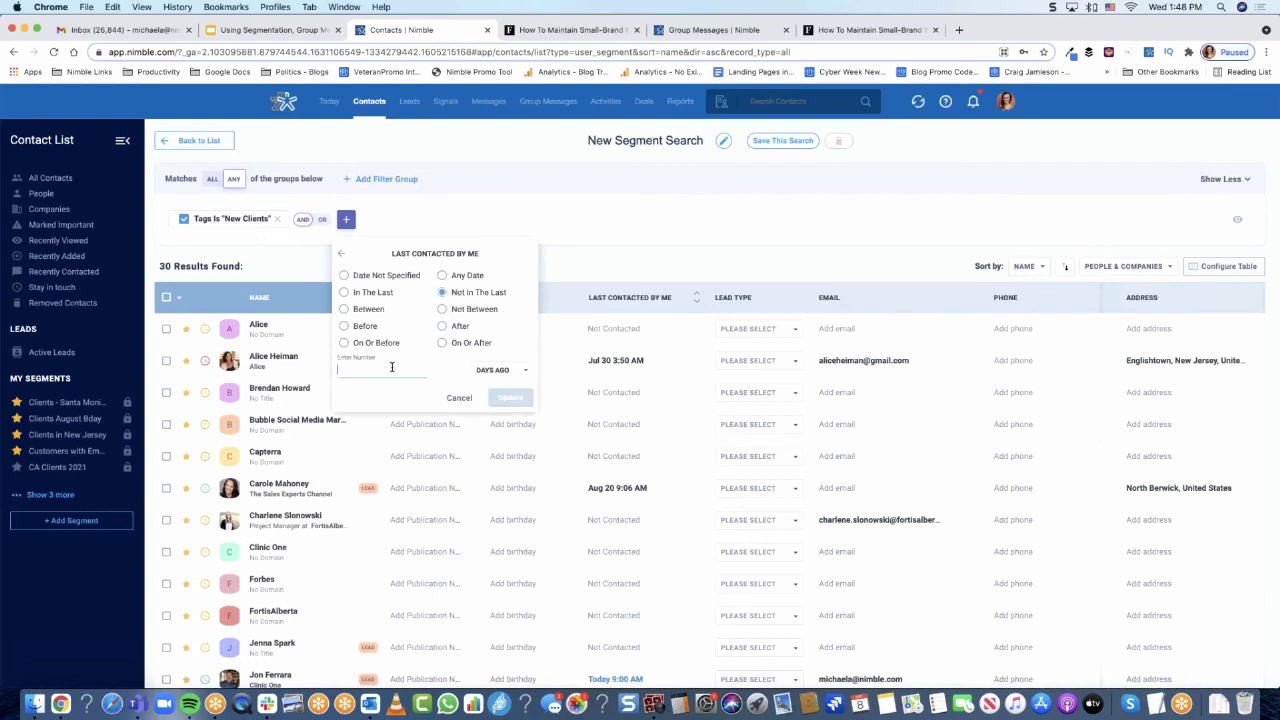
pyautogui.write('30')
pyautogui.click(512, 399)
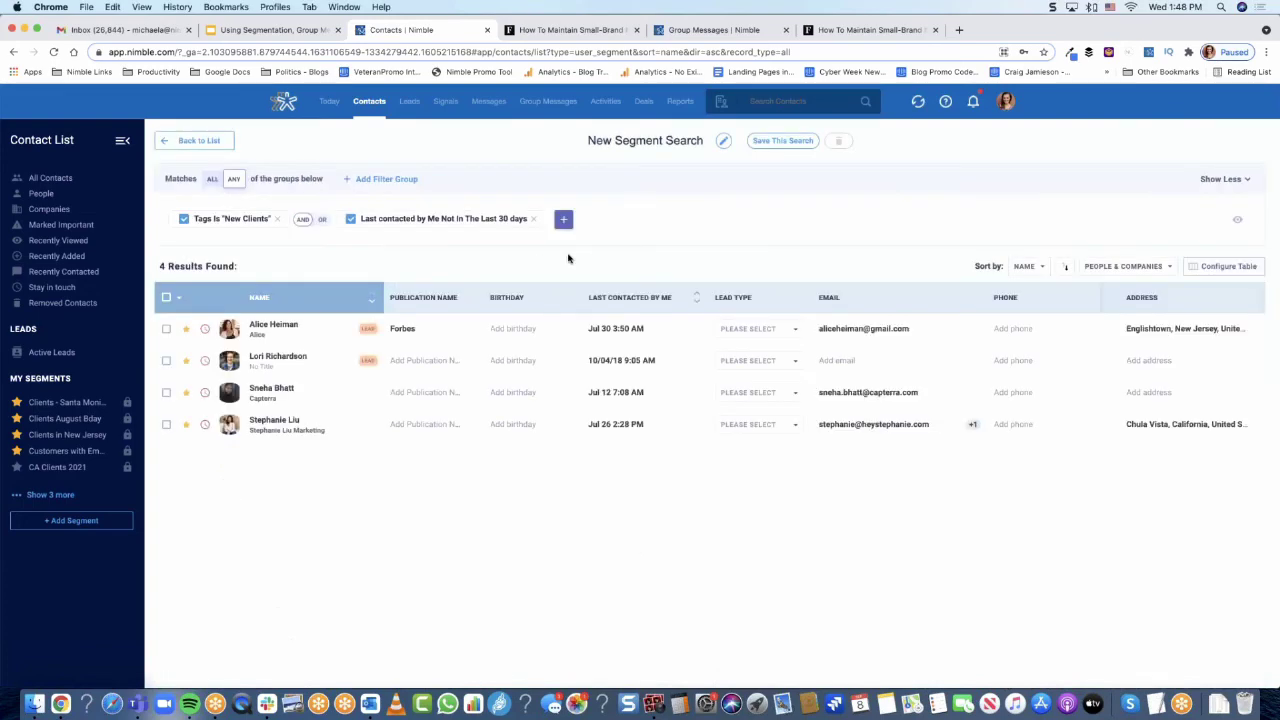
# Save the segment search as "New Clients 2021" and star it so it sits among the favourite segments.
pyautogui.click(633, 143)
pyautogui.tripleClick(634, 143)
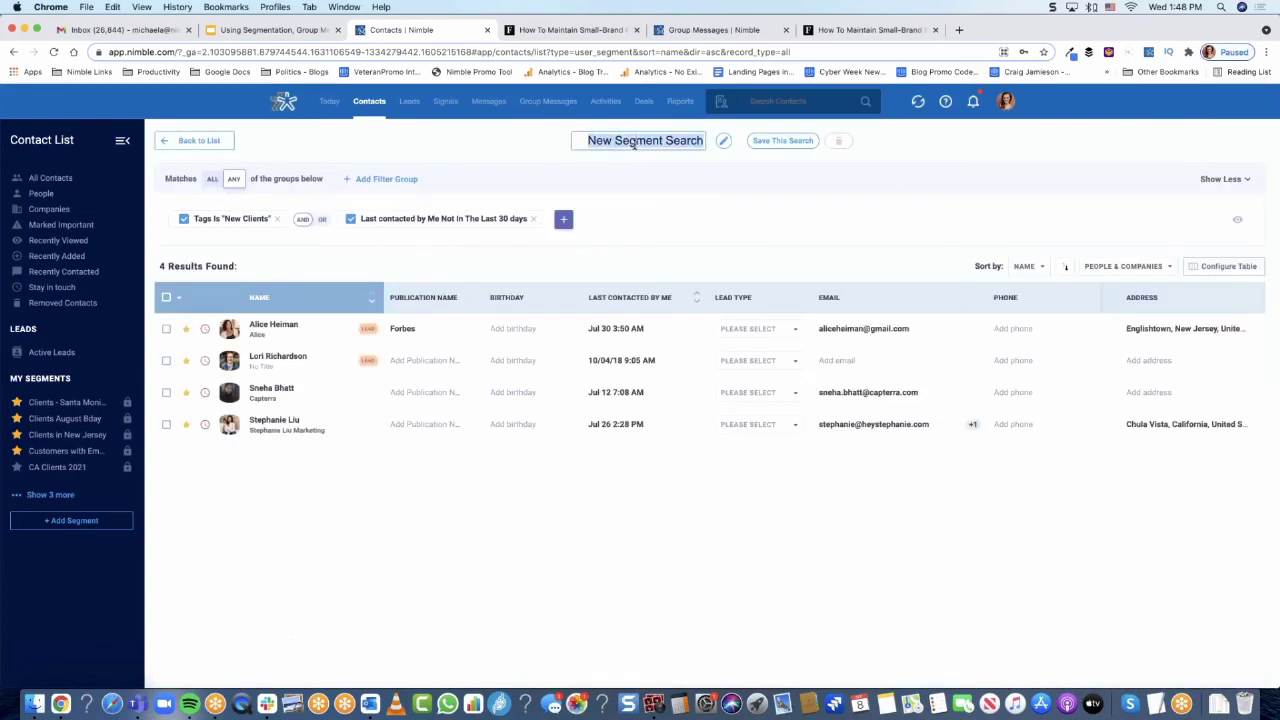
pyautogui.write('New Clients 2021')
pyautogui.click(803, 149)
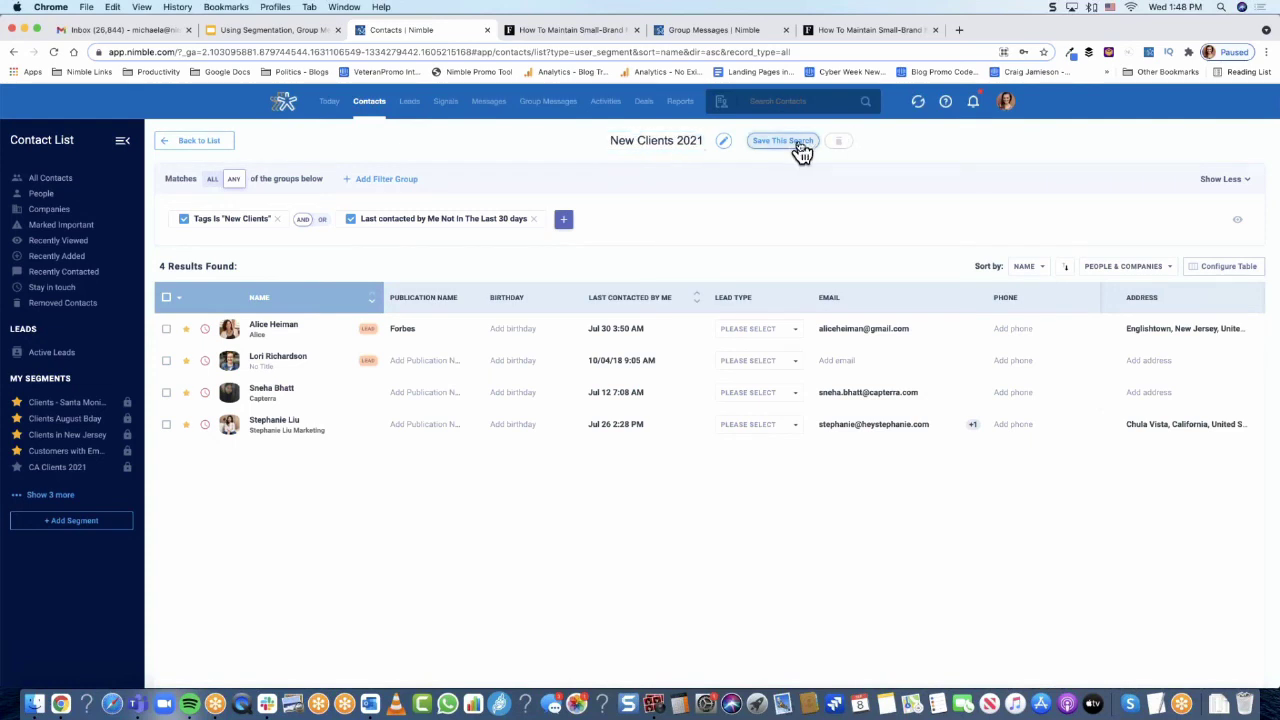
pyautogui.click(55, 495)
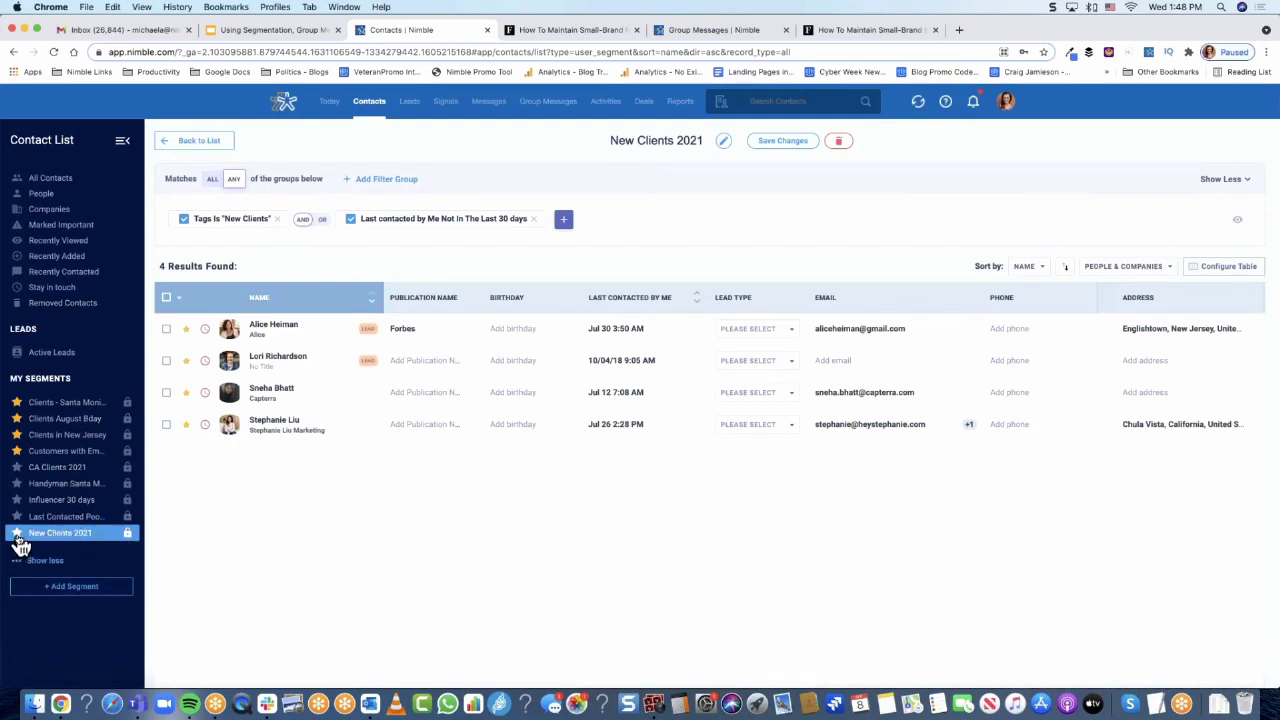
pyautogui.moveTo(20, 545); pyautogui.dragTo(80, 498)
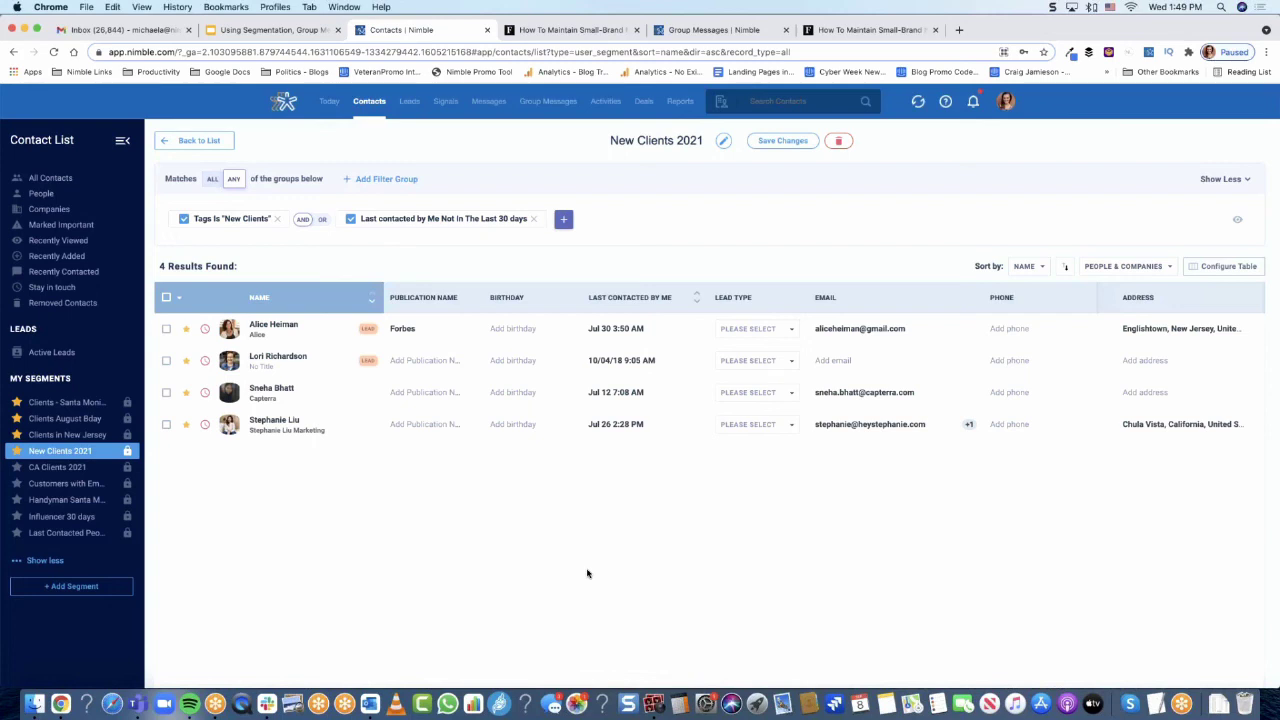
# Open a blank new group message and look over its composer and sending options.
pyautogui.click(368, 110)
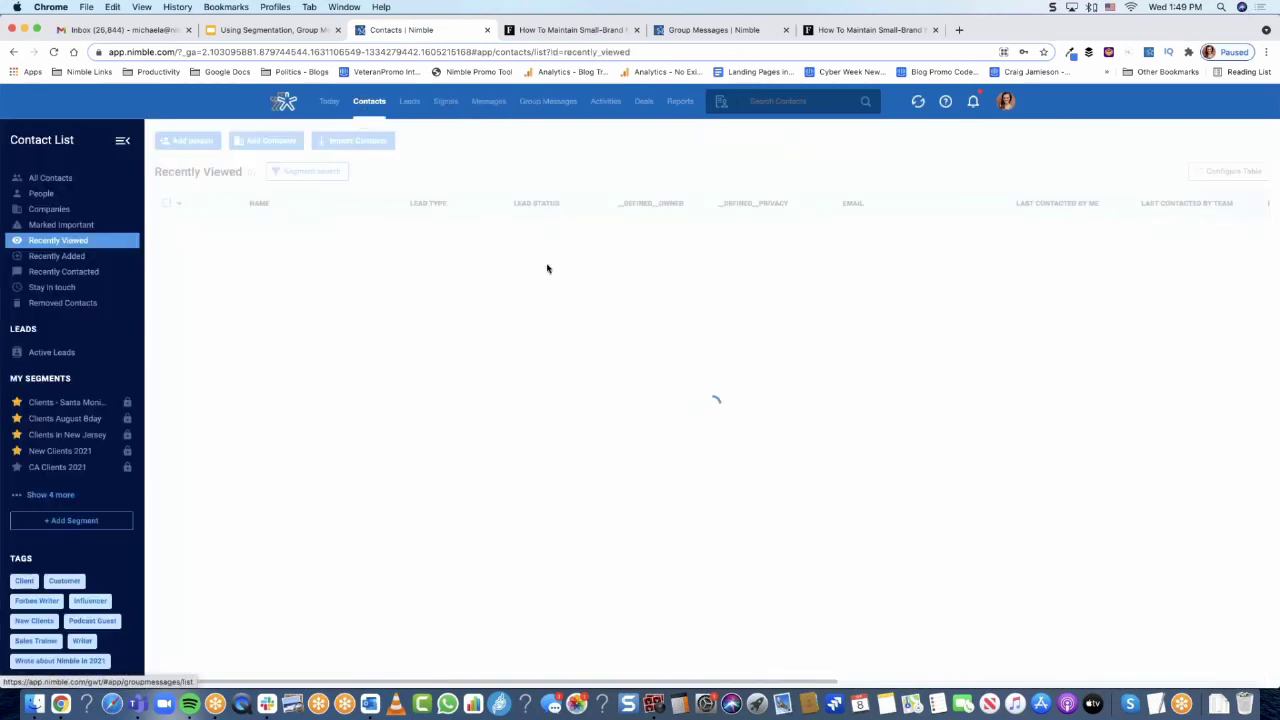
pyautogui.click(549, 108)
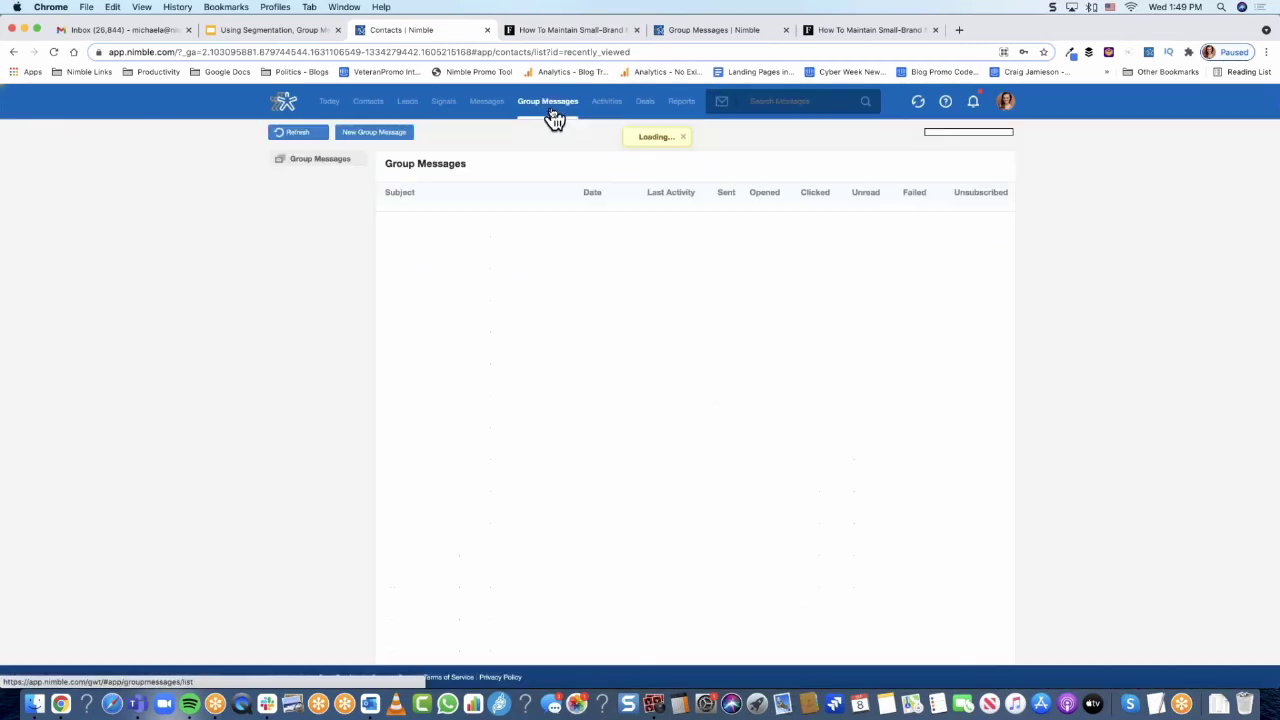
pyautogui.click(371, 134)
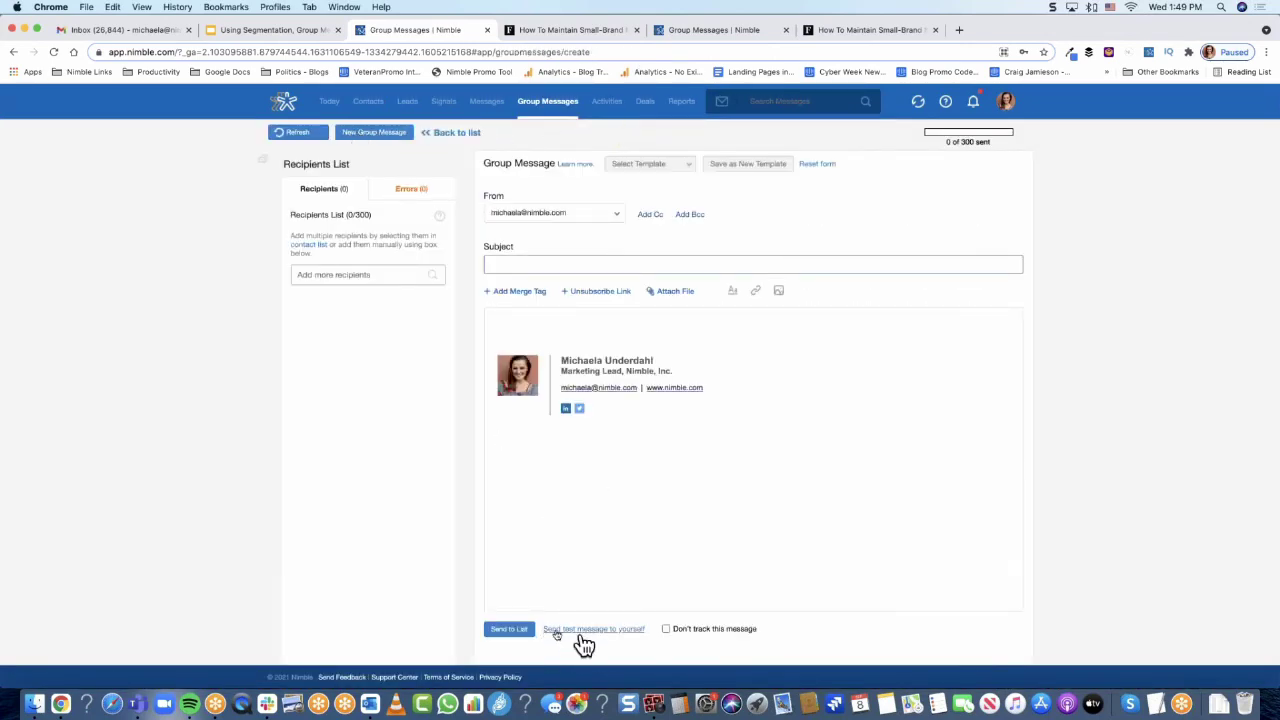
pyautogui.click(552, 330)
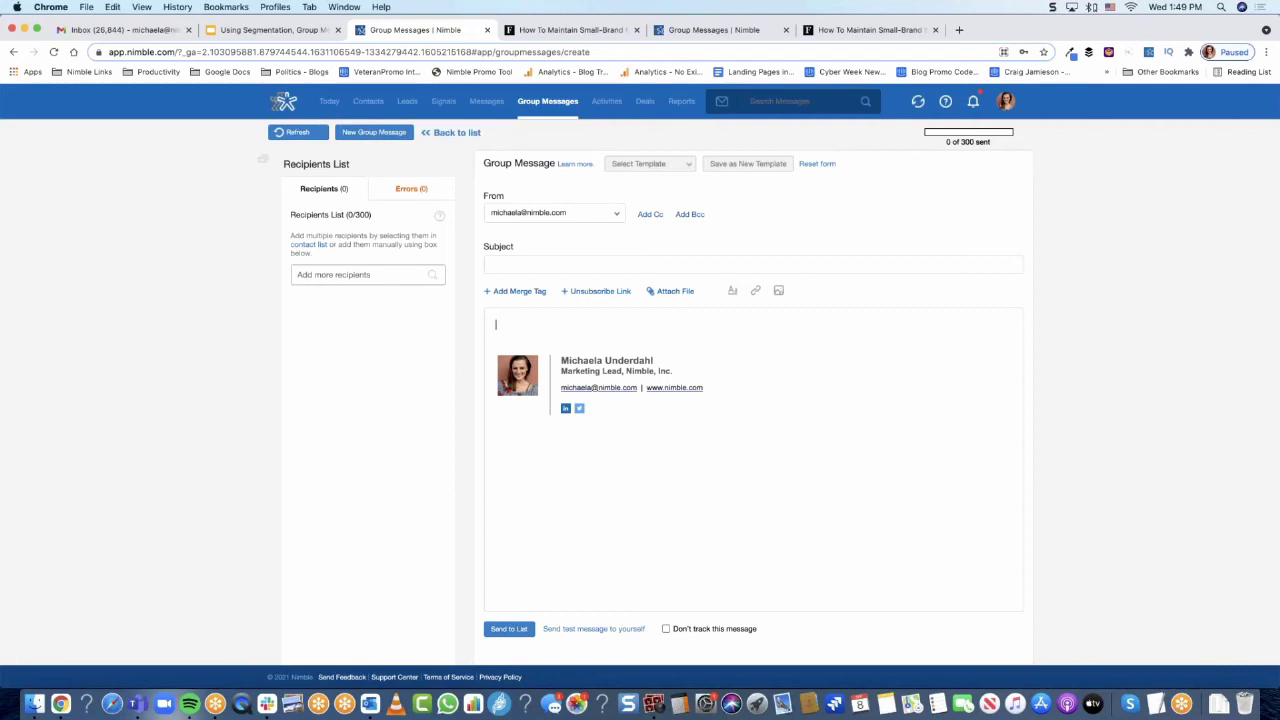
# Open the Salesforce company record from the Companies list, view its linked employees and select them all.
pyautogui.click(366, 101)
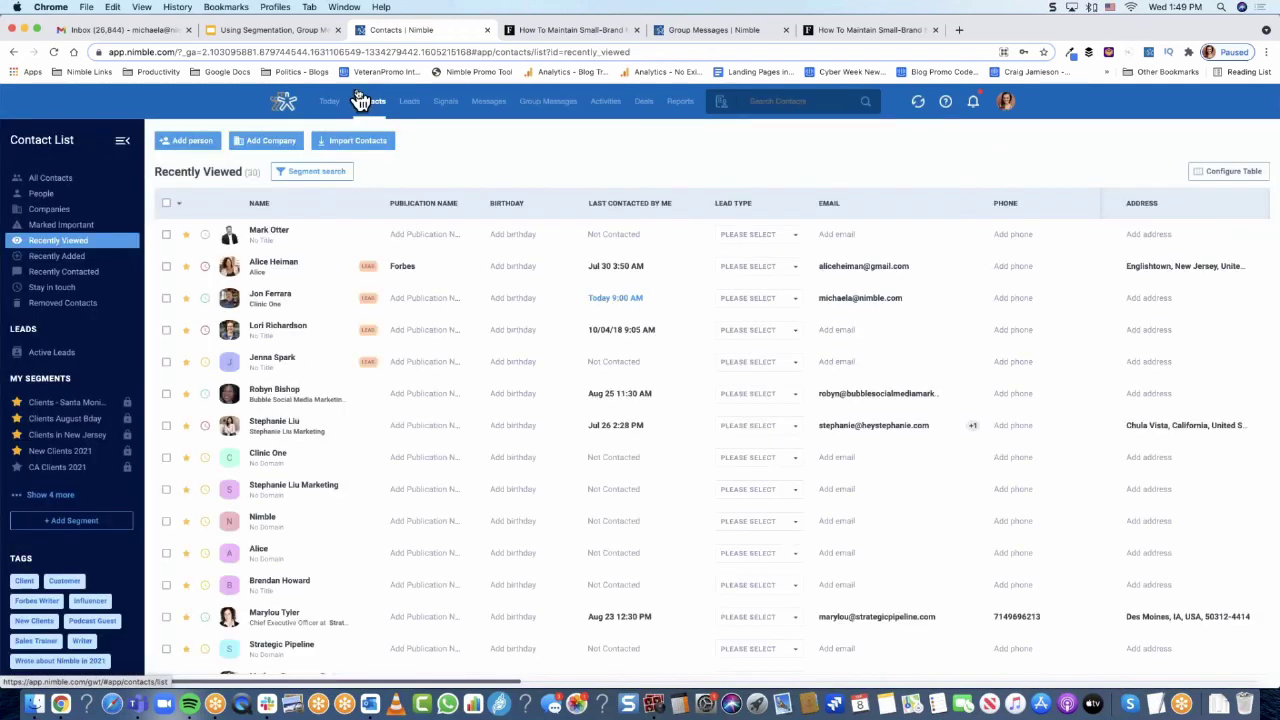
pyautogui.click(49, 212)
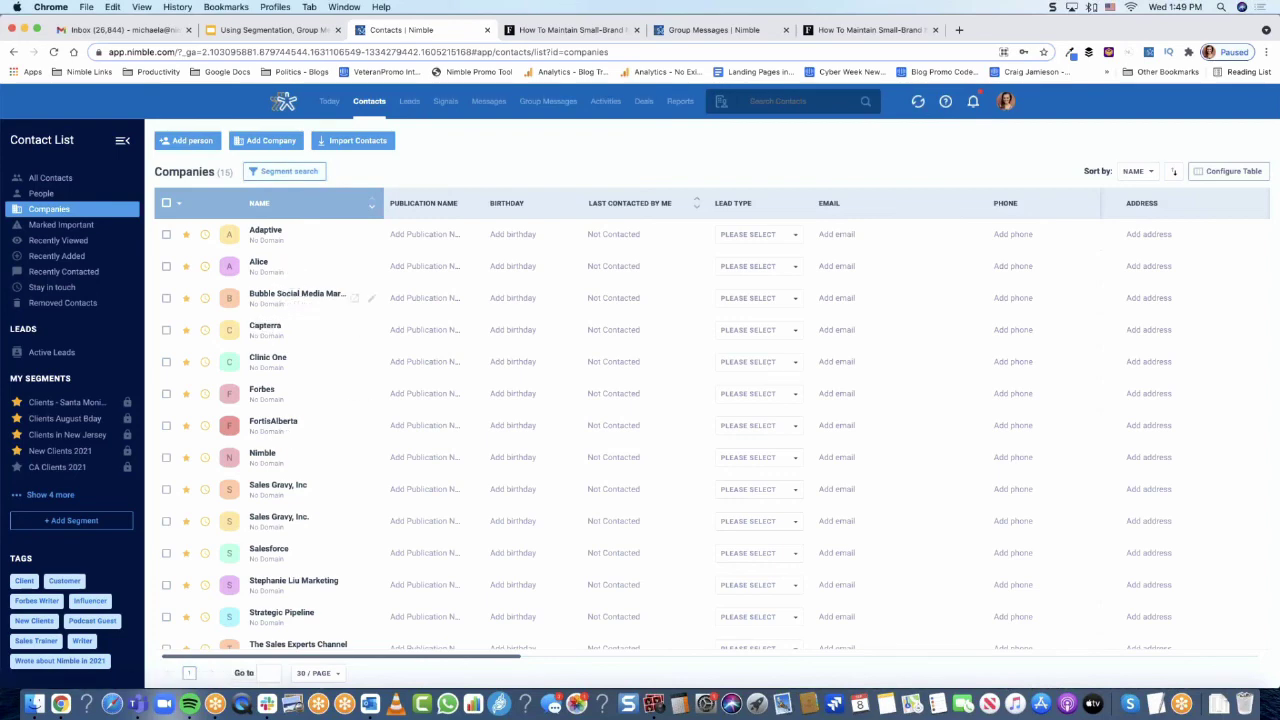
pyautogui.scroll(-2, 309, 526)
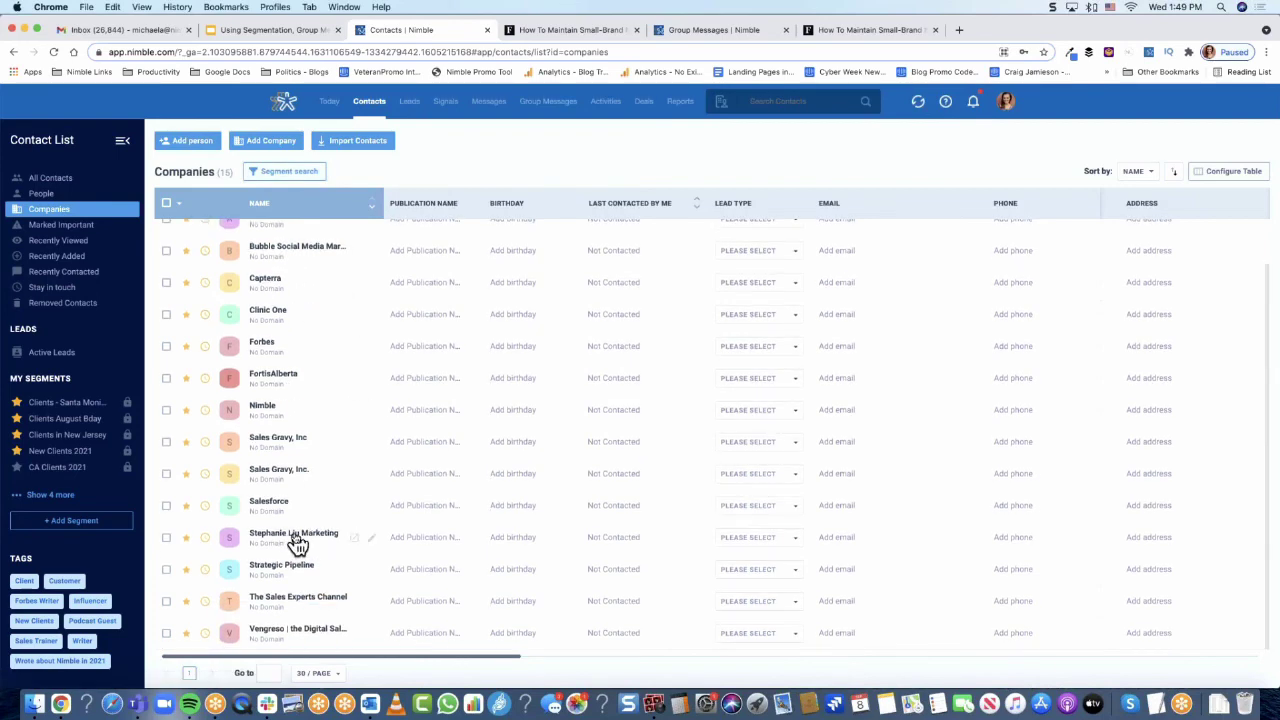
pyautogui.click(272, 502)
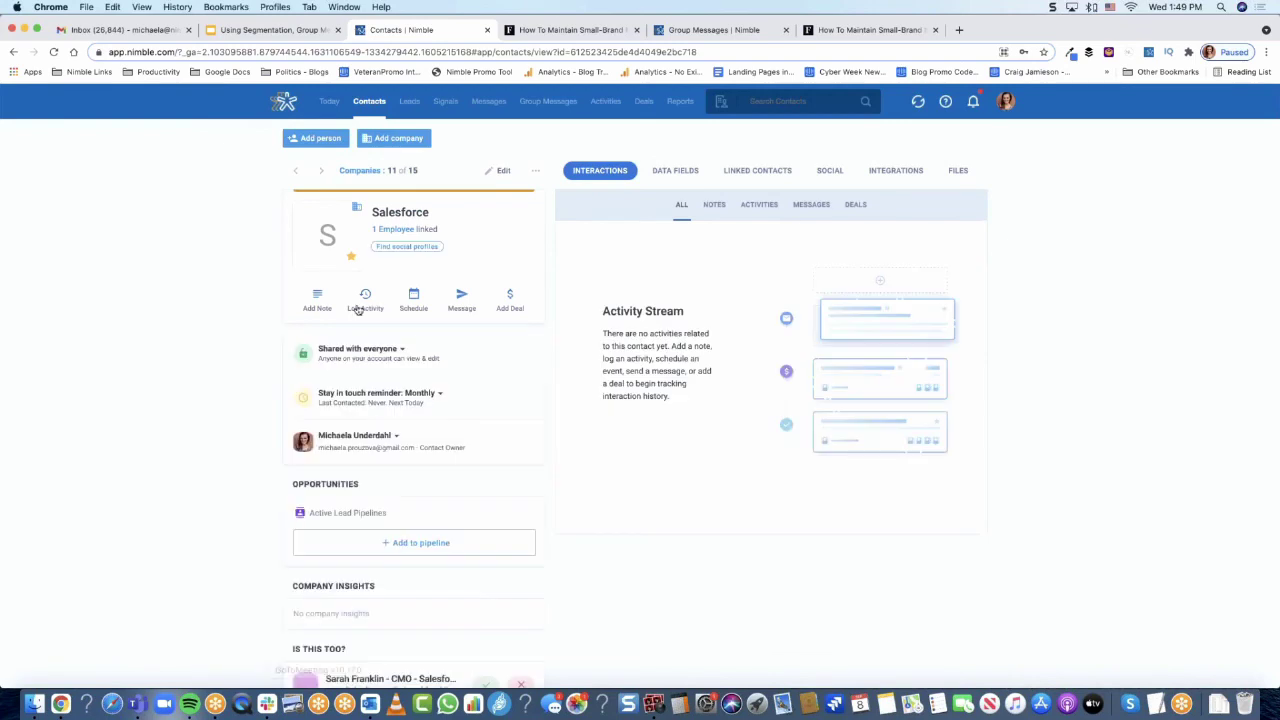
pyautogui.click(395, 232)
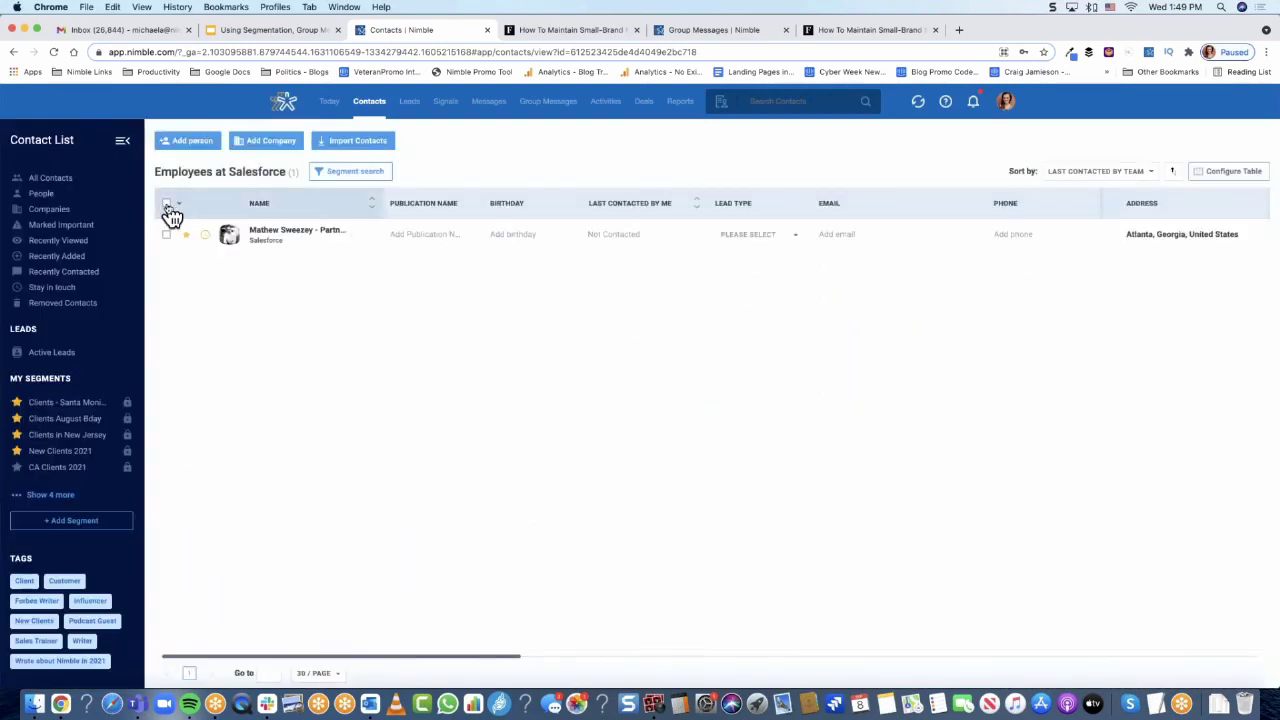
pyautogui.click(168, 206)
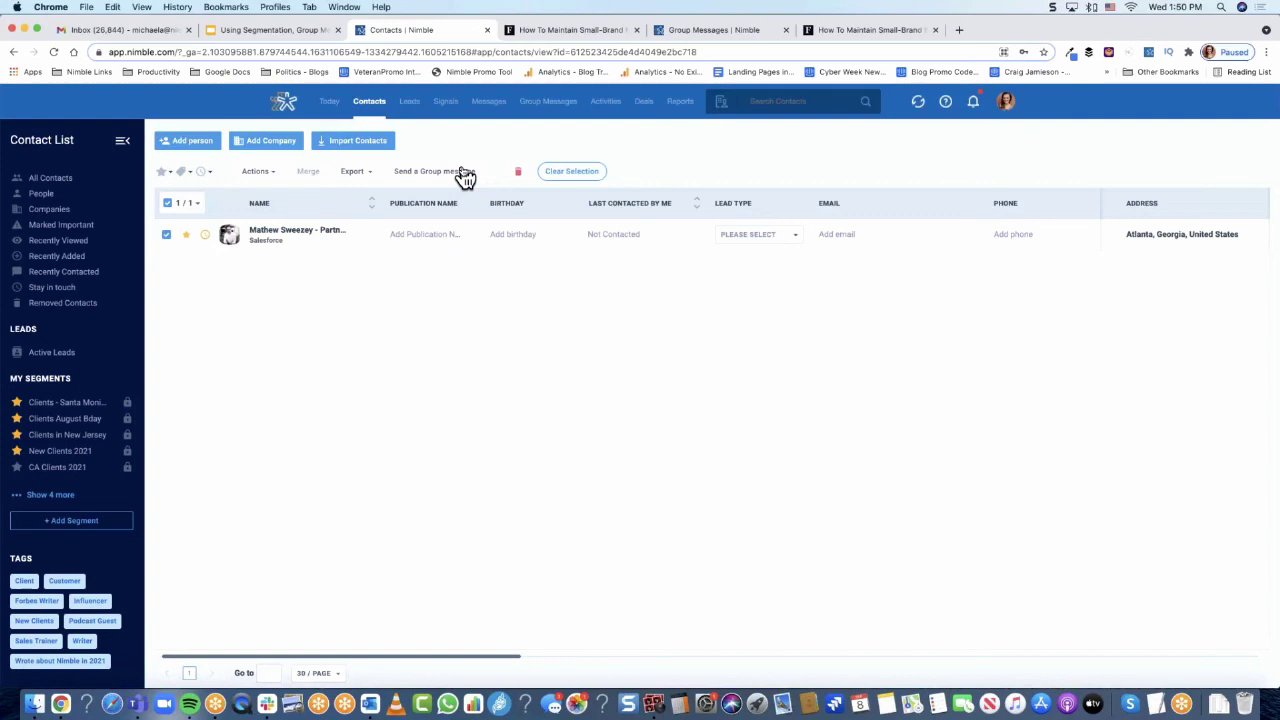
# Add the Company Name field as a column of the People list.
pyautogui.click(44, 197)
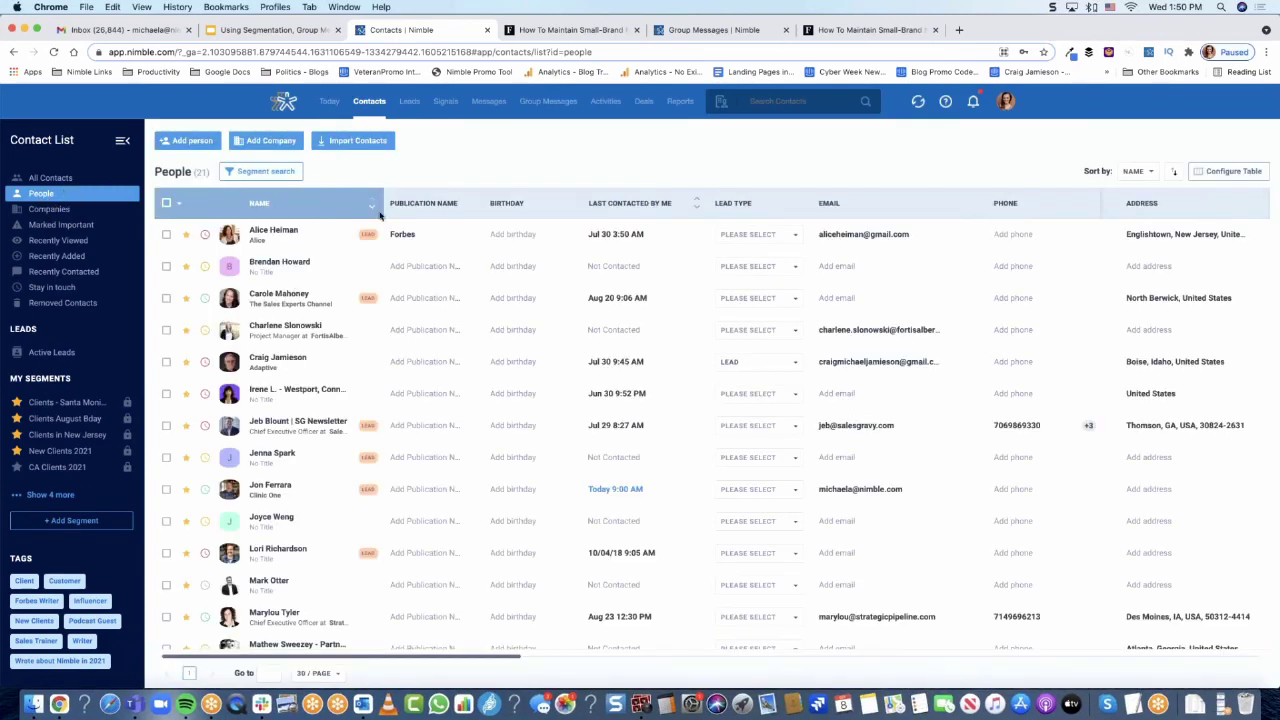
pyautogui.click(1222, 176)
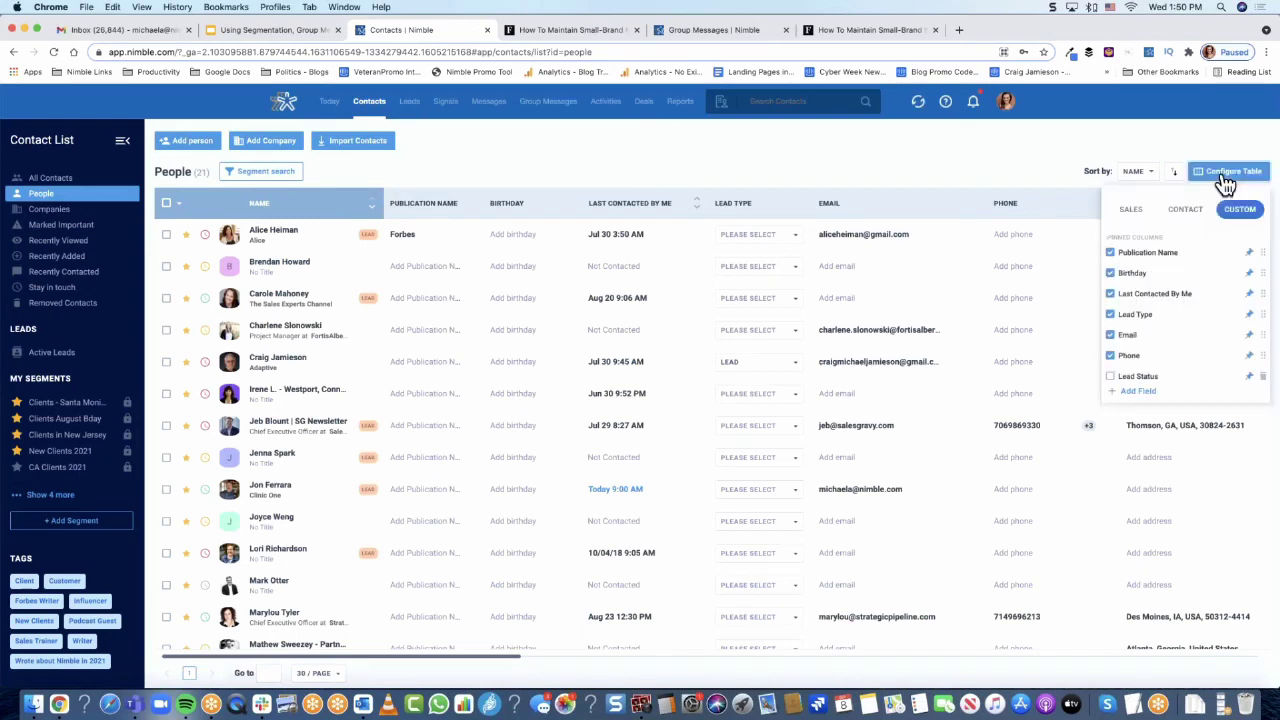
pyautogui.click(1150, 394)
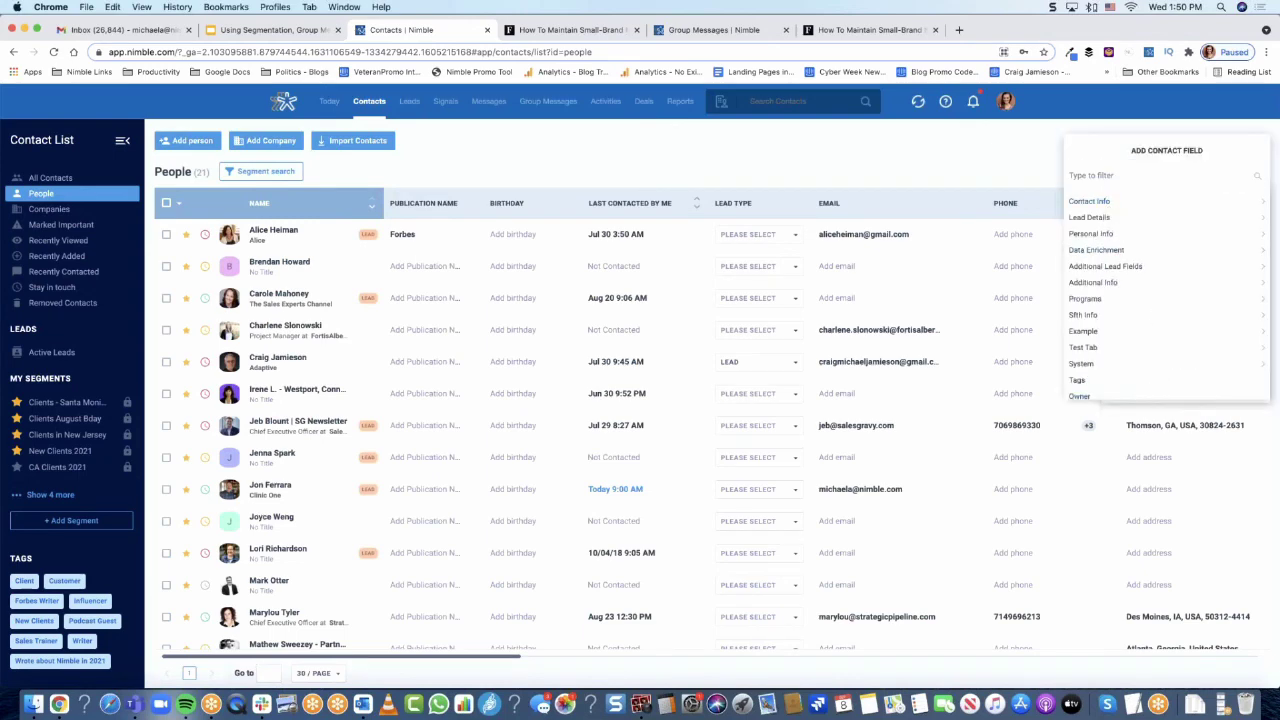
pyautogui.write('comp')
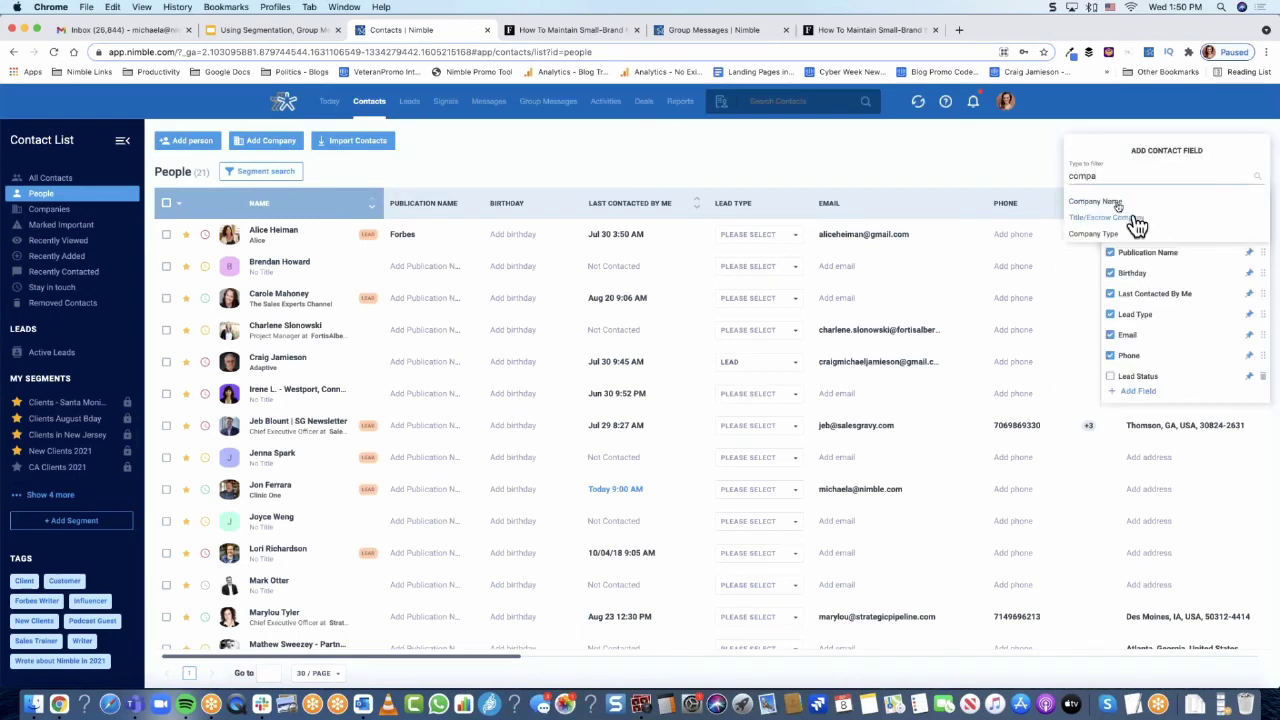
pyautogui.write('a')
pyautogui.click(1096, 201)
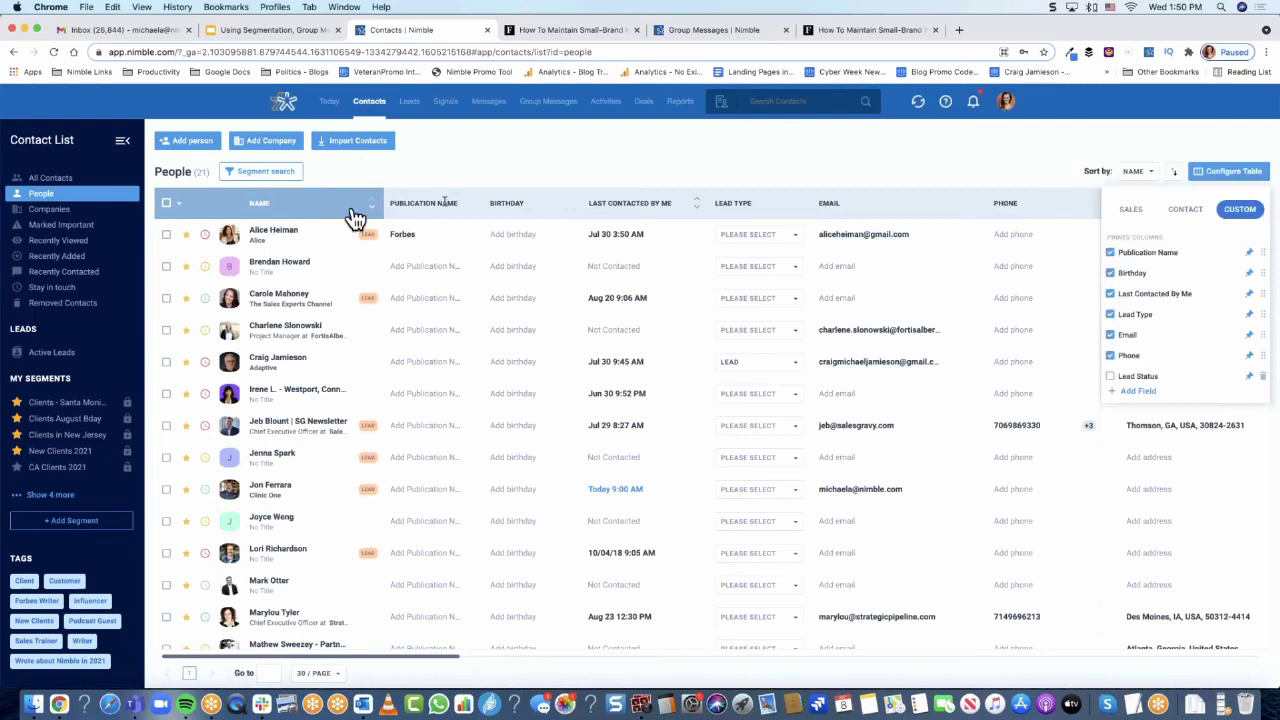
pyautogui.click(1045, 155)
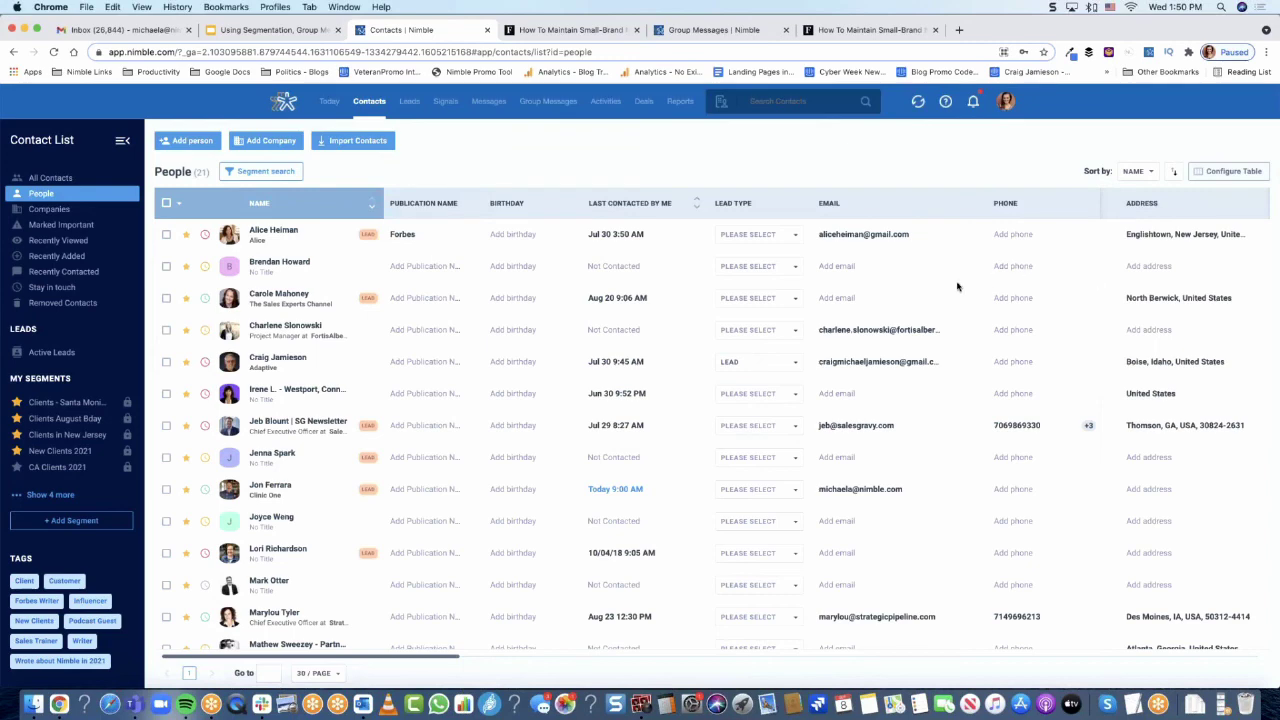
# Pin the Company Name column and make it the first of the pinned columns, ahead of Publication Name.
pyautogui.click(1205, 174)
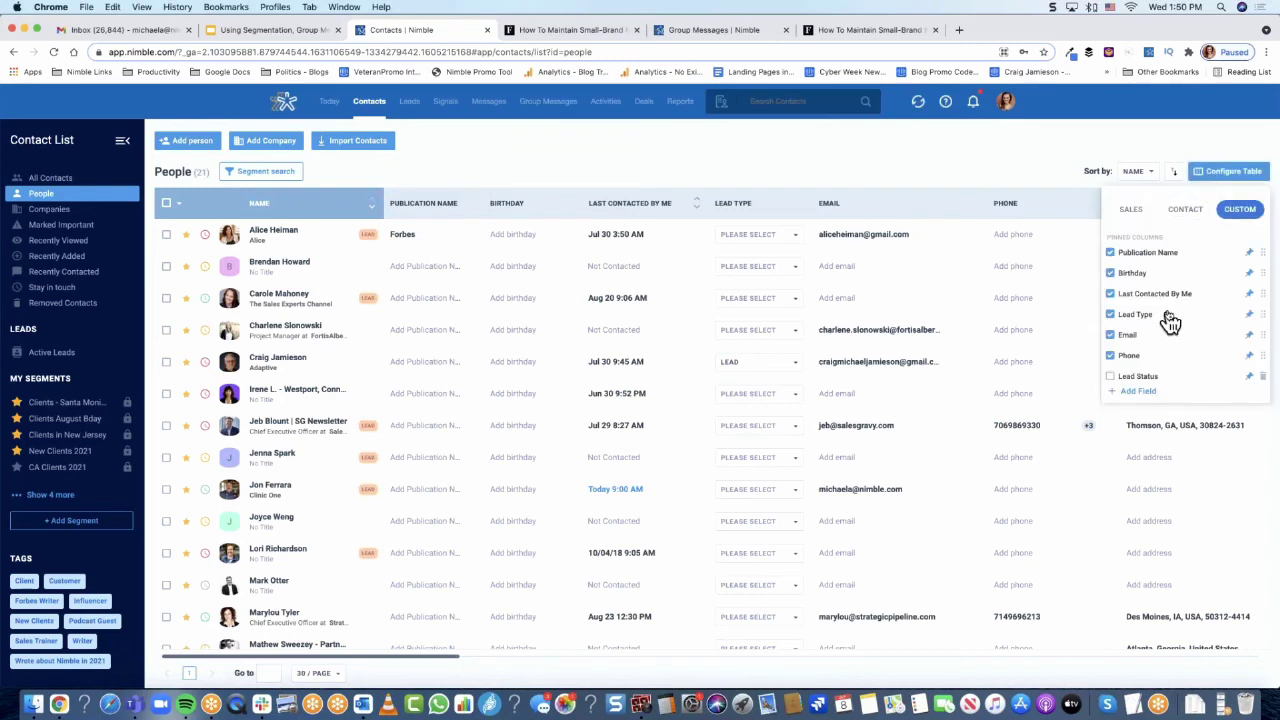
pyautogui.scroll(-3, 1180, 343)
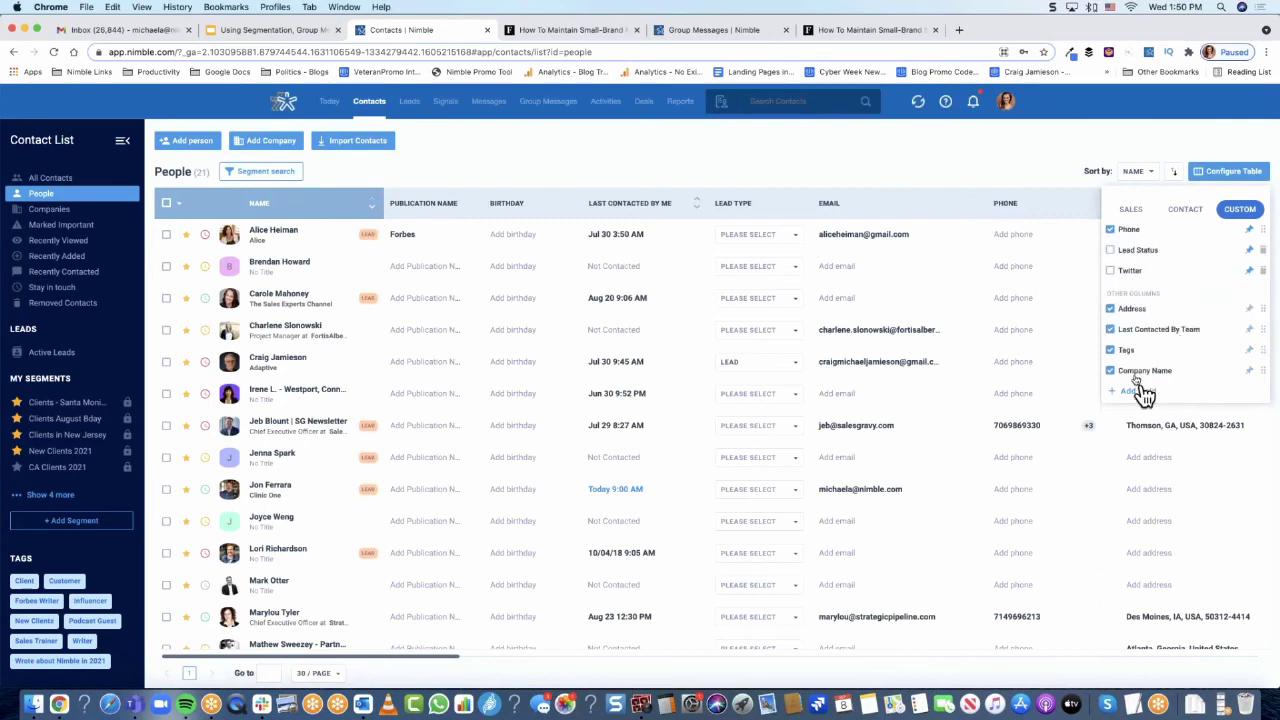
pyautogui.click(1249, 371)
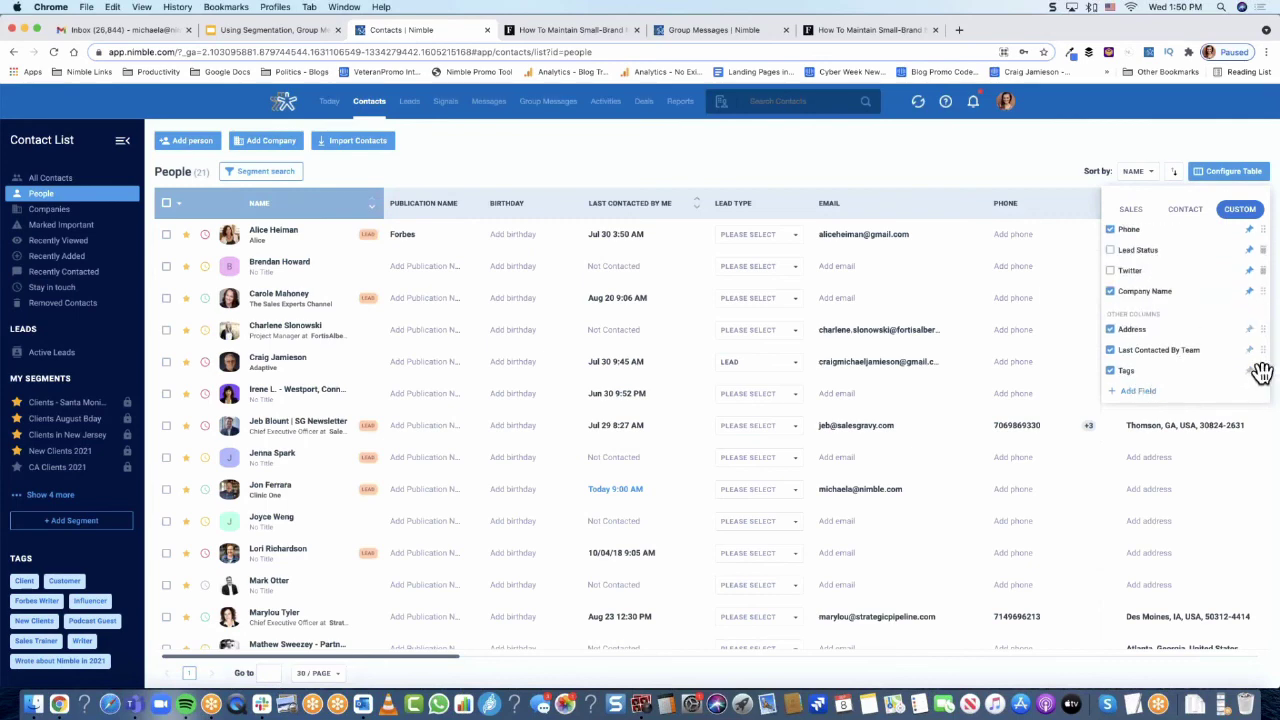
pyautogui.moveTo(1262, 372); pyautogui.dragTo(1204, 349)
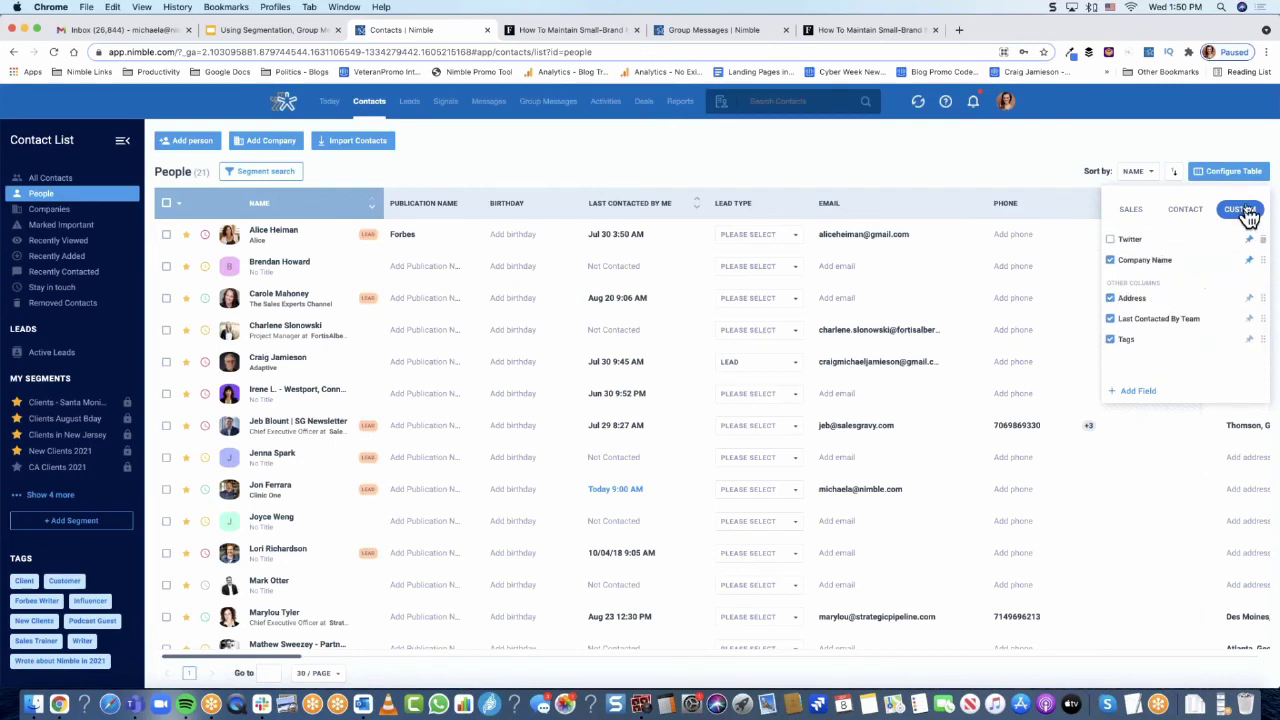
pyautogui.scroll(5, 1248, 218)
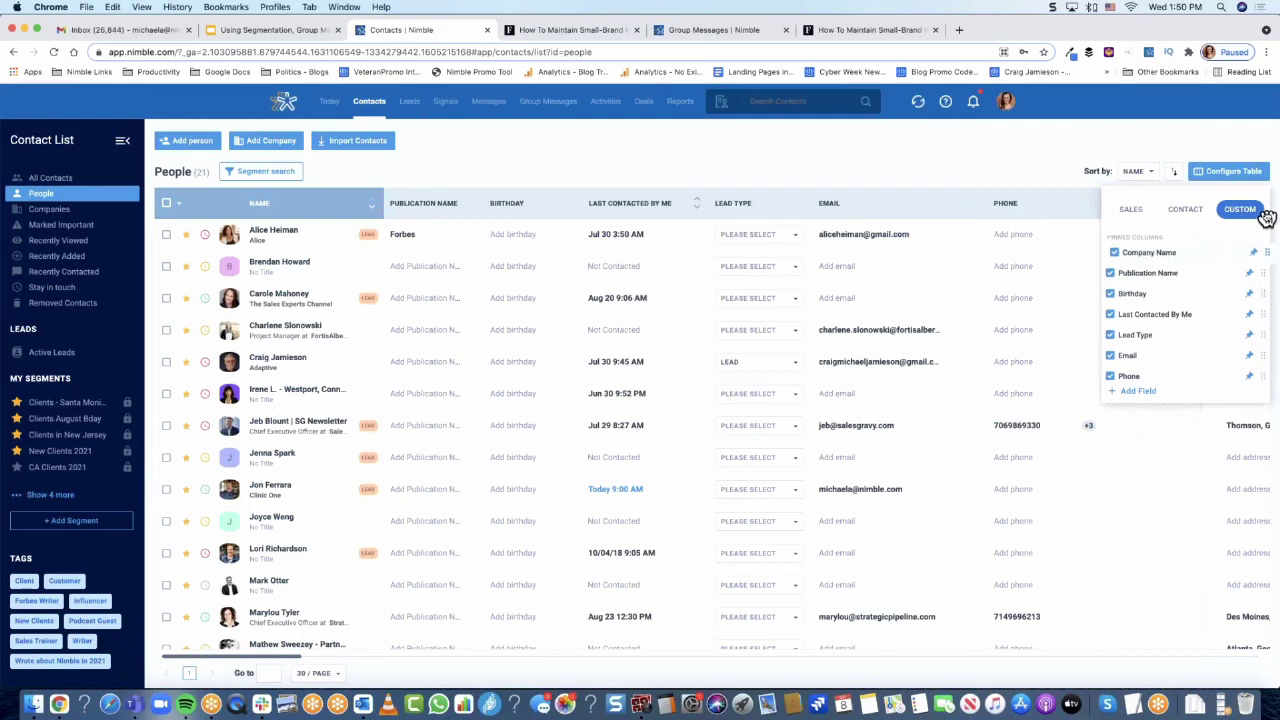
pyautogui.click(1170, 257)
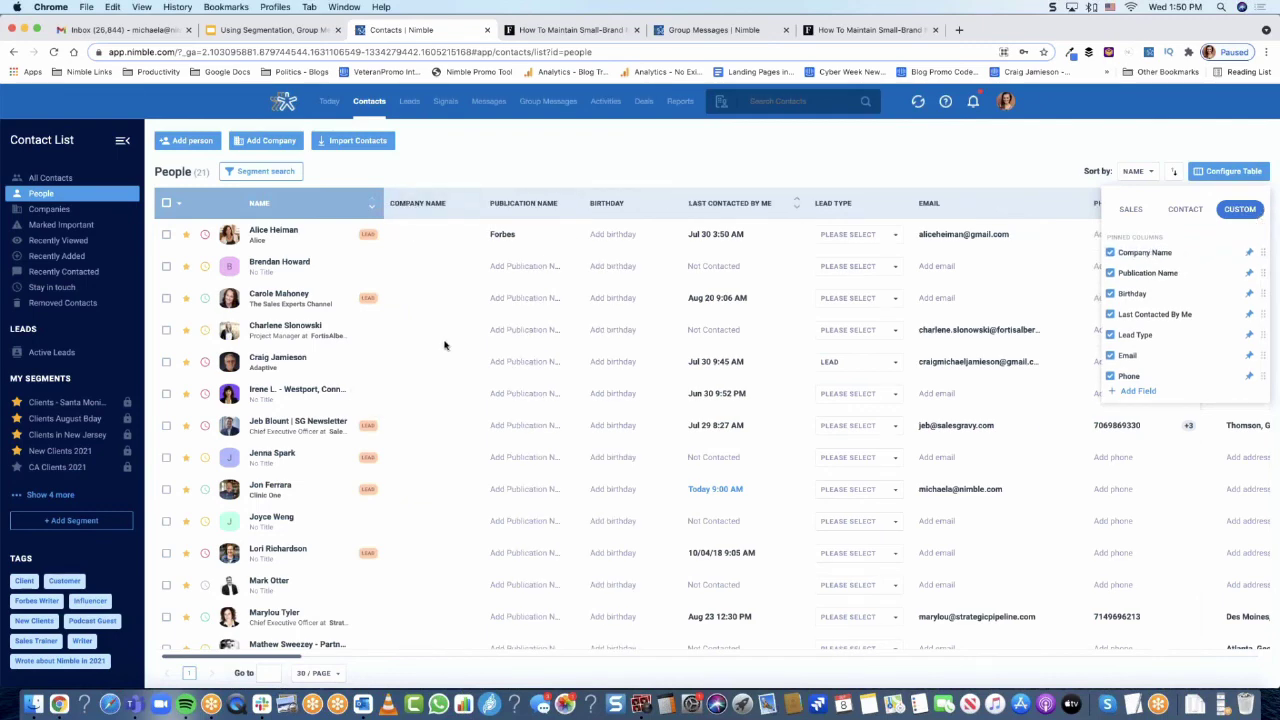
pyautogui.scroll(-5, 447, 368)
pyautogui.scroll(5, 447, 368)
pyautogui.click(848, 151)
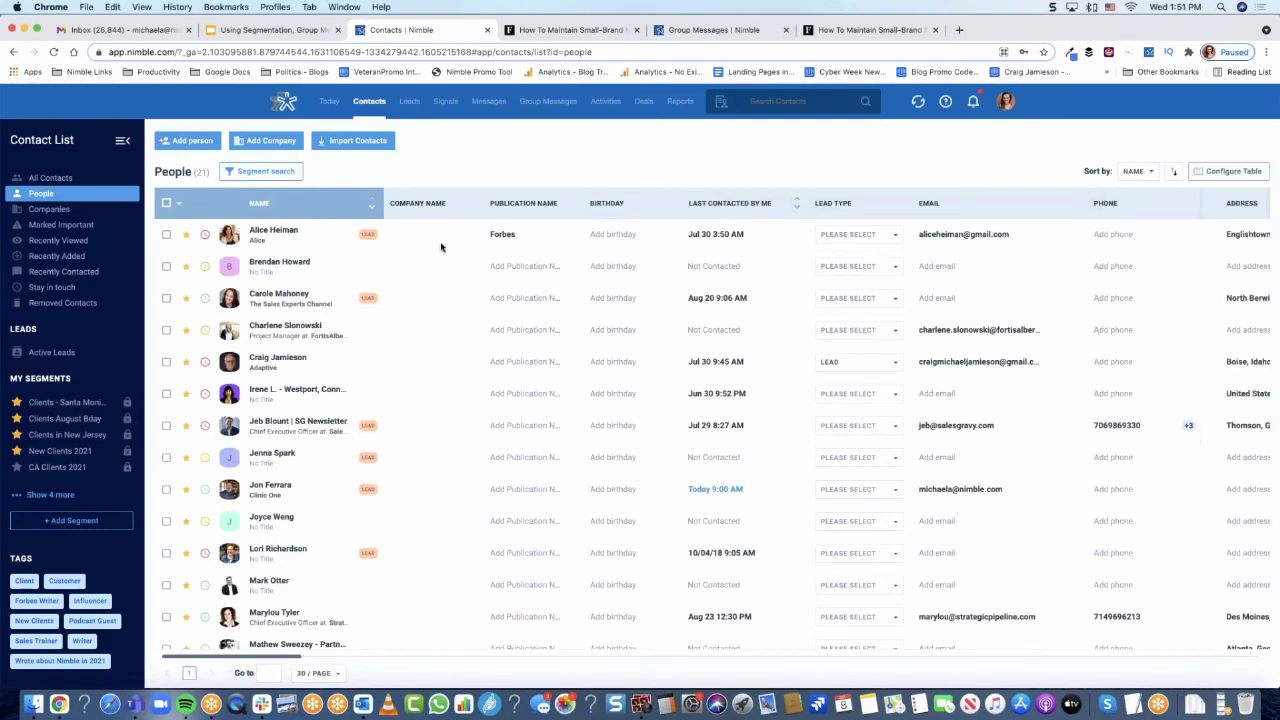